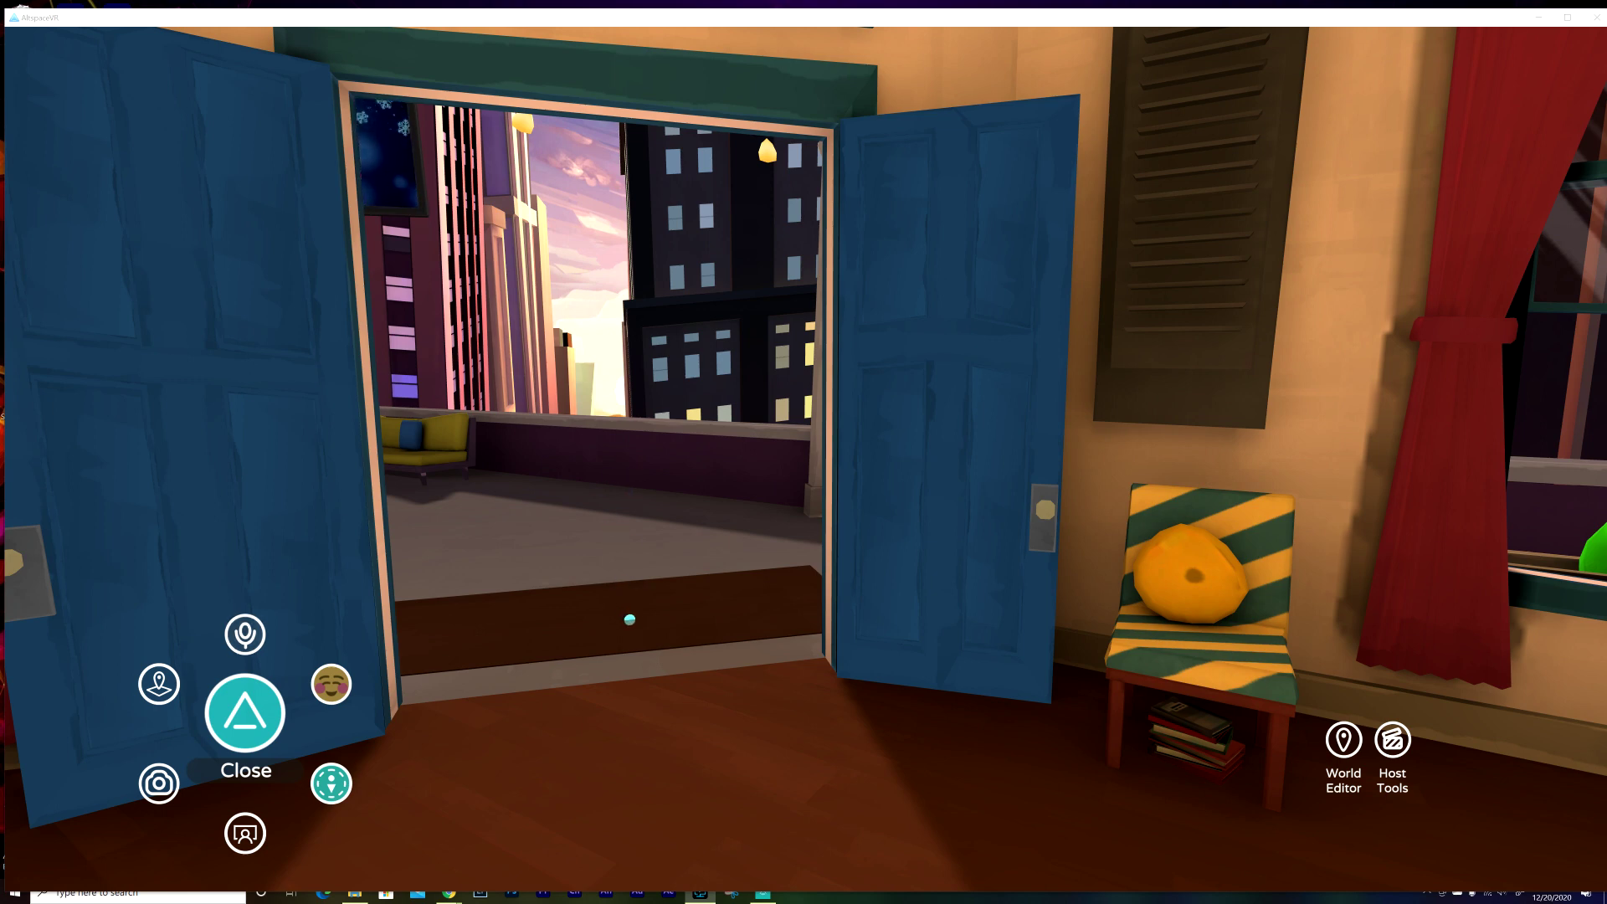
- Open the AltspaceVR full menu on the Settings > General page
click(245, 712)
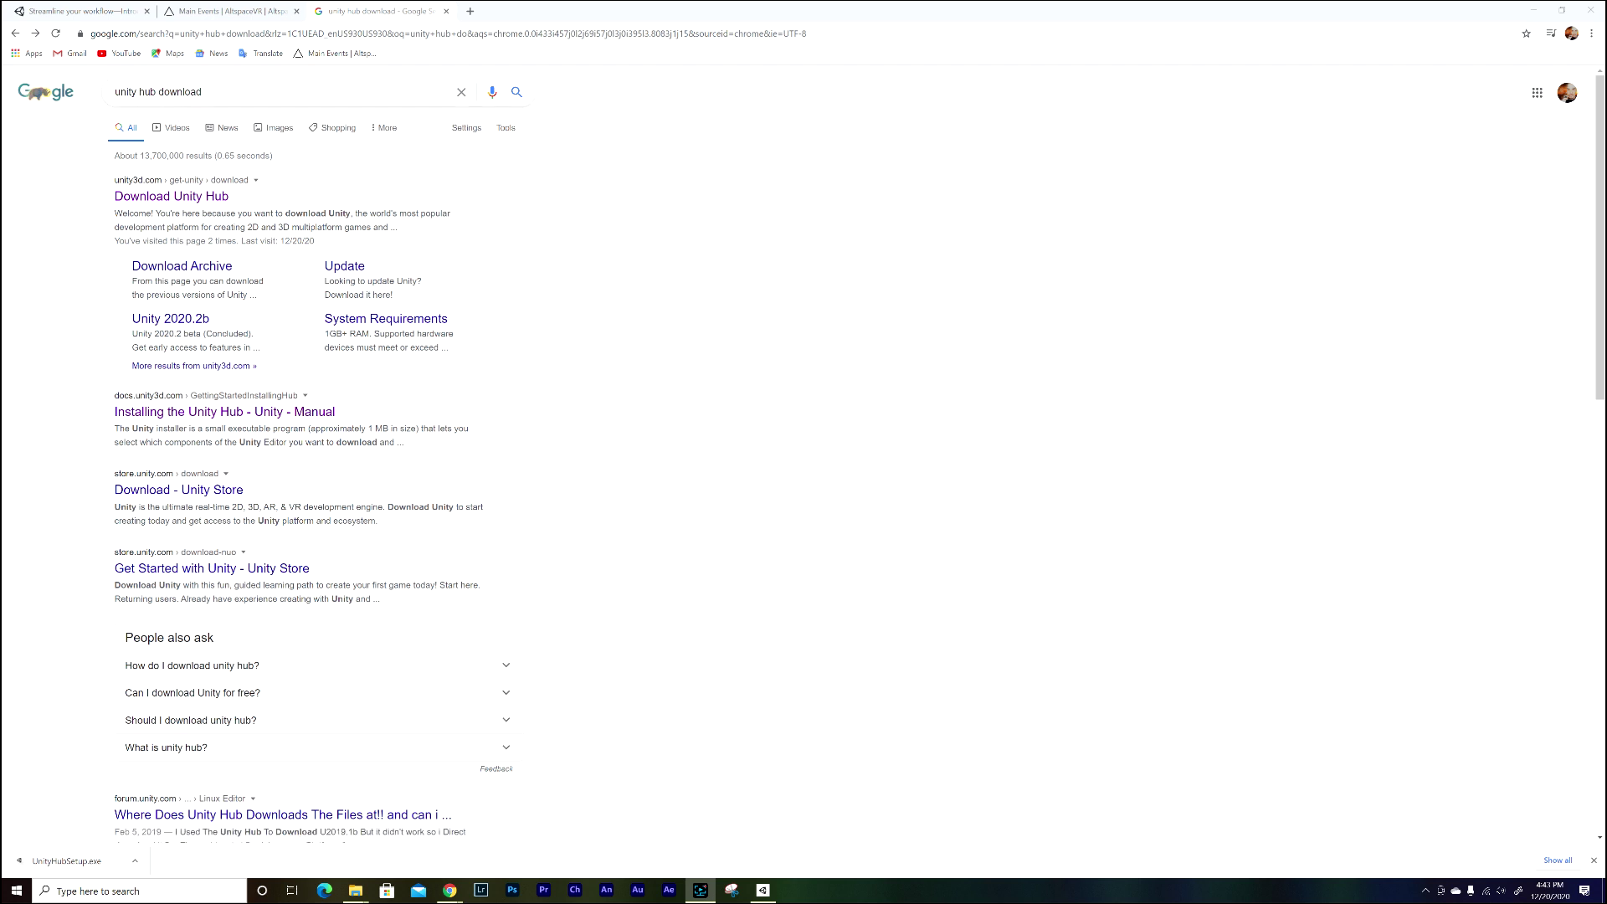
- Open the 'Download Unity Hub' search result from unity3d.com
click(169, 201)
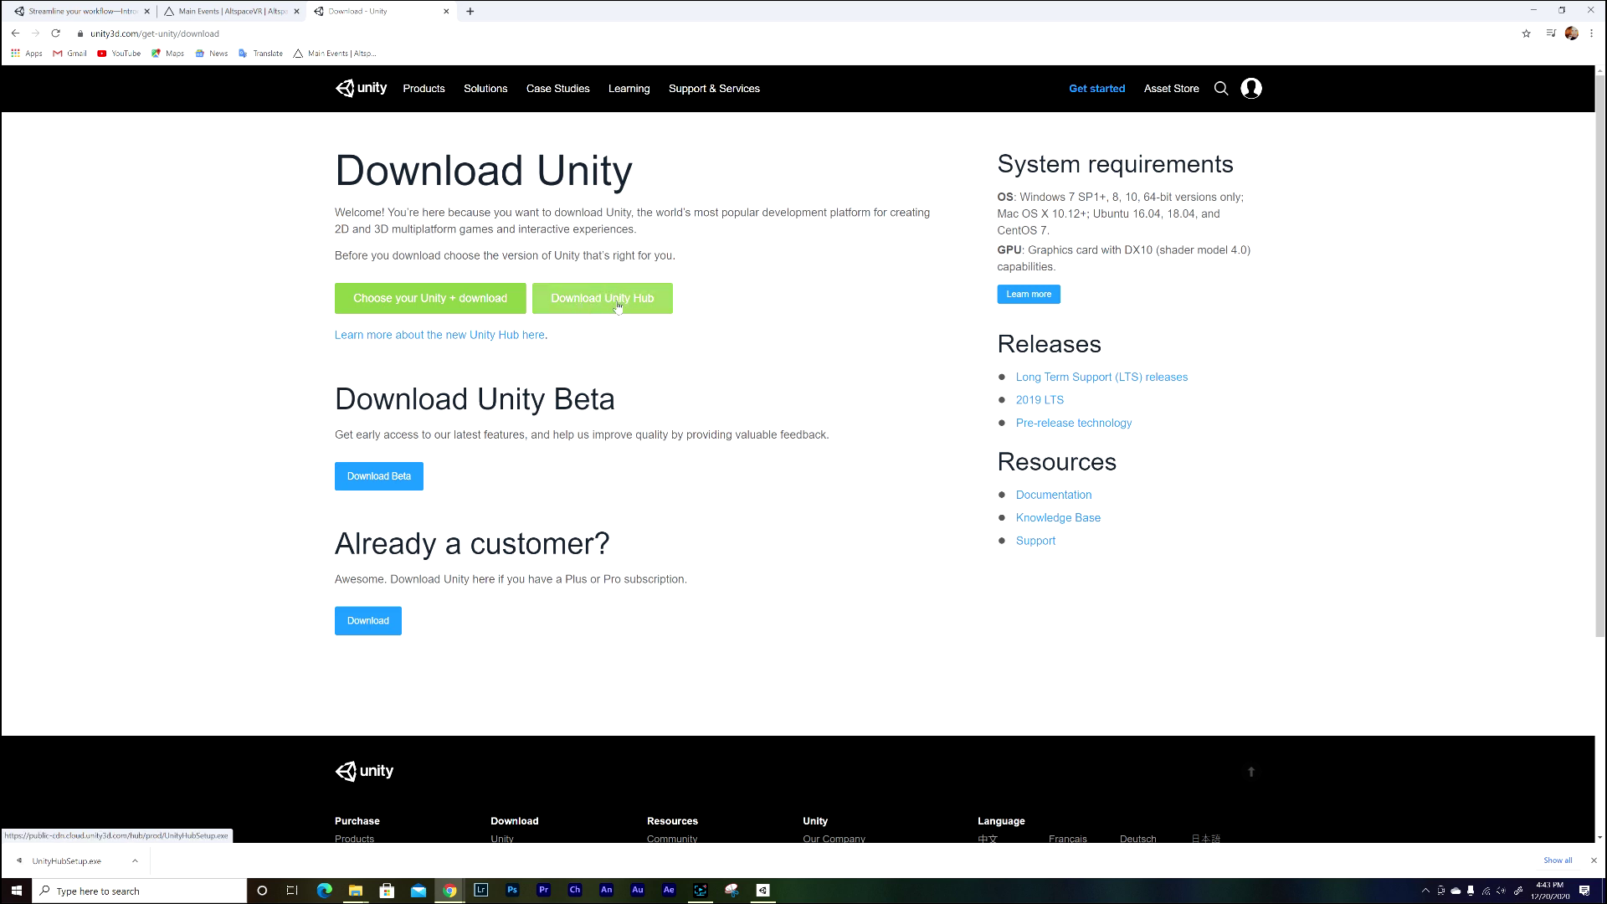
- Download UnityHubSetup.exe and show the downloaded installer in its folder
click(618, 304)
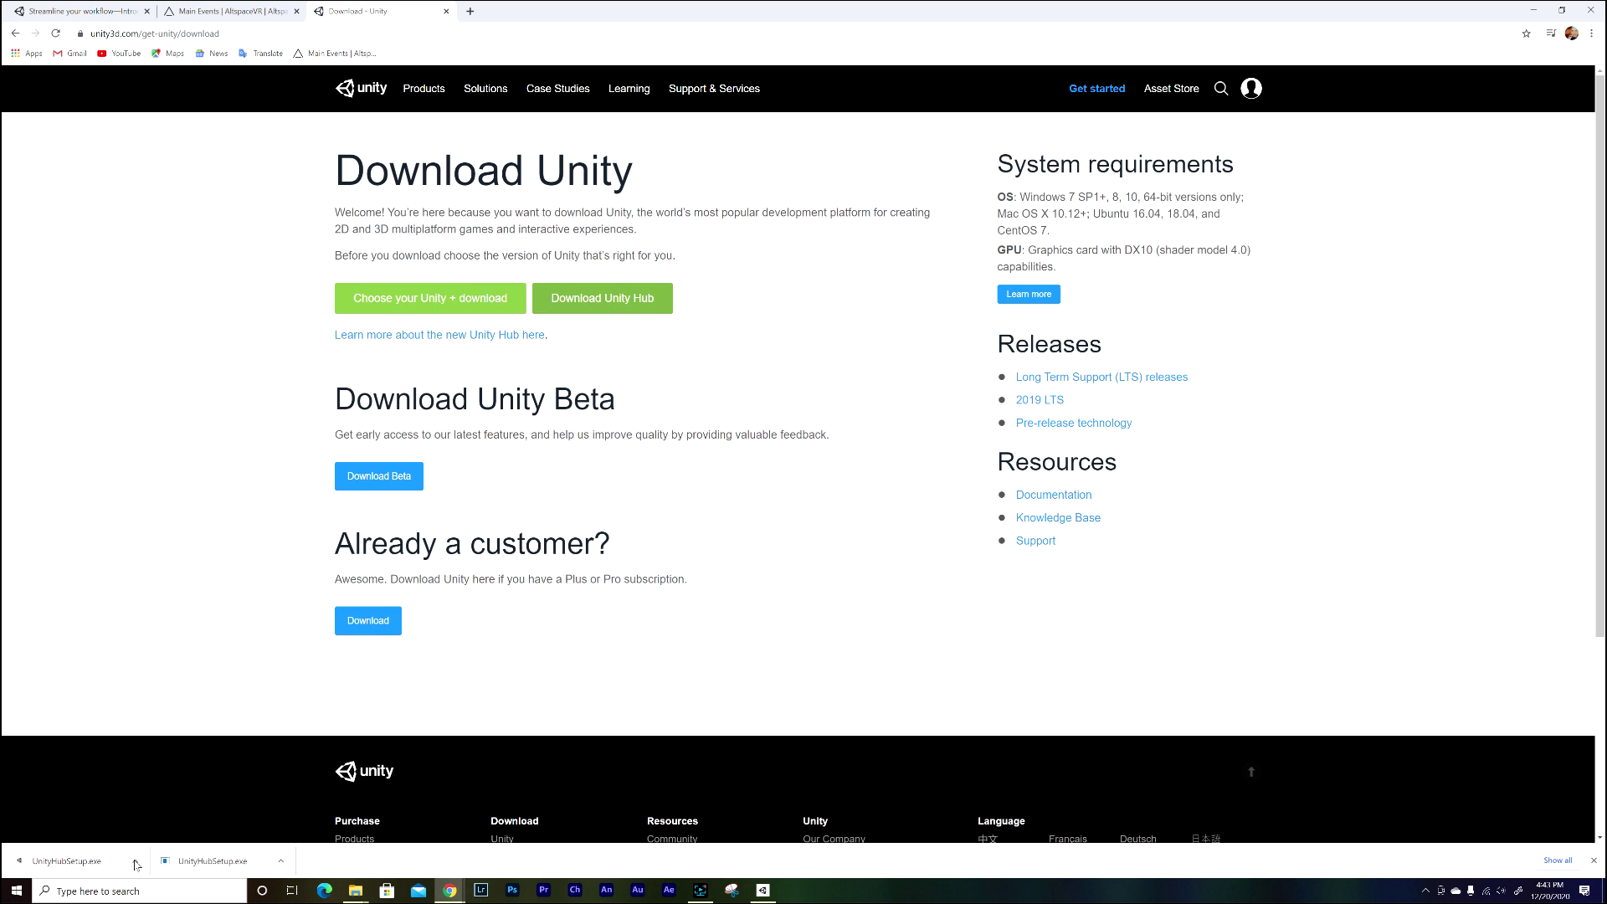
click(136, 863)
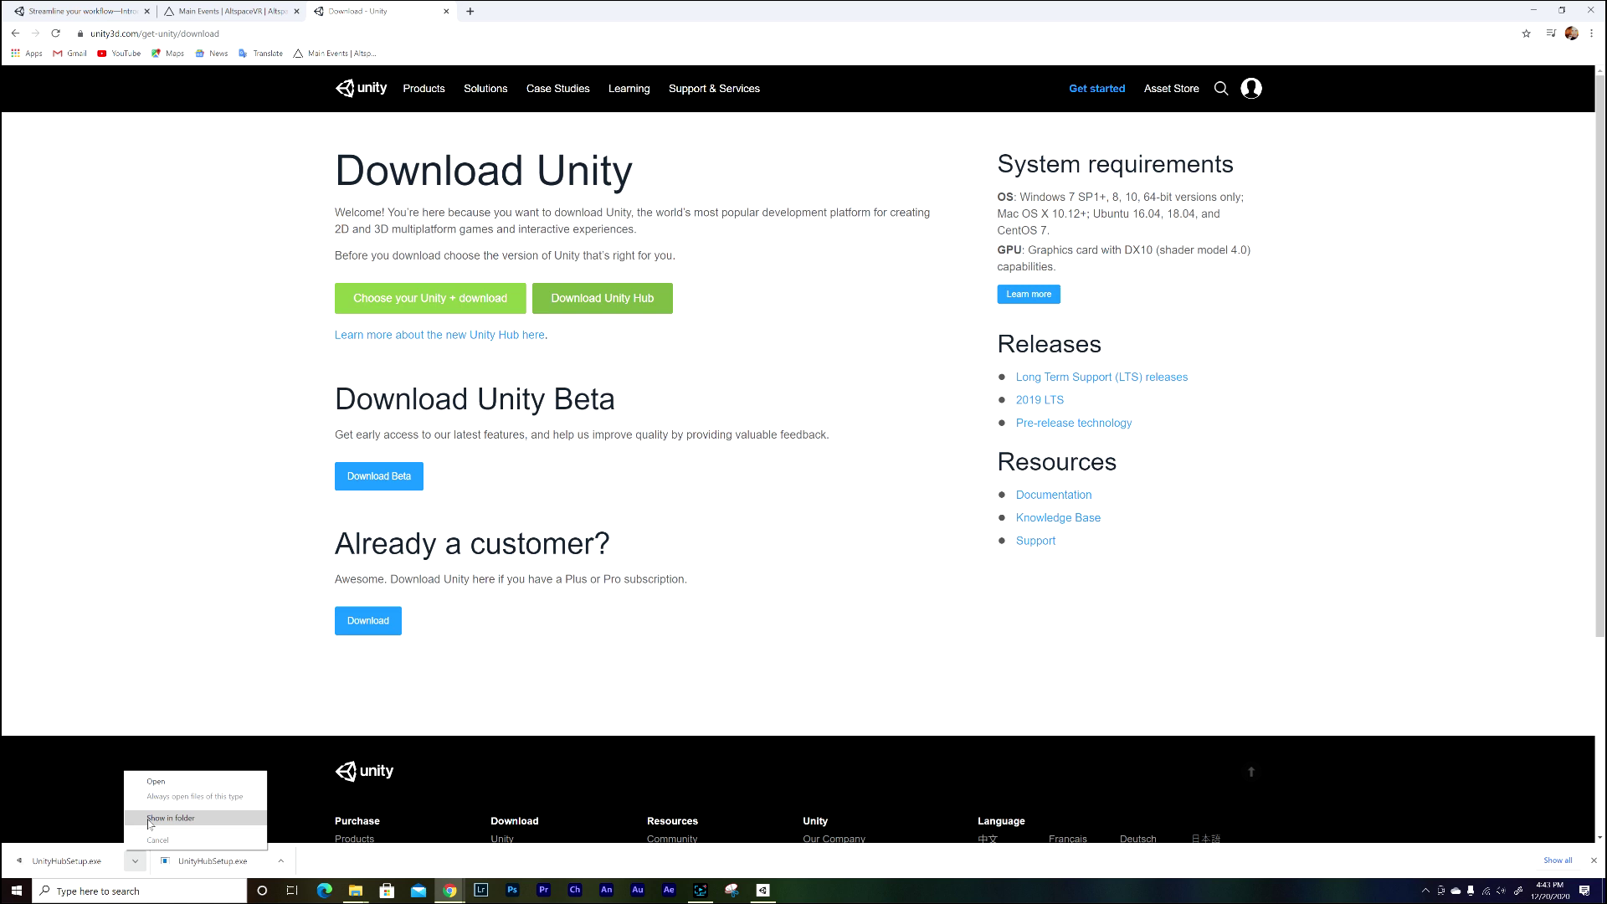
click(170, 818)
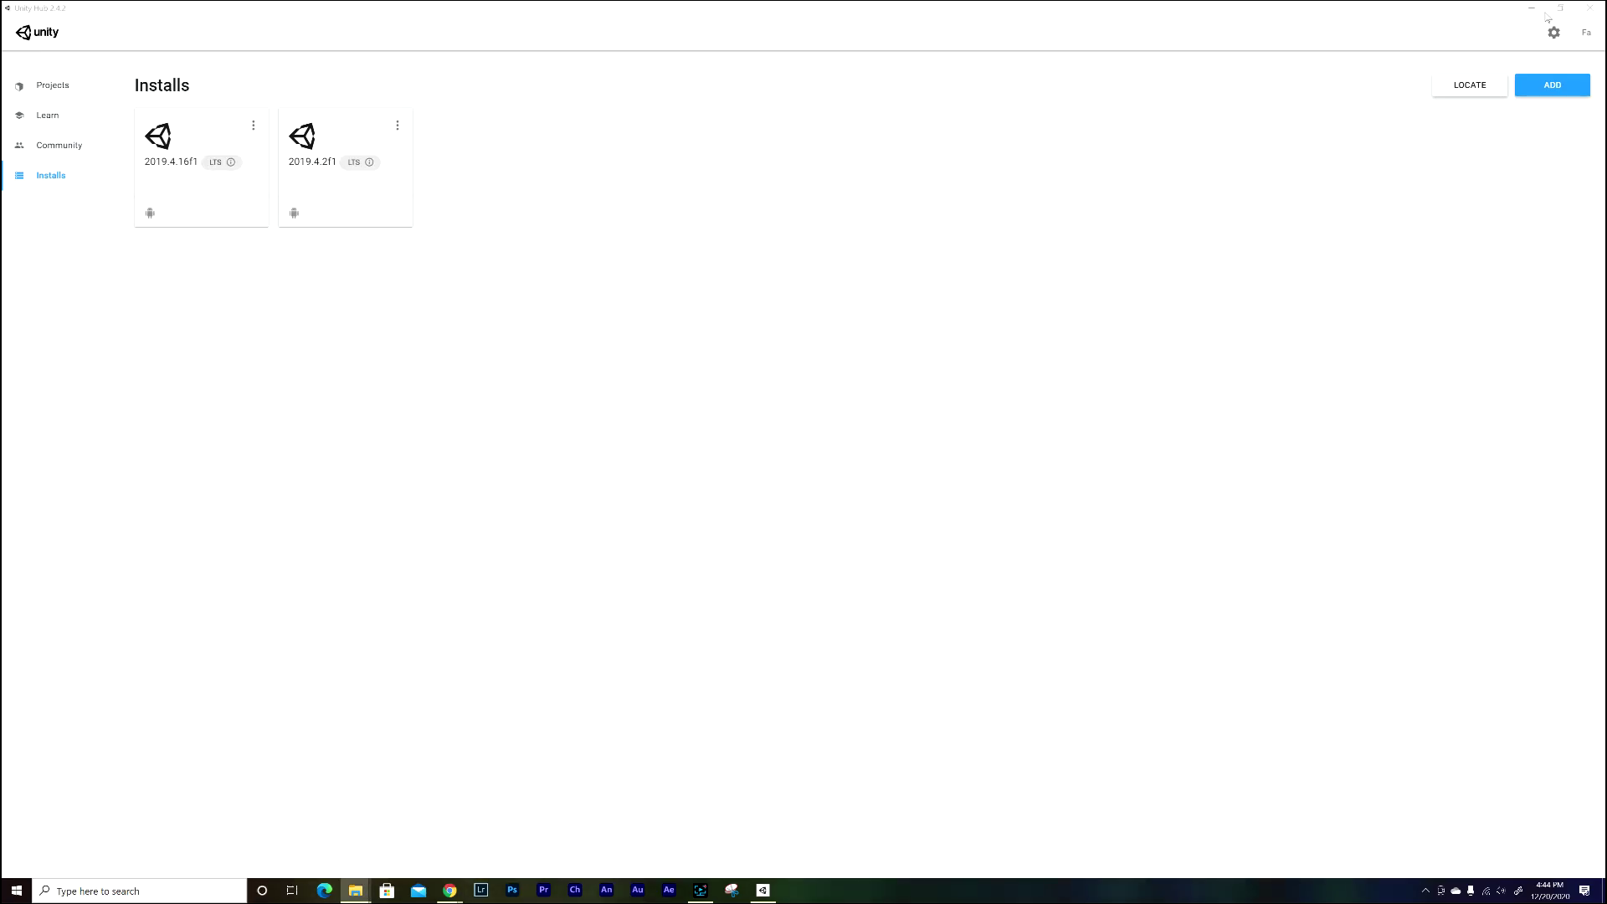
- Close Unity Hub and relaunch it from the desktop shortcut
click(1589, 7)
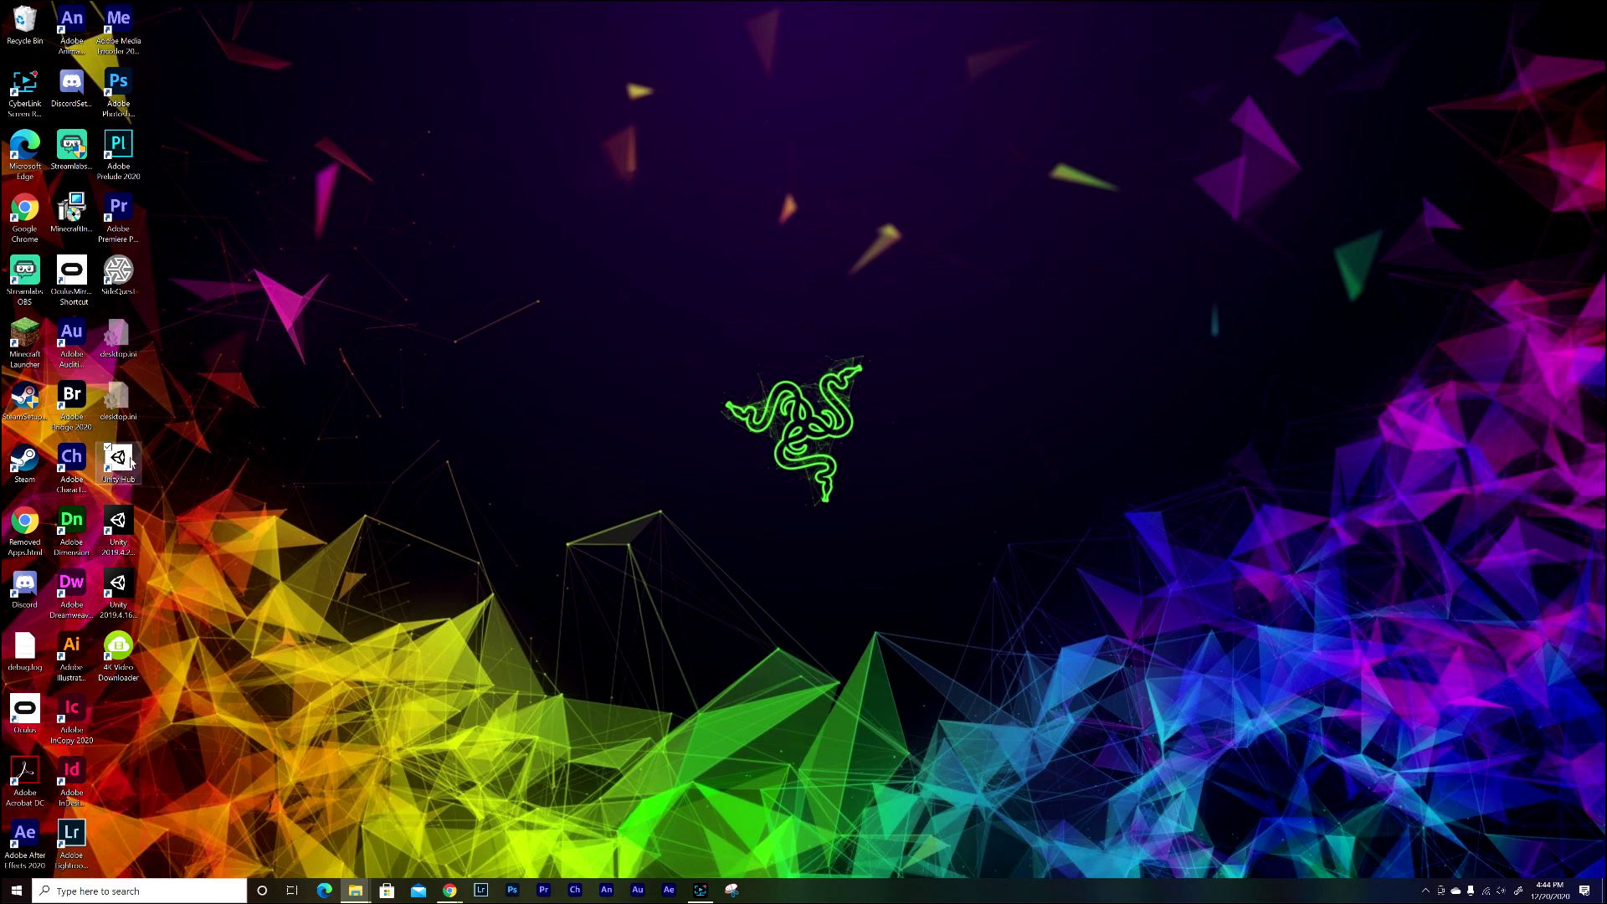
double_click(126, 464)
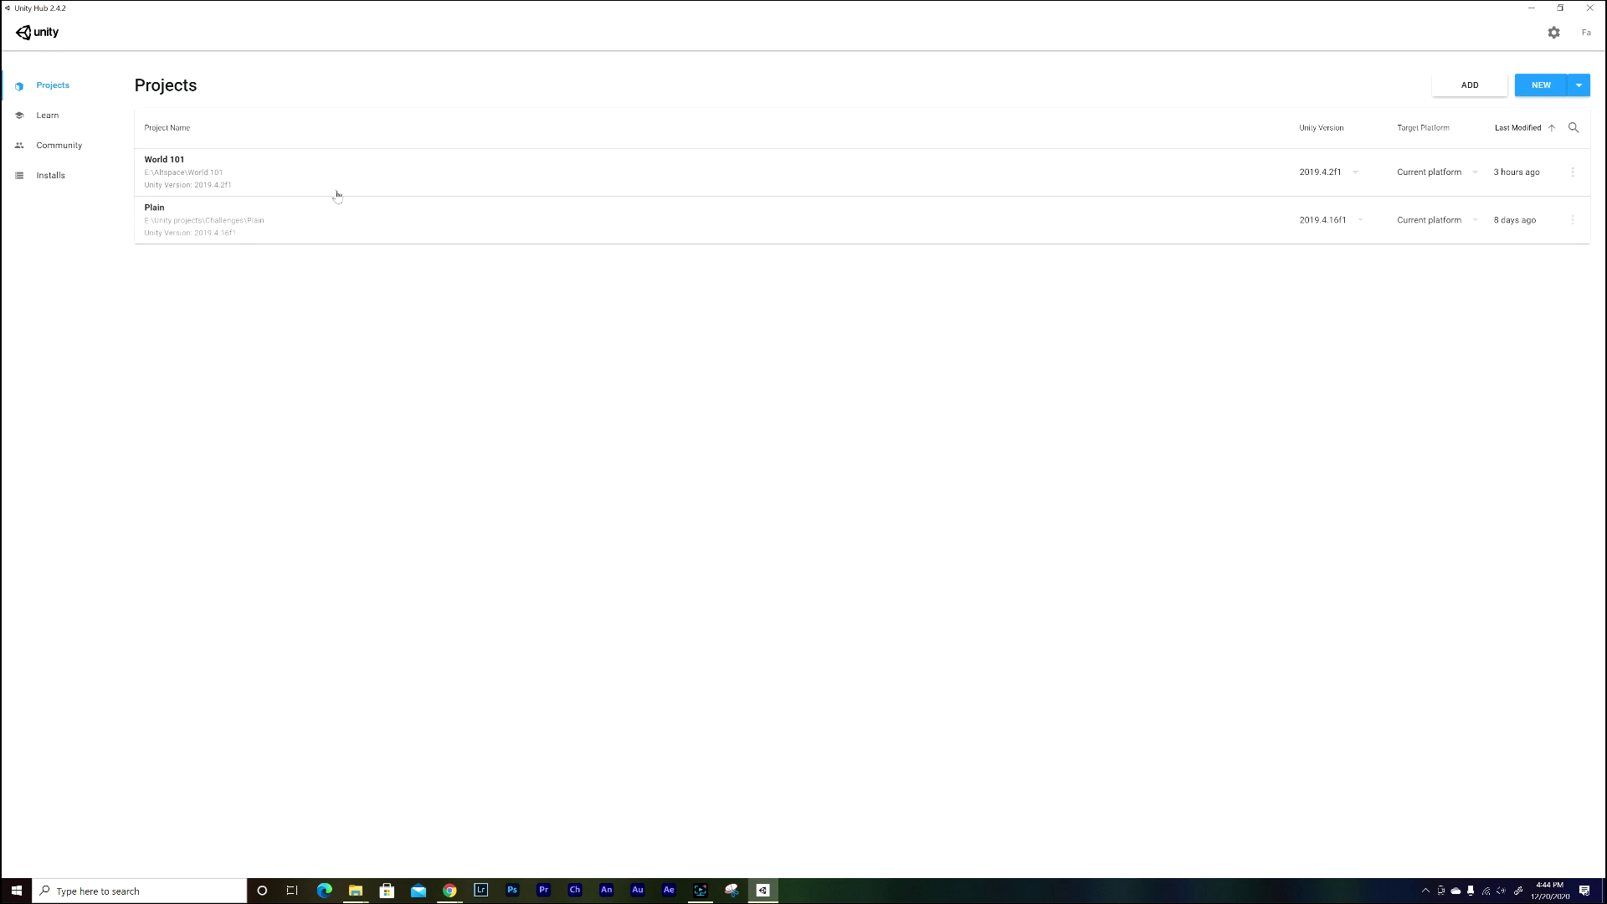
- Browse the Learn, Community, Installs and Projects pages, then start adding a Unity version from Installs
click(58, 114)
click(63, 146)
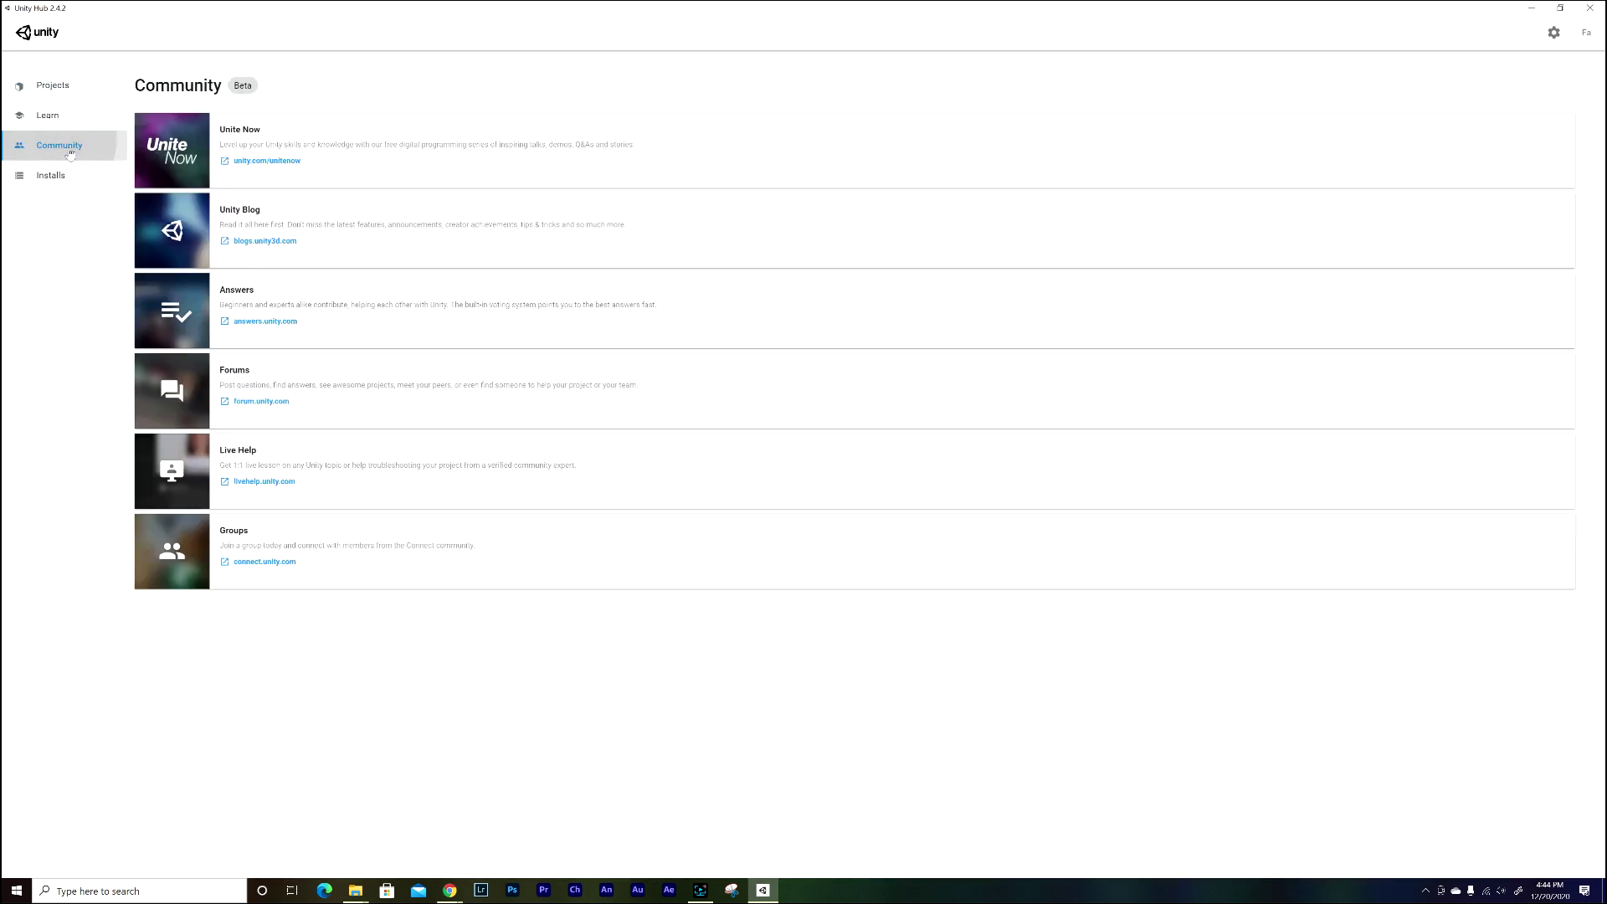
click(49, 178)
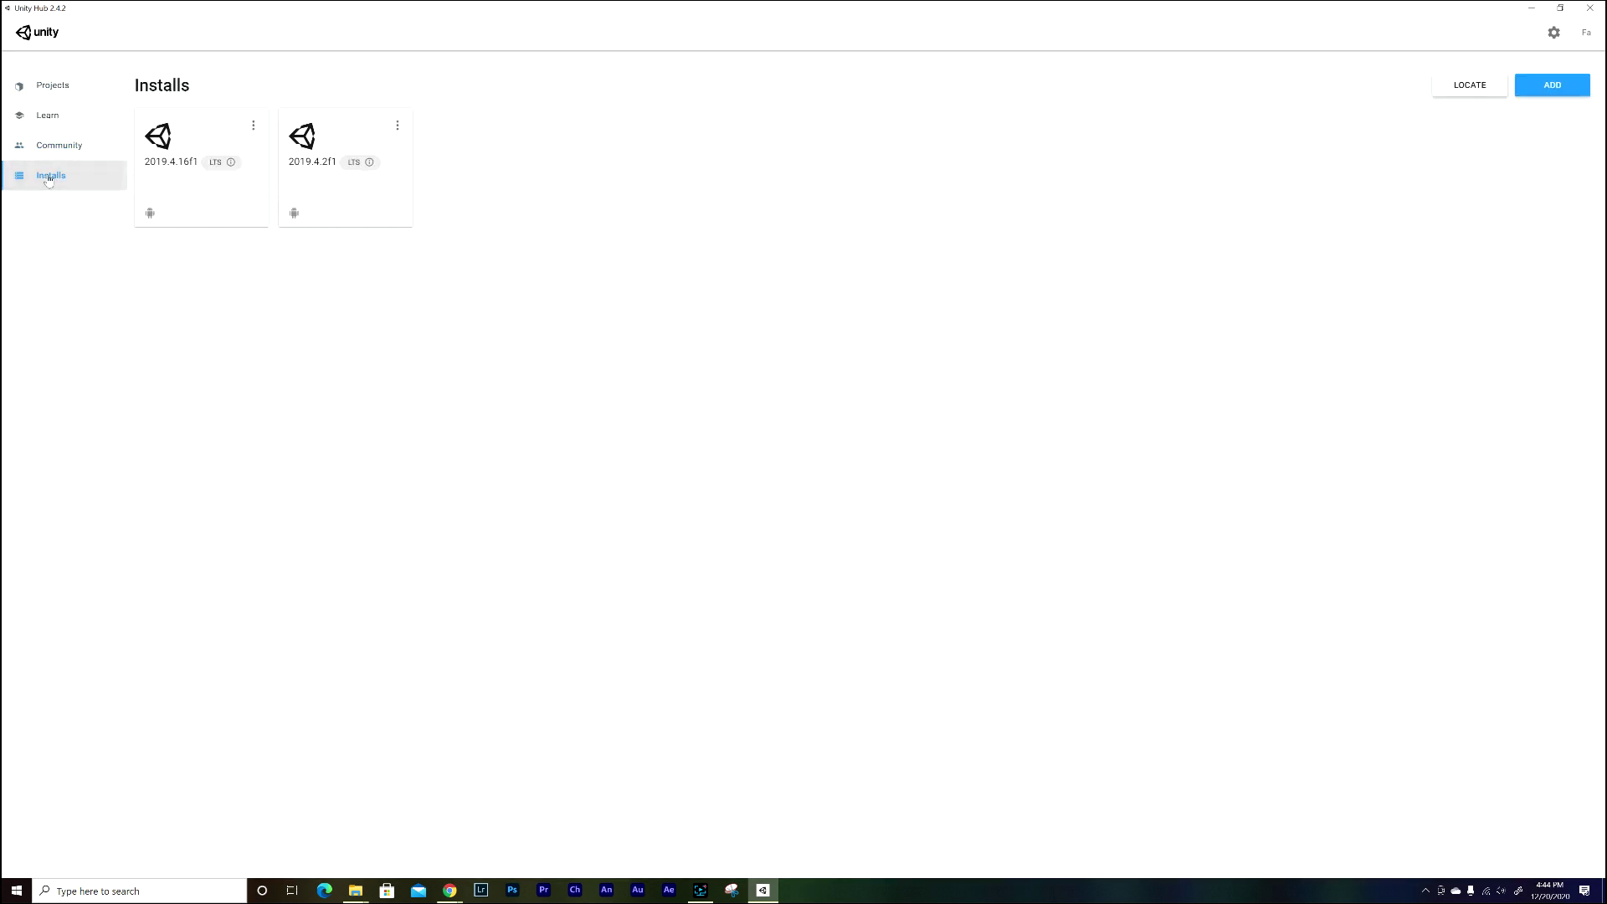
click(50, 85)
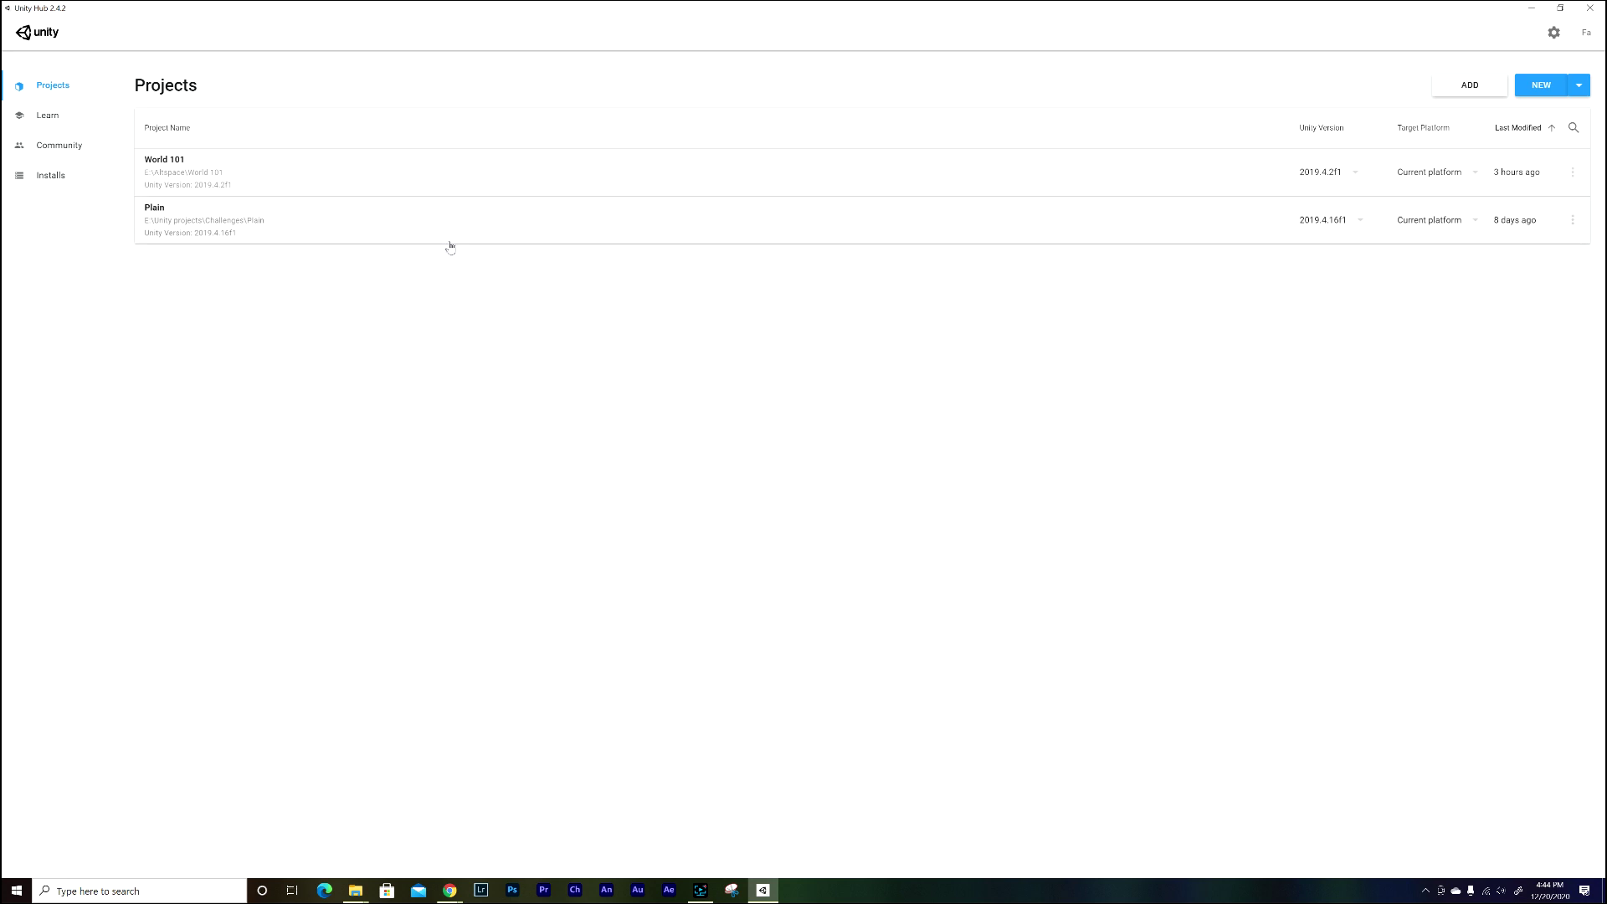
click(62, 180)
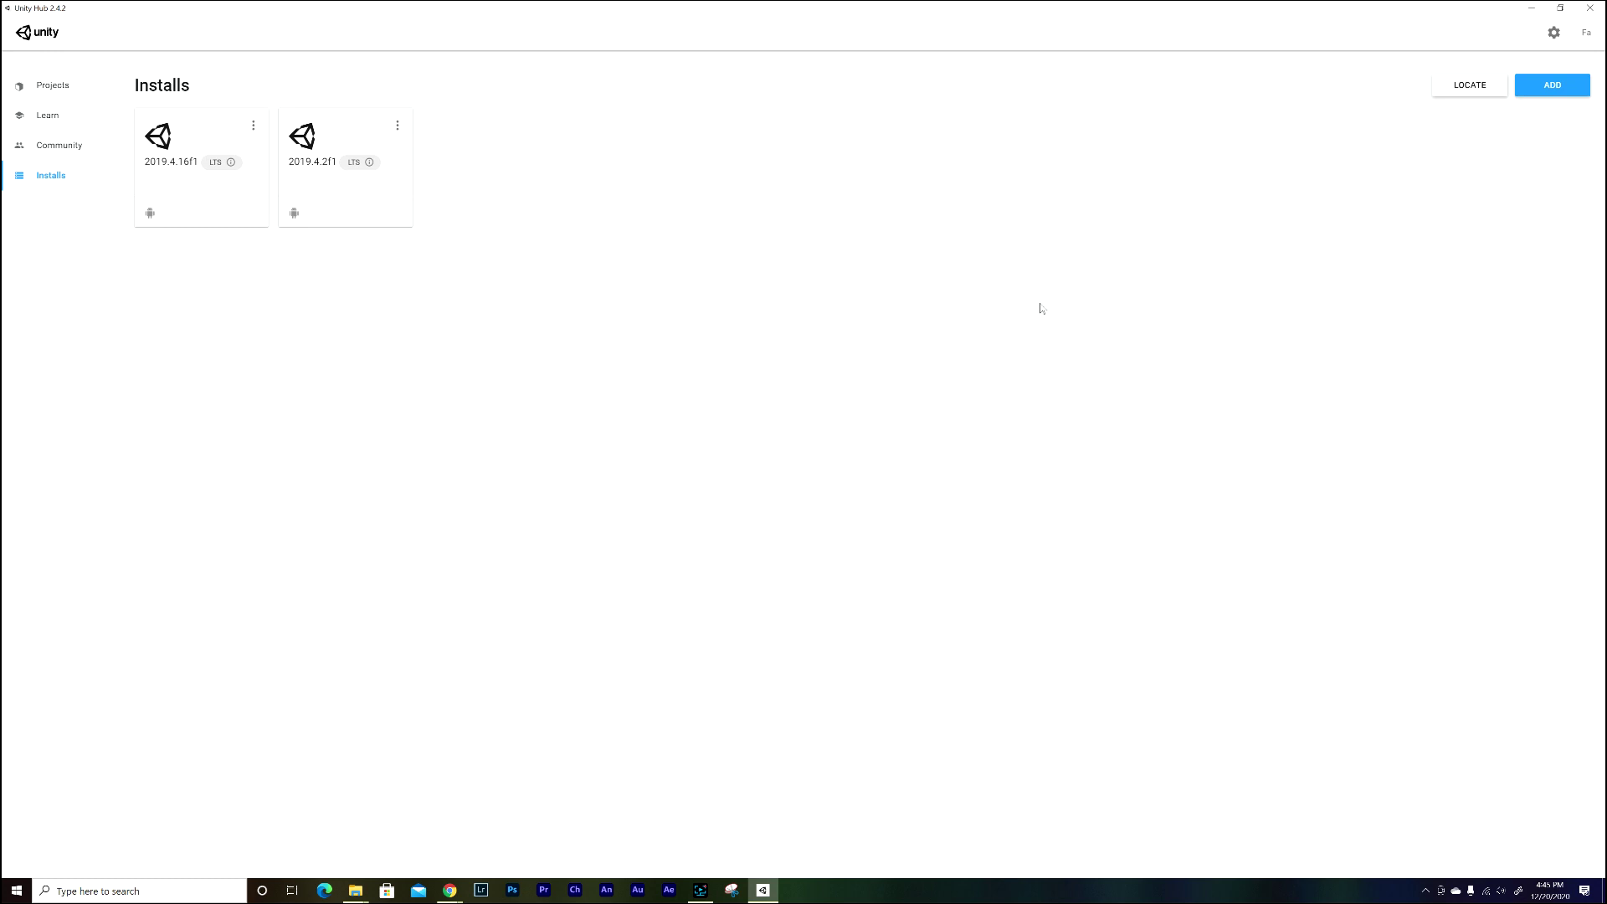
click(1546, 88)
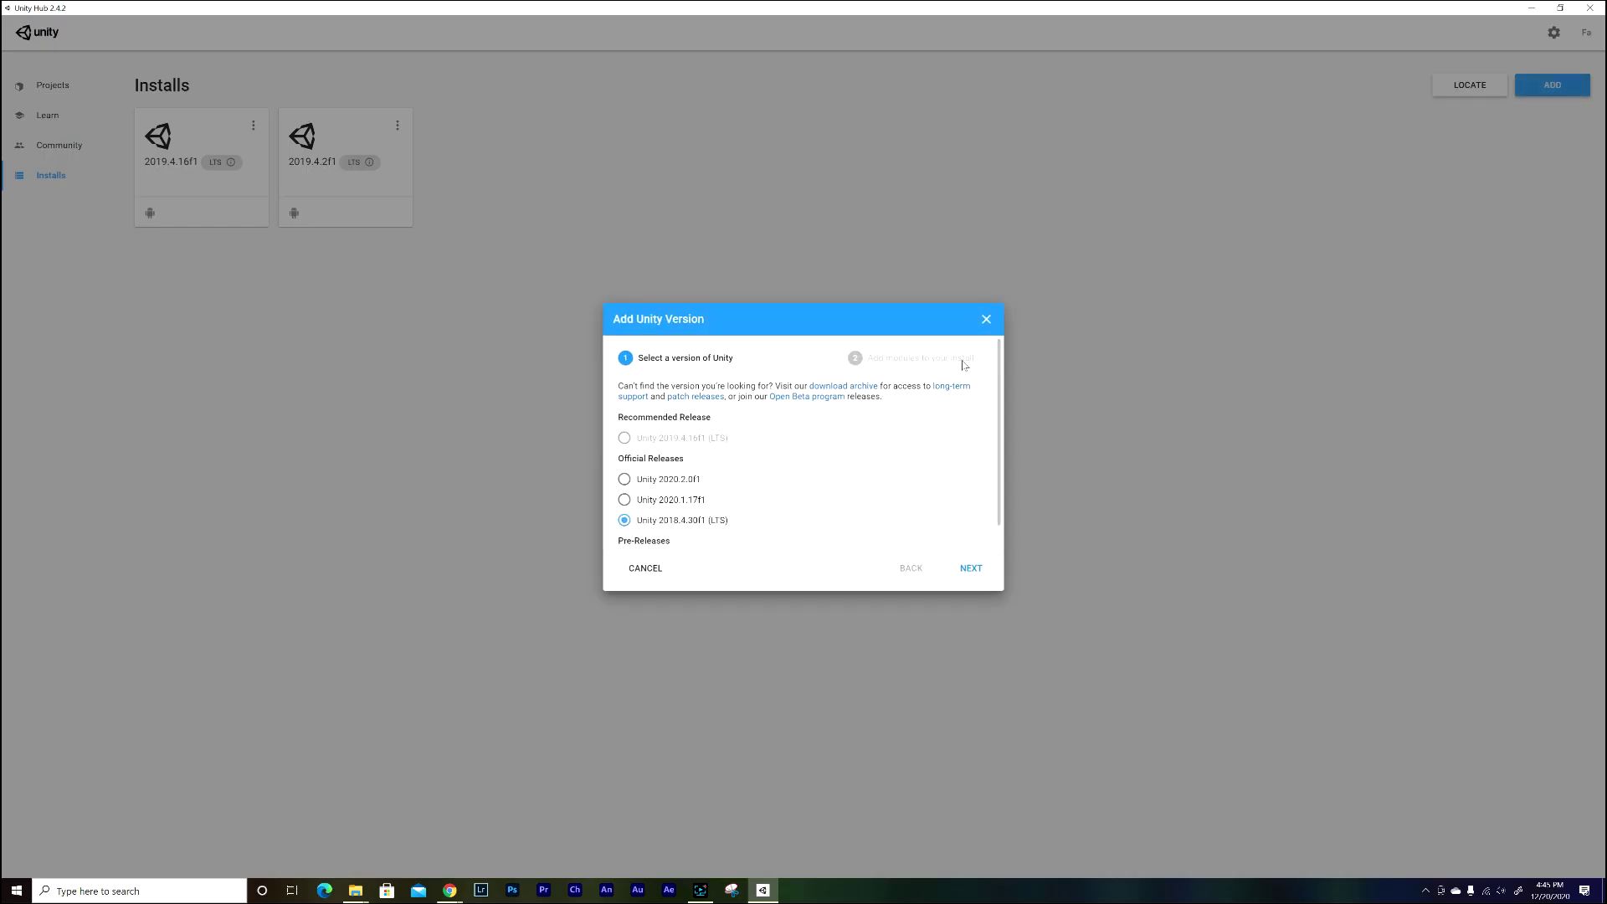
- Open the Unity download archive page from the Add Unity Version list
scroll(633, 520, down, 1)
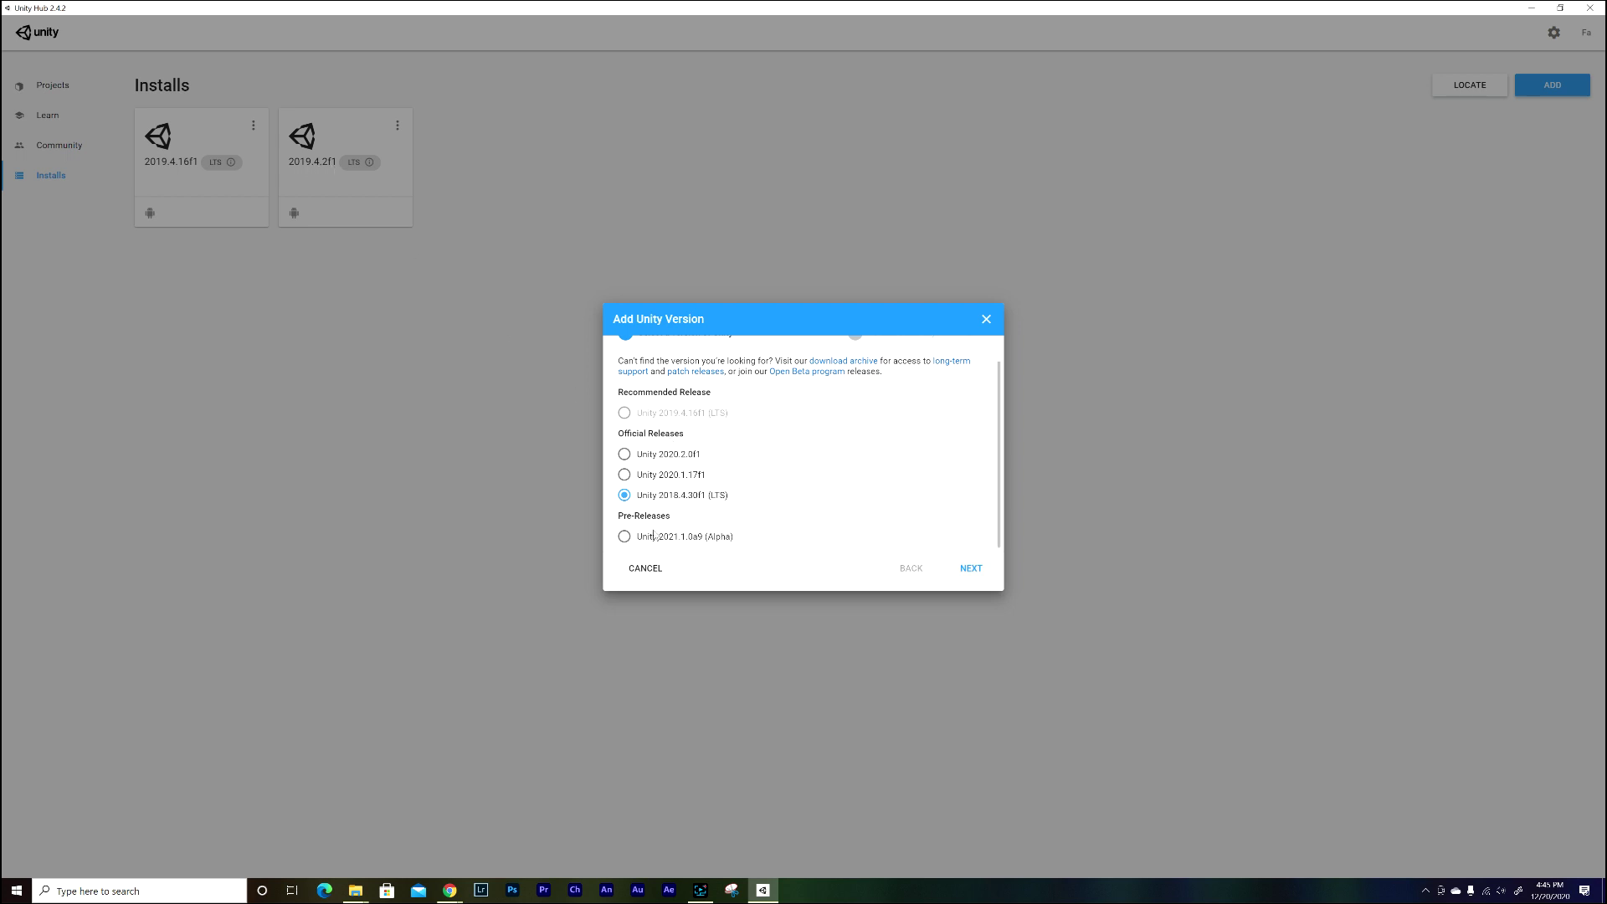
click(837, 363)
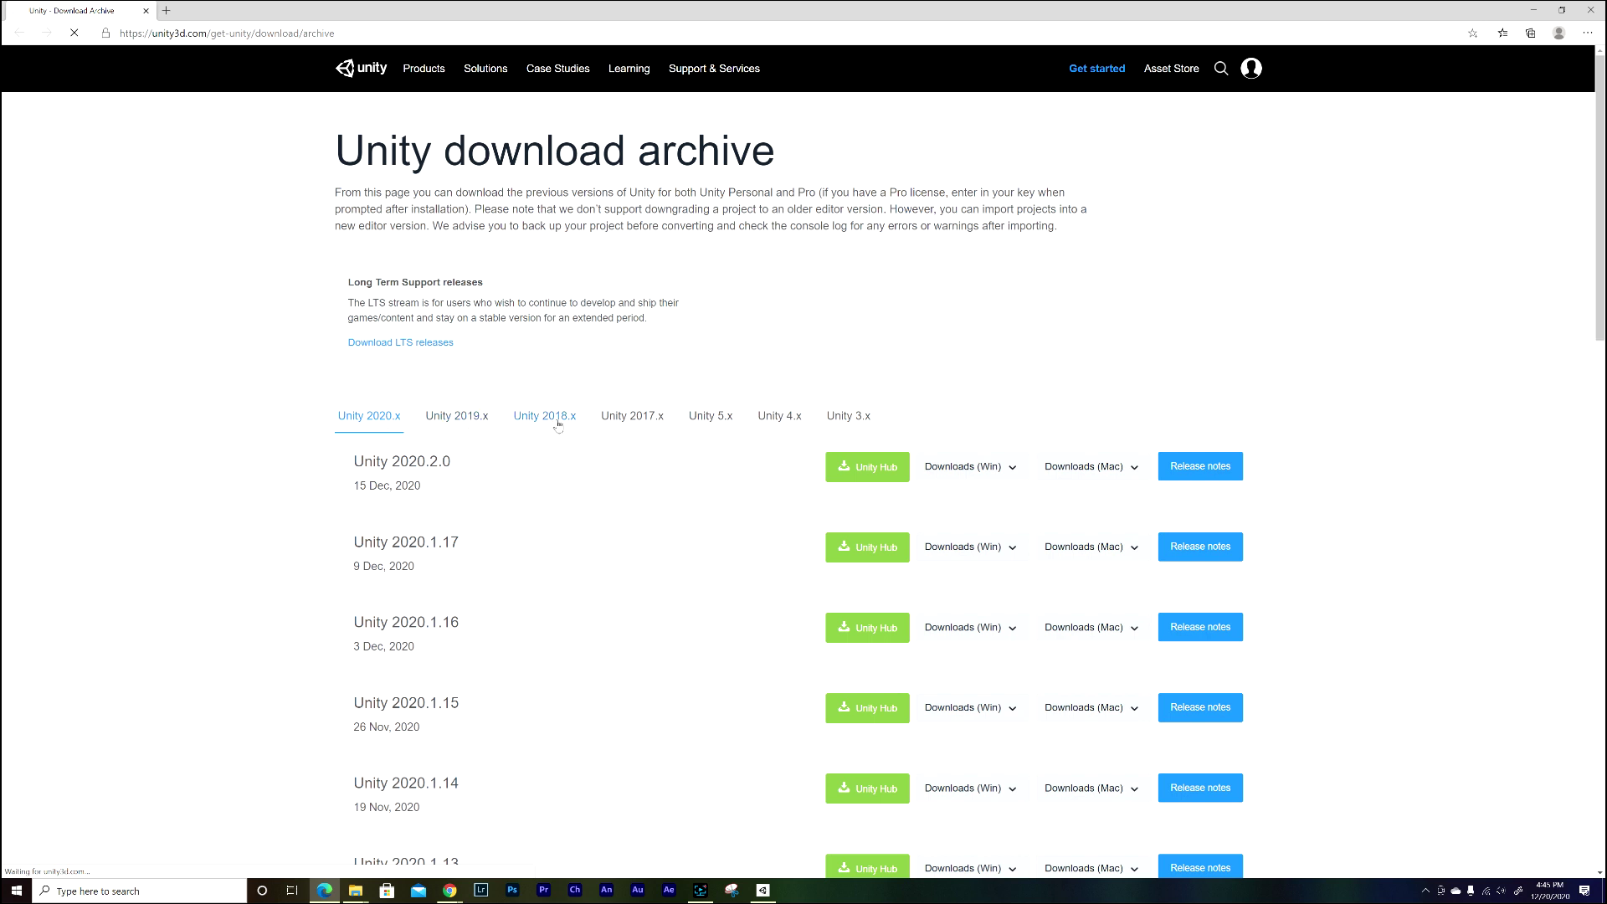
- Send Unity 2019.4.2 from the archive's 2019.x list to Unity Hub for installing
click(468, 421)
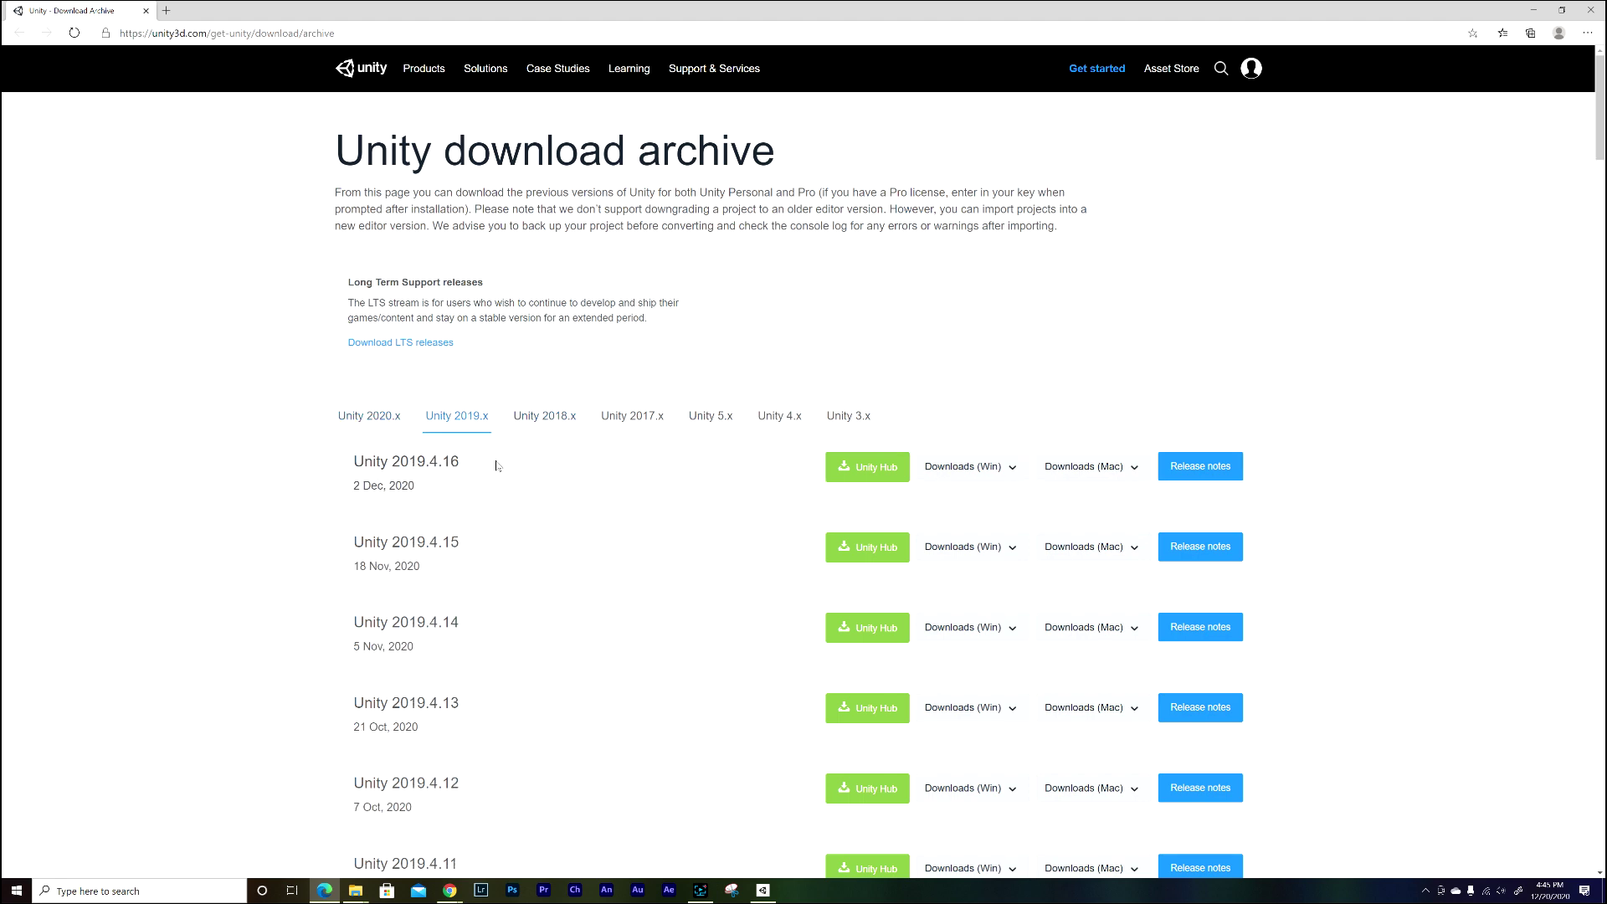
scroll(483, 491, down, 2)
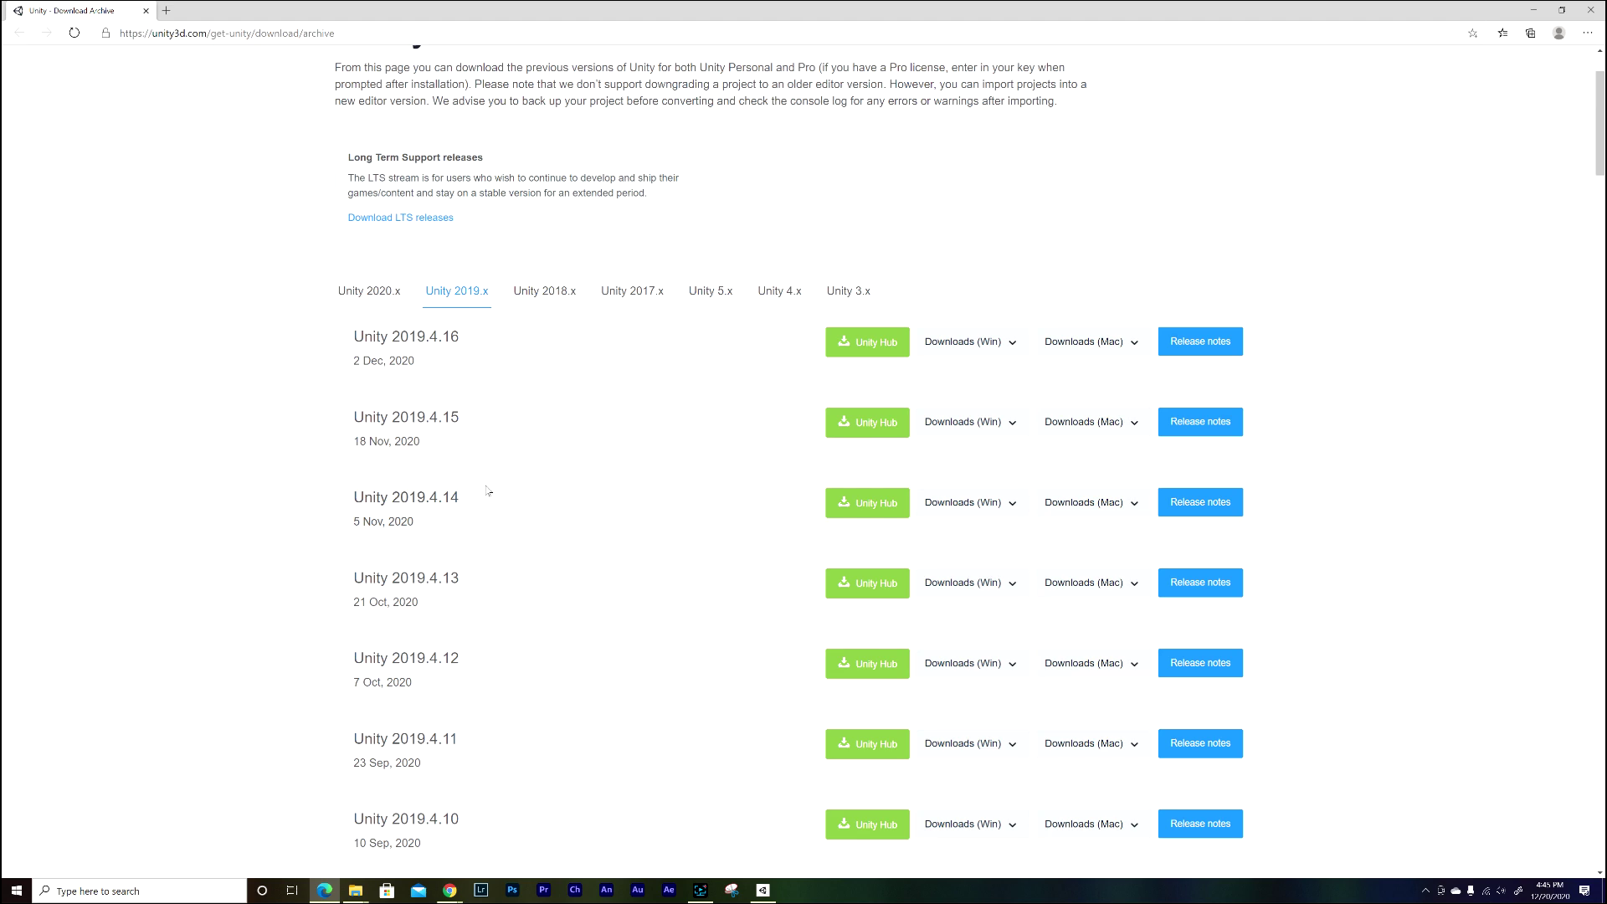
scroll(487, 490, down, 6)
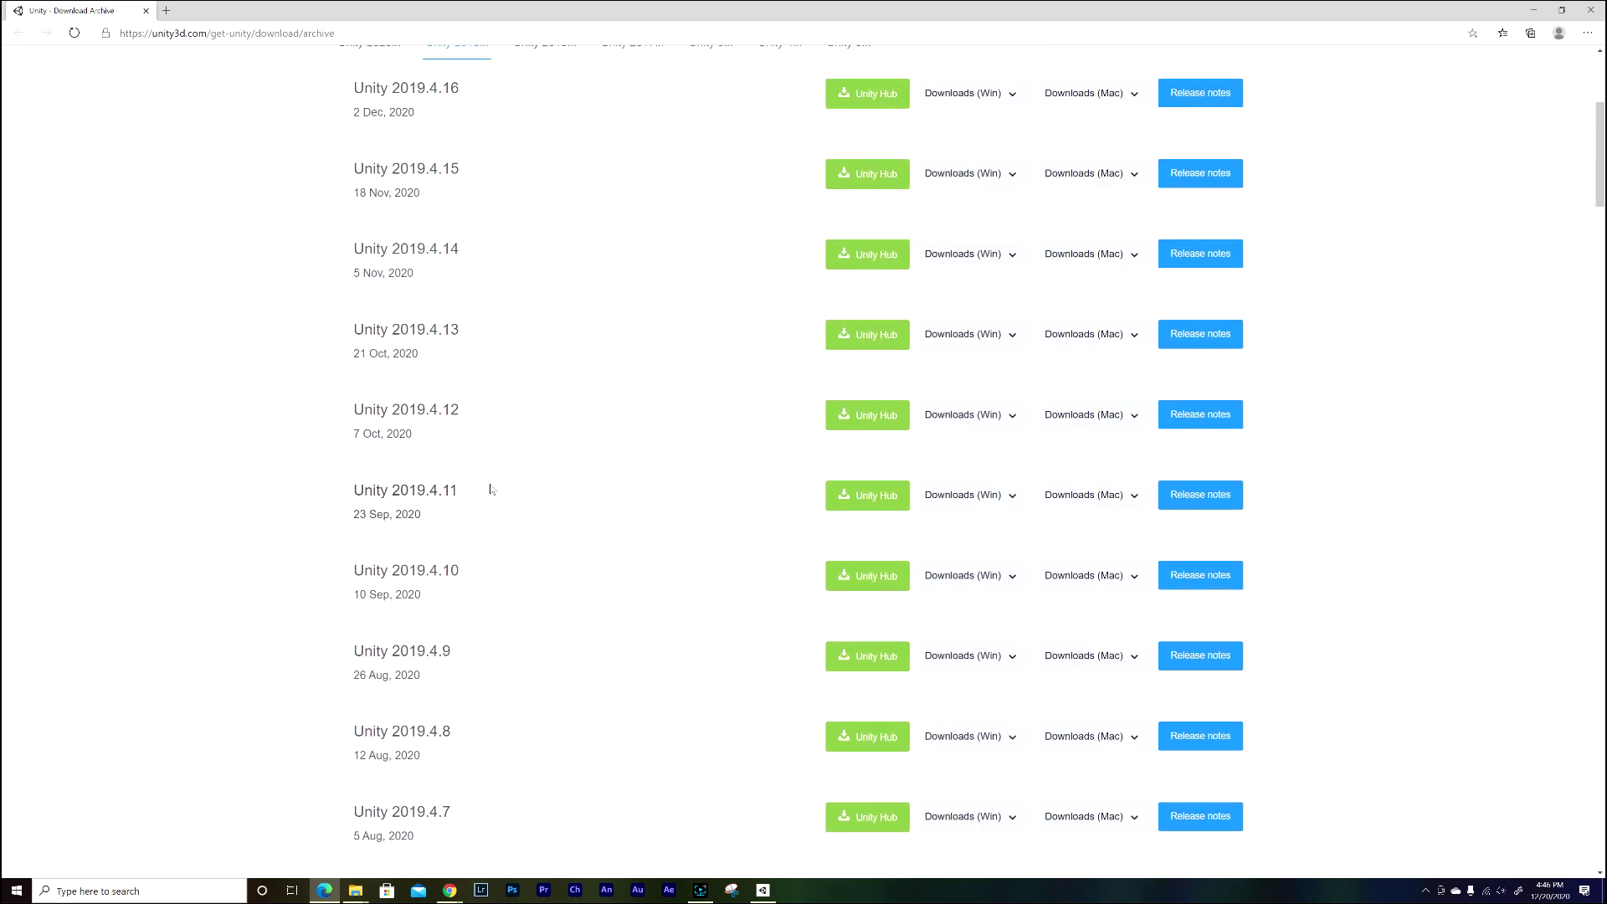
scroll(490, 489, down, 6)
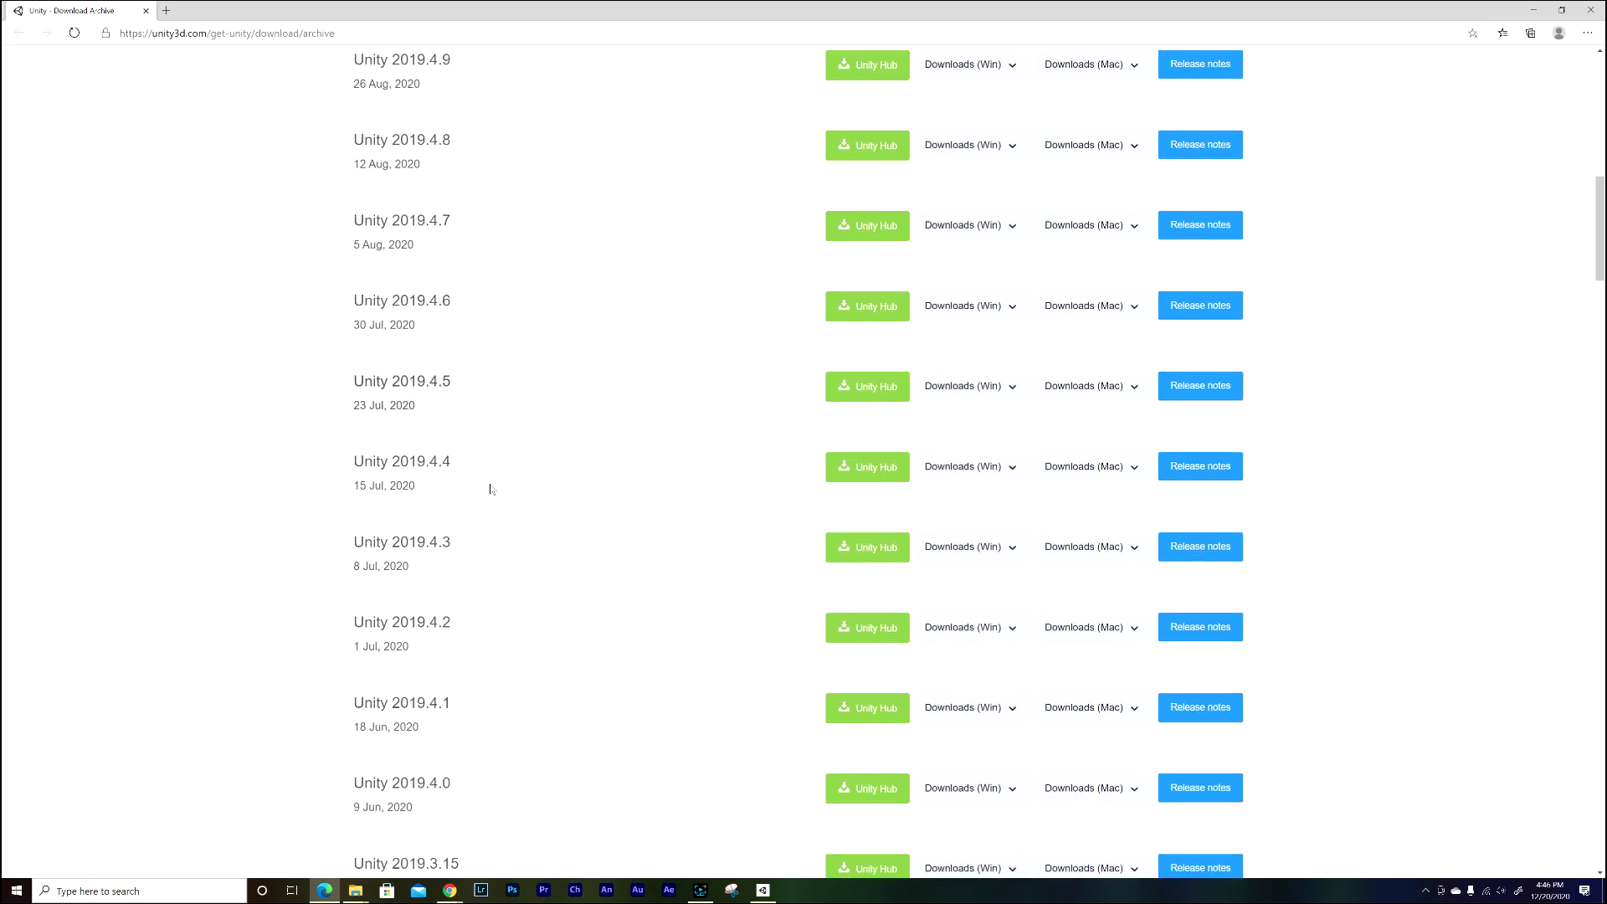
click(870, 468)
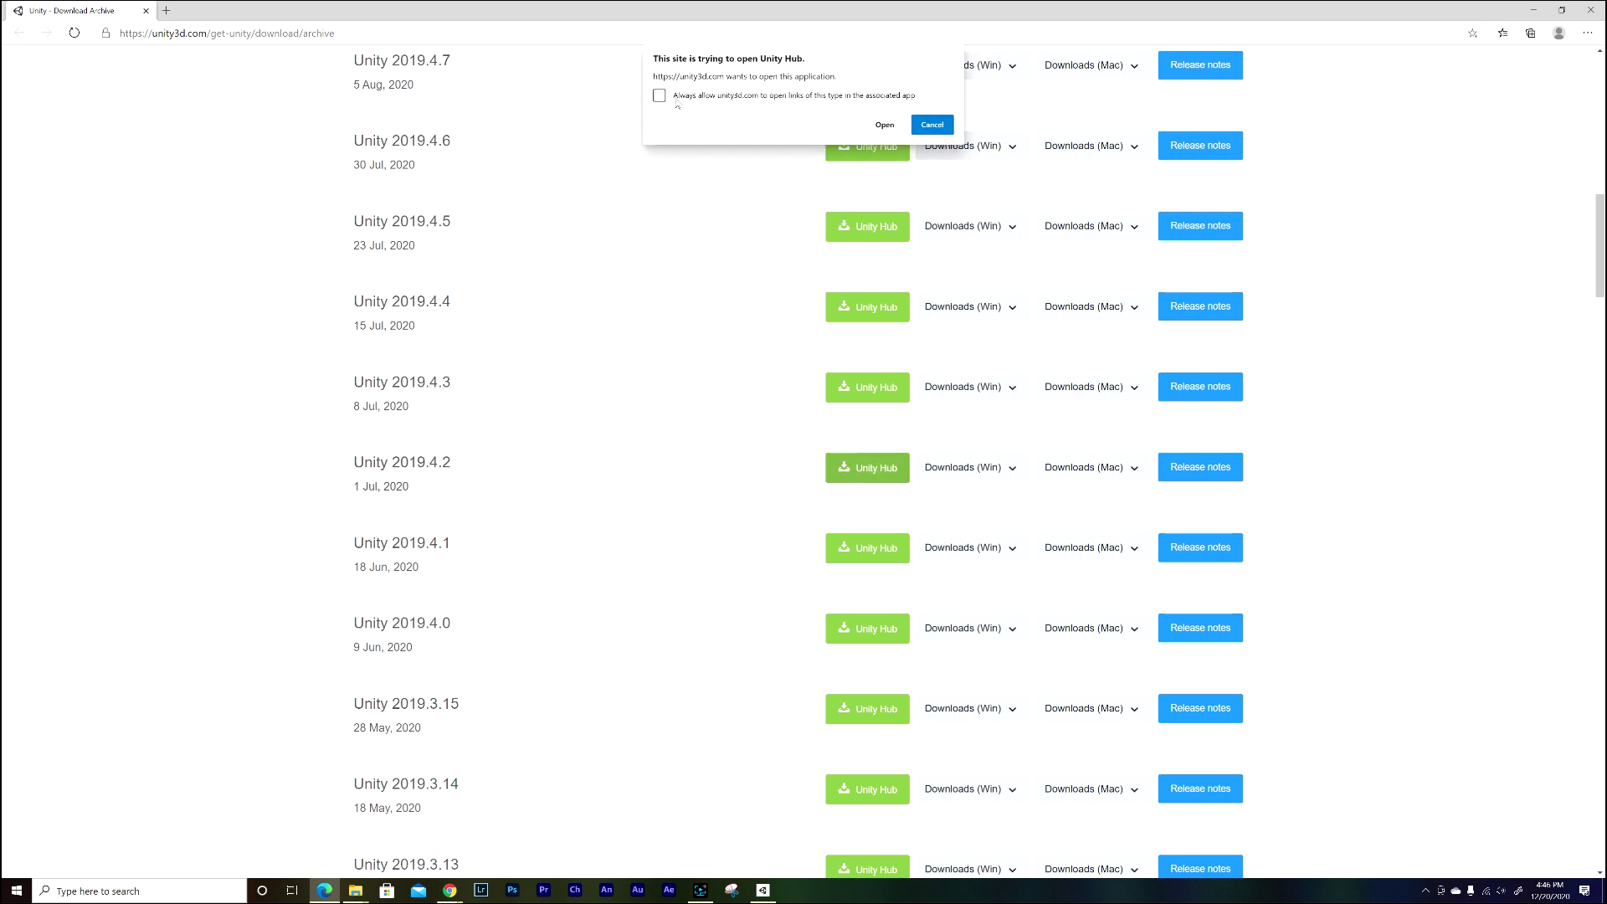
click(885, 124)
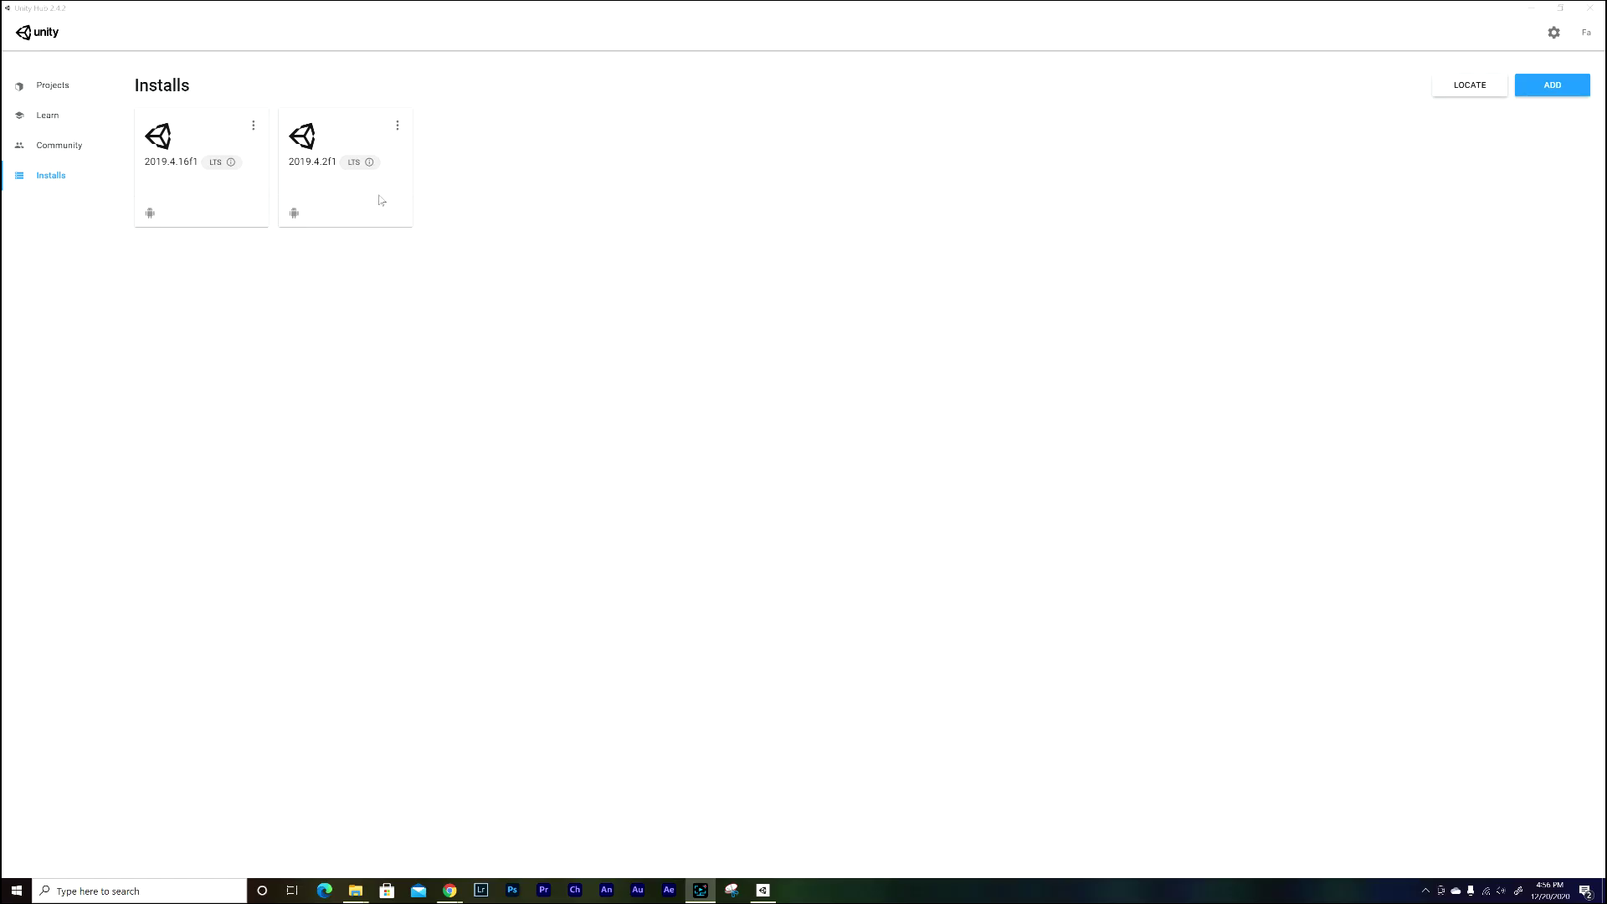
- Minimize Unity Hub once 2019.4.2f1 with Android Build Support is installed
click(1531, 7)
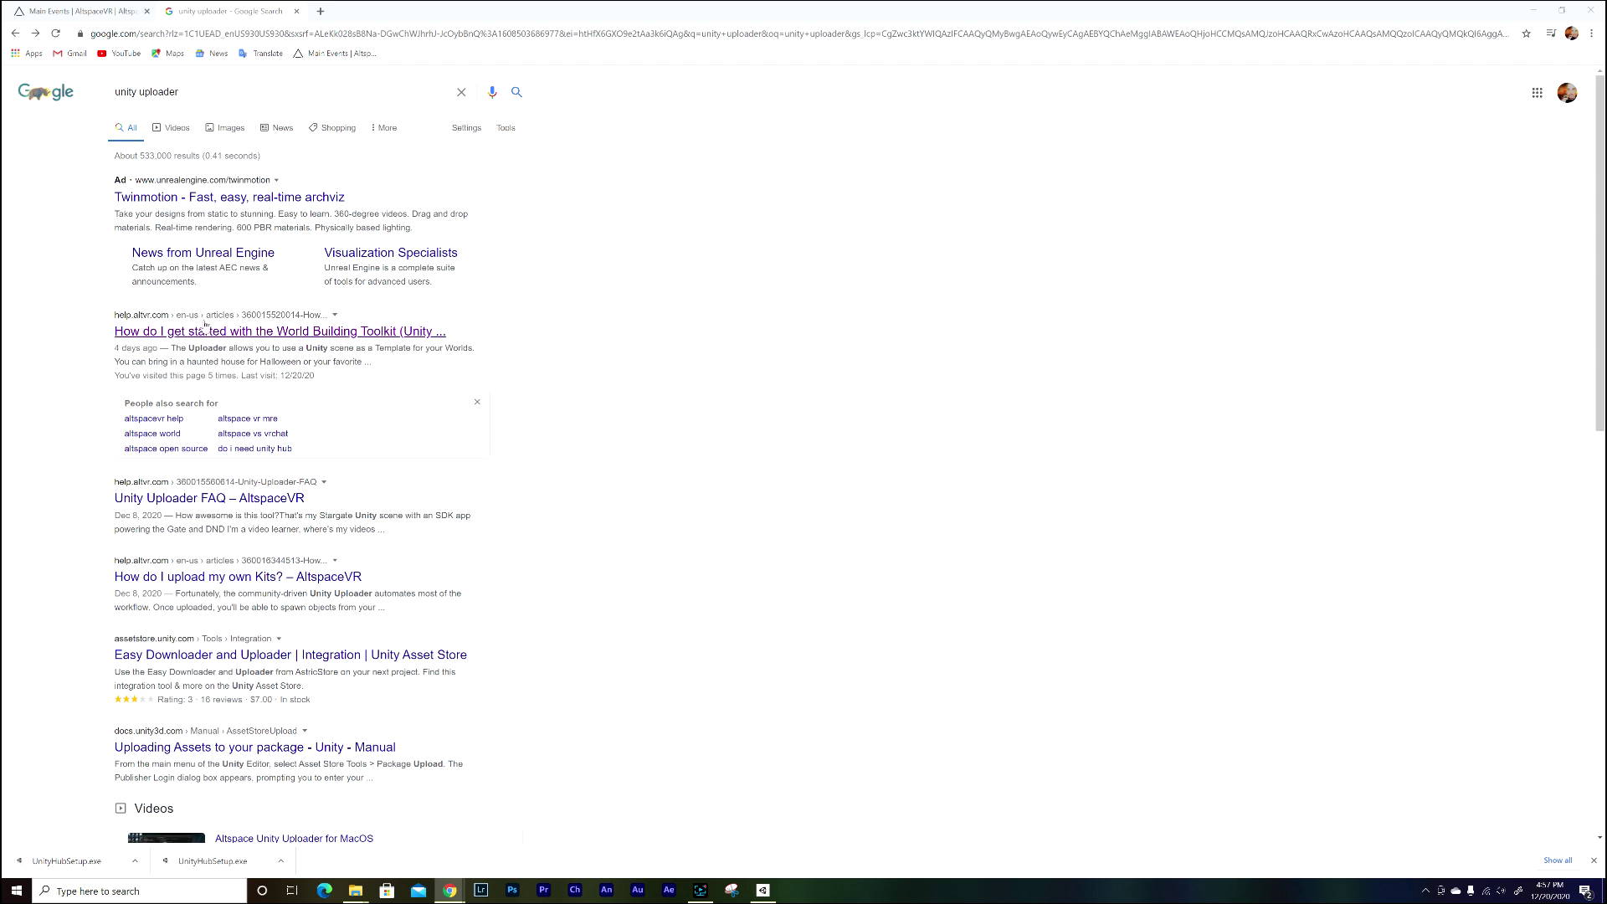
- Open the World Building Toolkit getting-started article and scroll to Part 1: Setup
click(297, 335)
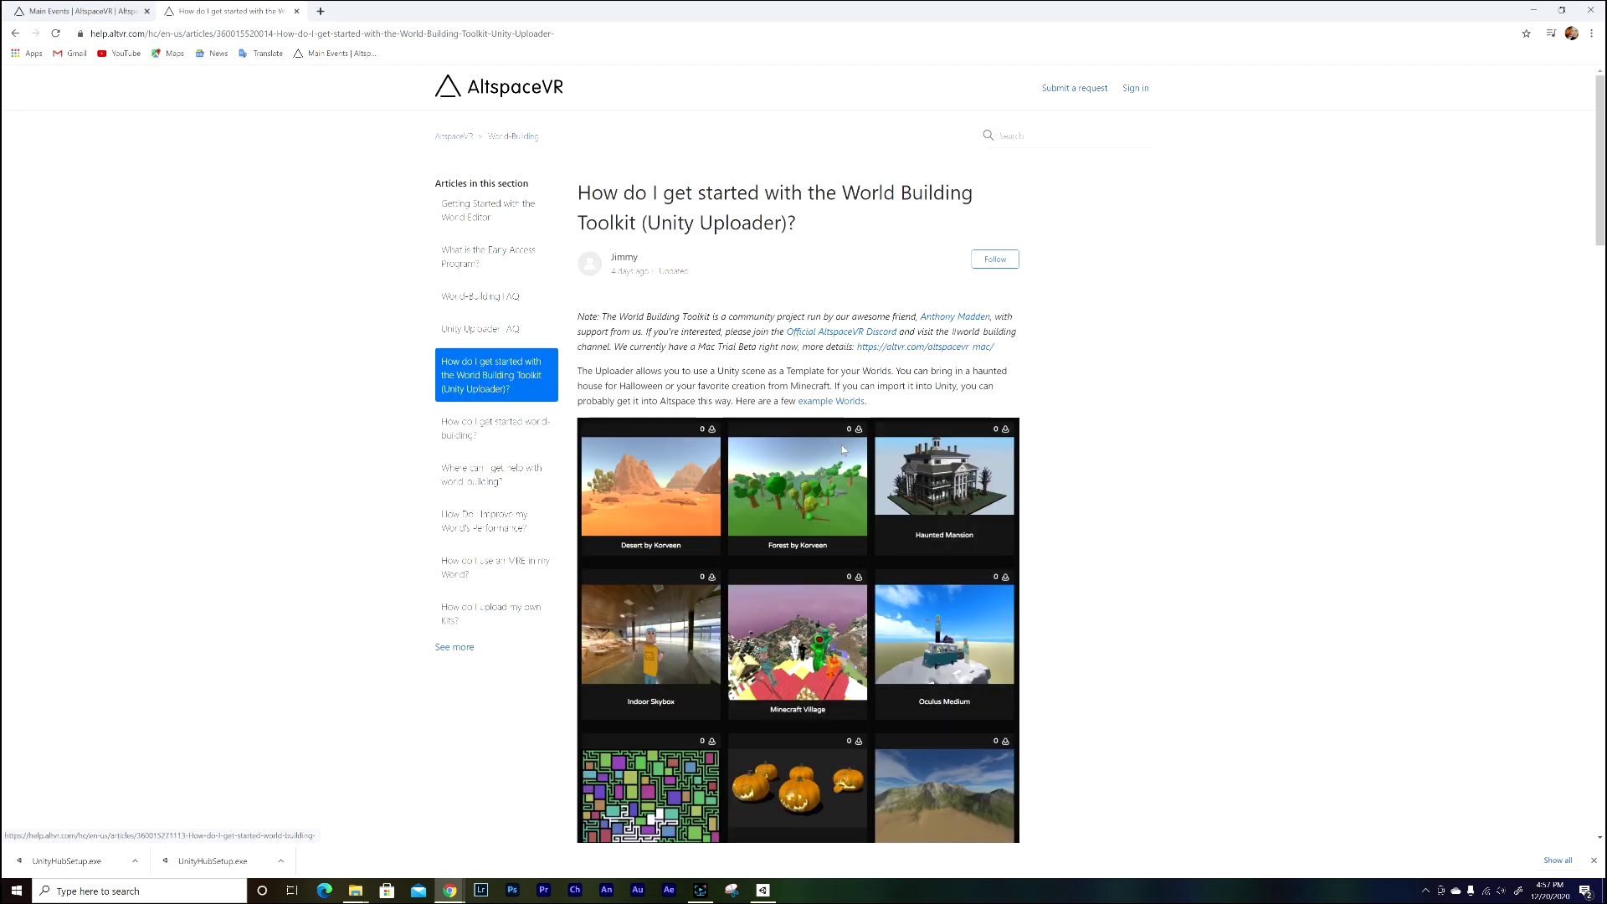
scroll(751, 401, down, 5)
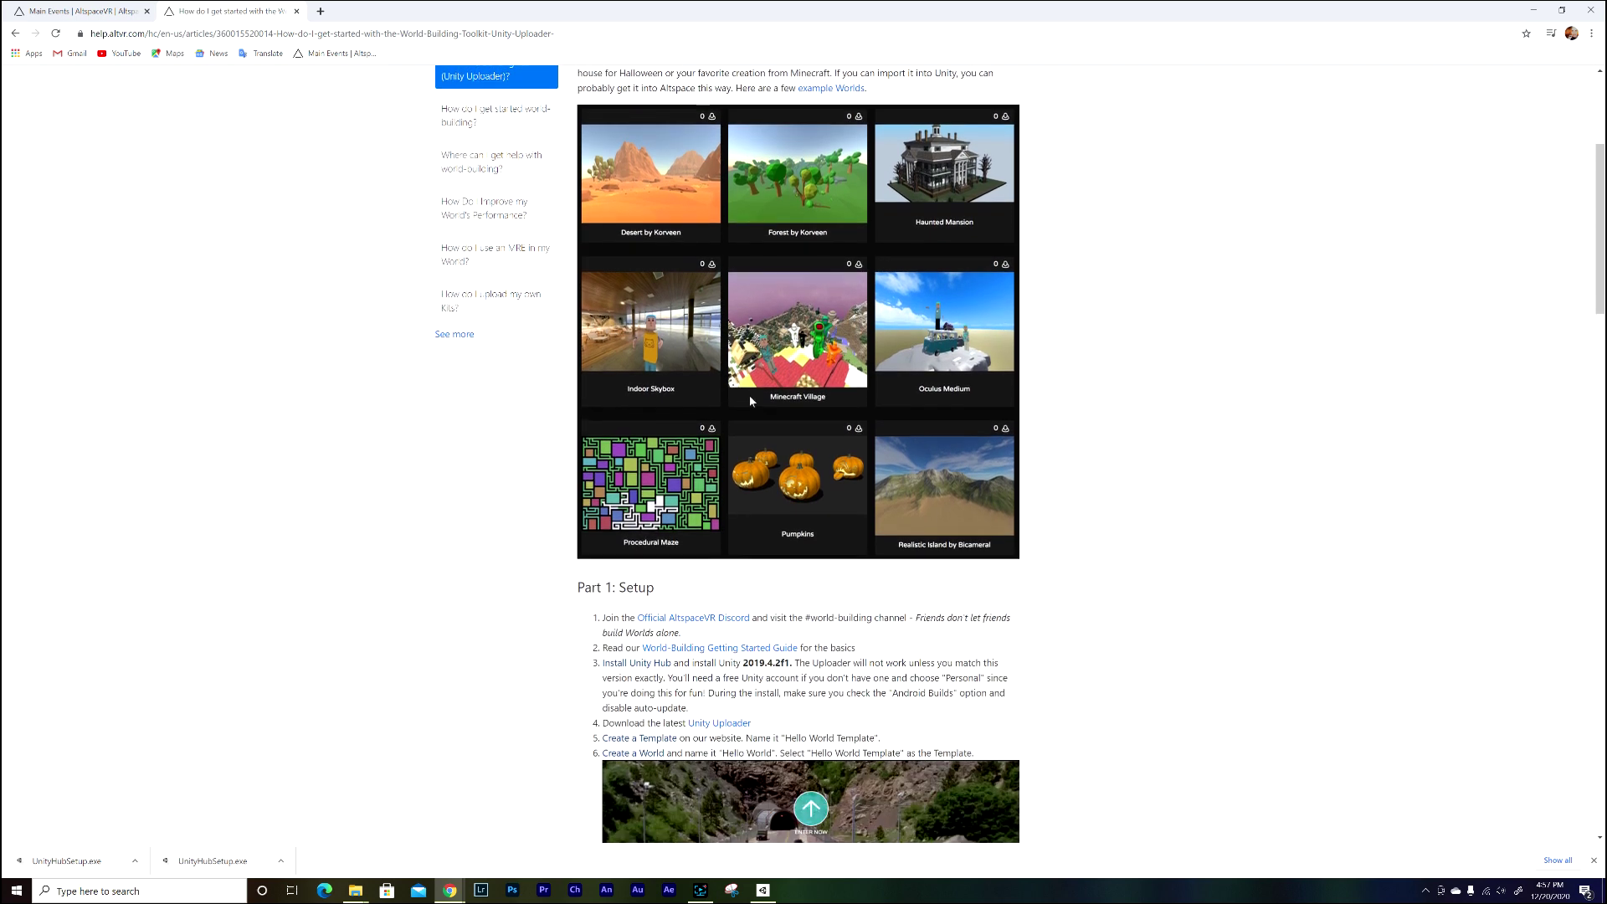
scroll(751, 401, down, 3)
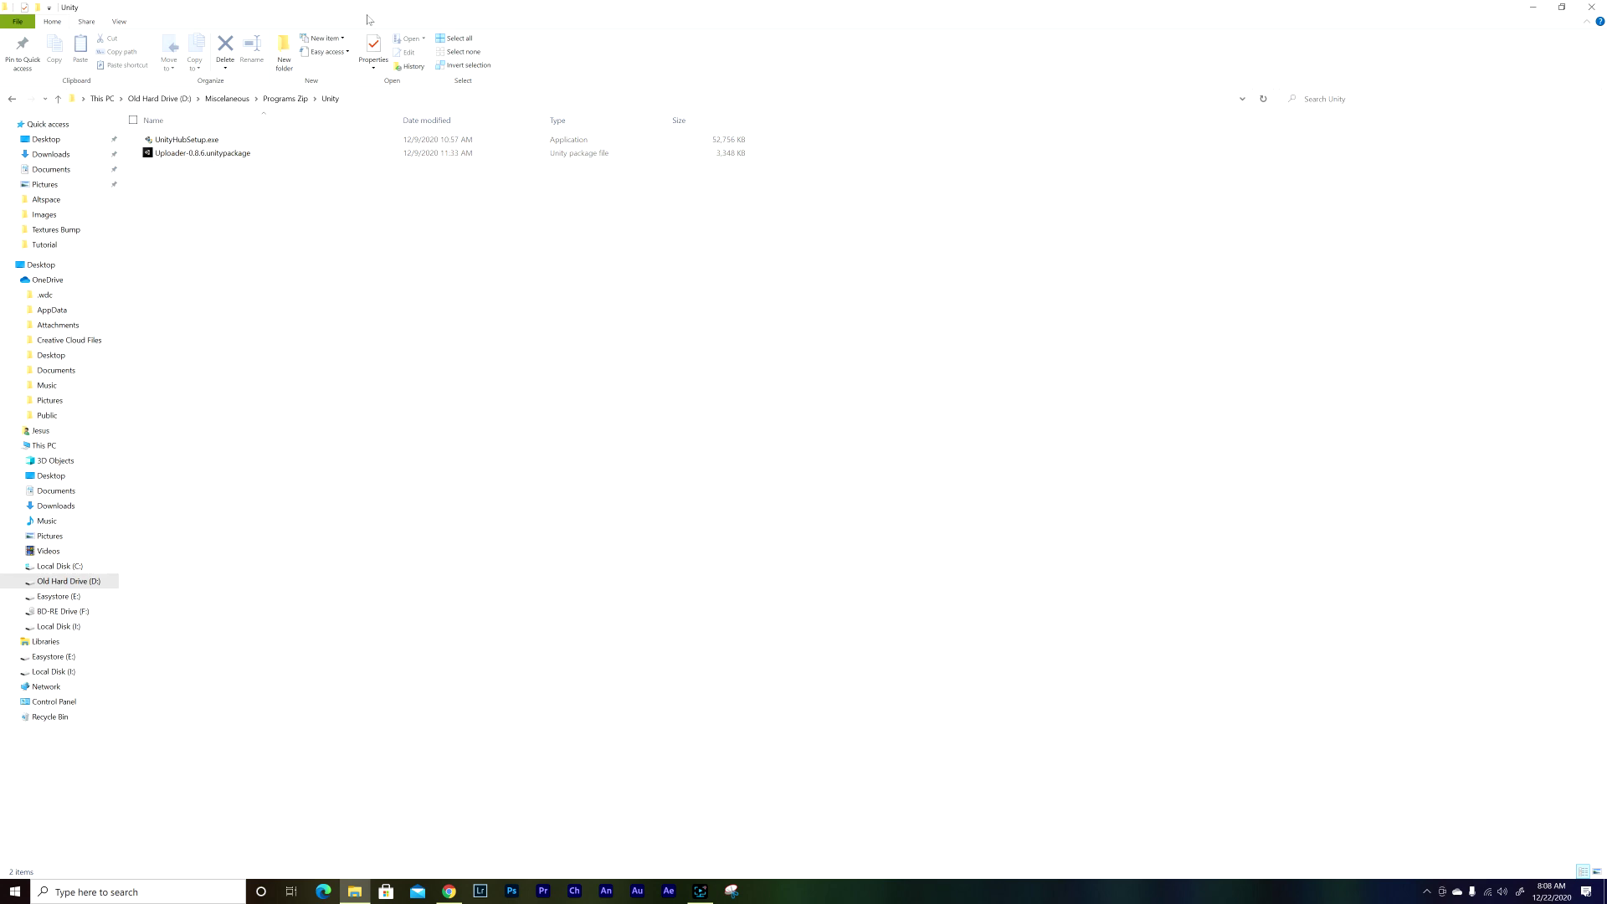
- Move the File Explorer Unity folder window aside to reveal Chrome's new tab page
drag(366, 14, 1606, 393)
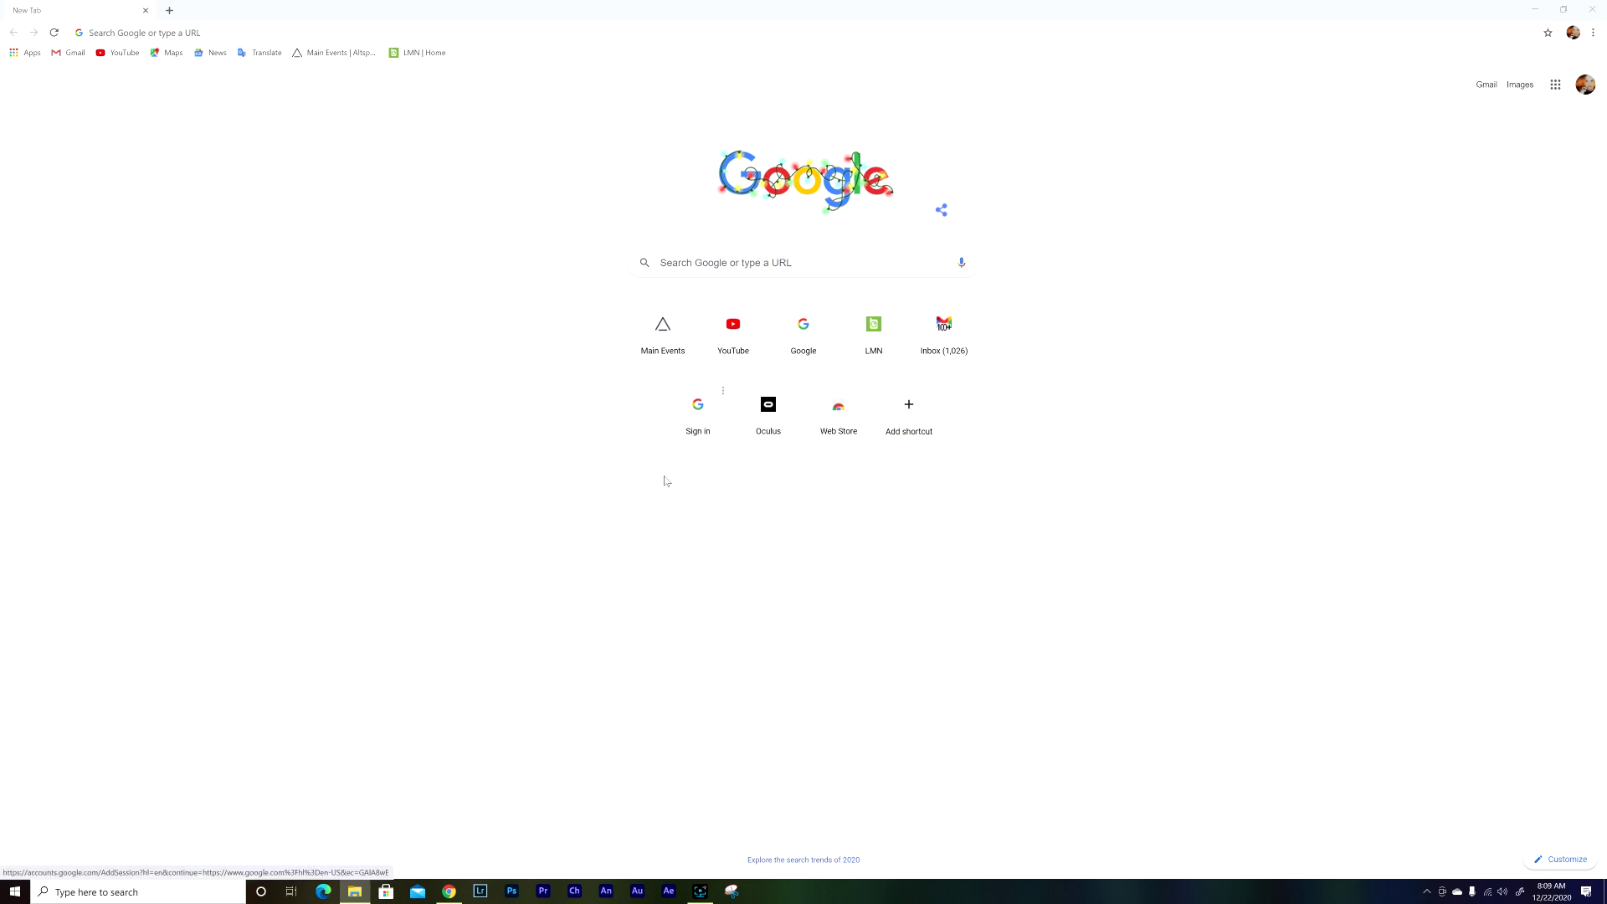
- Go from Main Events to the Templates page via More and begin a new template
click(662, 328)
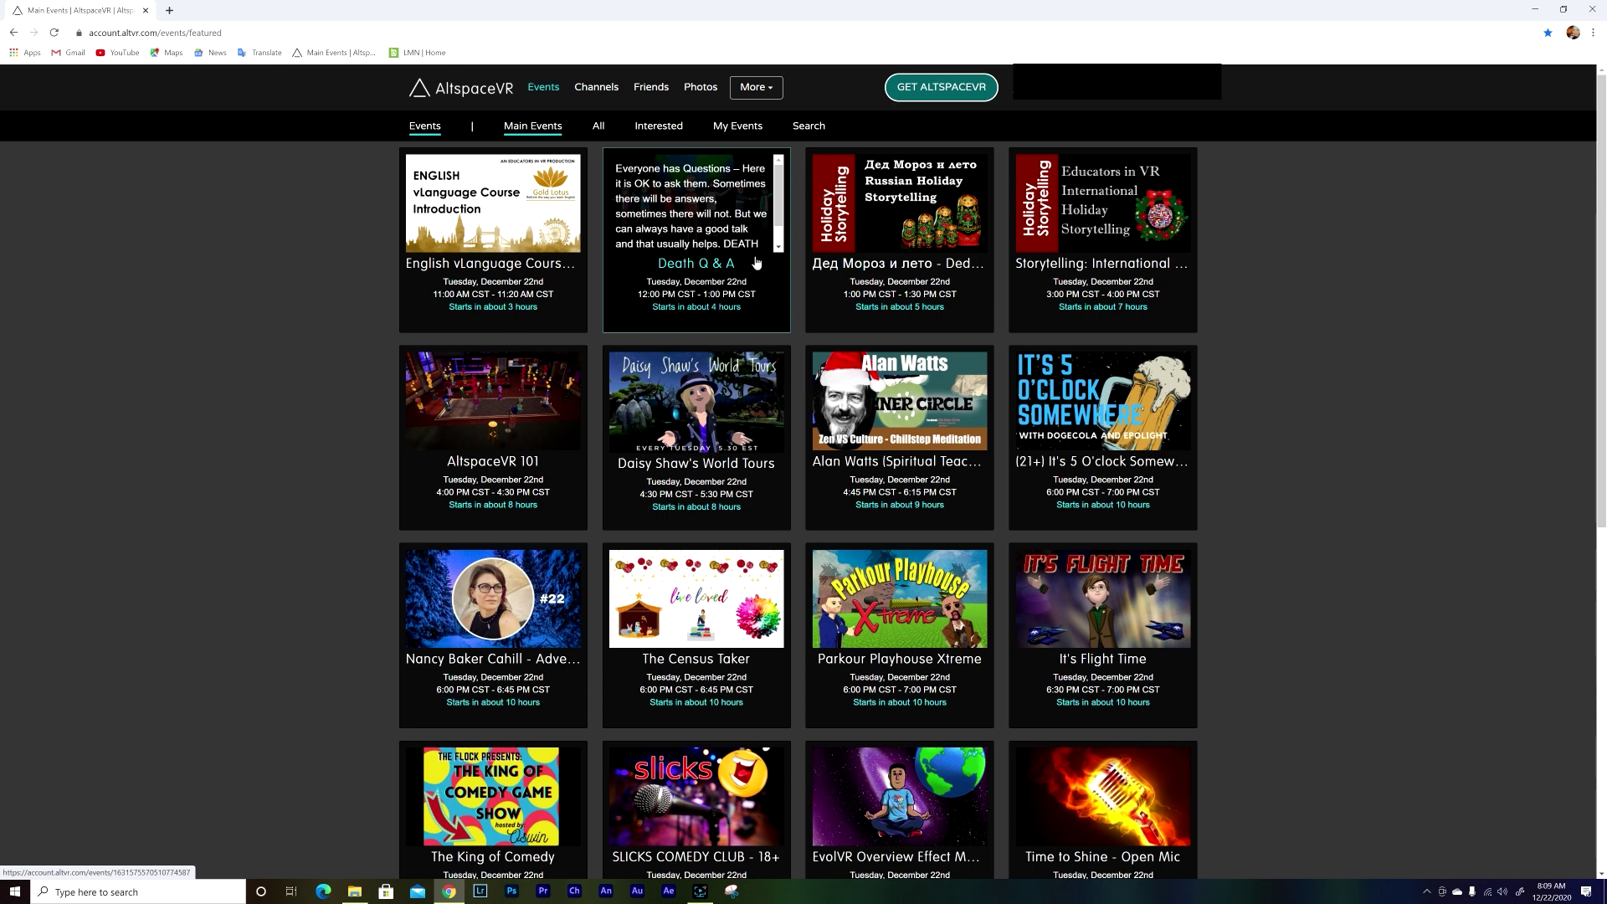
click(754, 92)
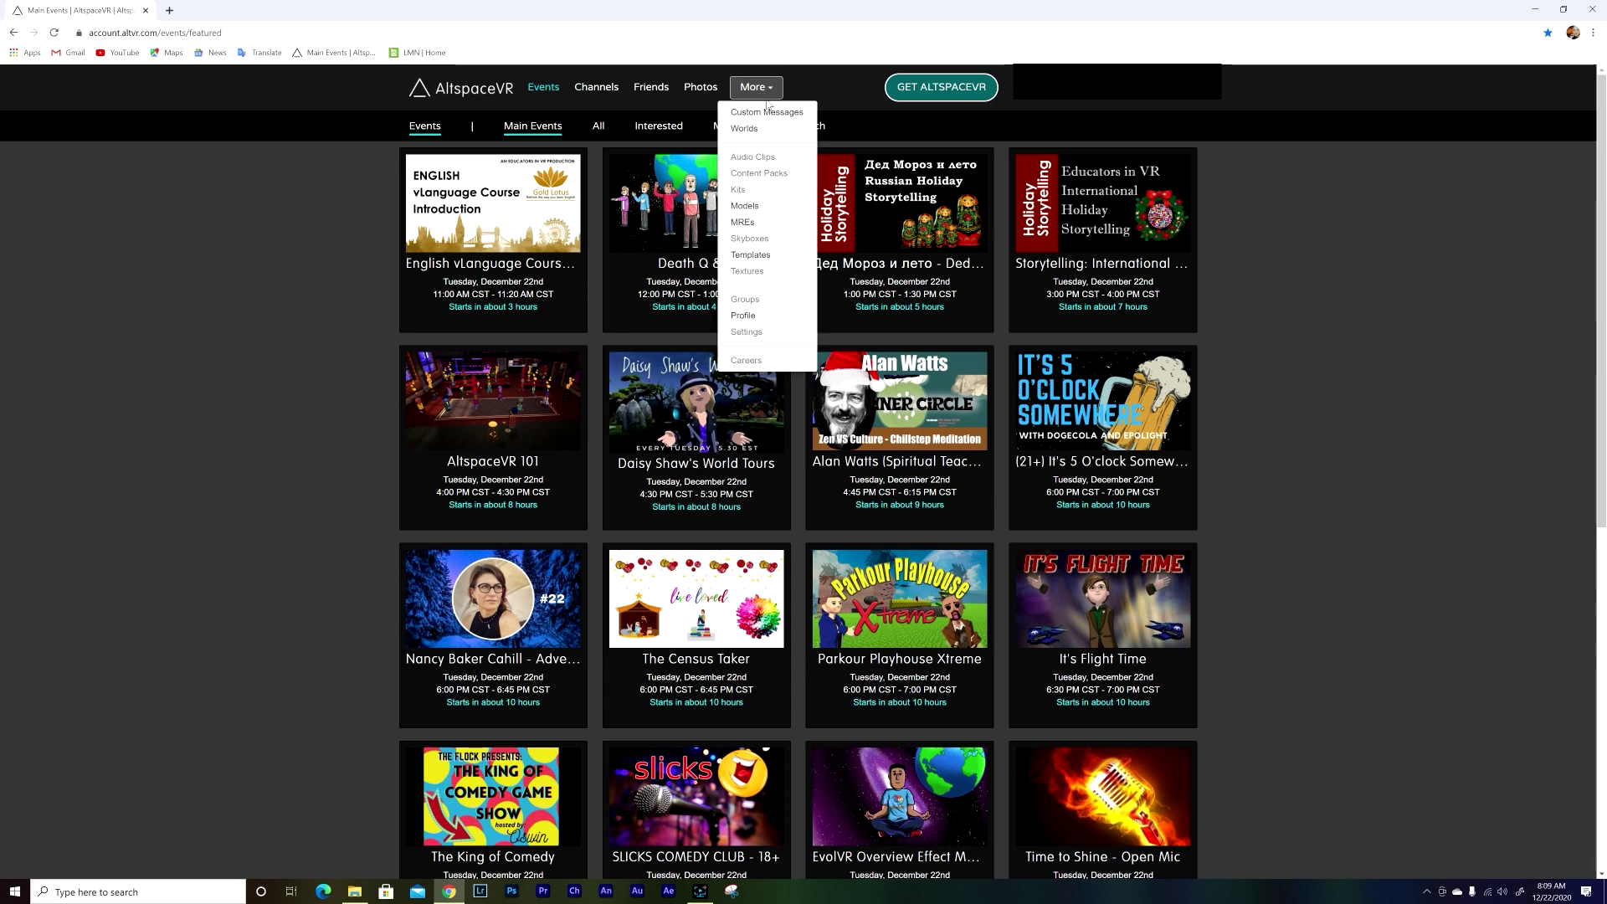
click(751, 255)
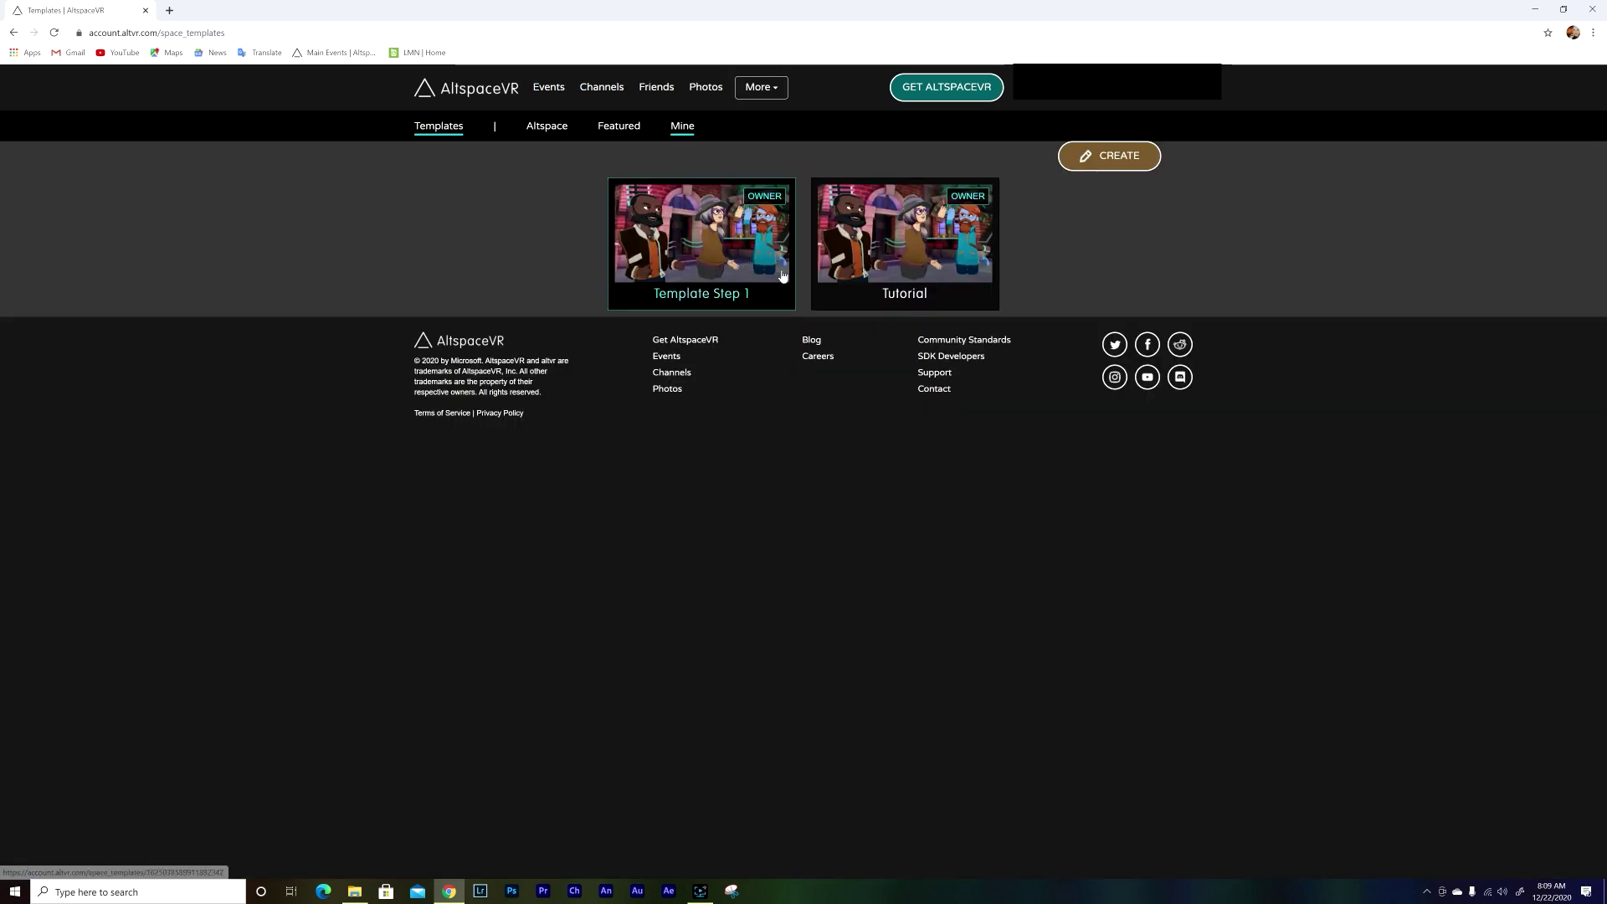
click(1090, 159)
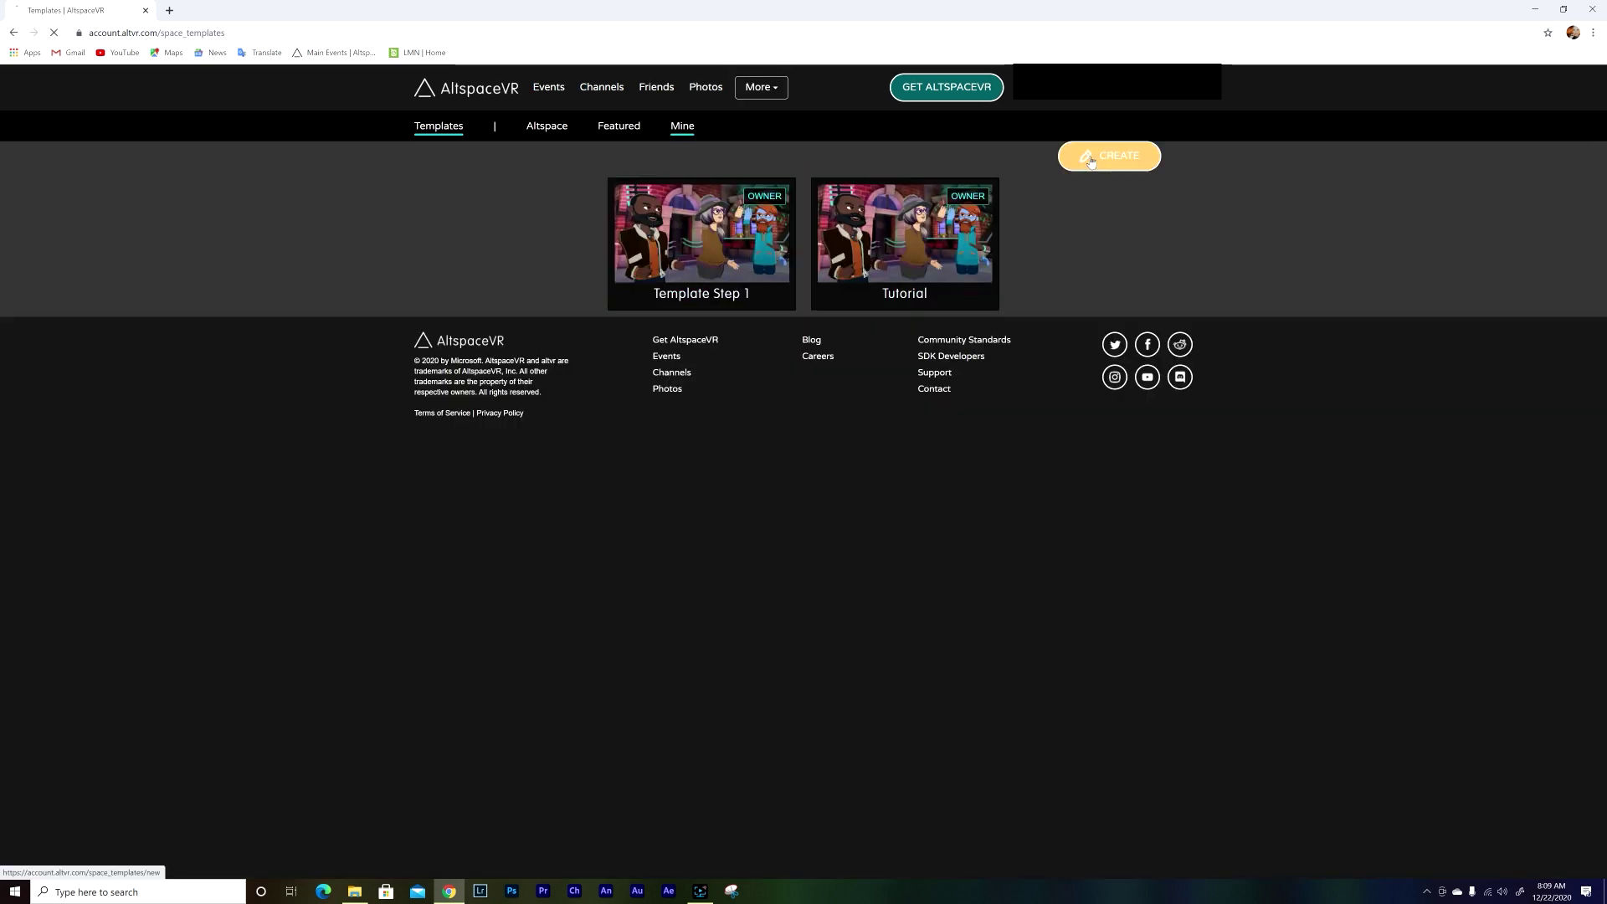
- Create a template named 'Tutorial' with the description 'Test'
click(586, 458)
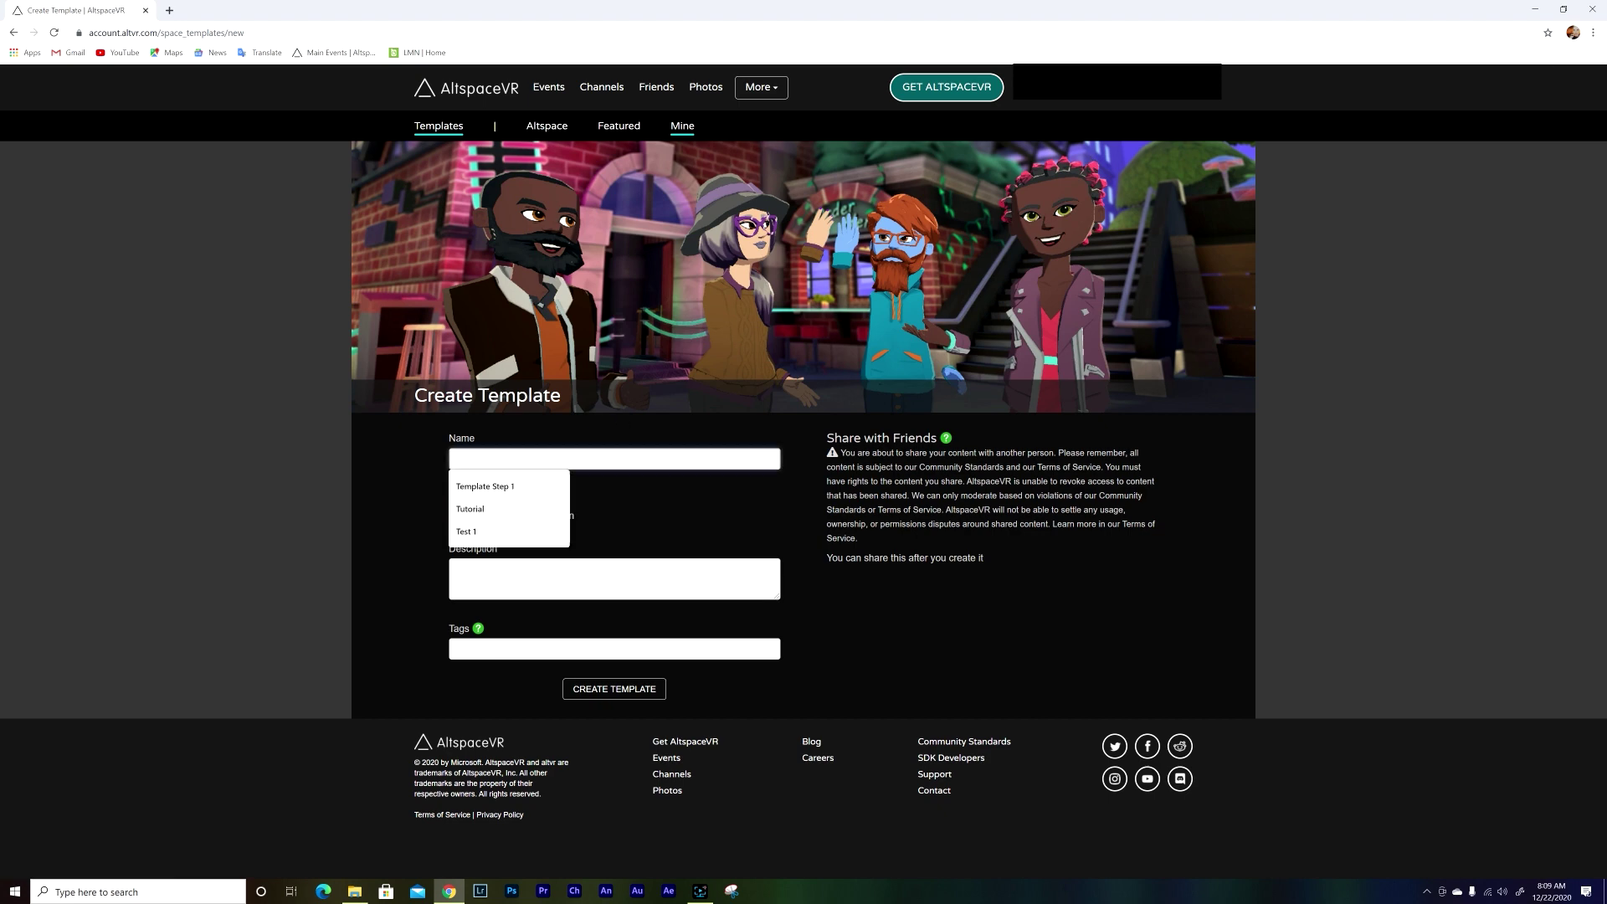
click(483, 509)
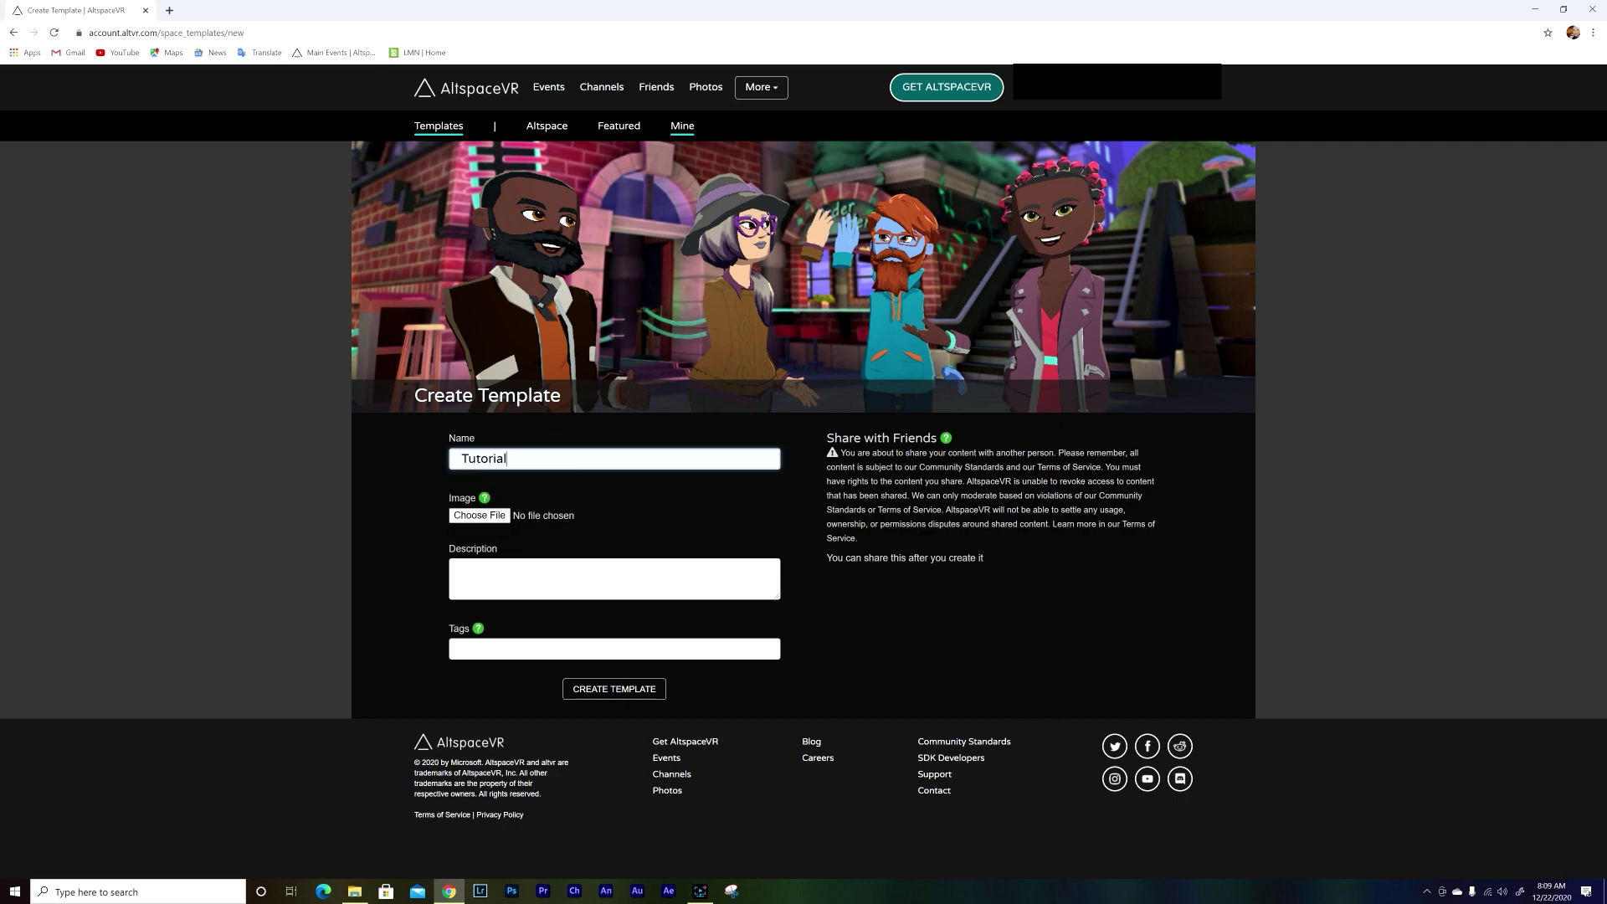
click(462, 572)
text(Test)
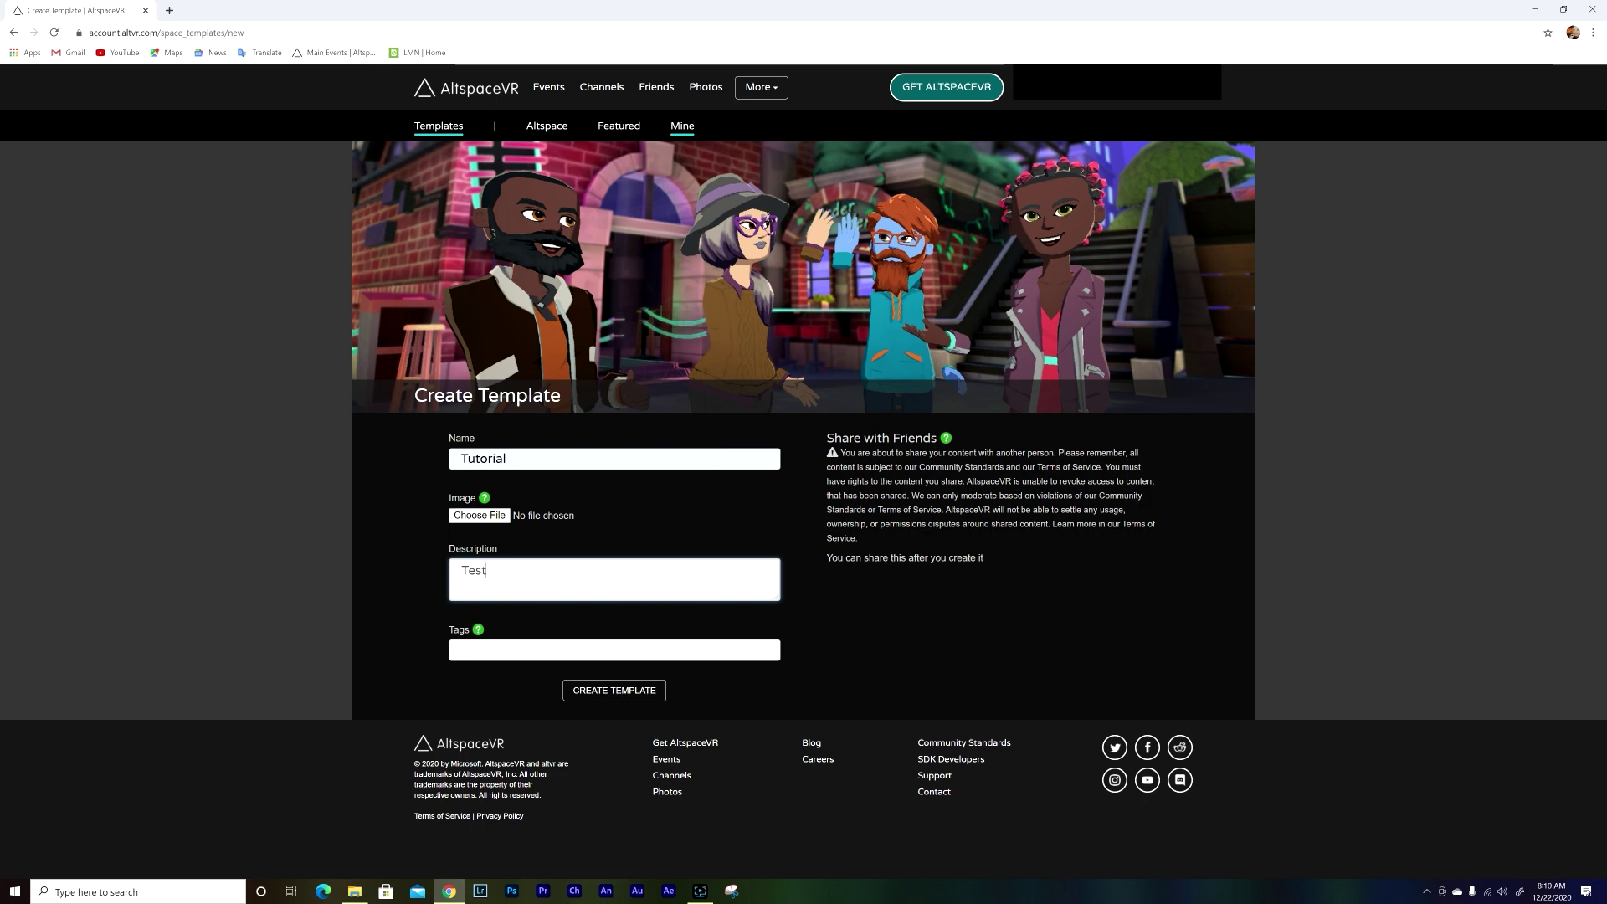
click(626, 691)
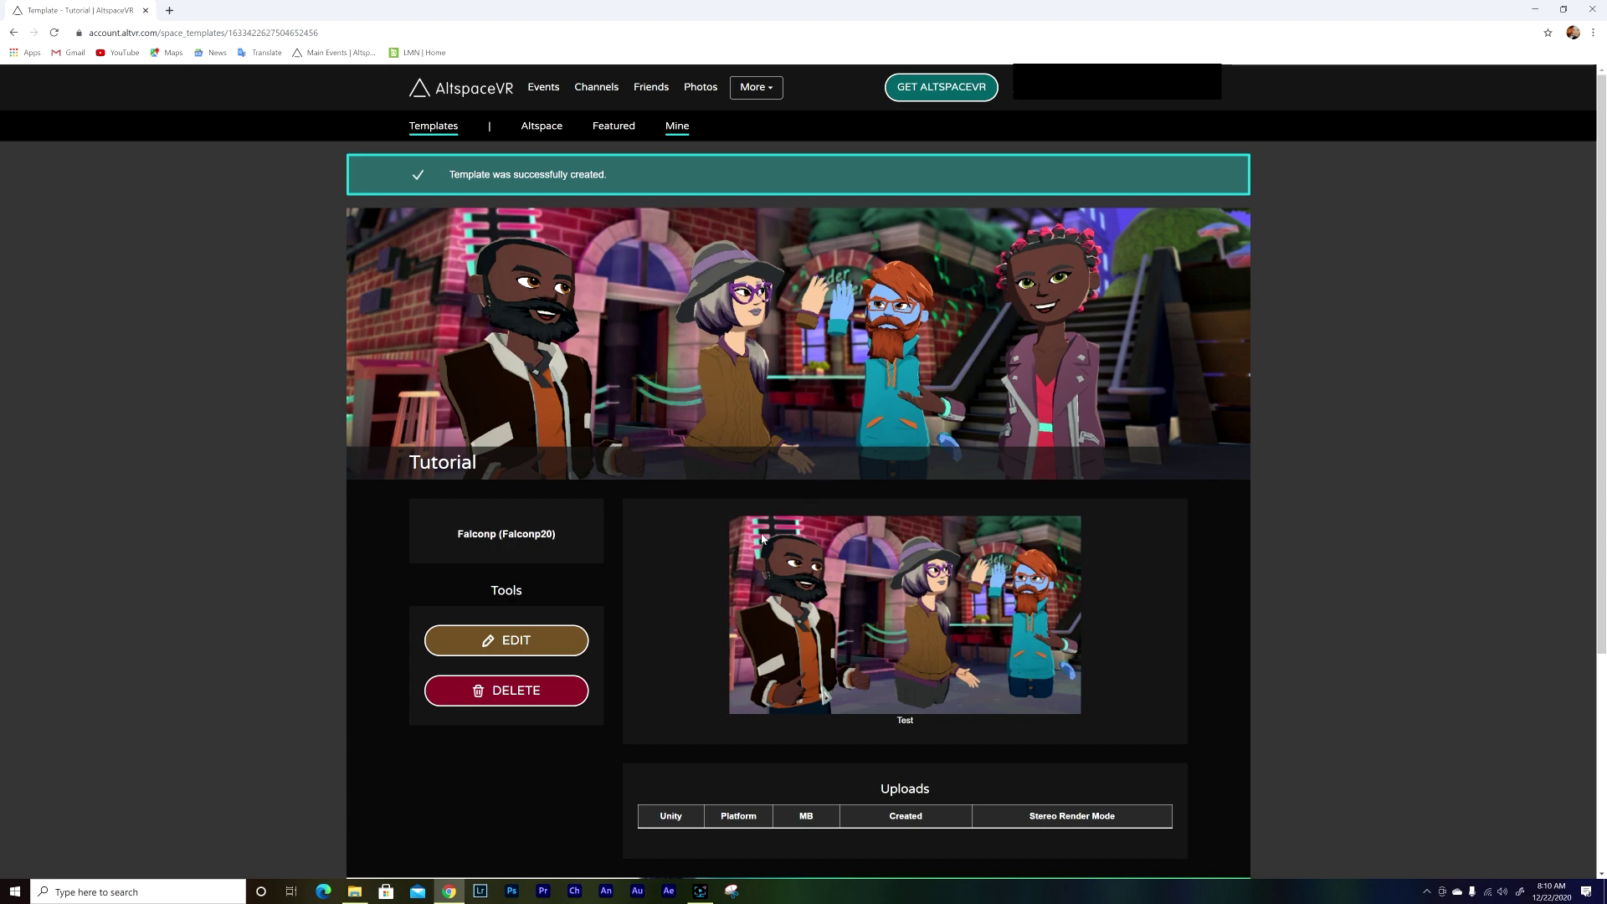
- Open More > Worlds and show the My Worlds list of owned universes
click(762, 90)
click(746, 129)
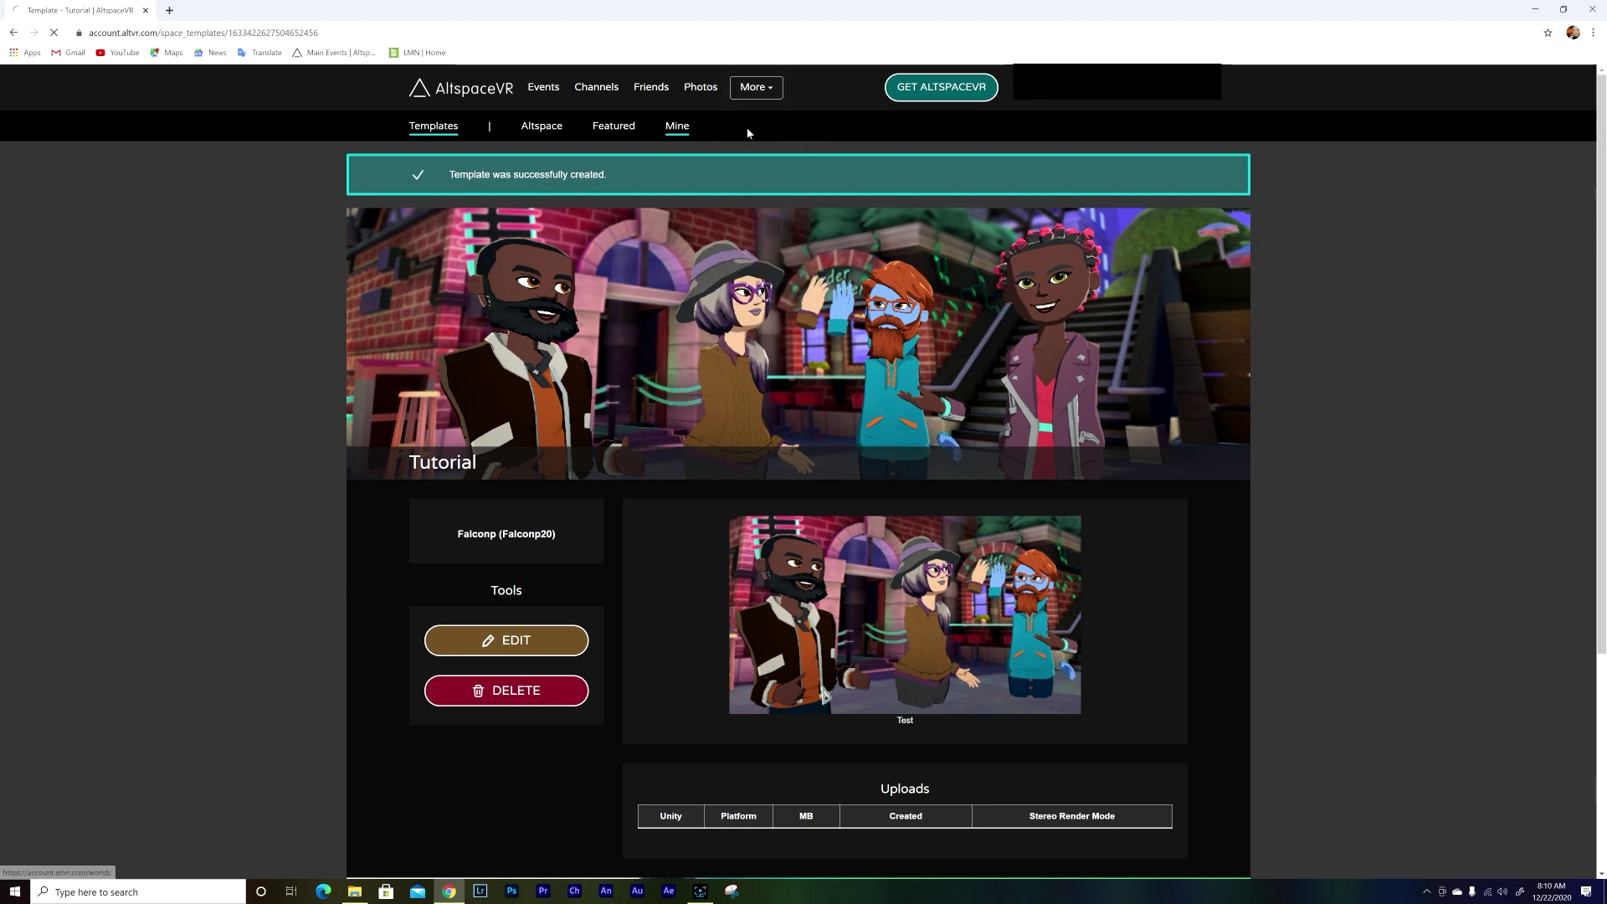
click(784, 129)
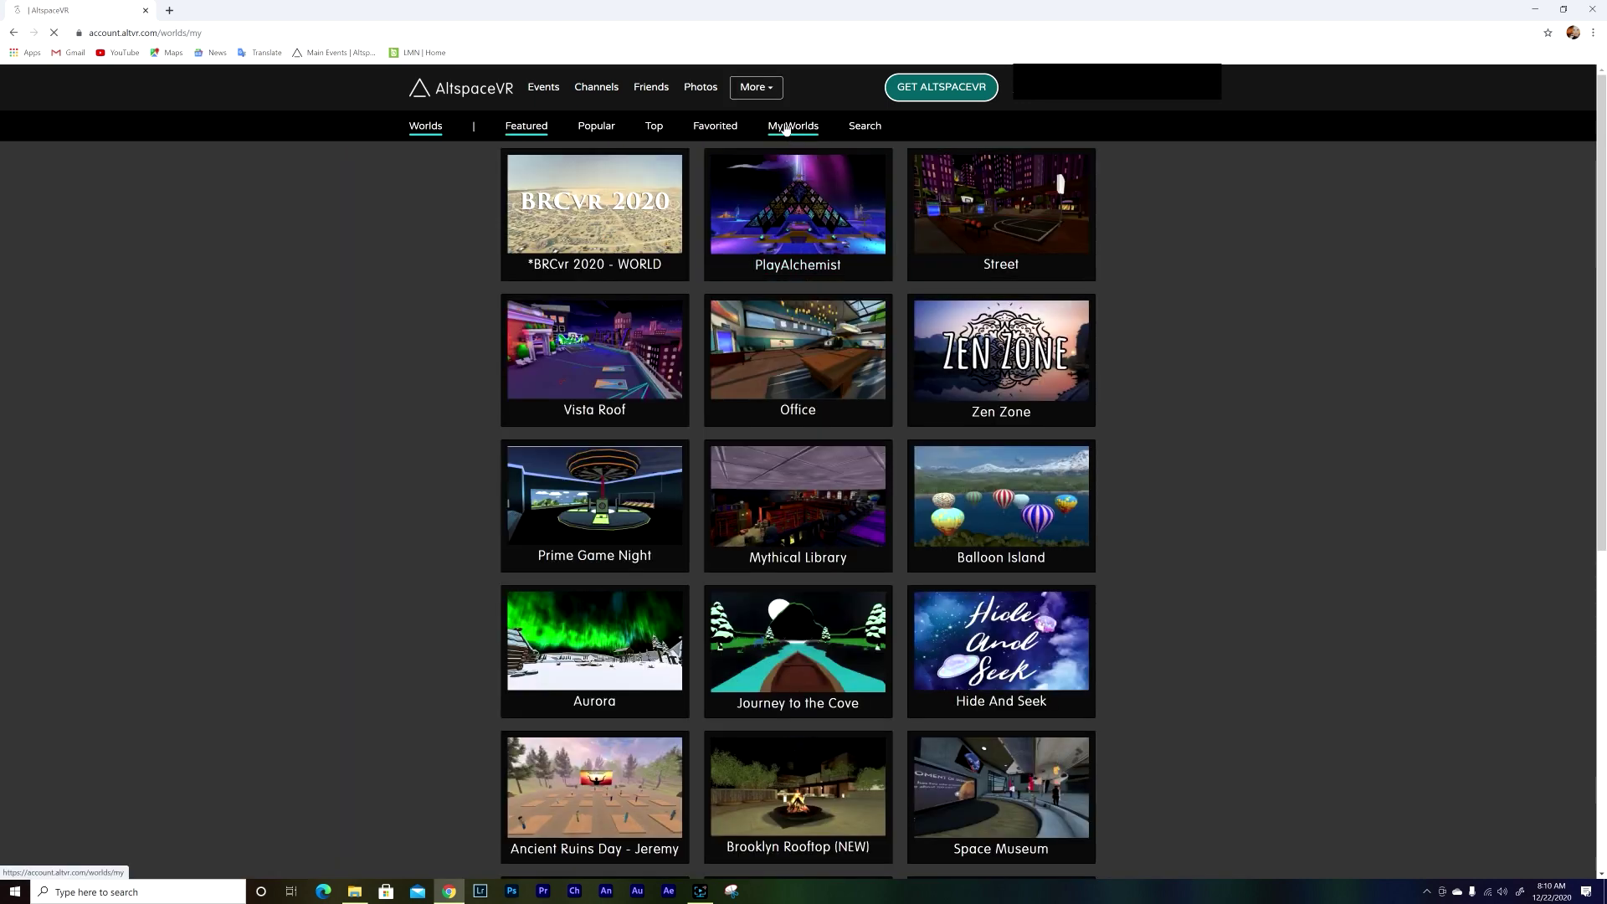
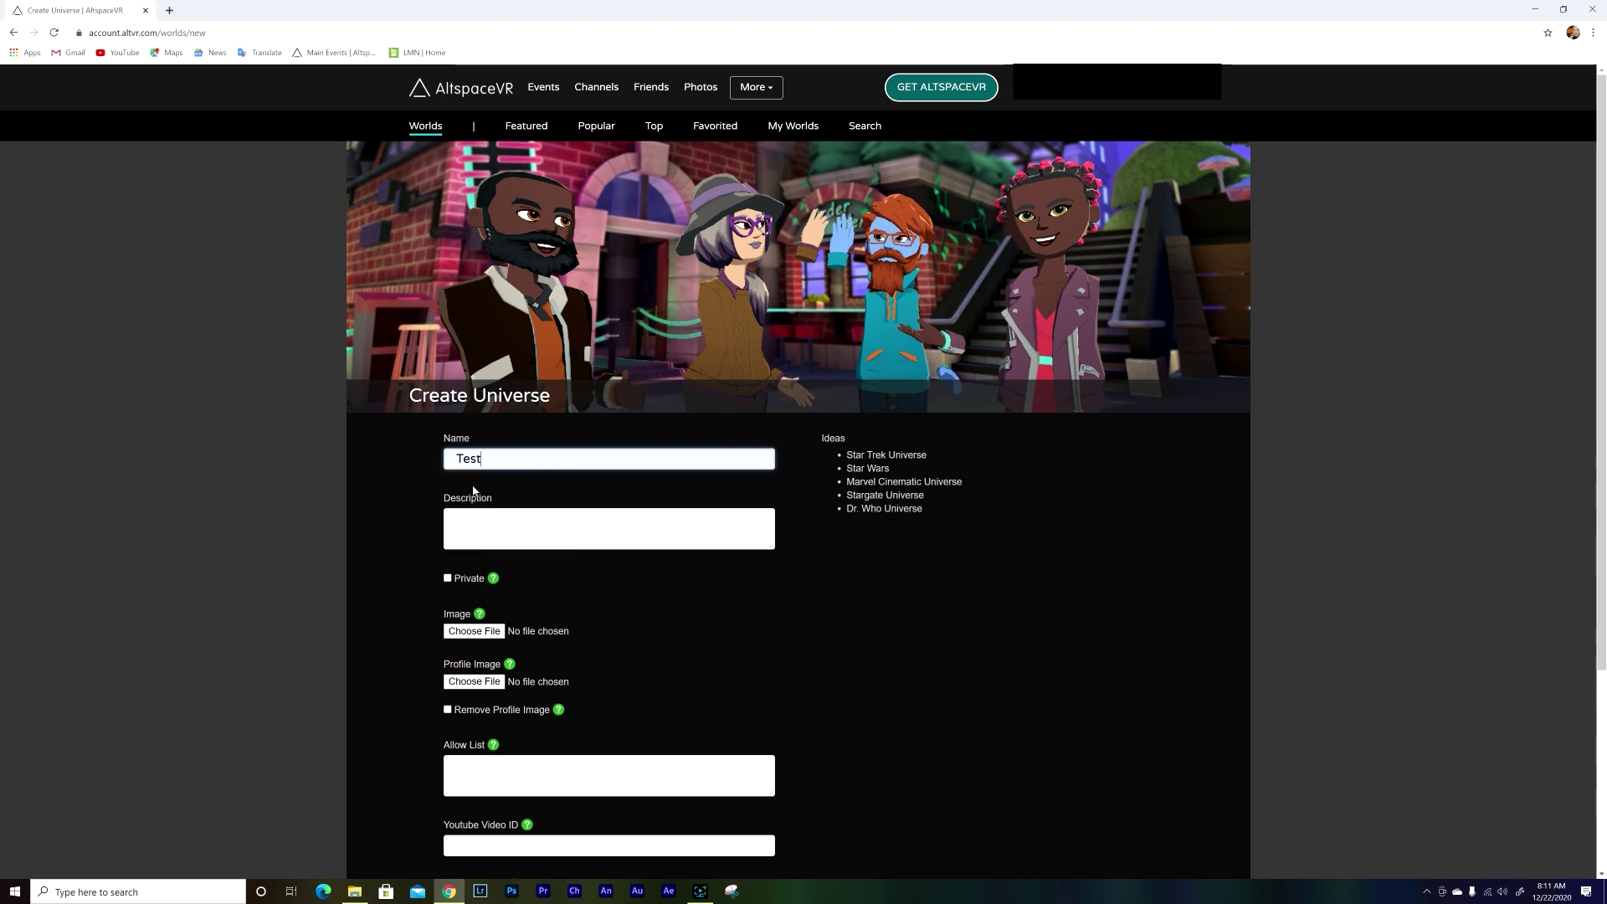
- Enter 'Test' in the Name and Description fields of the Create Universe form
click(542, 519)
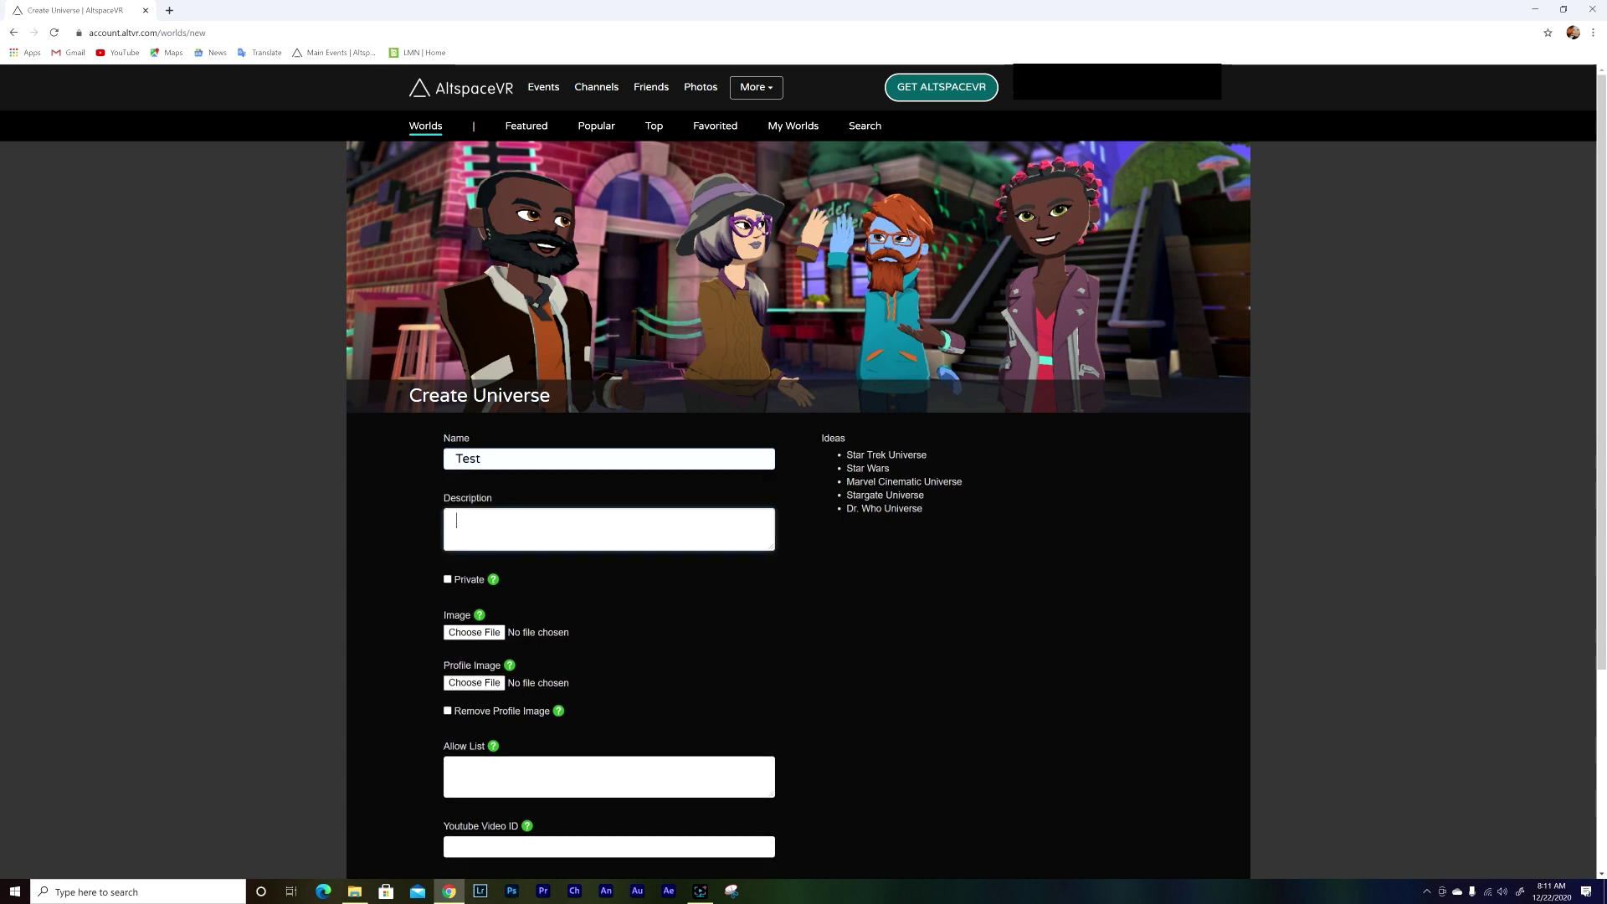
text(Test)
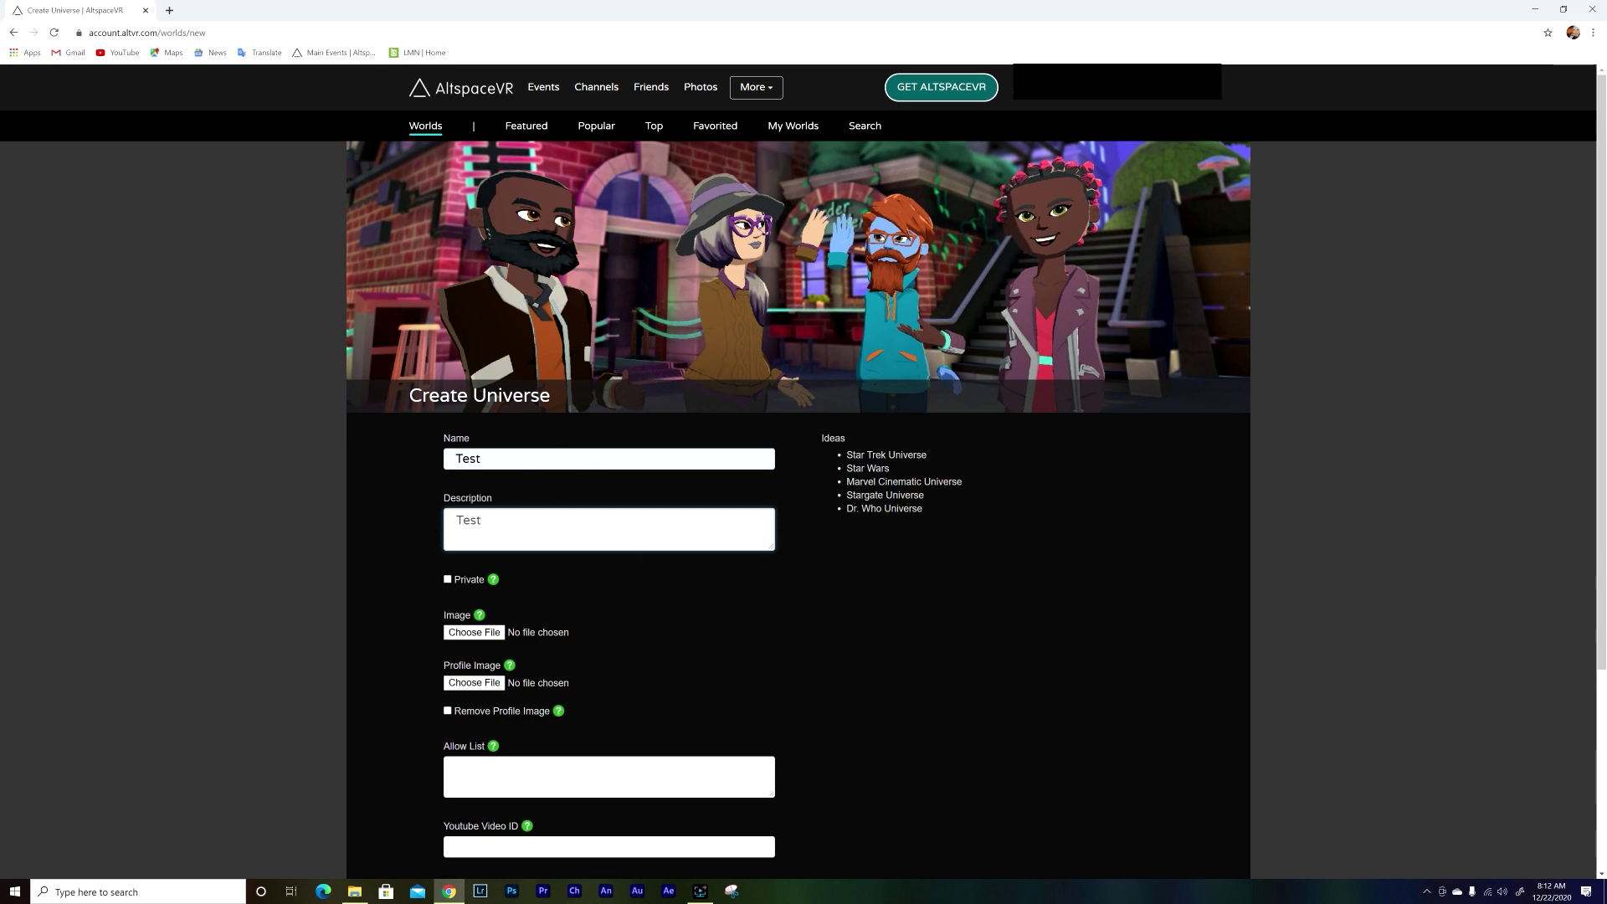
scroll(606, 735, down, 3)
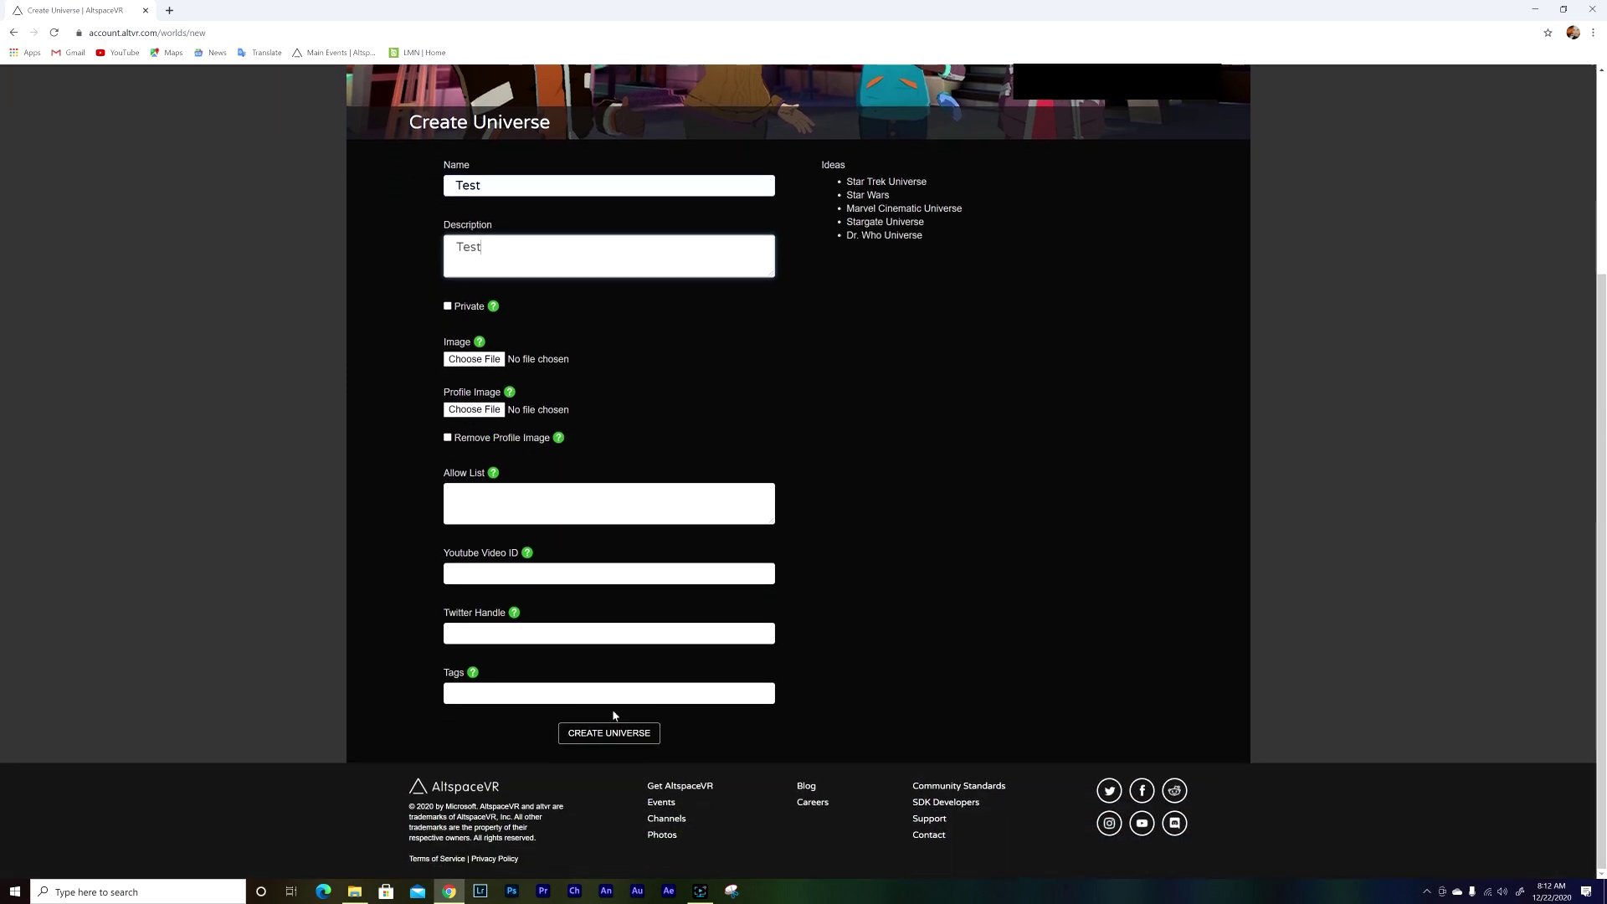
- Create the Test universe and view the Templates page
click(607, 733)
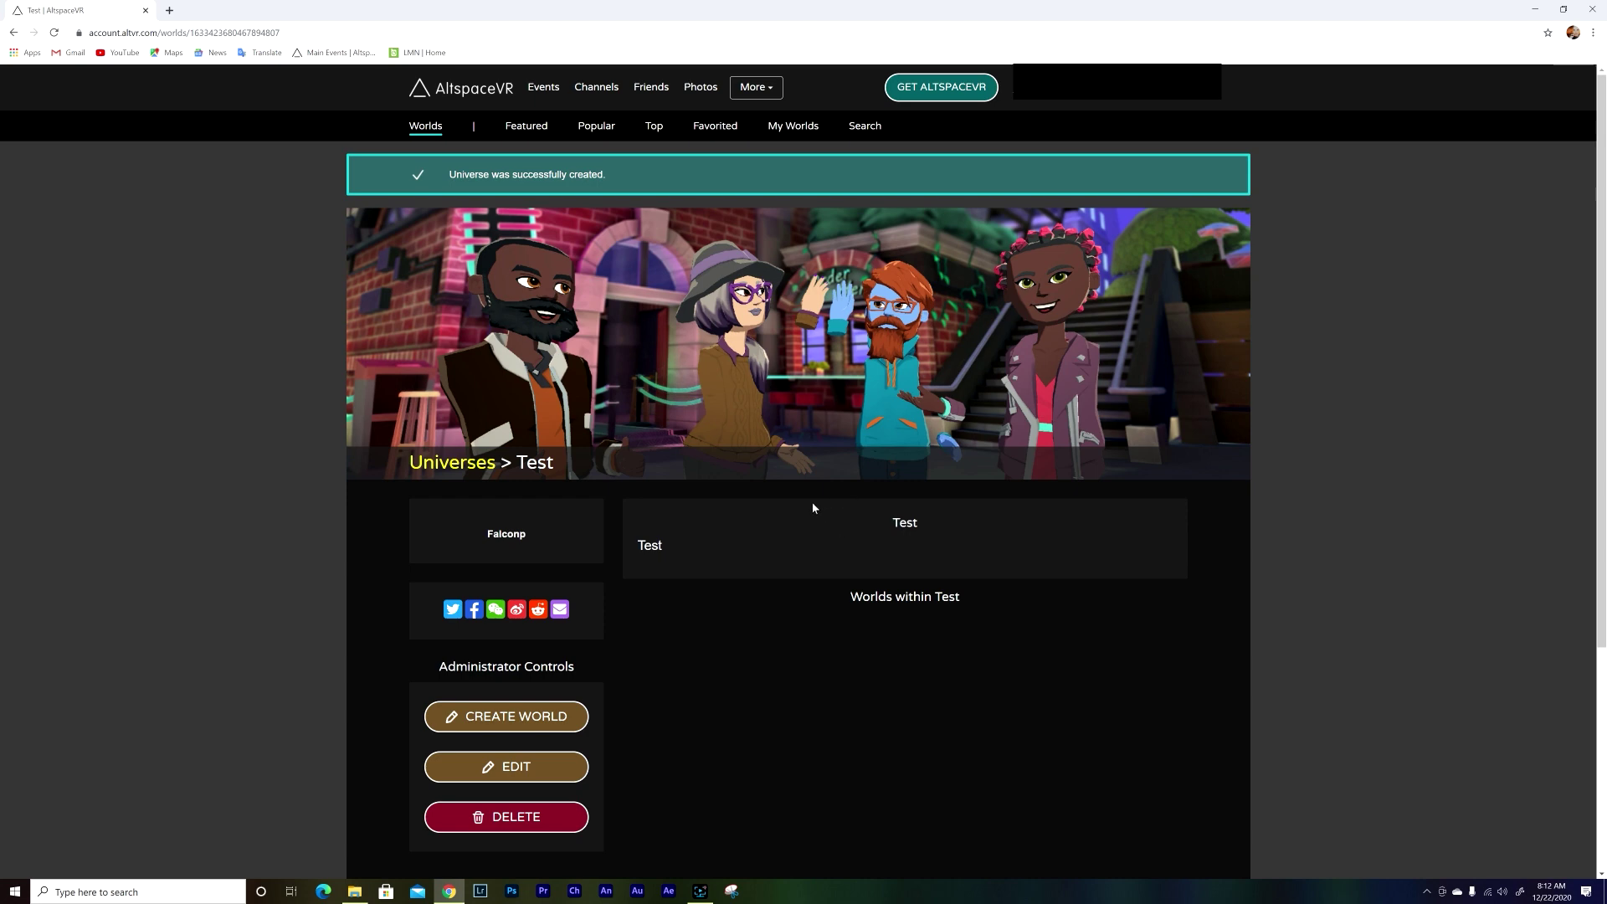
click(770, 92)
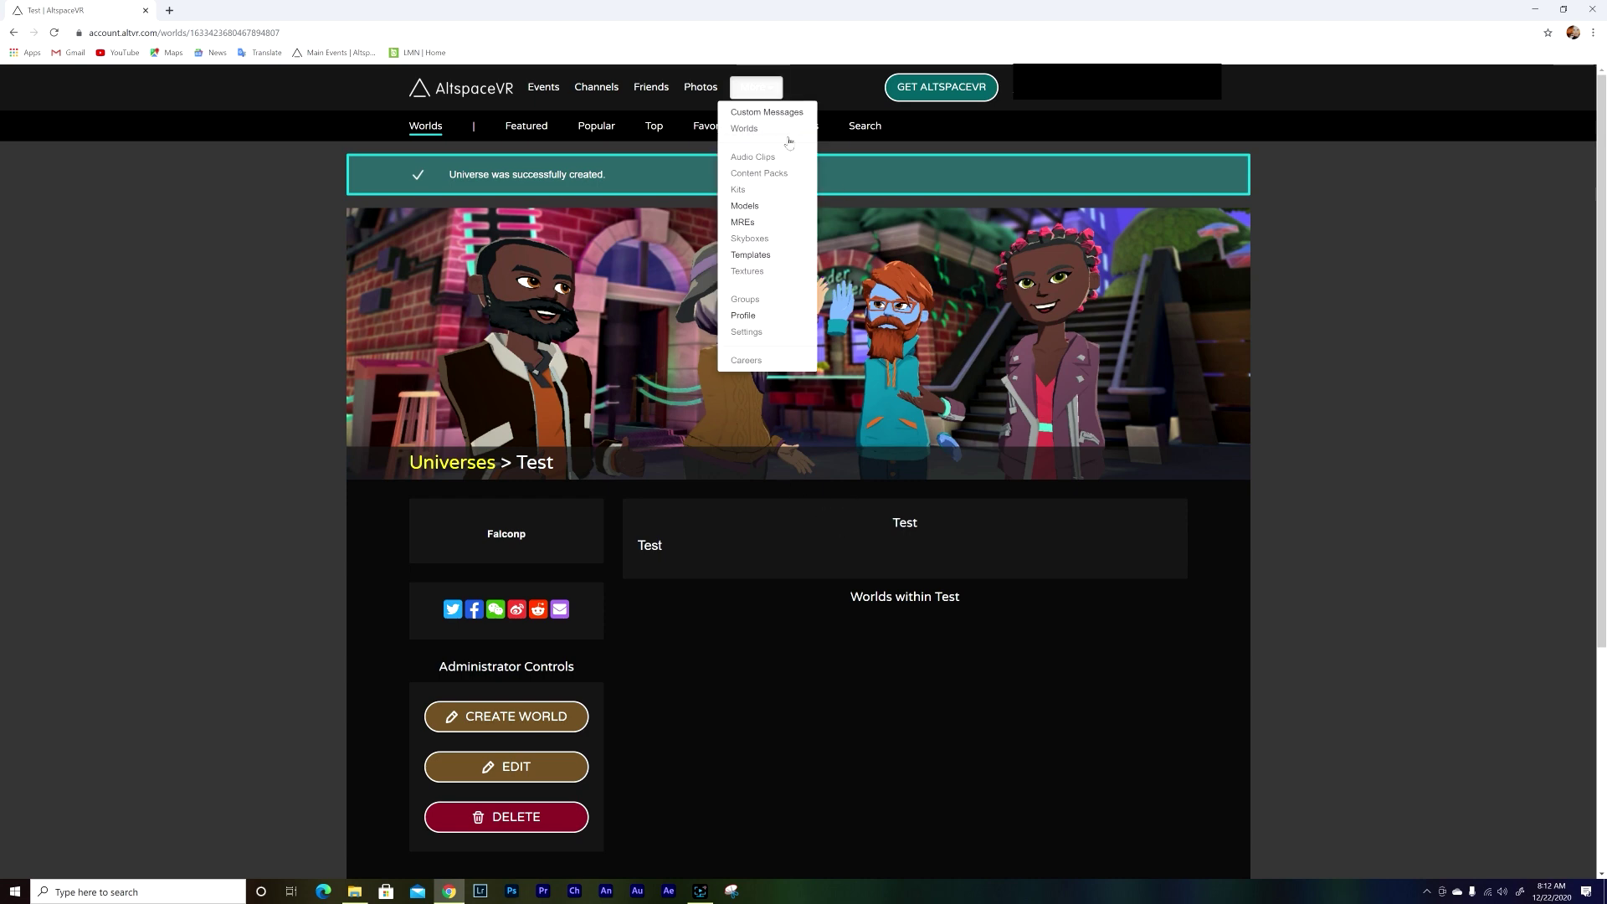
click(750, 254)
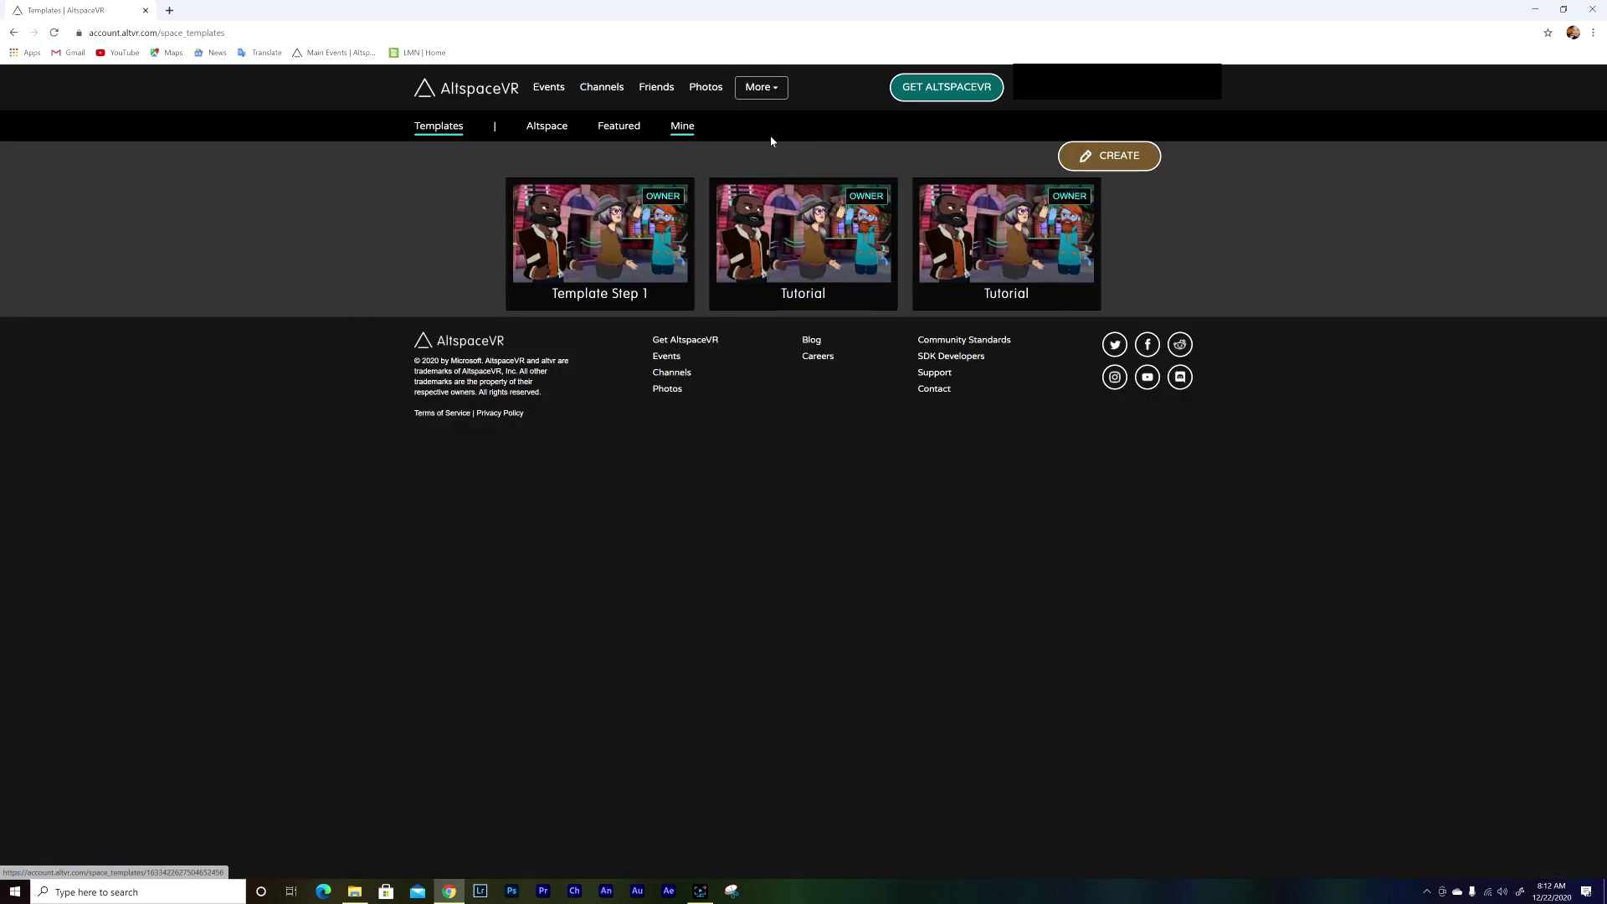
- Browse the Worlds section to the My Worlds listing, back at the Test universe
click(762, 88)
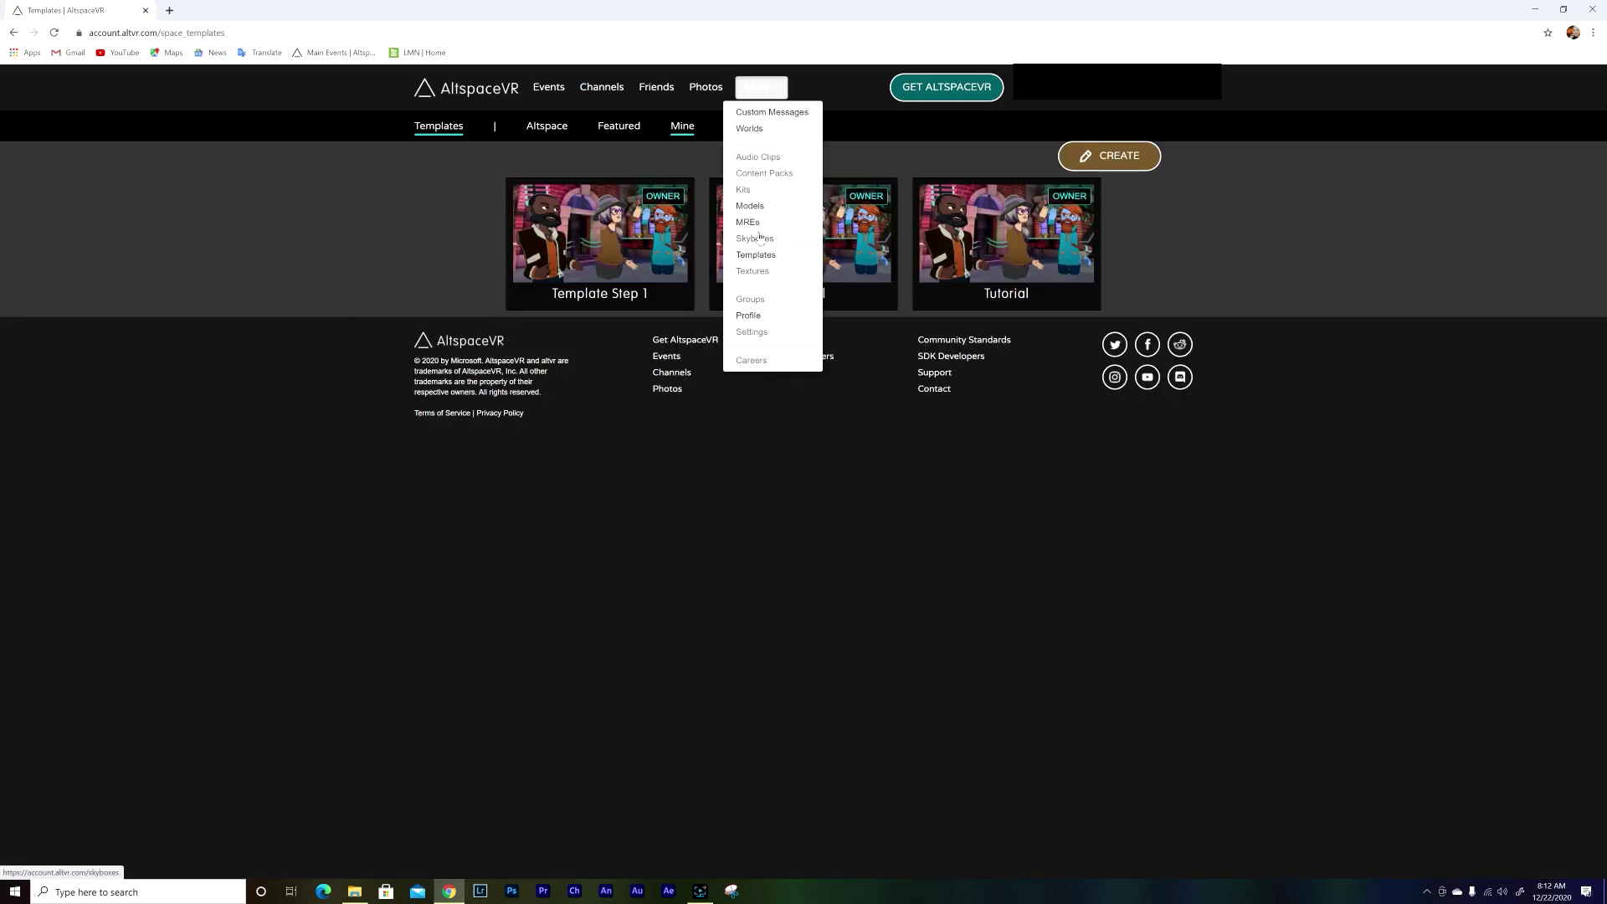
click(745, 127)
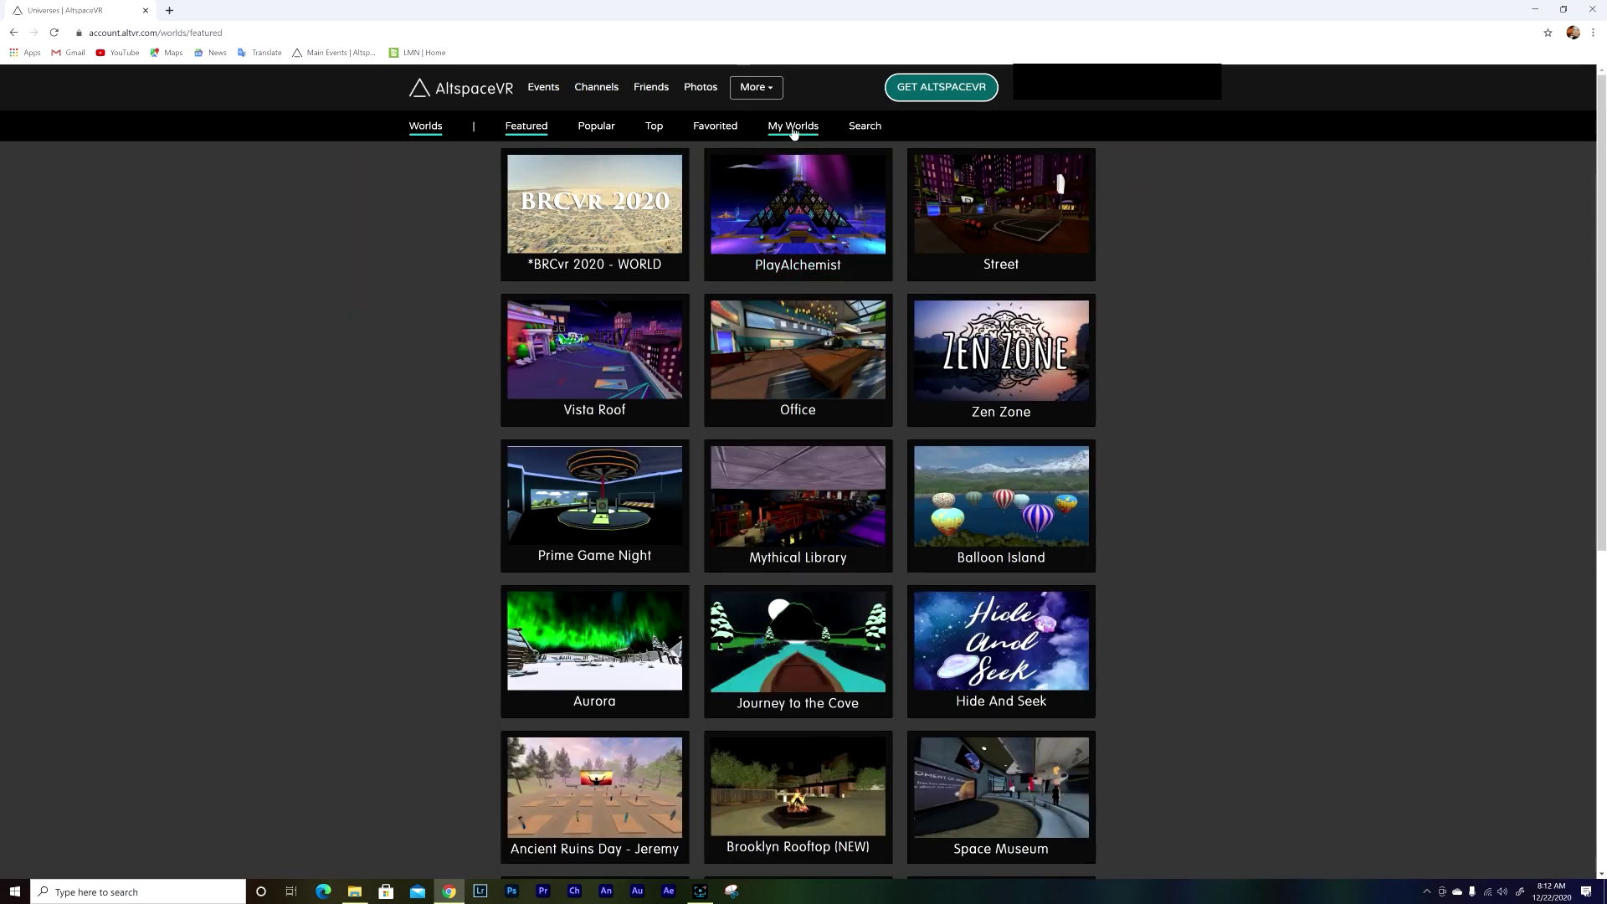
click(793, 130)
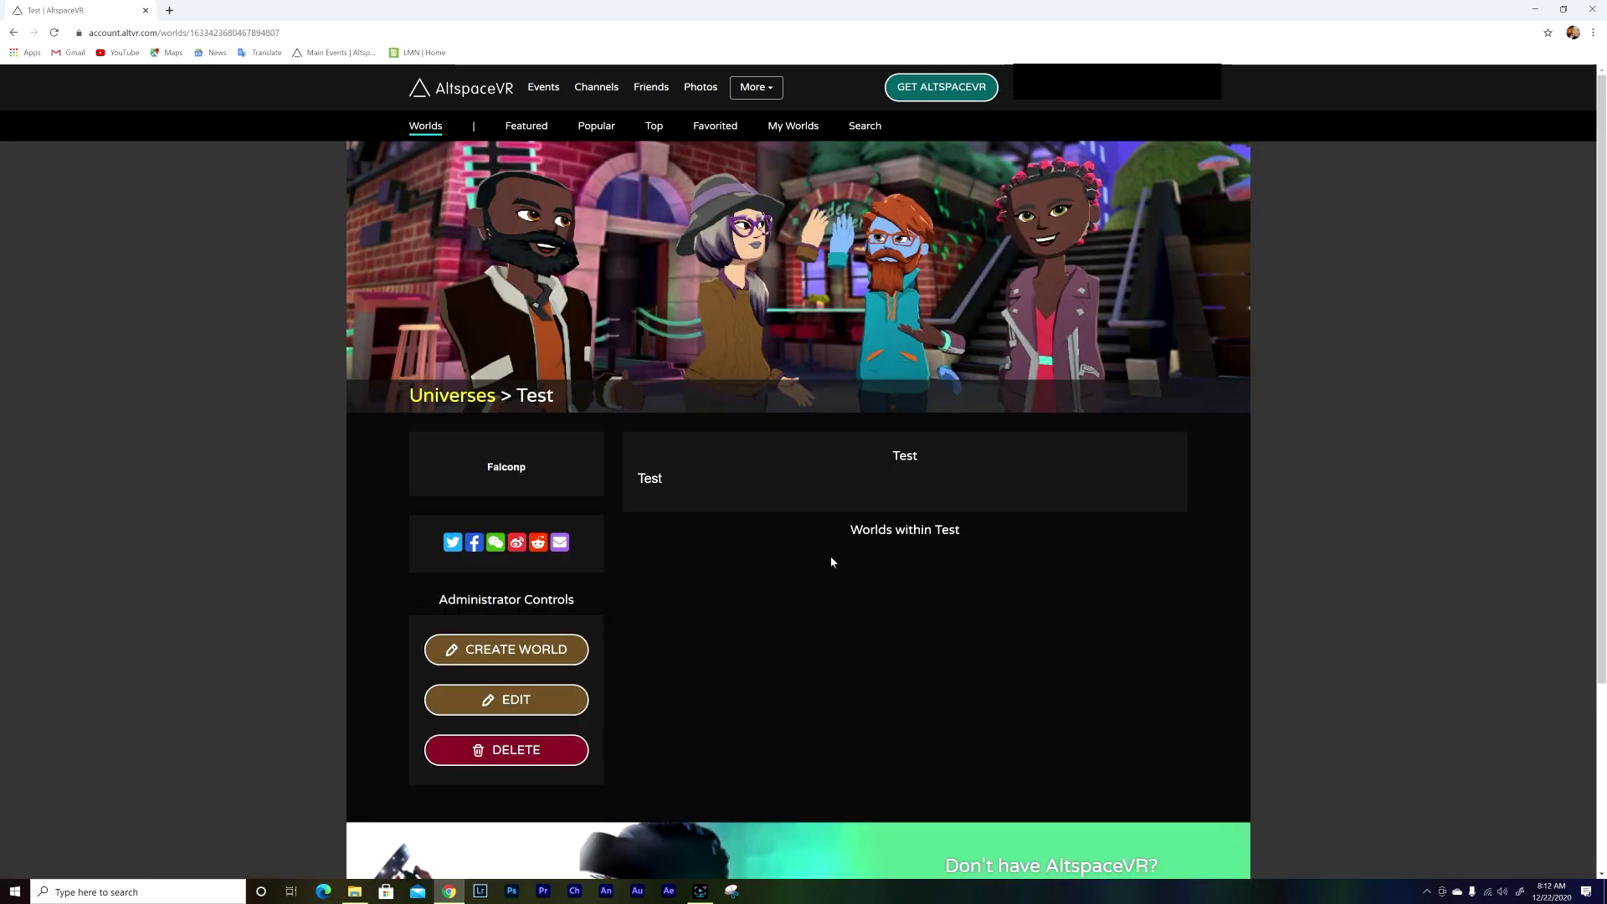
- Name the world 'World #1' with description 'Test', no image, and mark it private
scroll(911, 571, down, 1)
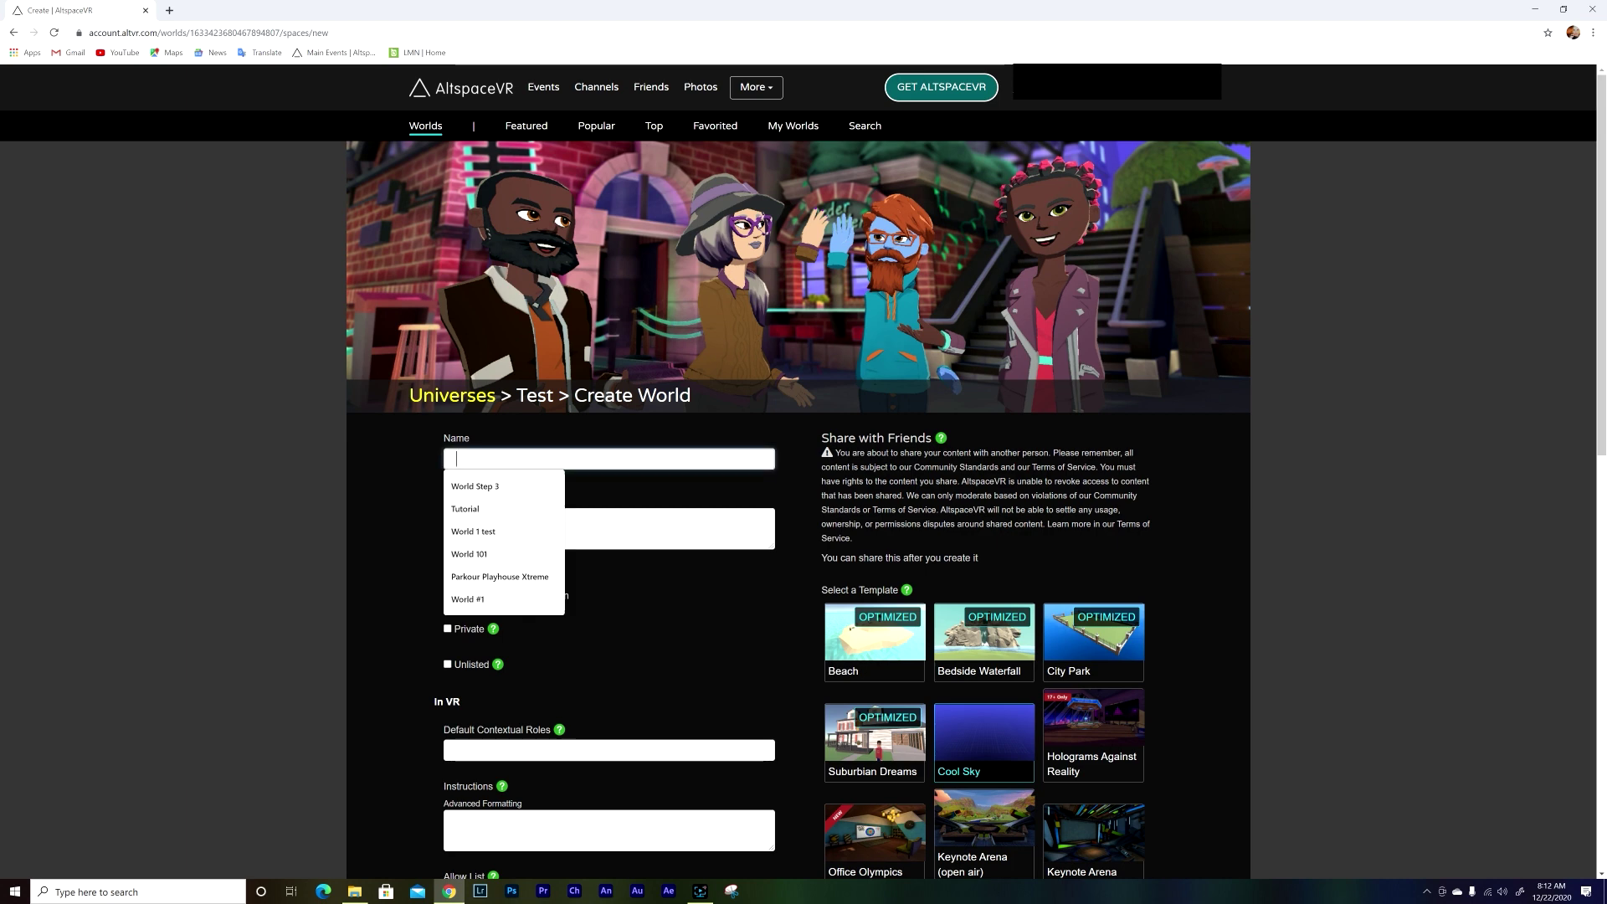
text(W)
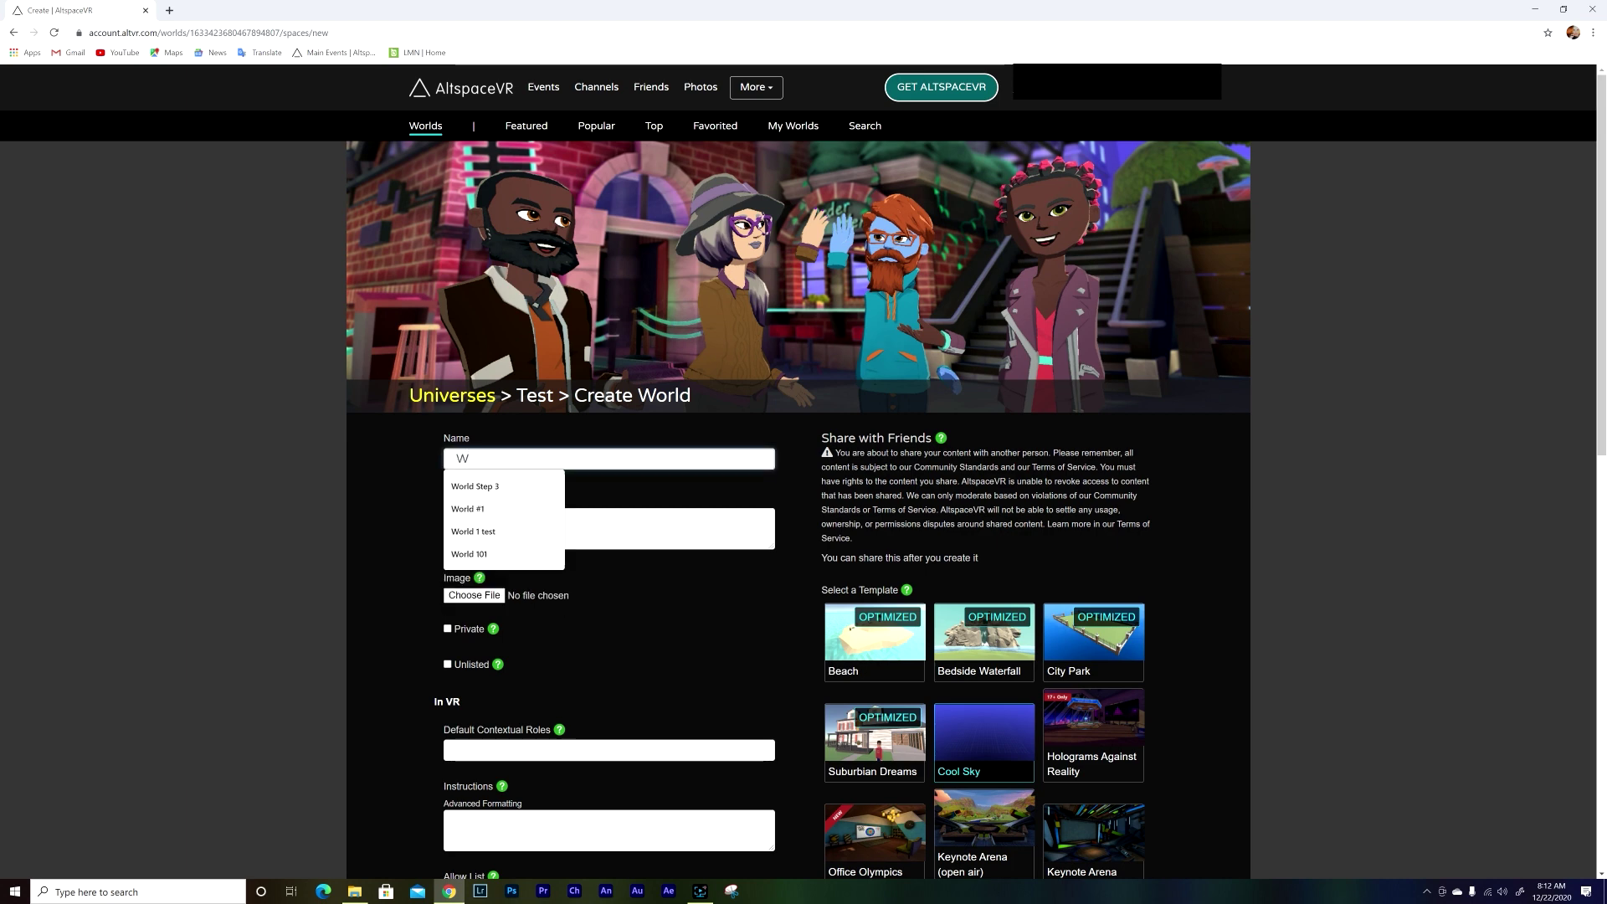
text(orld)
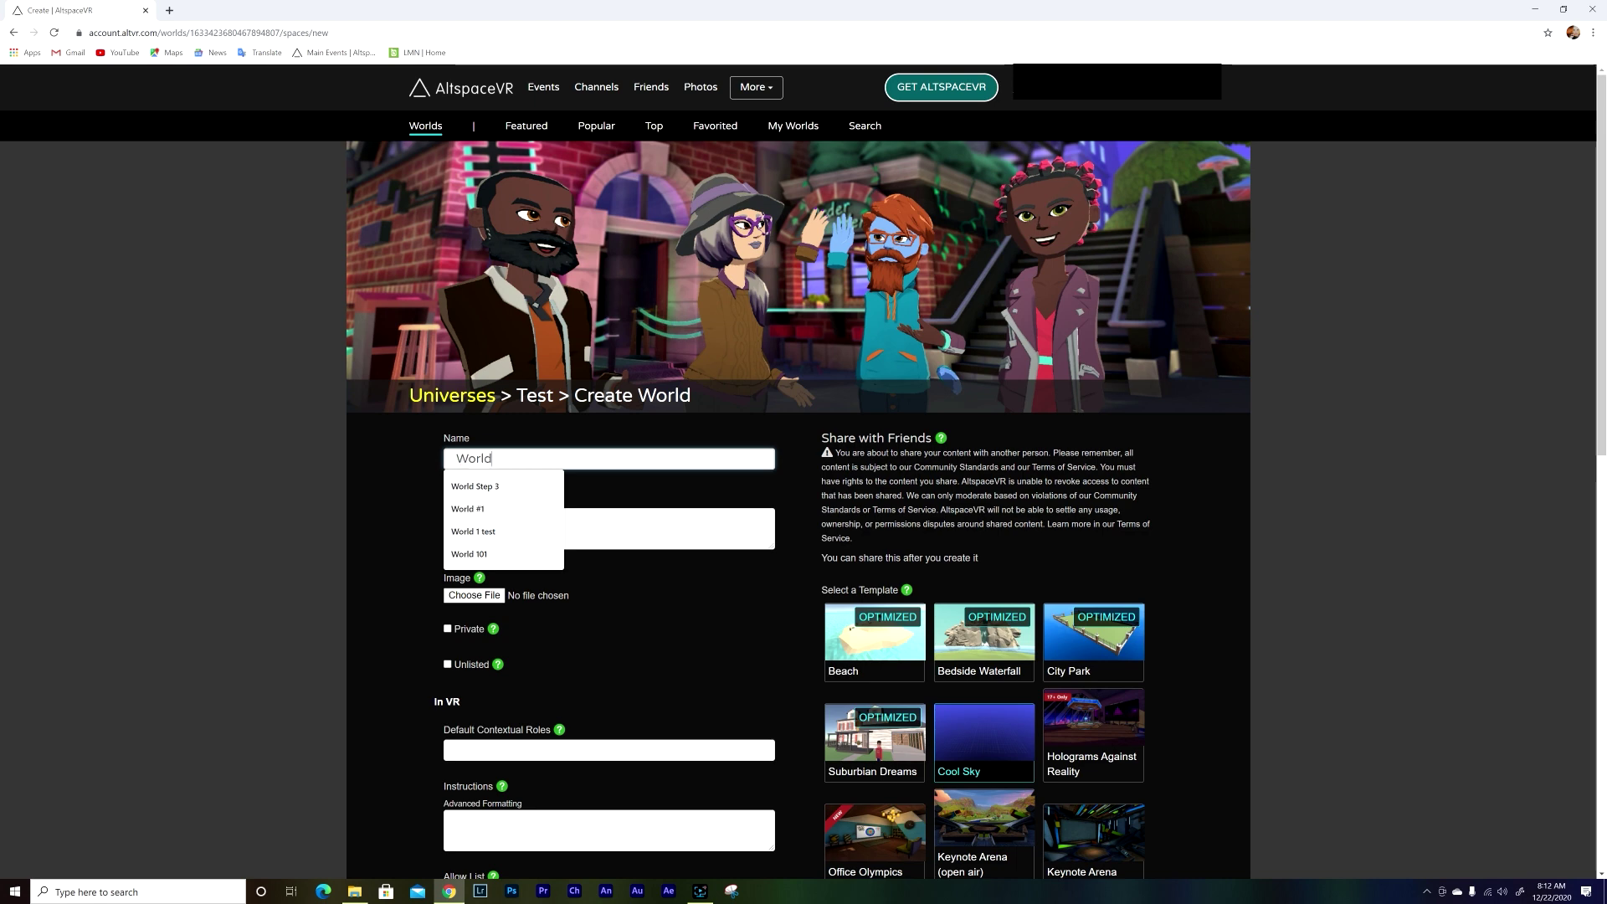
text( #1)
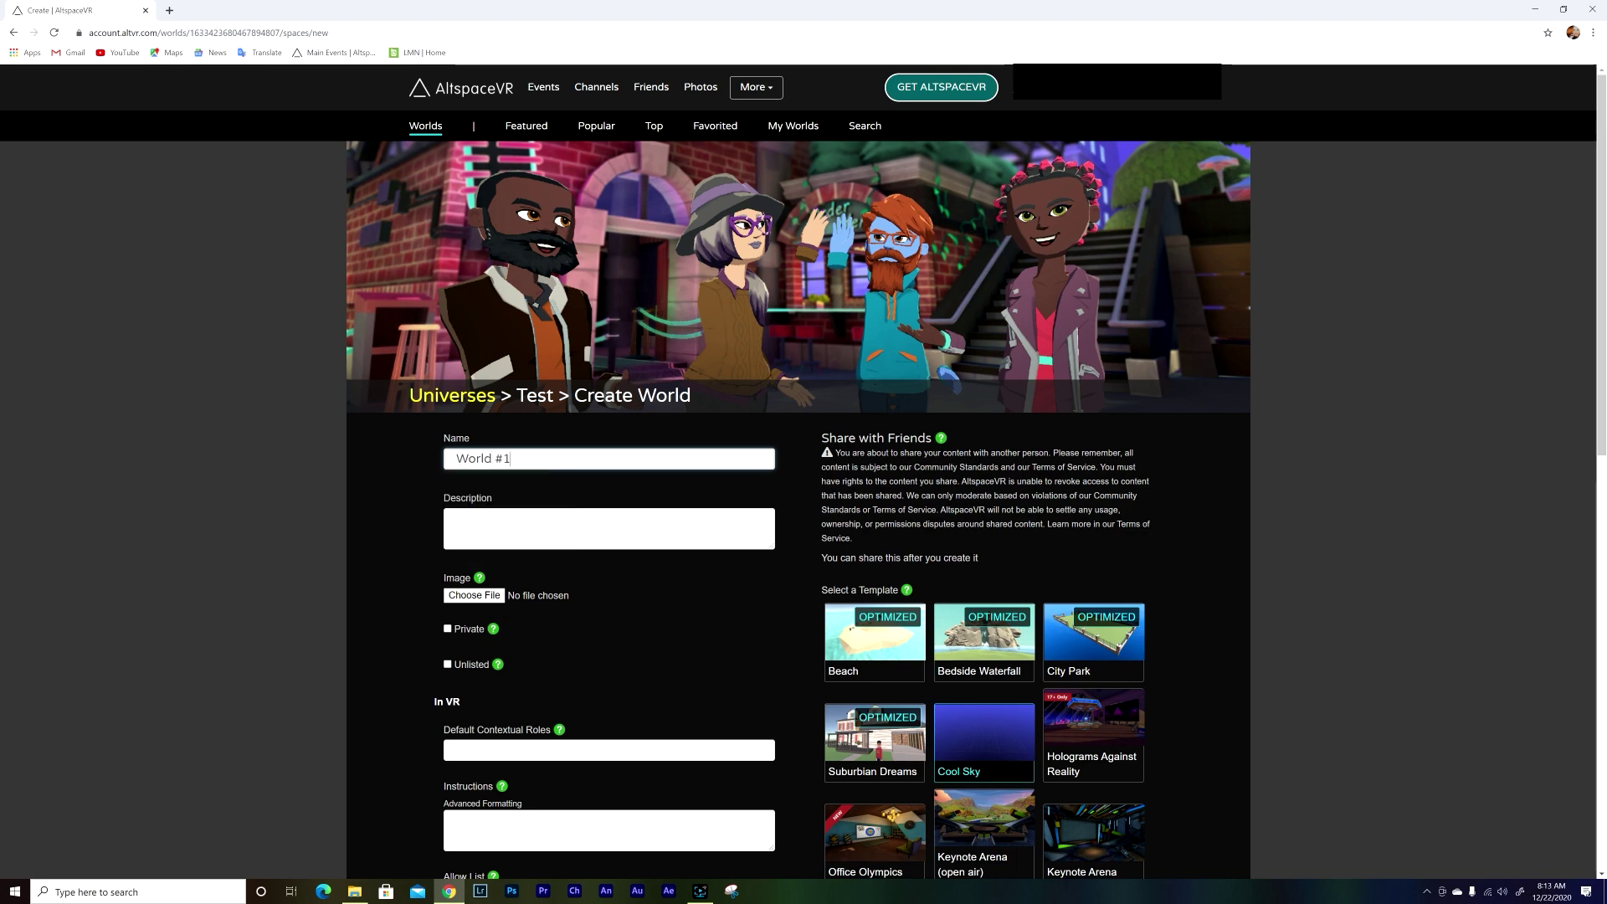
click(586, 594)
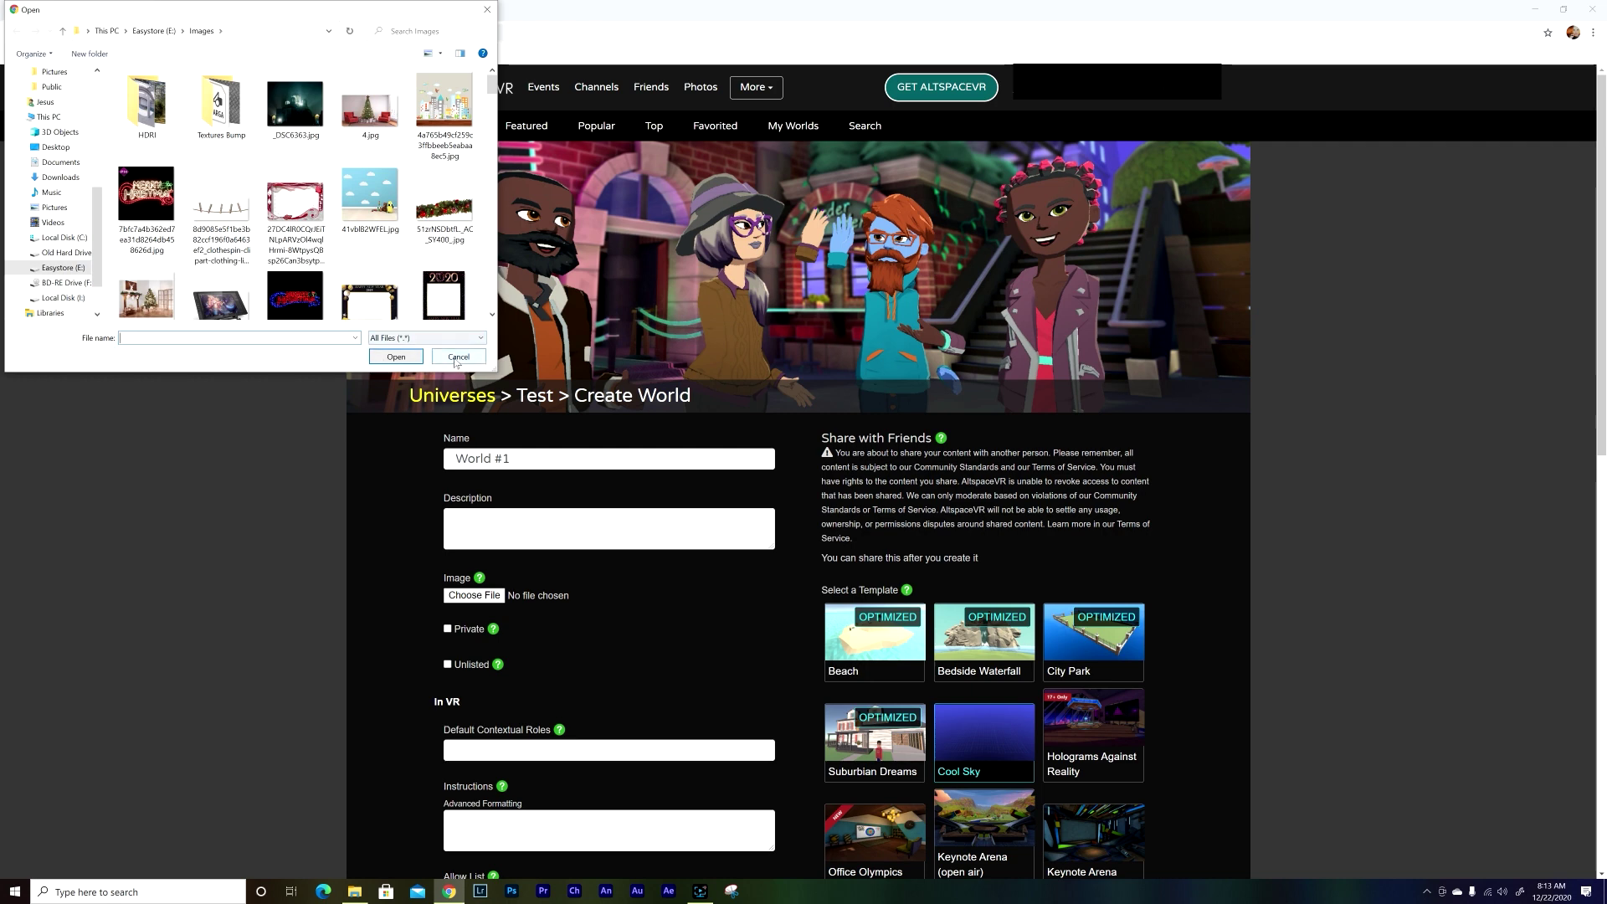
click(458, 358)
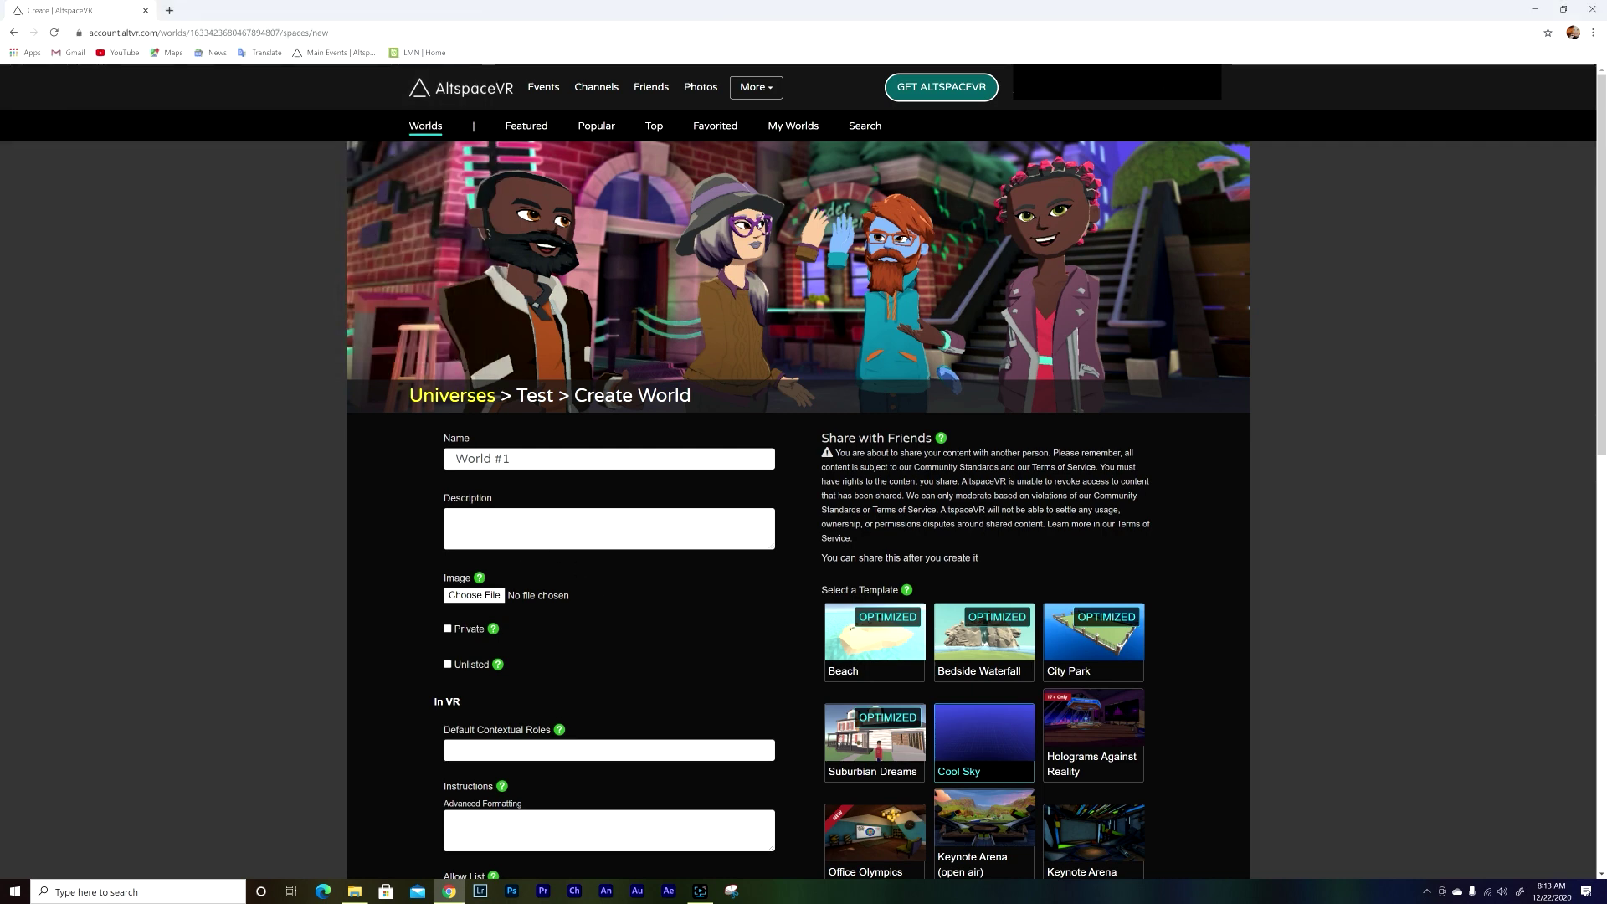
click(469, 523)
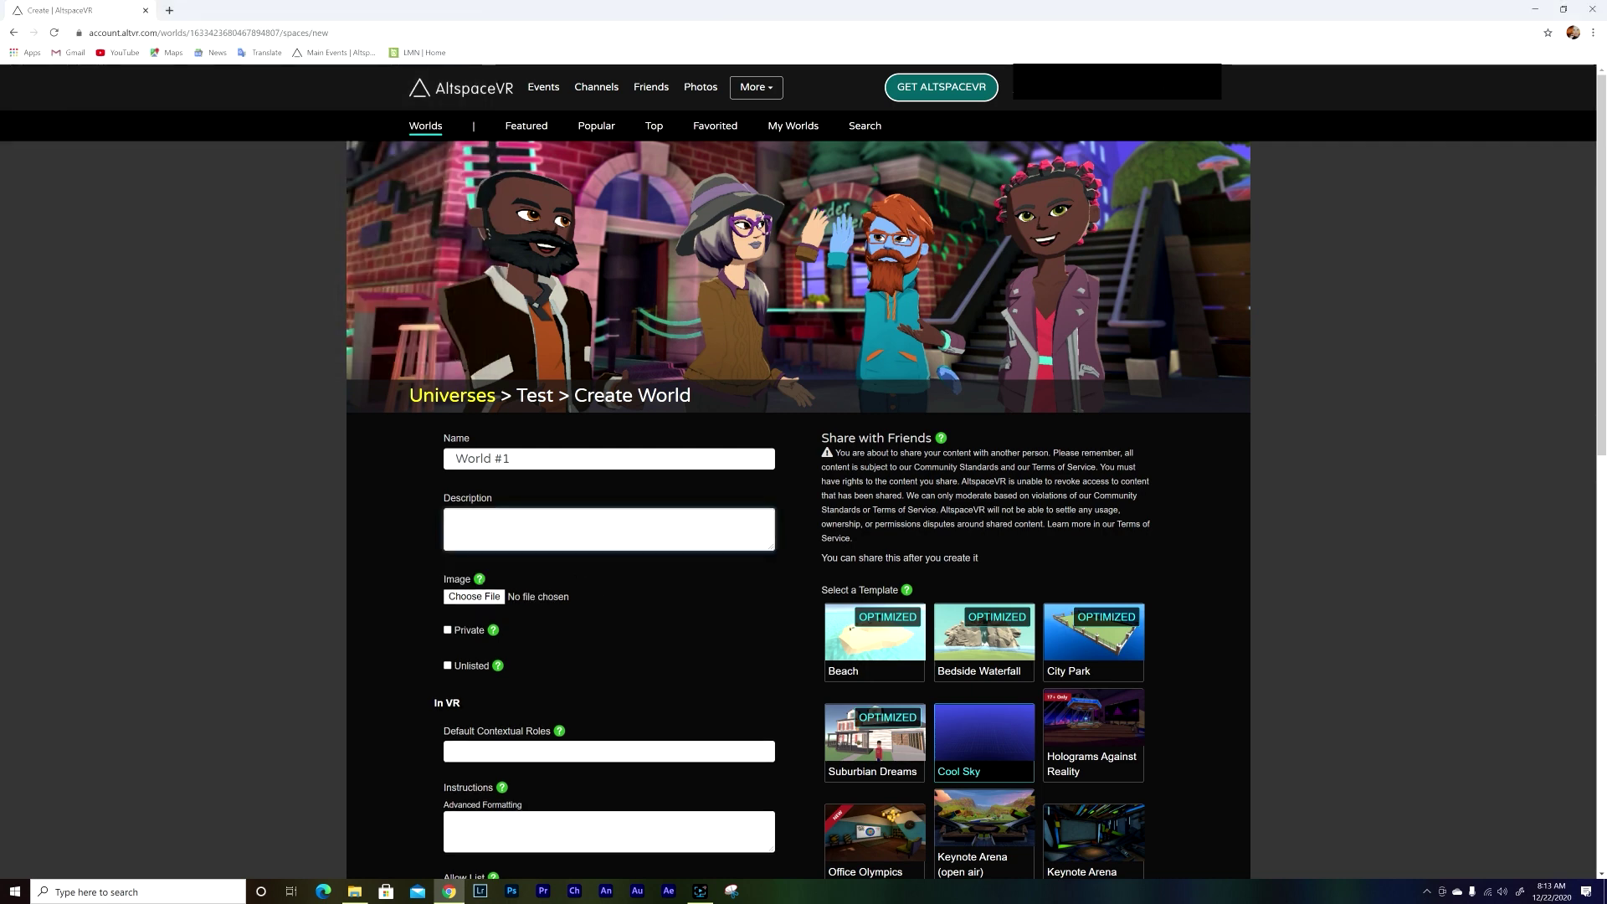
text(Test)
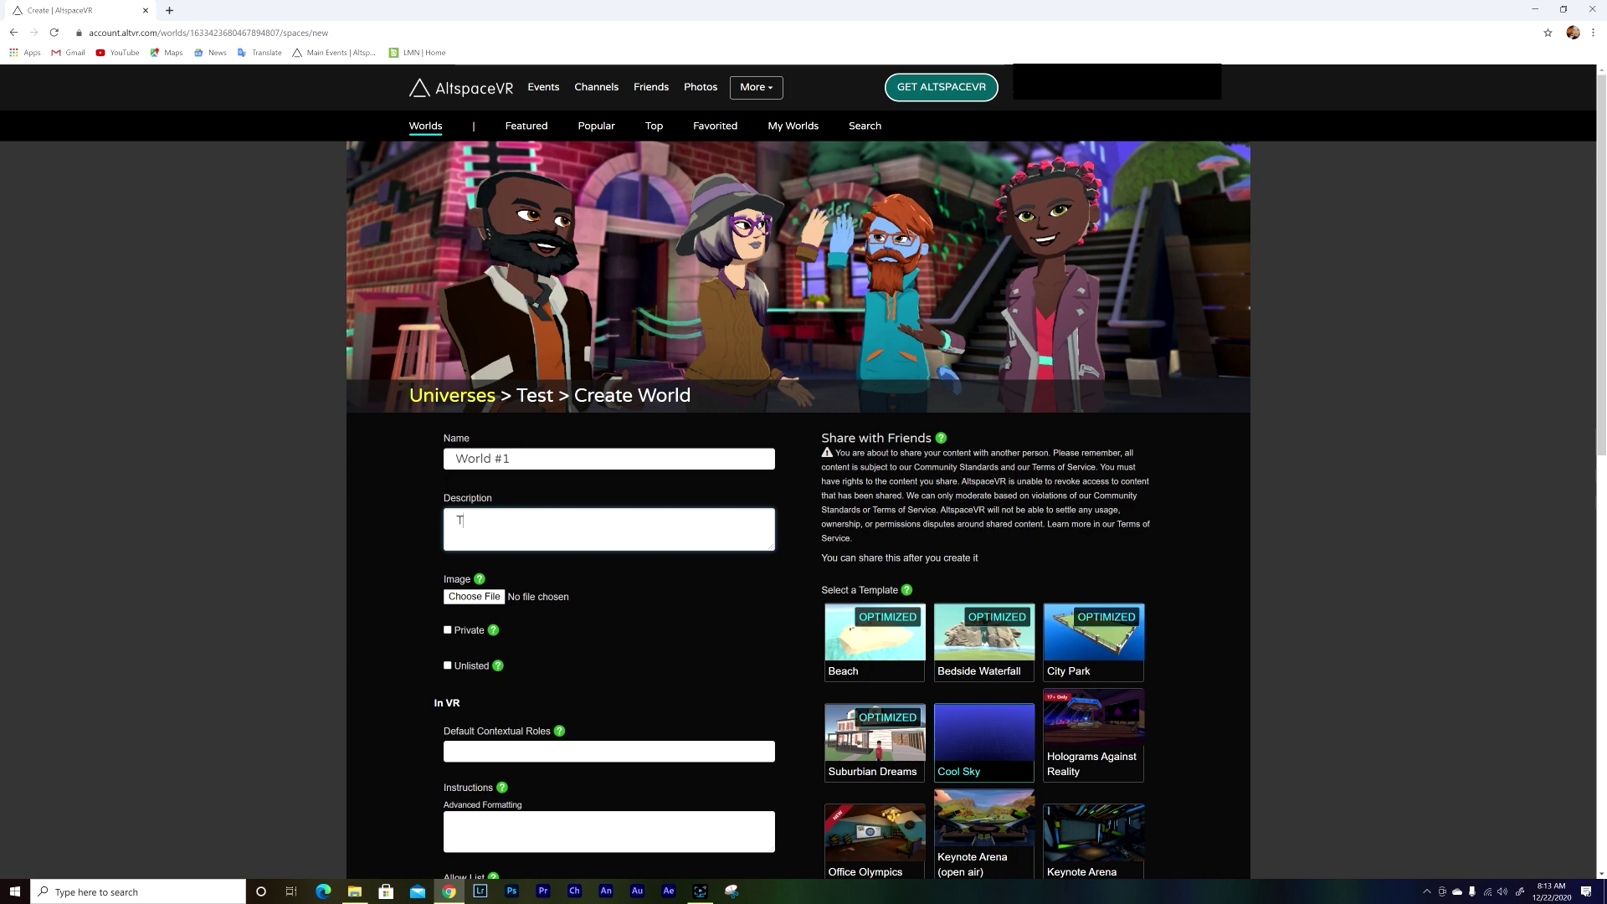
click(637, 615)
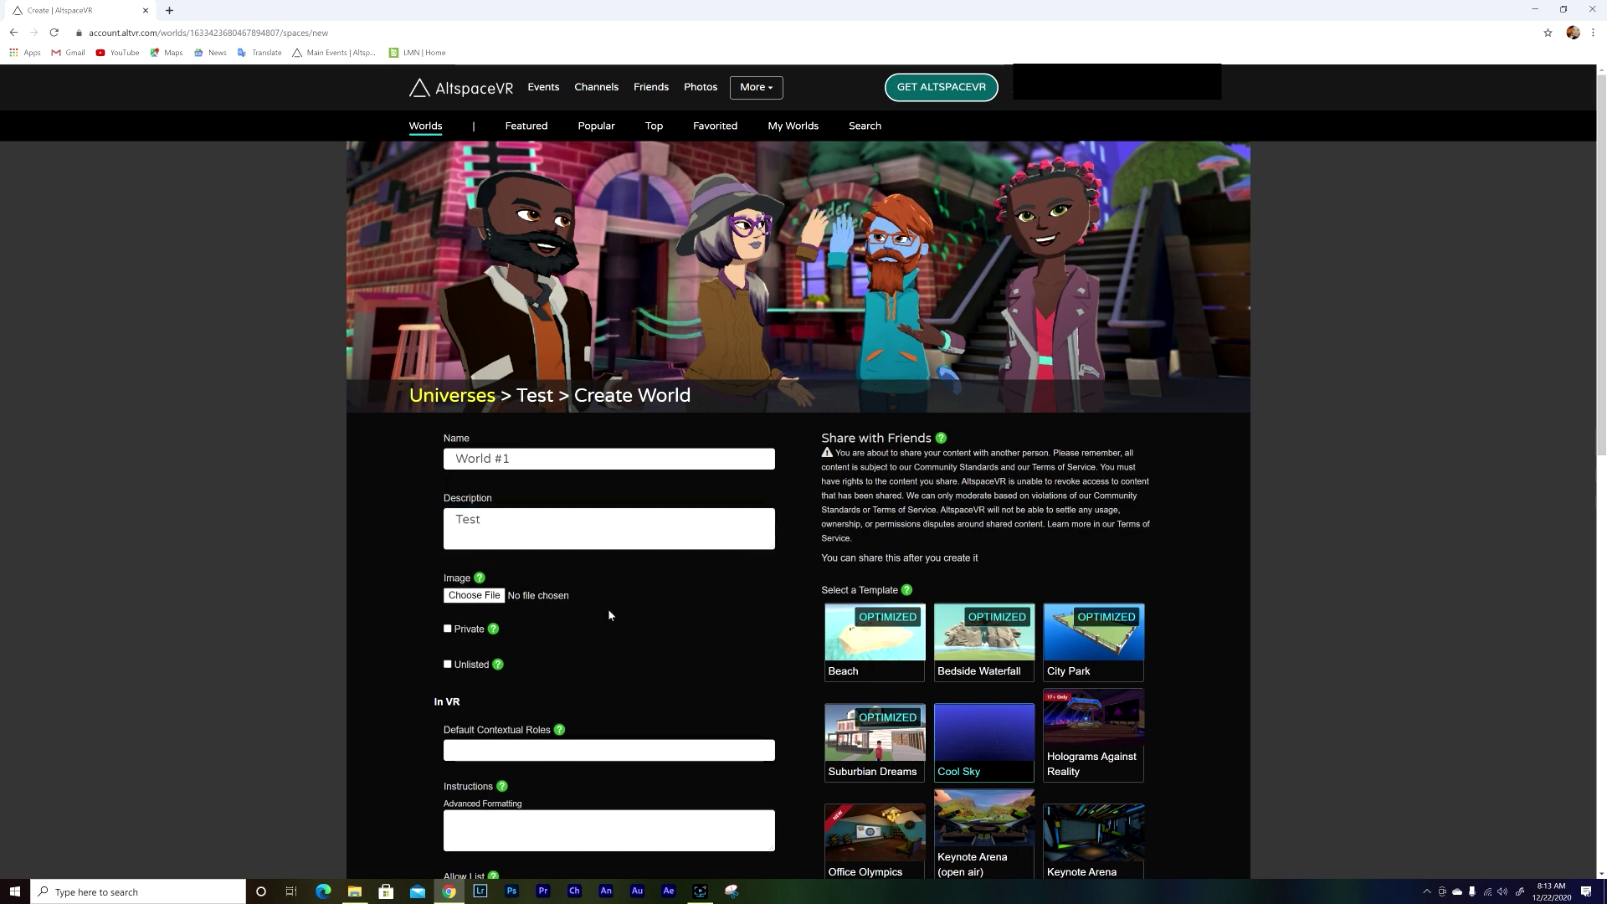
mouse_move(488, 636)
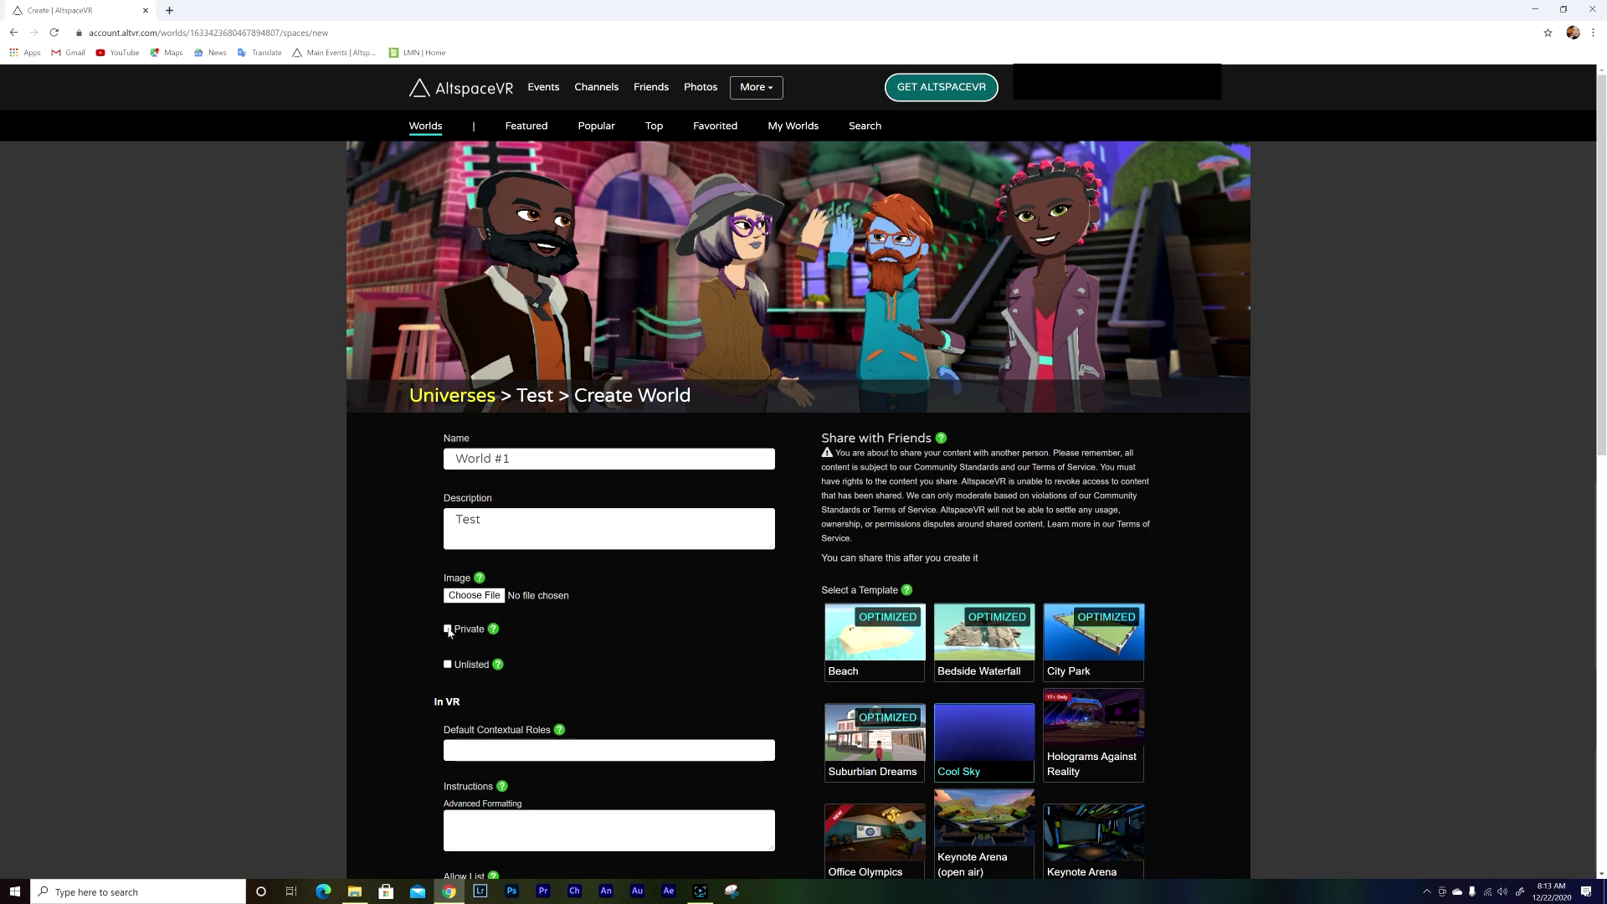
click(447, 630)
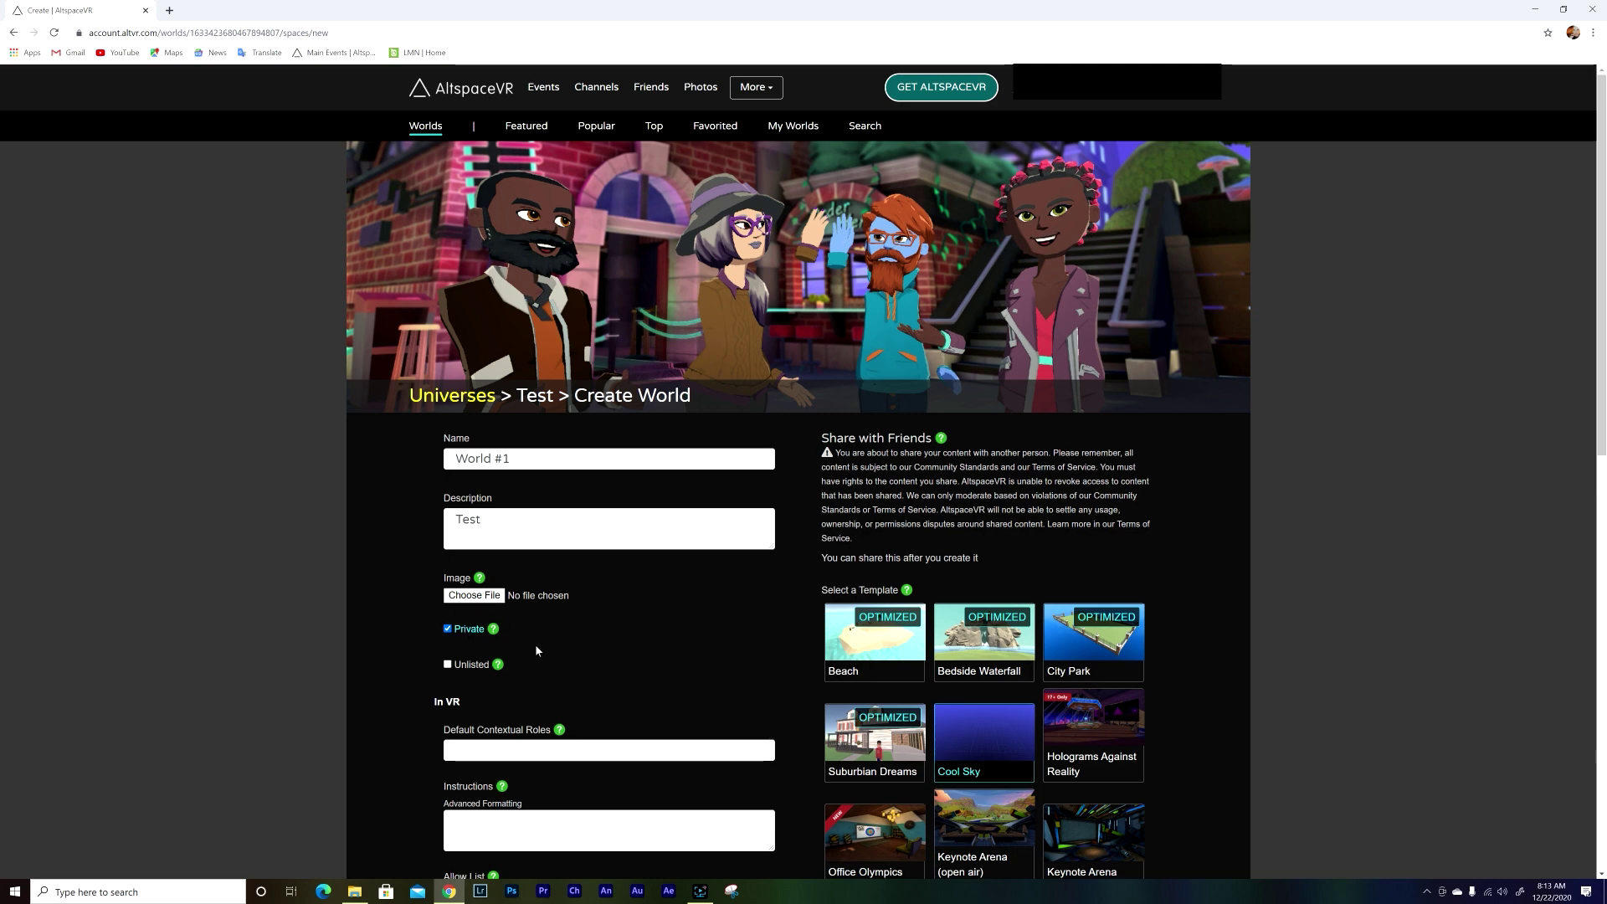
- Choose the Tutorial template and create World #1
scroll(576, 639, down, 4)
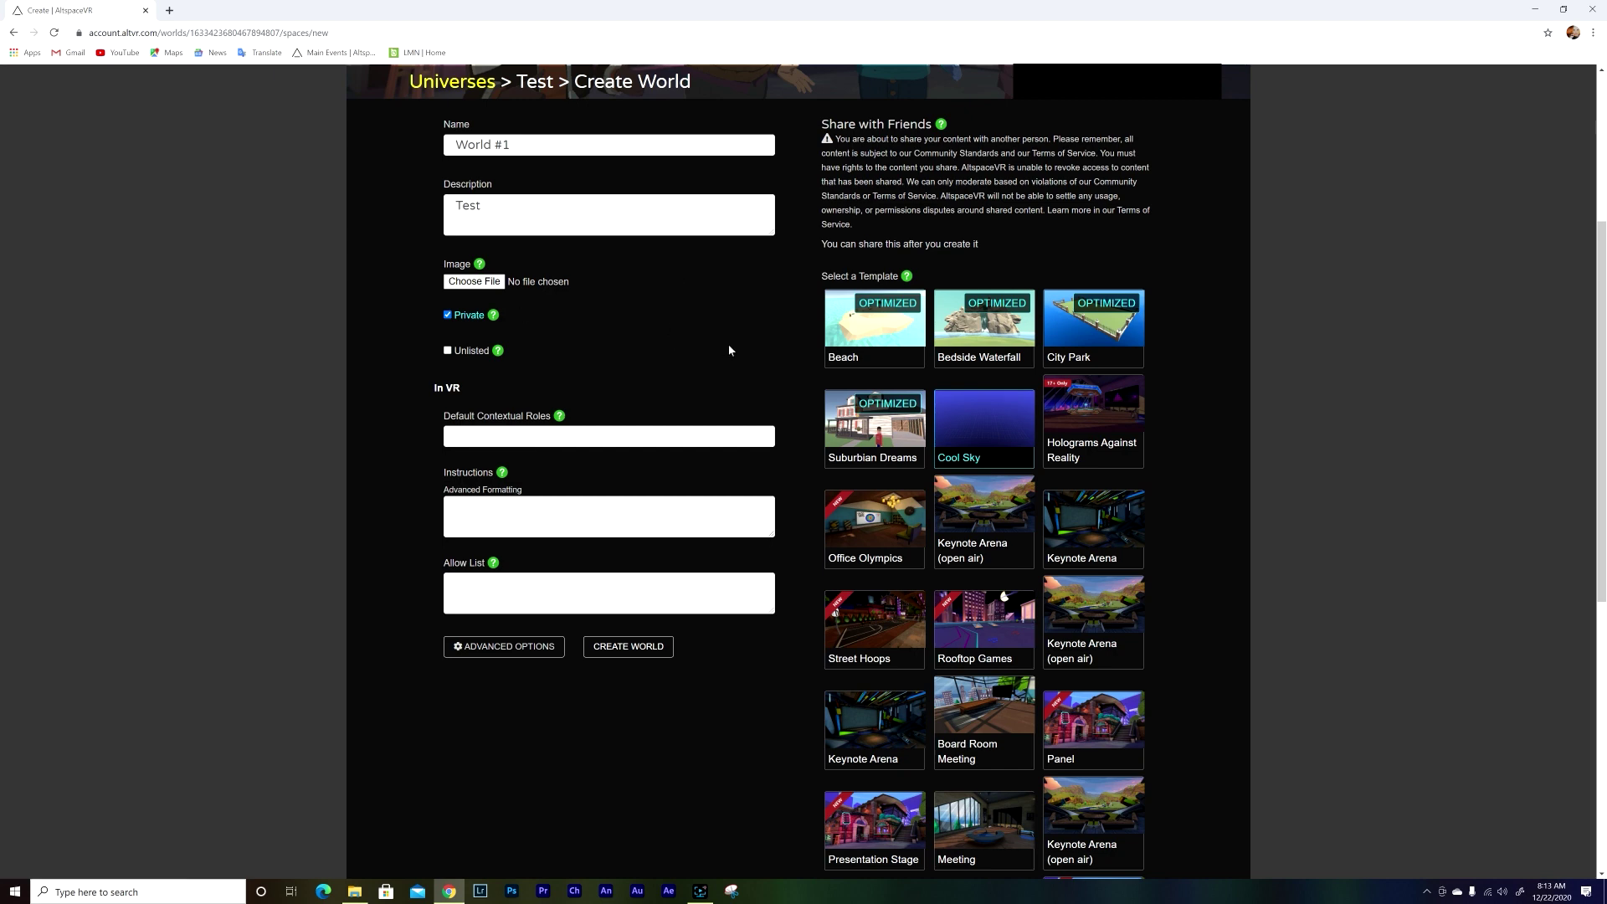
scroll(683, 293, up, 2)
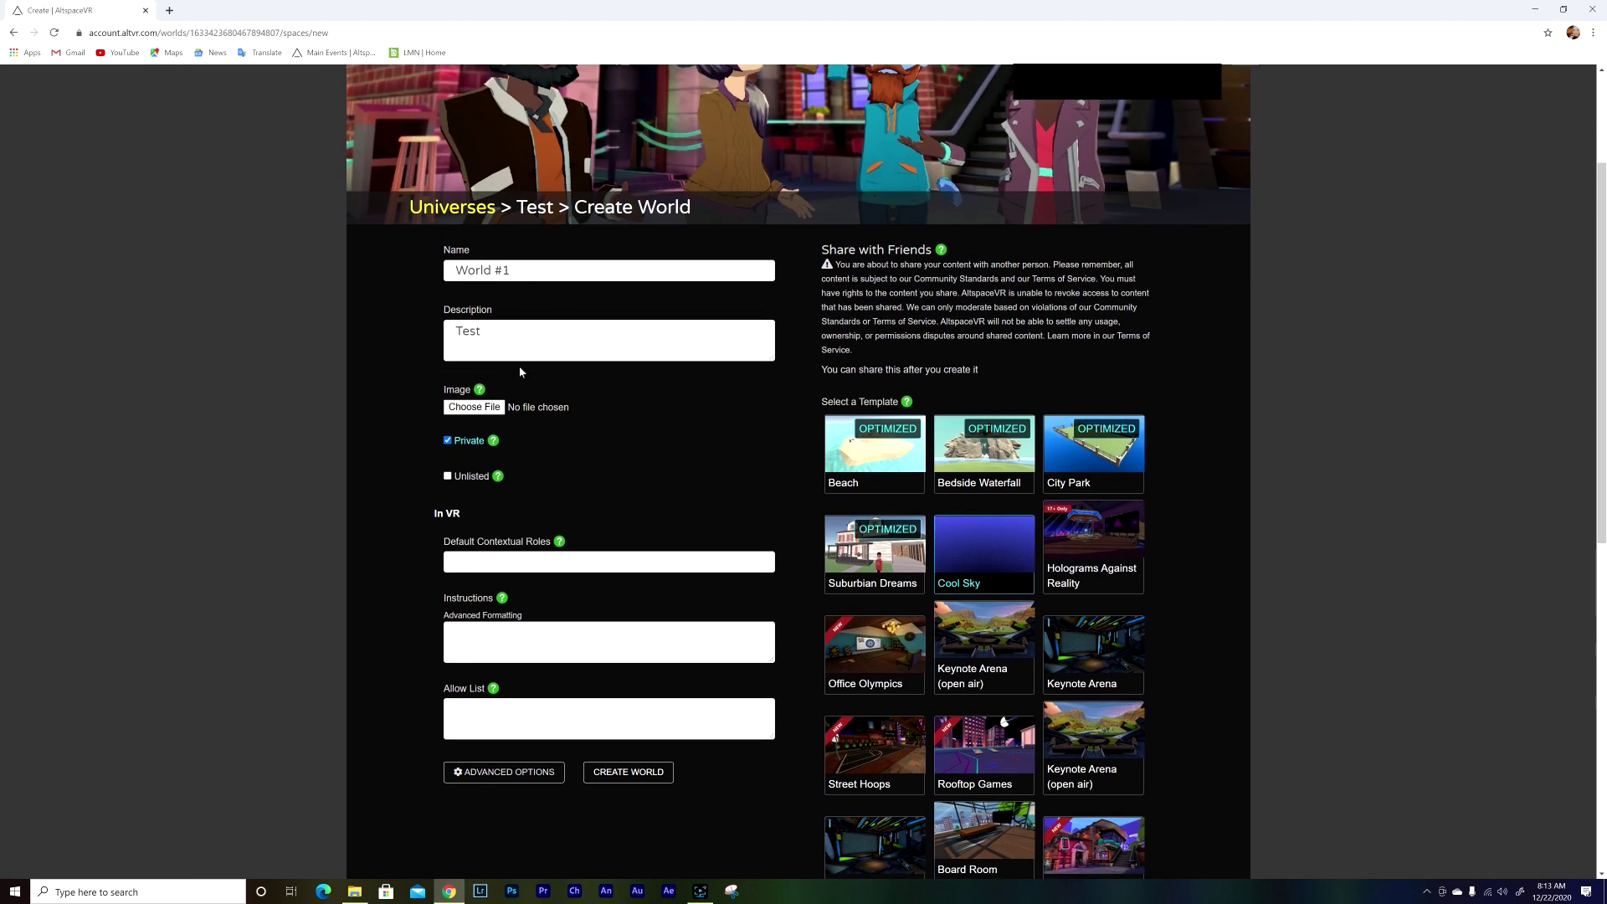
scroll(519, 368, down, 2)
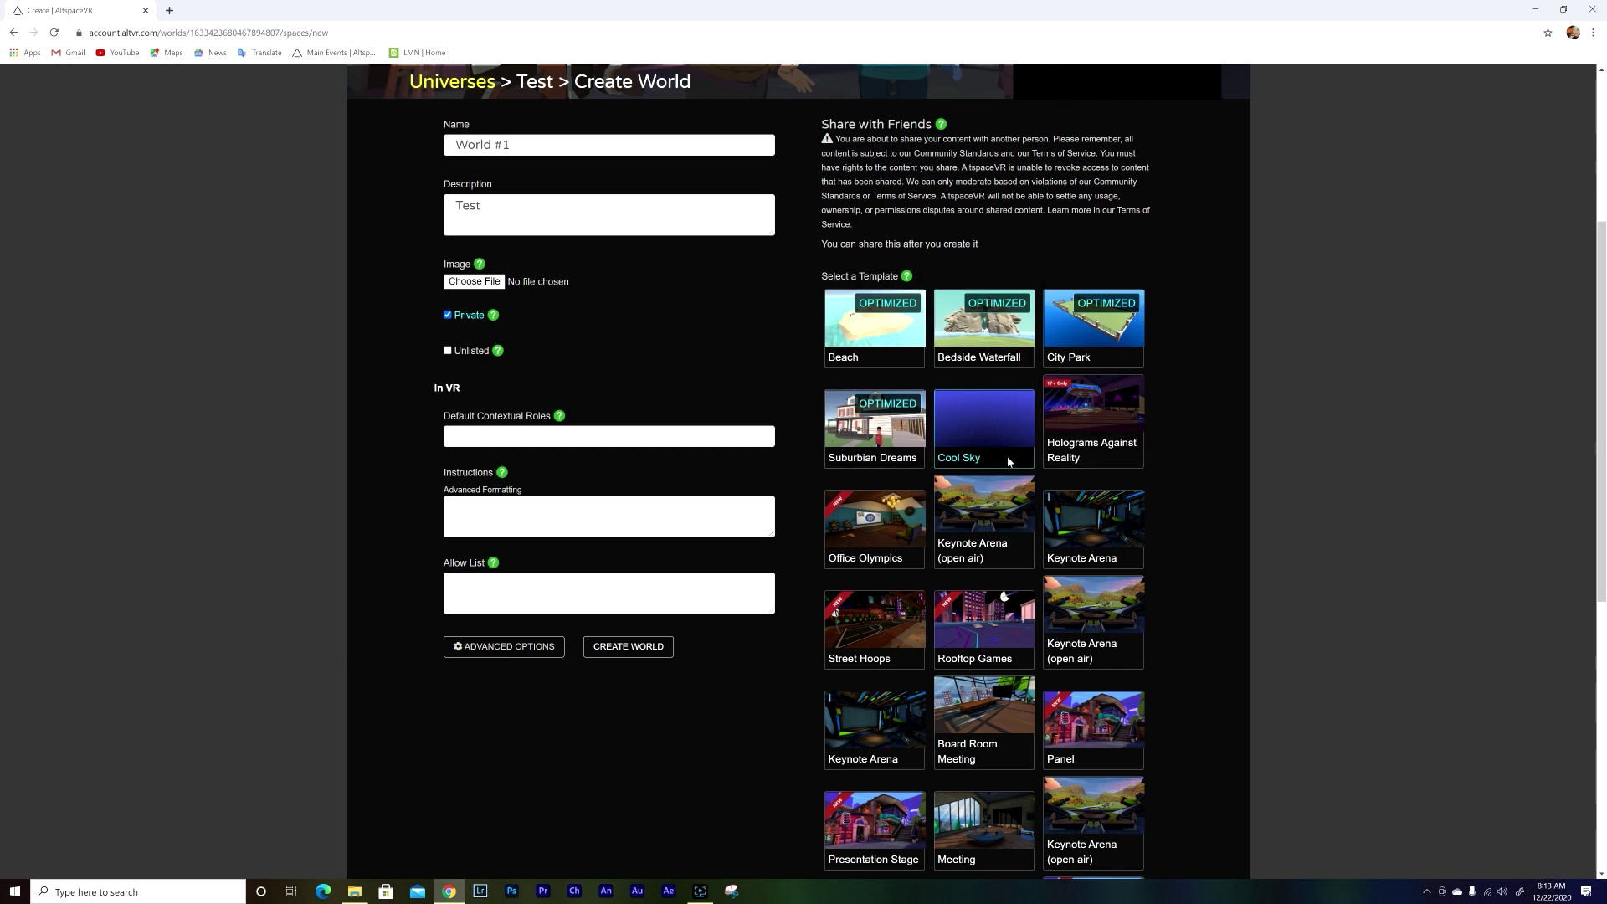
scroll(1042, 604, down, 3)
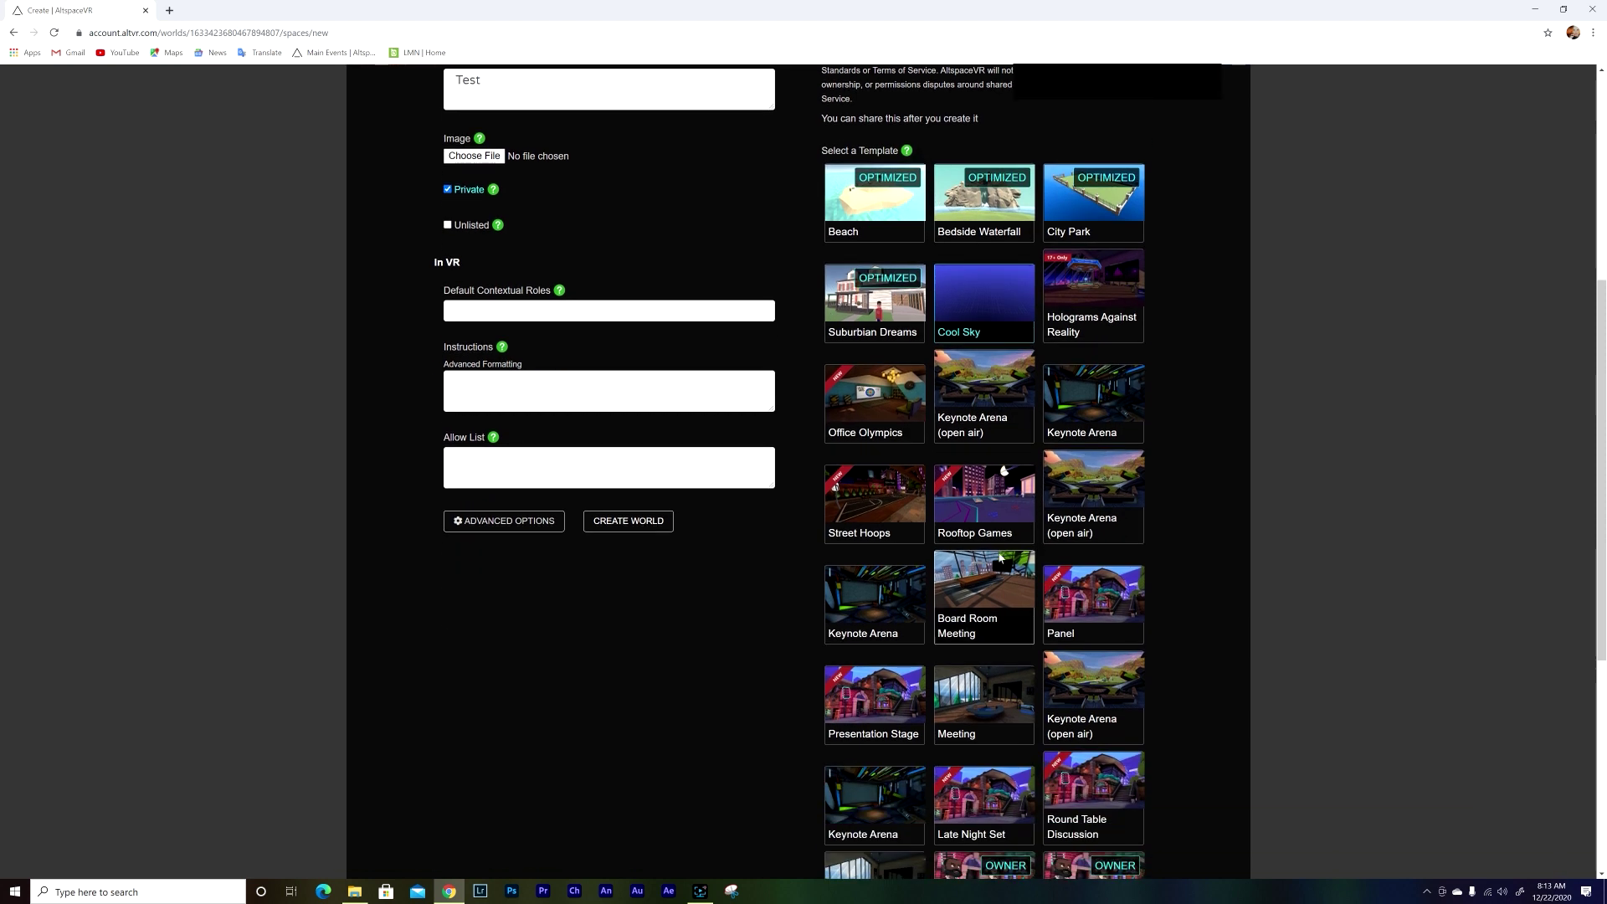
scroll(973, 525, down, 2)
scroll(974, 525, down, 1)
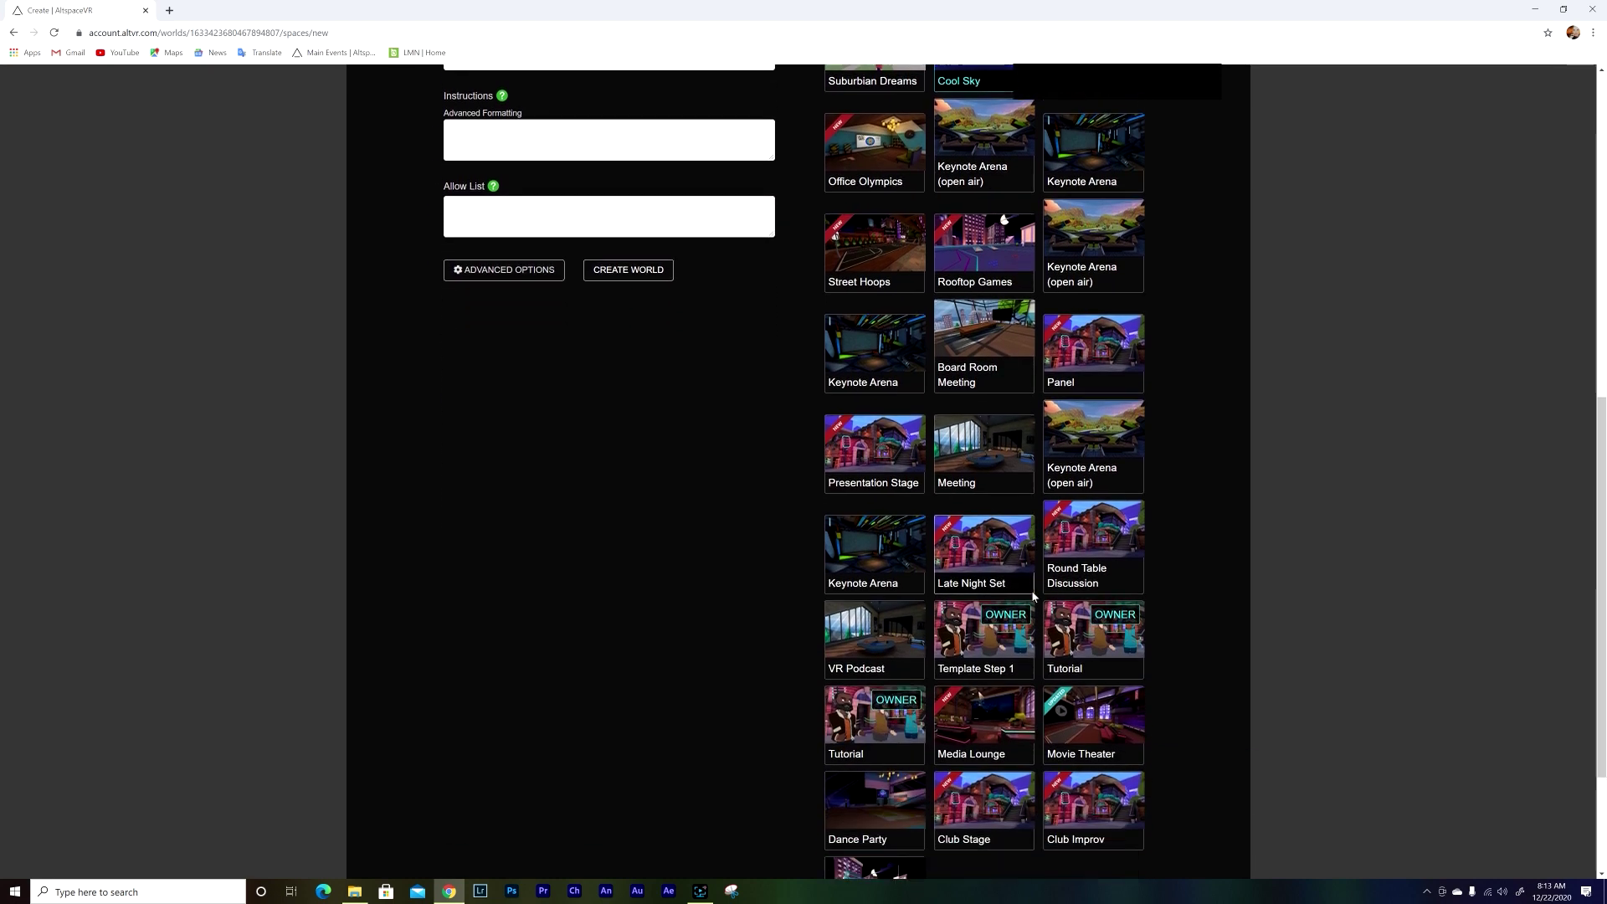
scroll(1007, 616, down, 1)
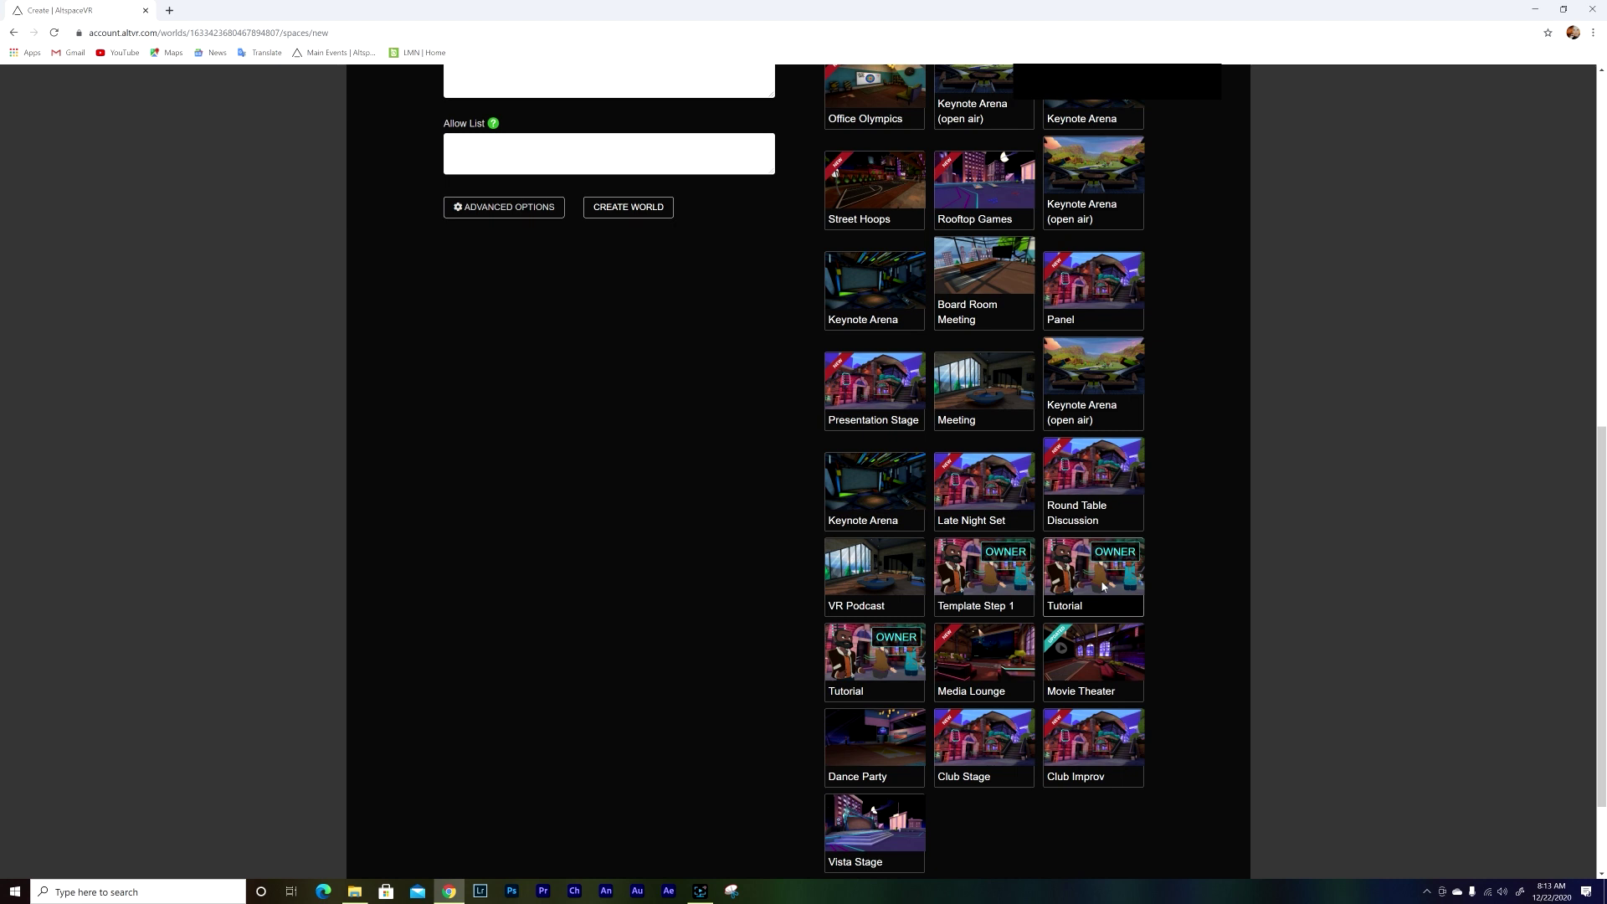
click(1102, 585)
scroll(1087, 586, up, 1)
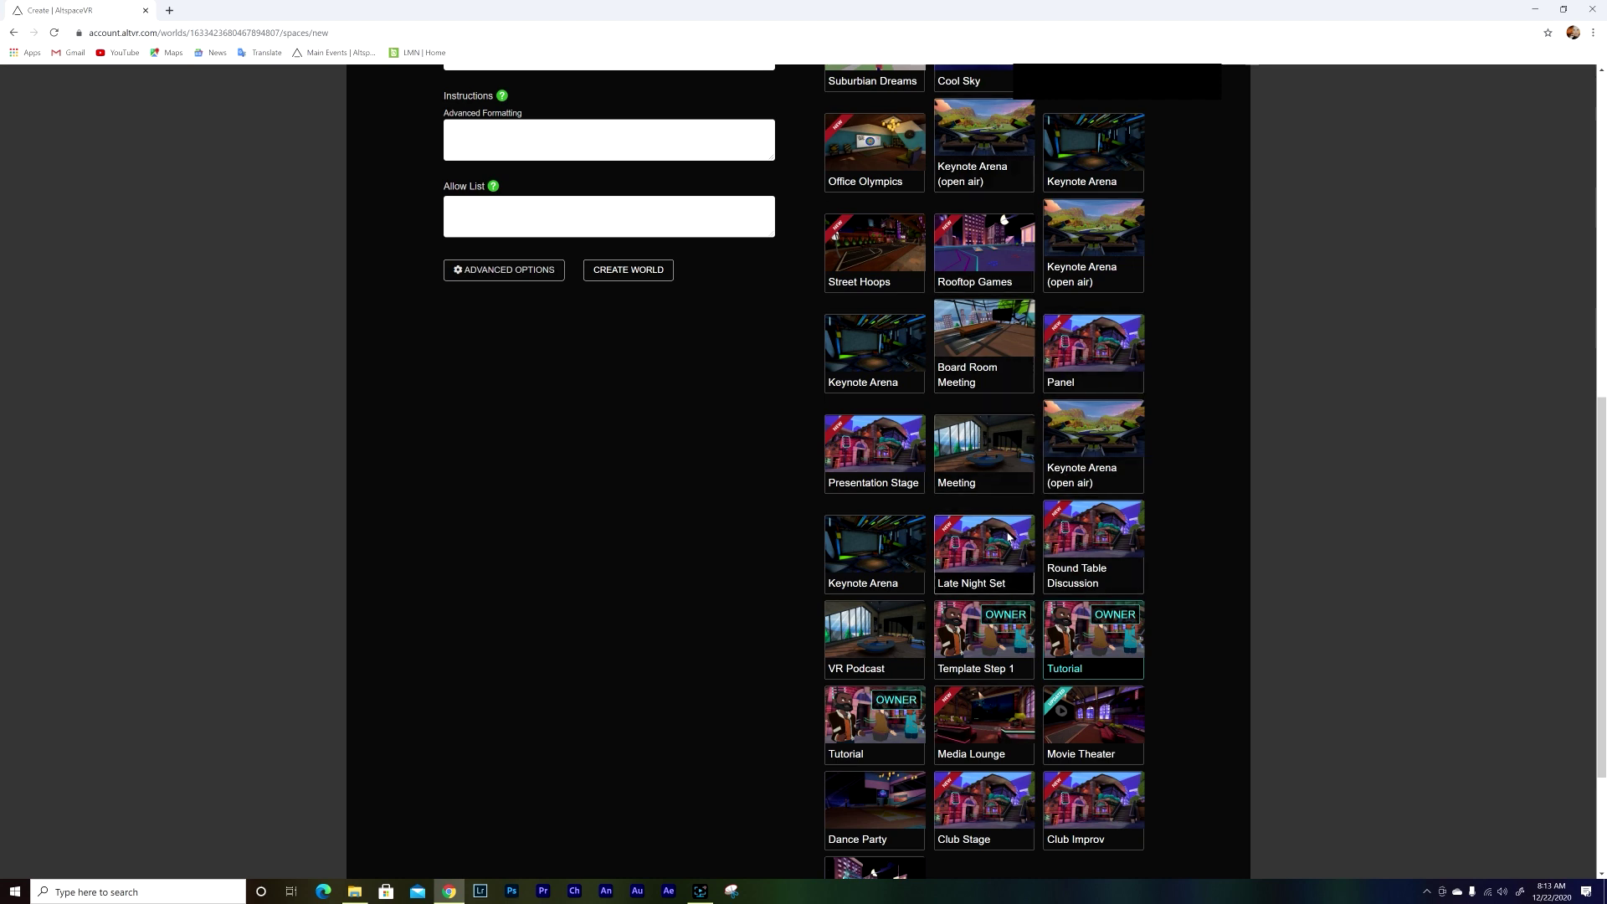
scroll(721, 533, up, 8)
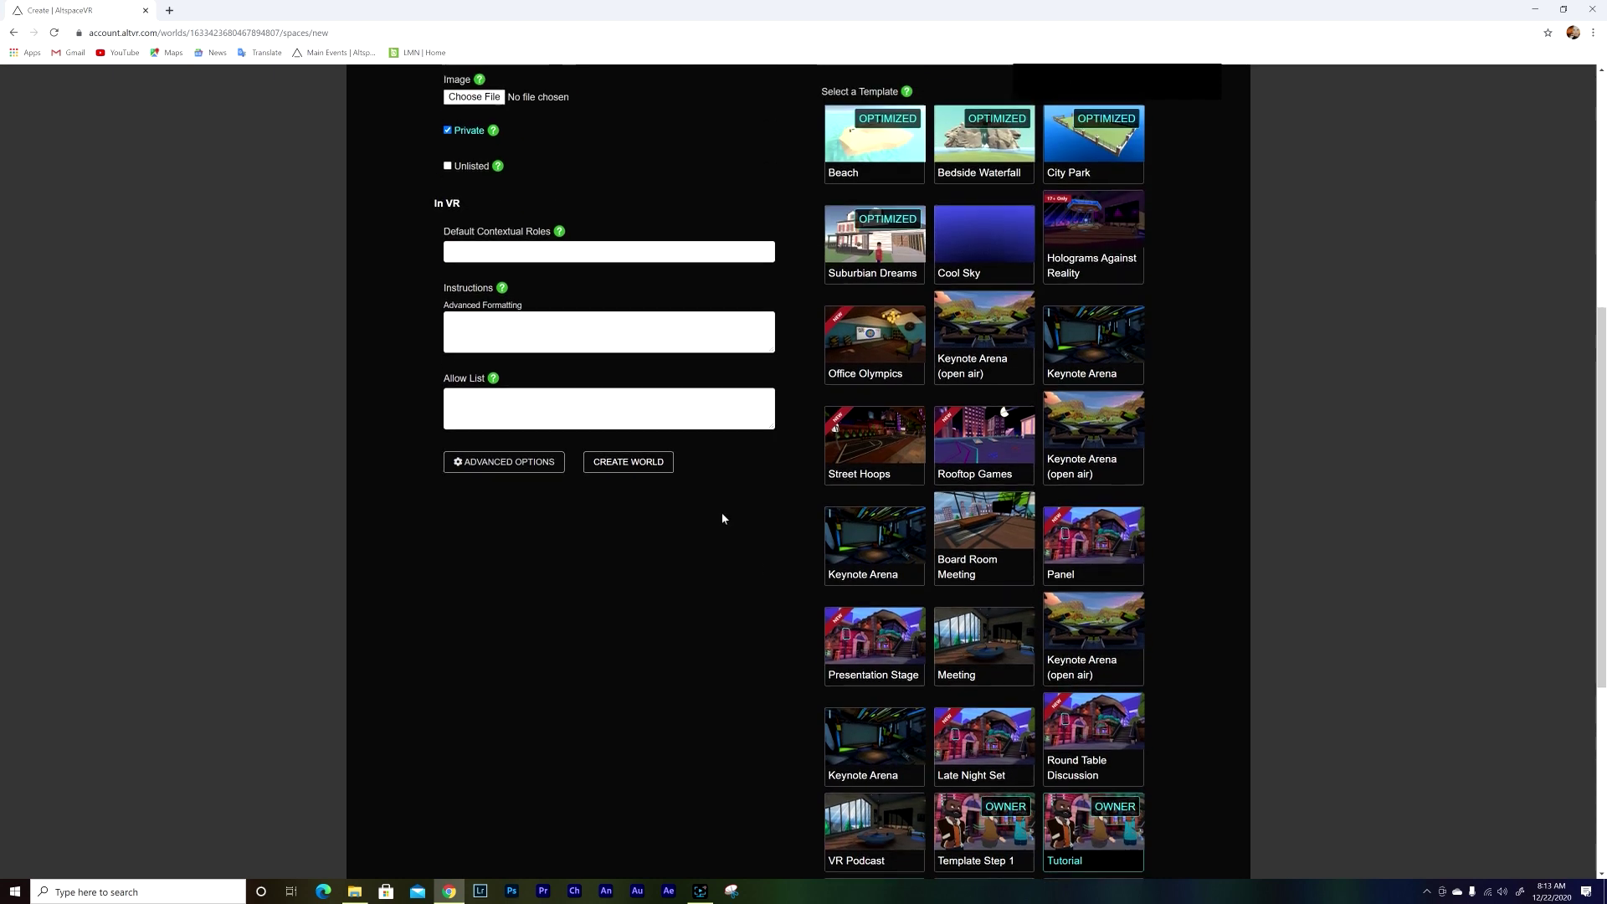
scroll(682, 529, down, 2)
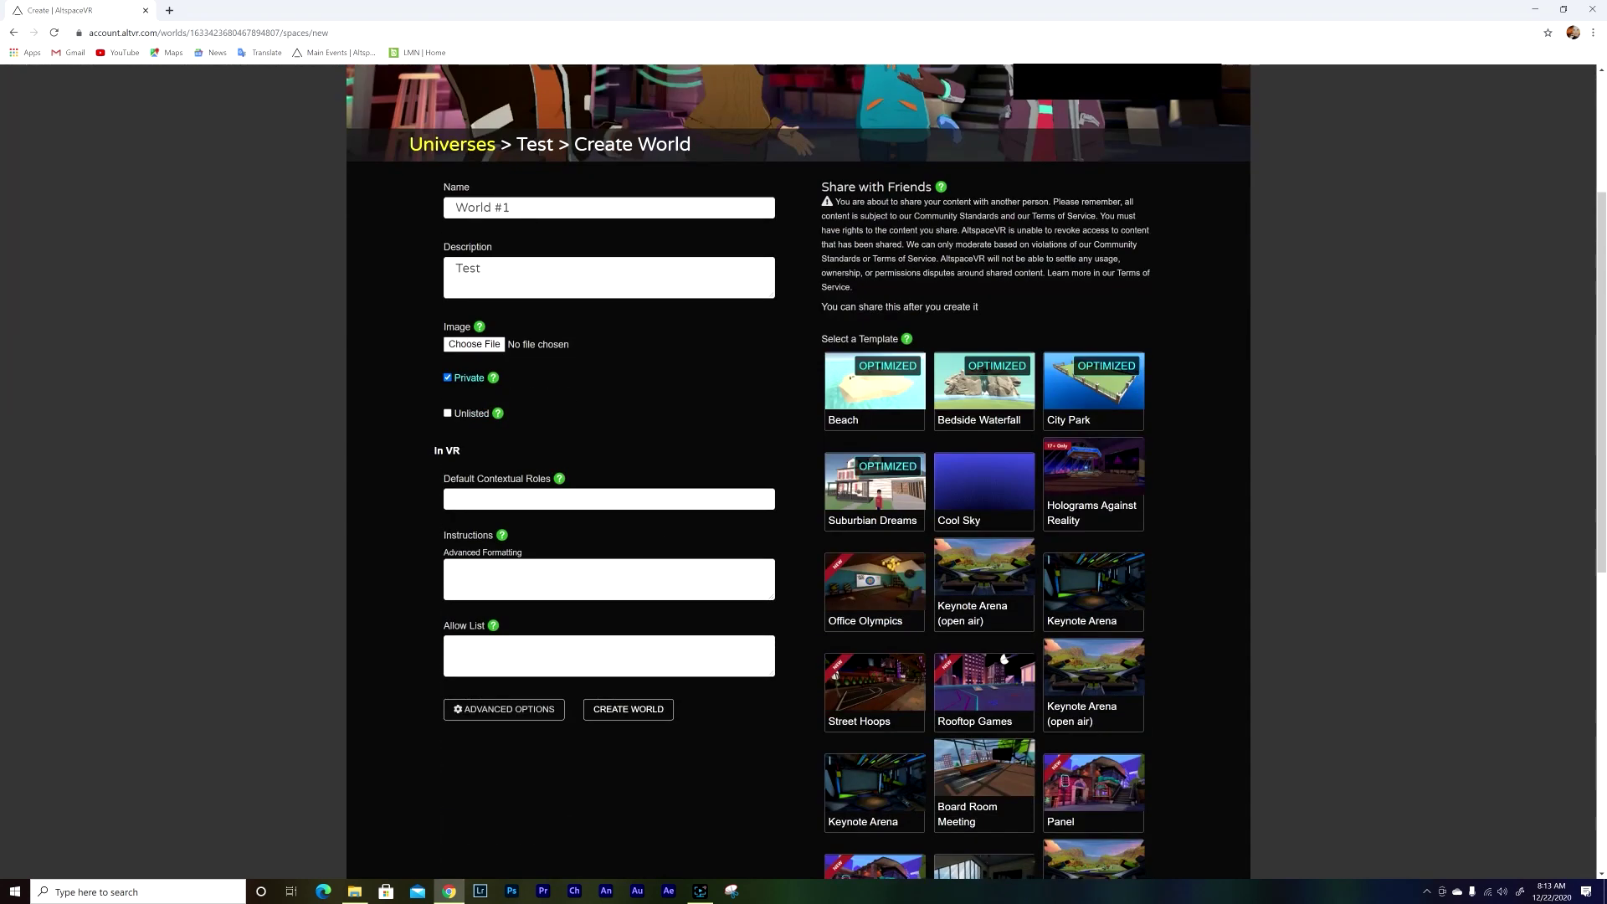
click(622, 716)
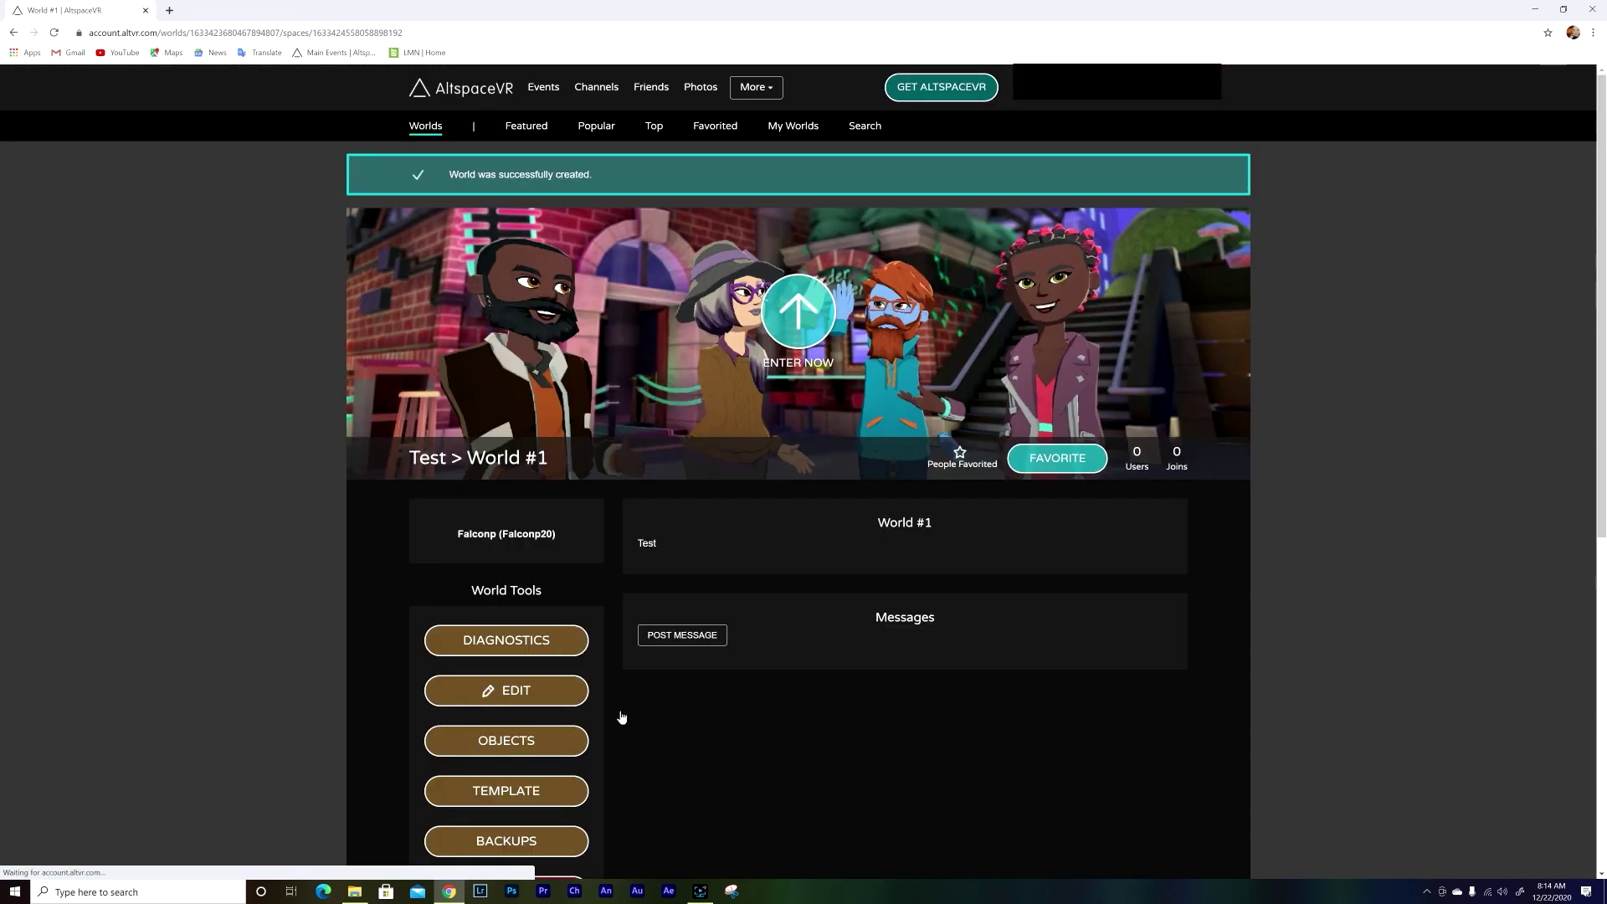
- Check My Worlds, where the Test universe now lists World #1, then minimize the browser
scroll(685, 657, down, 1)
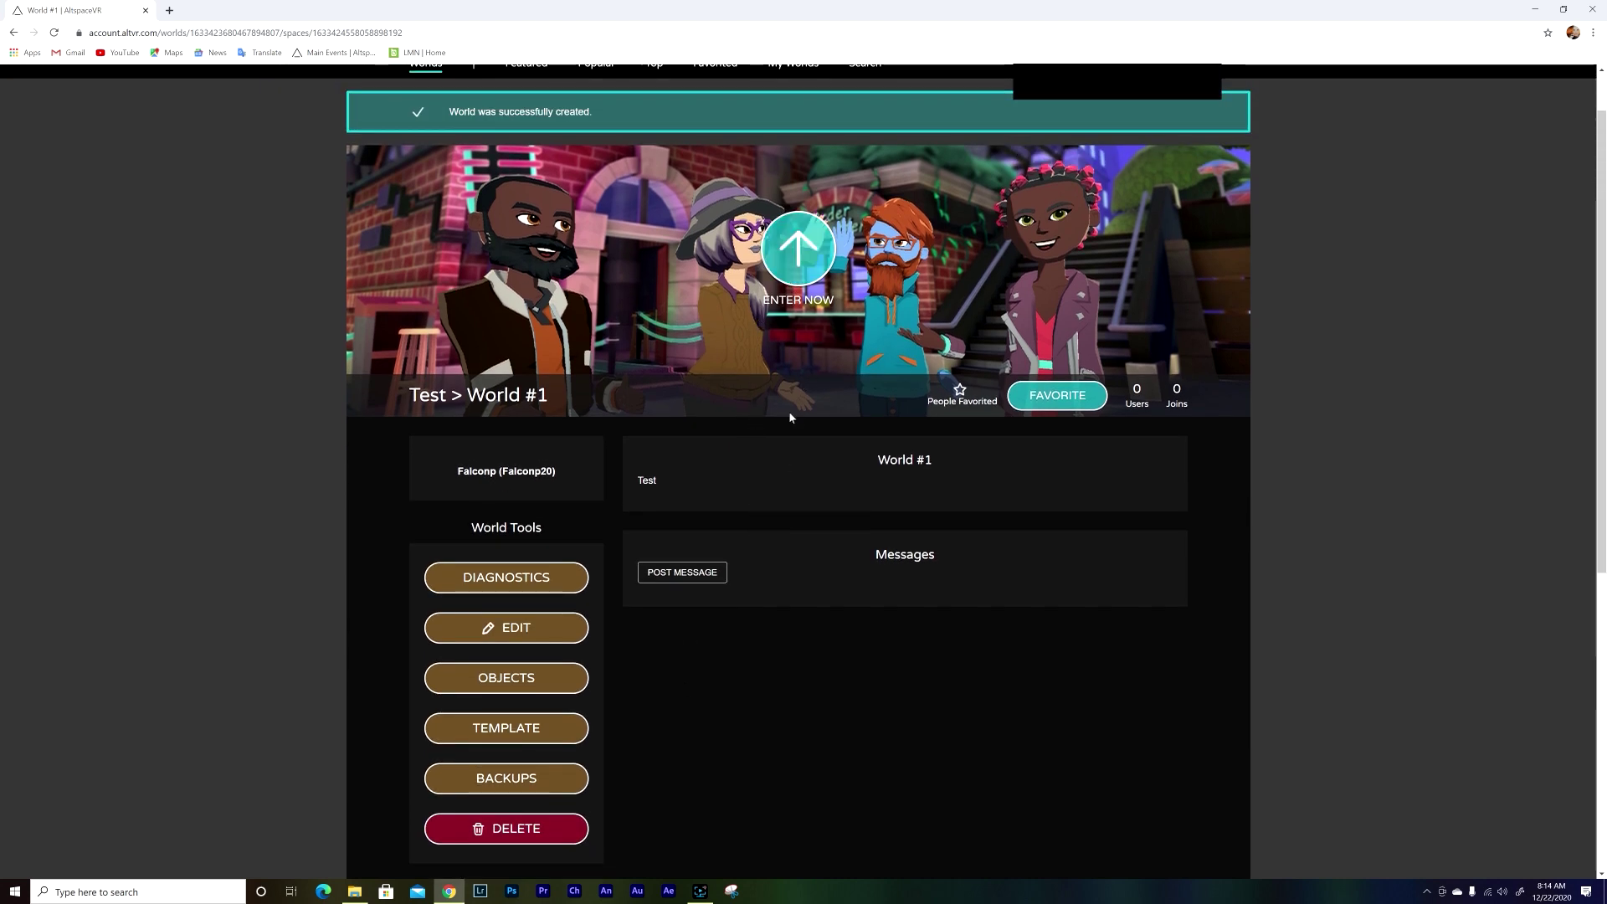
scroll(791, 416, up, 1)
click(792, 130)
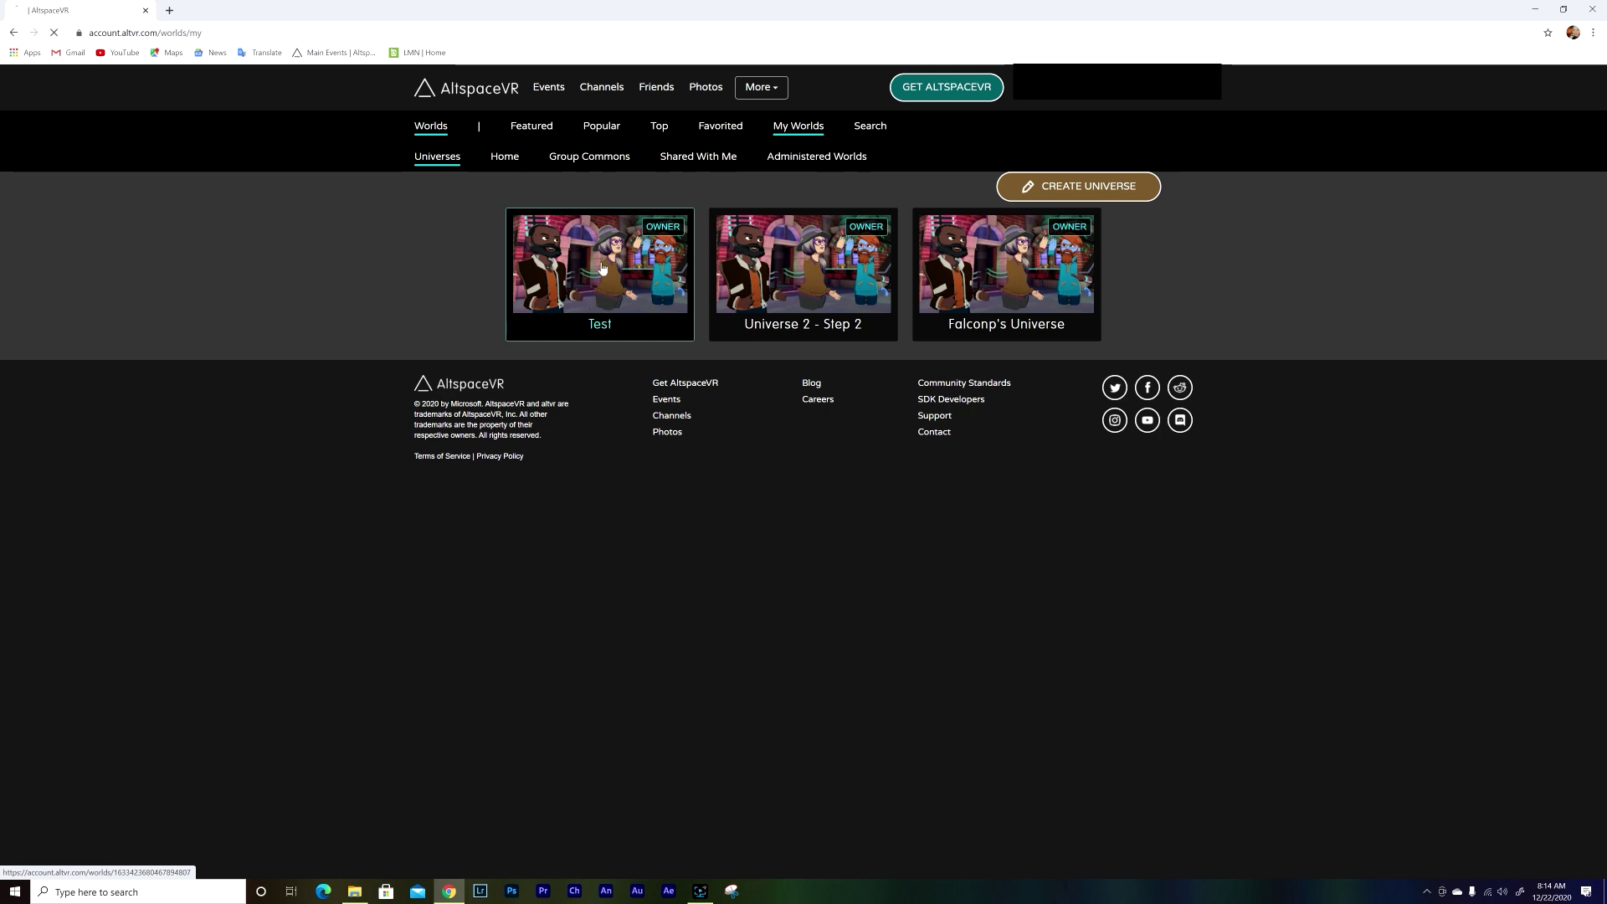
scroll(735, 465, down, 2)
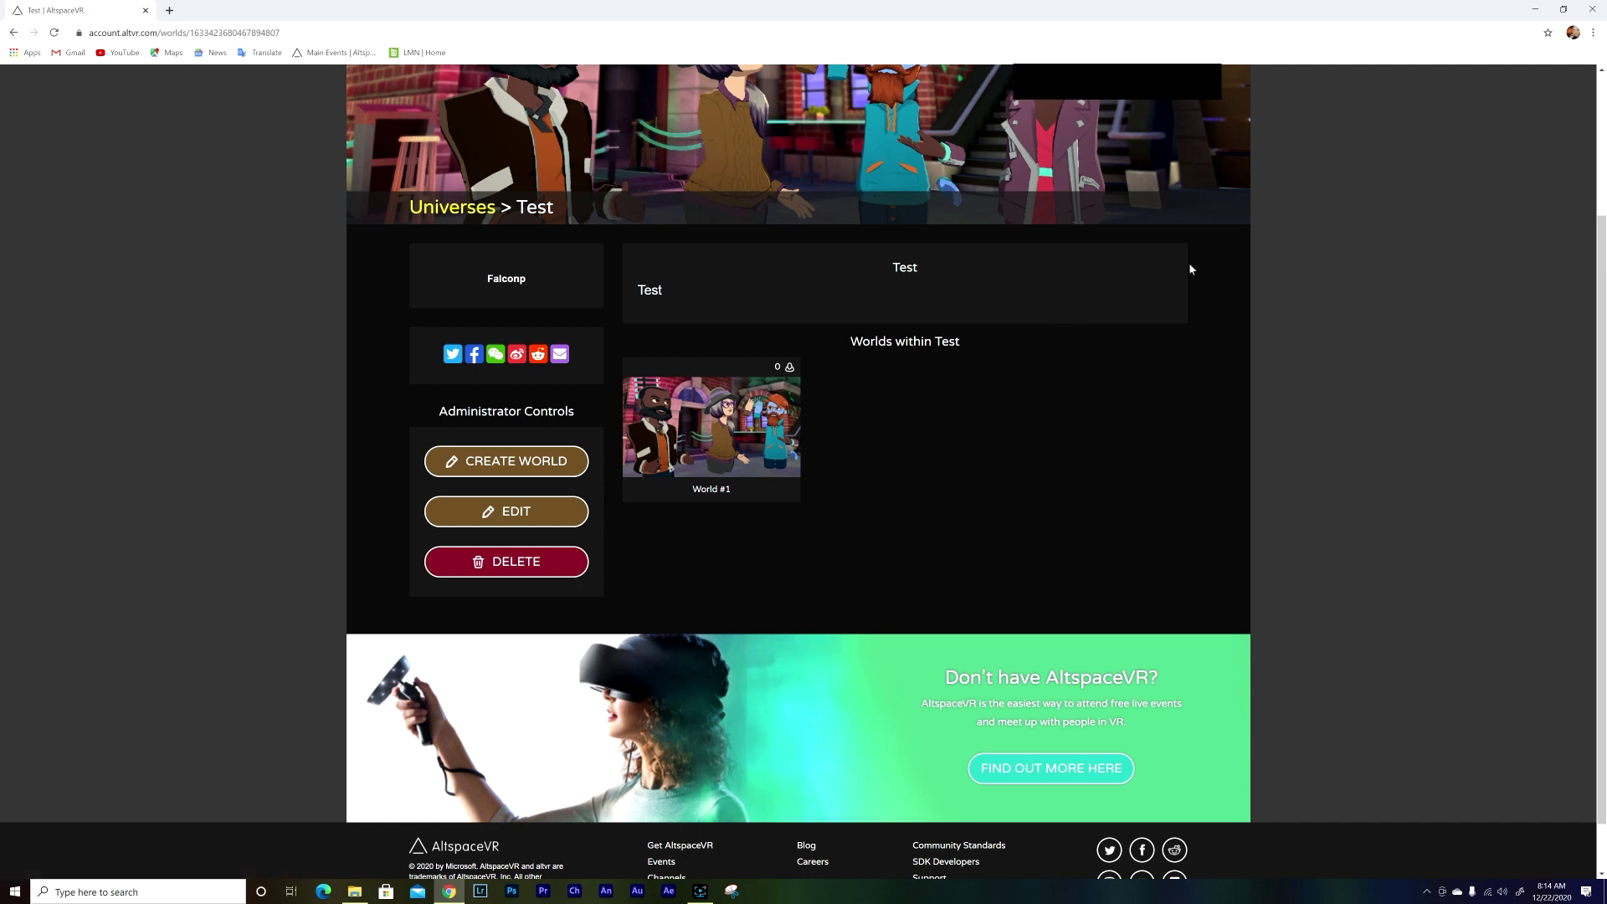
click(1526, 9)
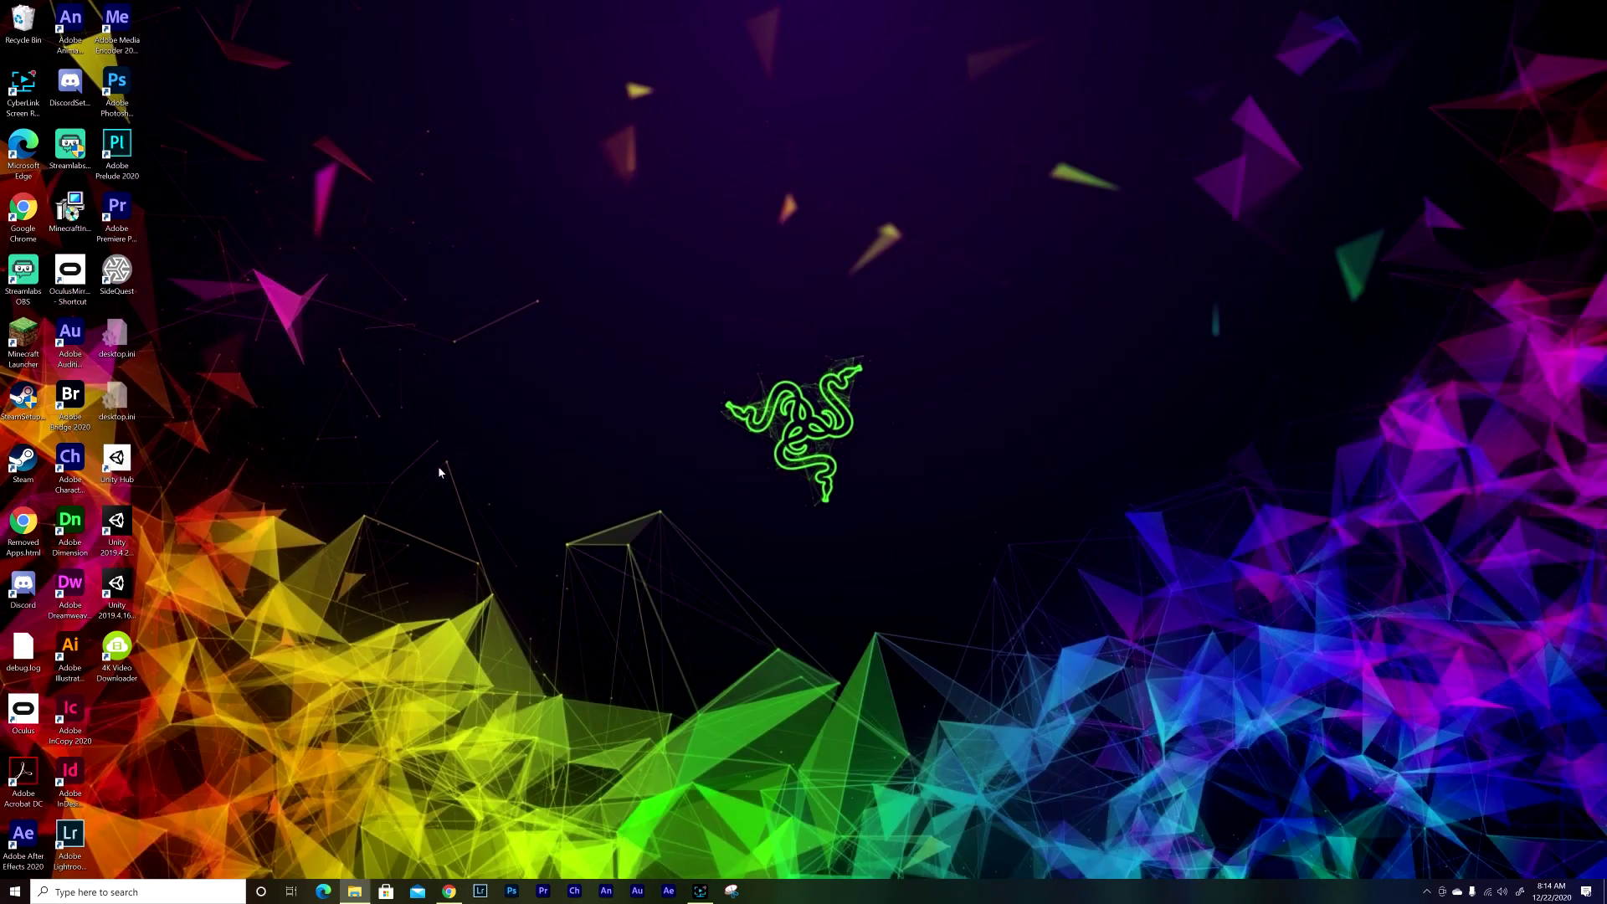
- From Unity Hub, create a 3D project 'World #1' with Unity 2019.4.2f1
click(126, 467)
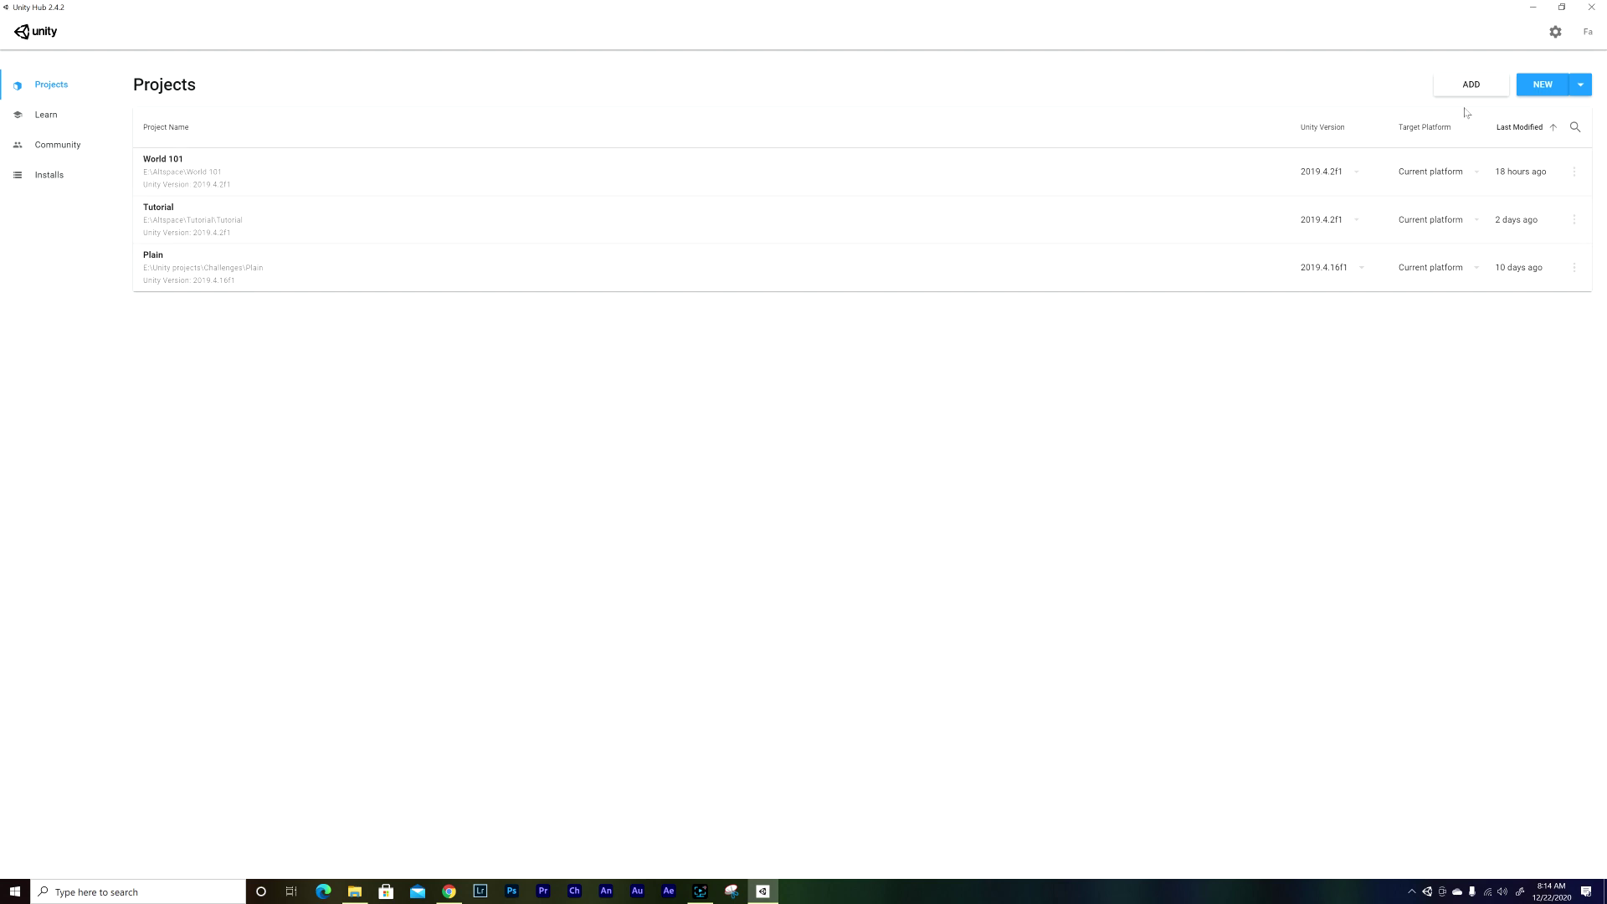
click(1582, 87)
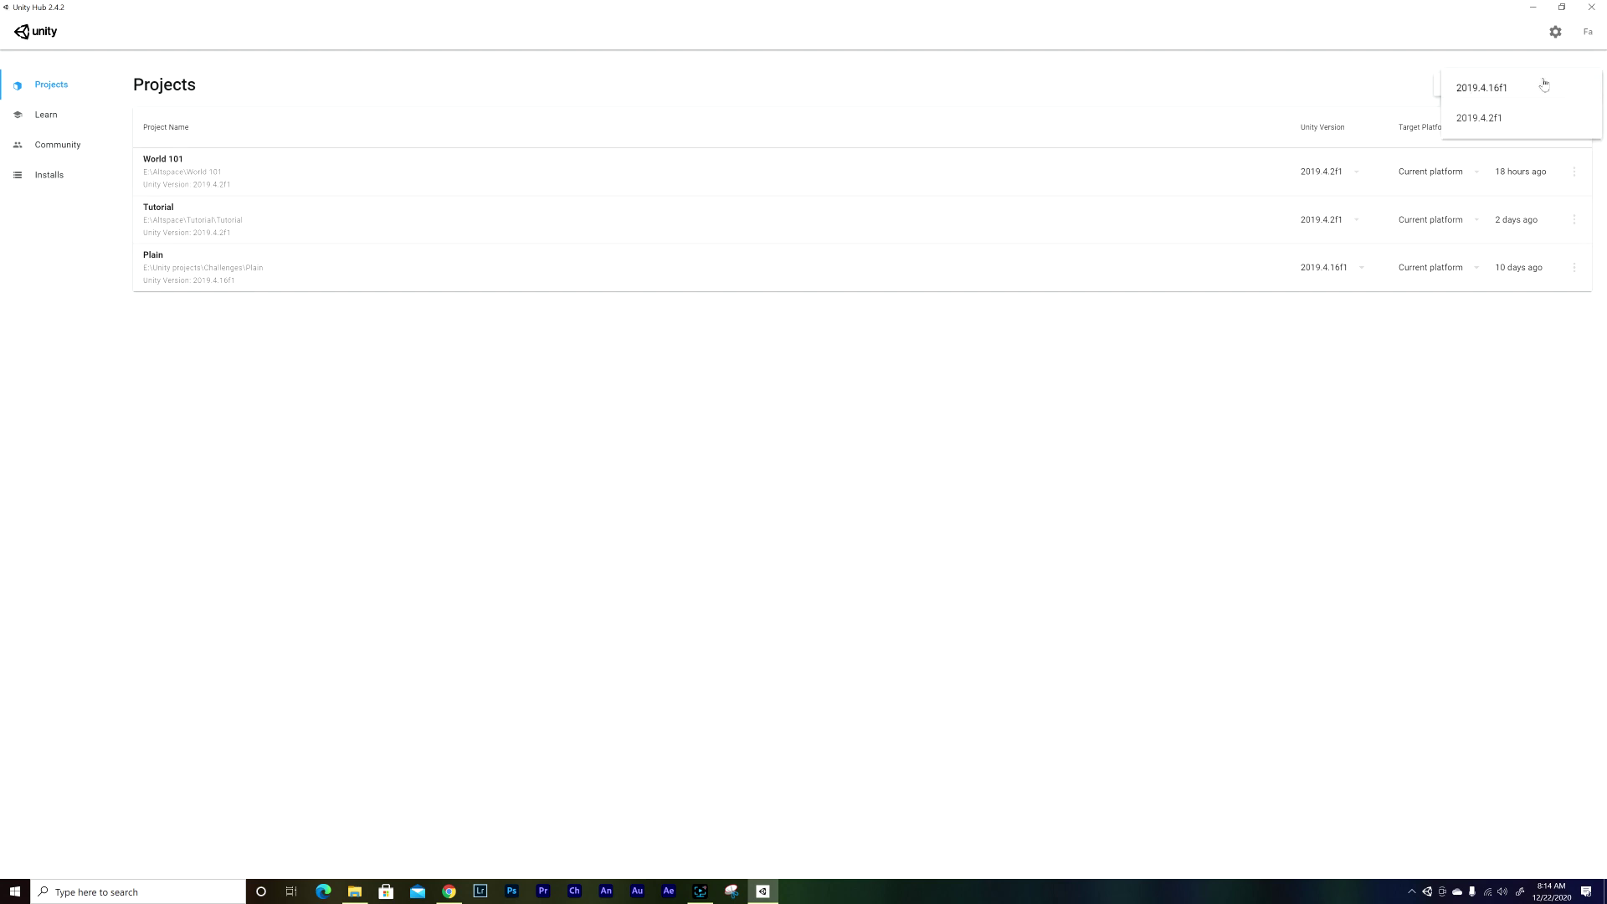
click(1481, 118)
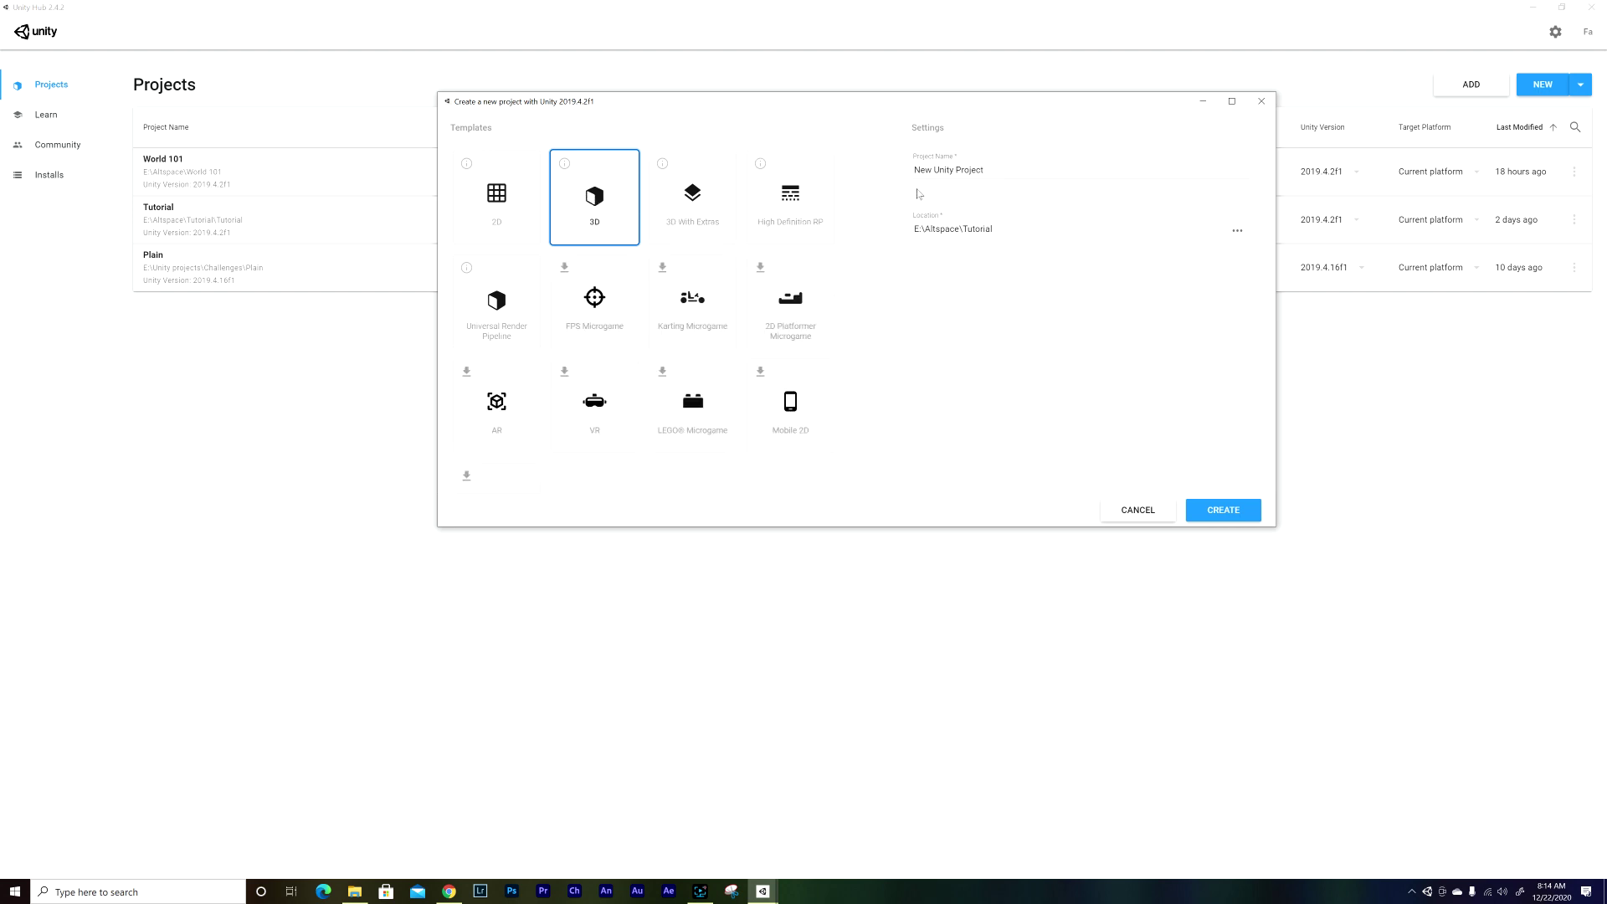
drag(986, 170, 890, 164)
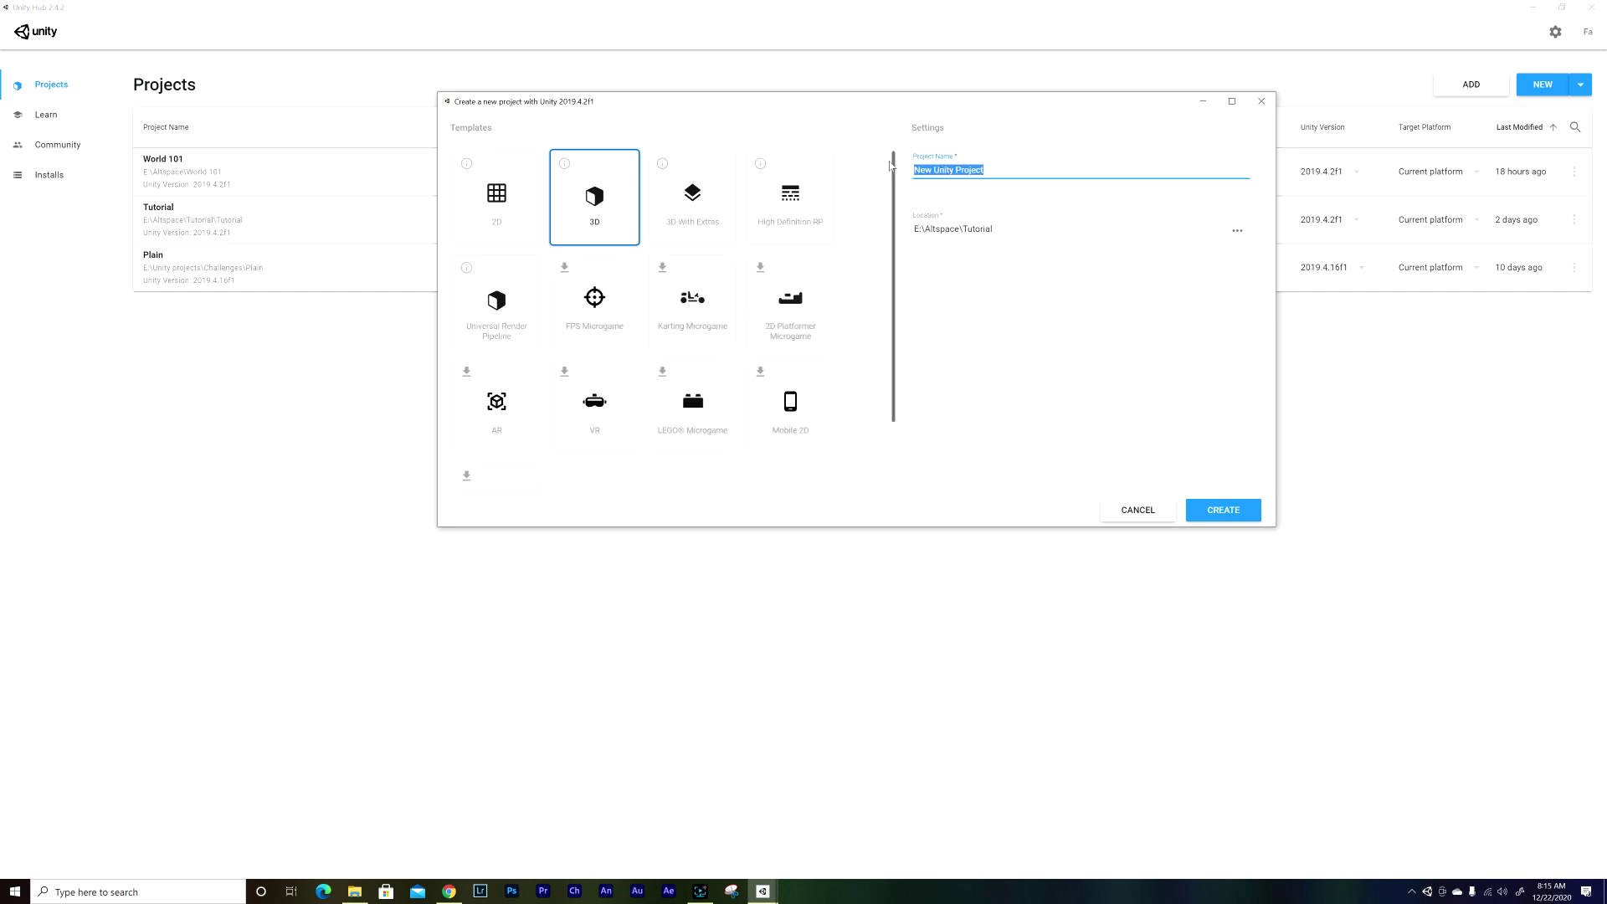
text(World #1)
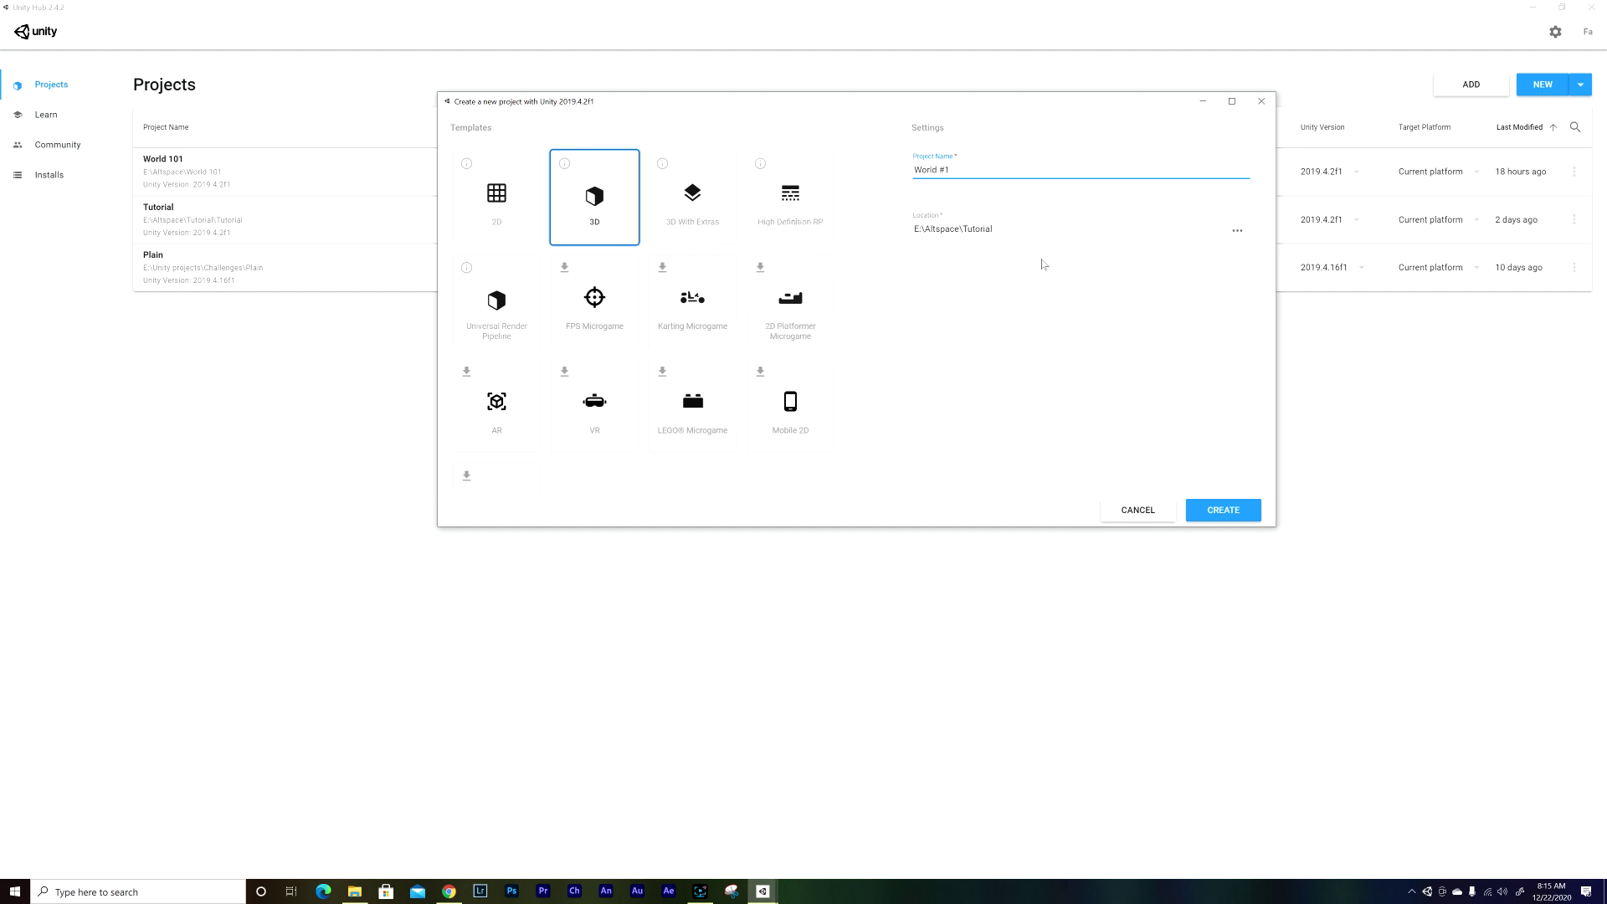
click(1213, 509)
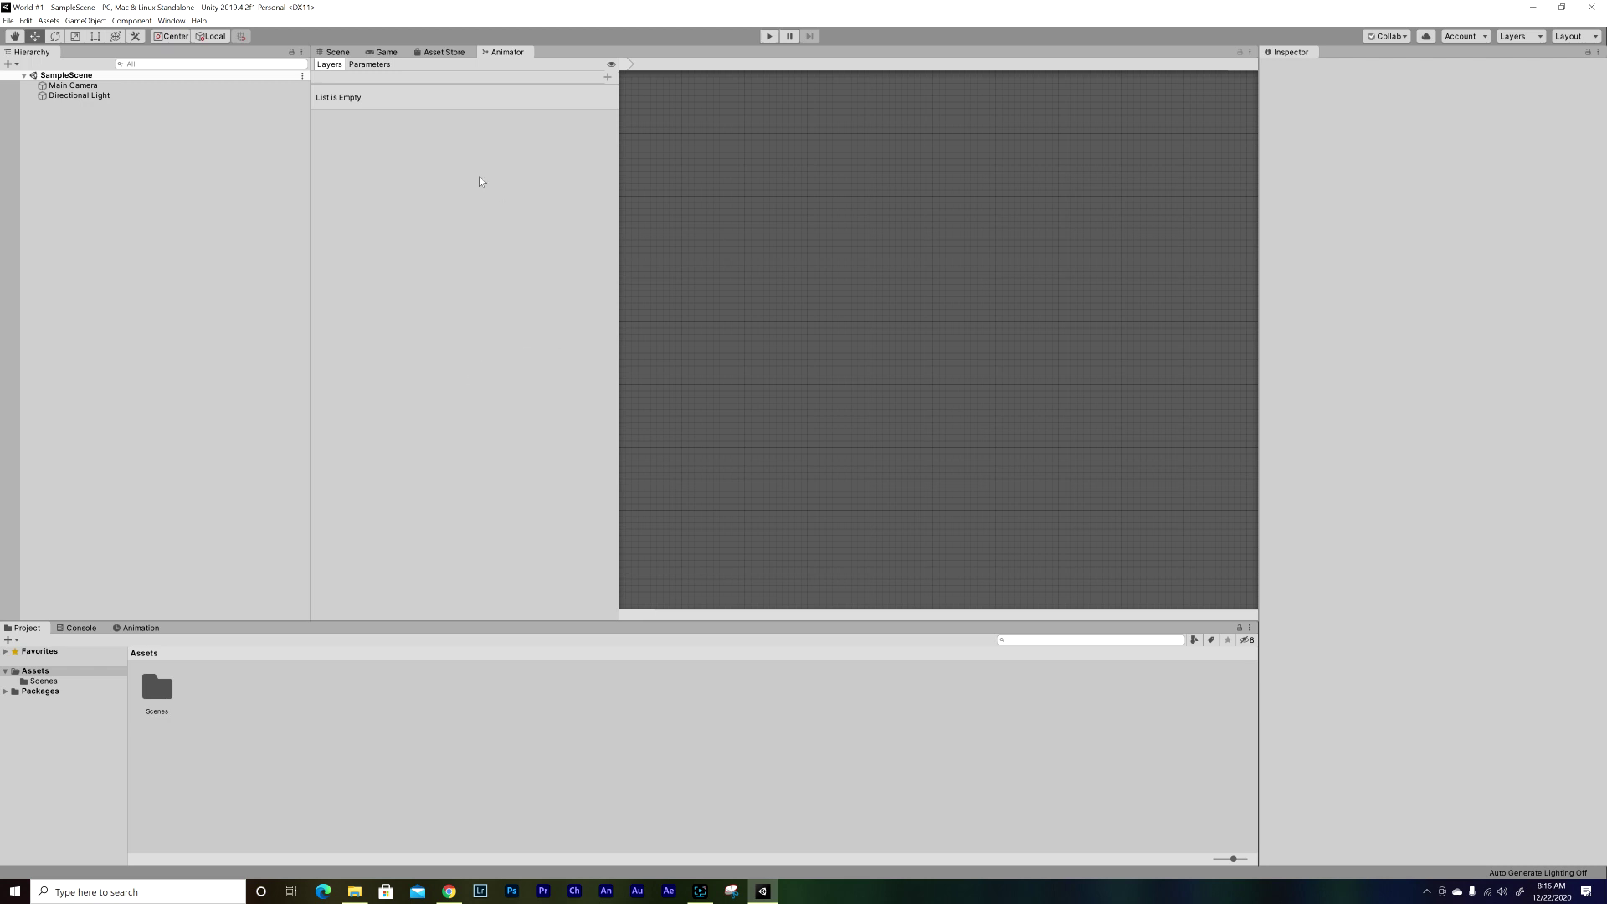
- Show the Scene view and bring the Unity folder holding Uploader-0.8.6.unitypackage alongside
click(337, 52)
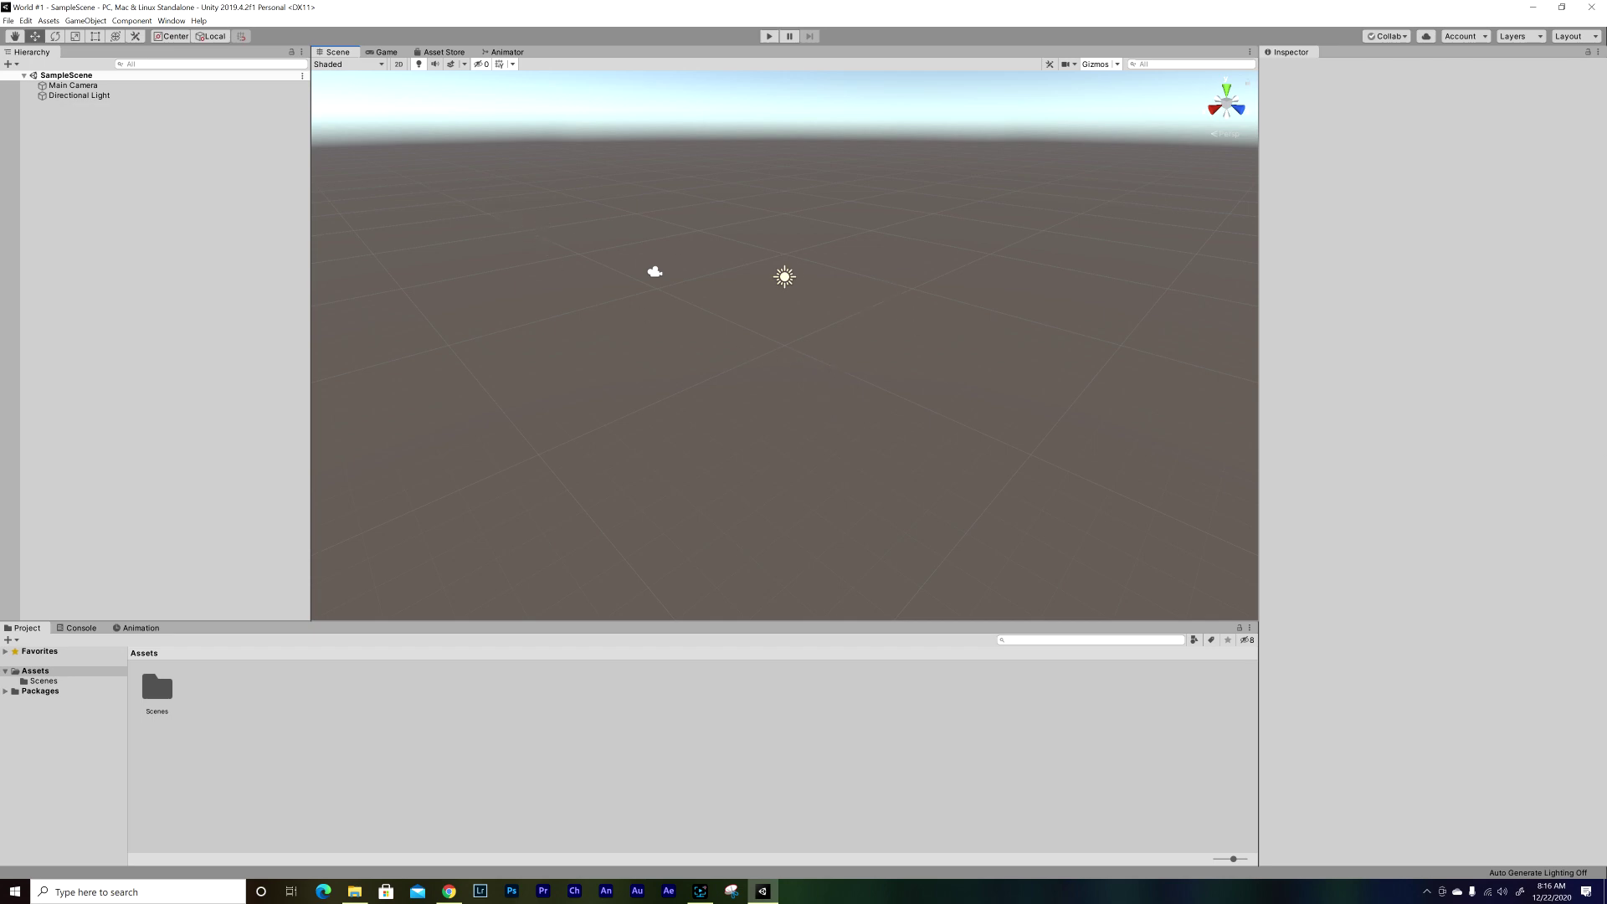
key(alt+Tab)
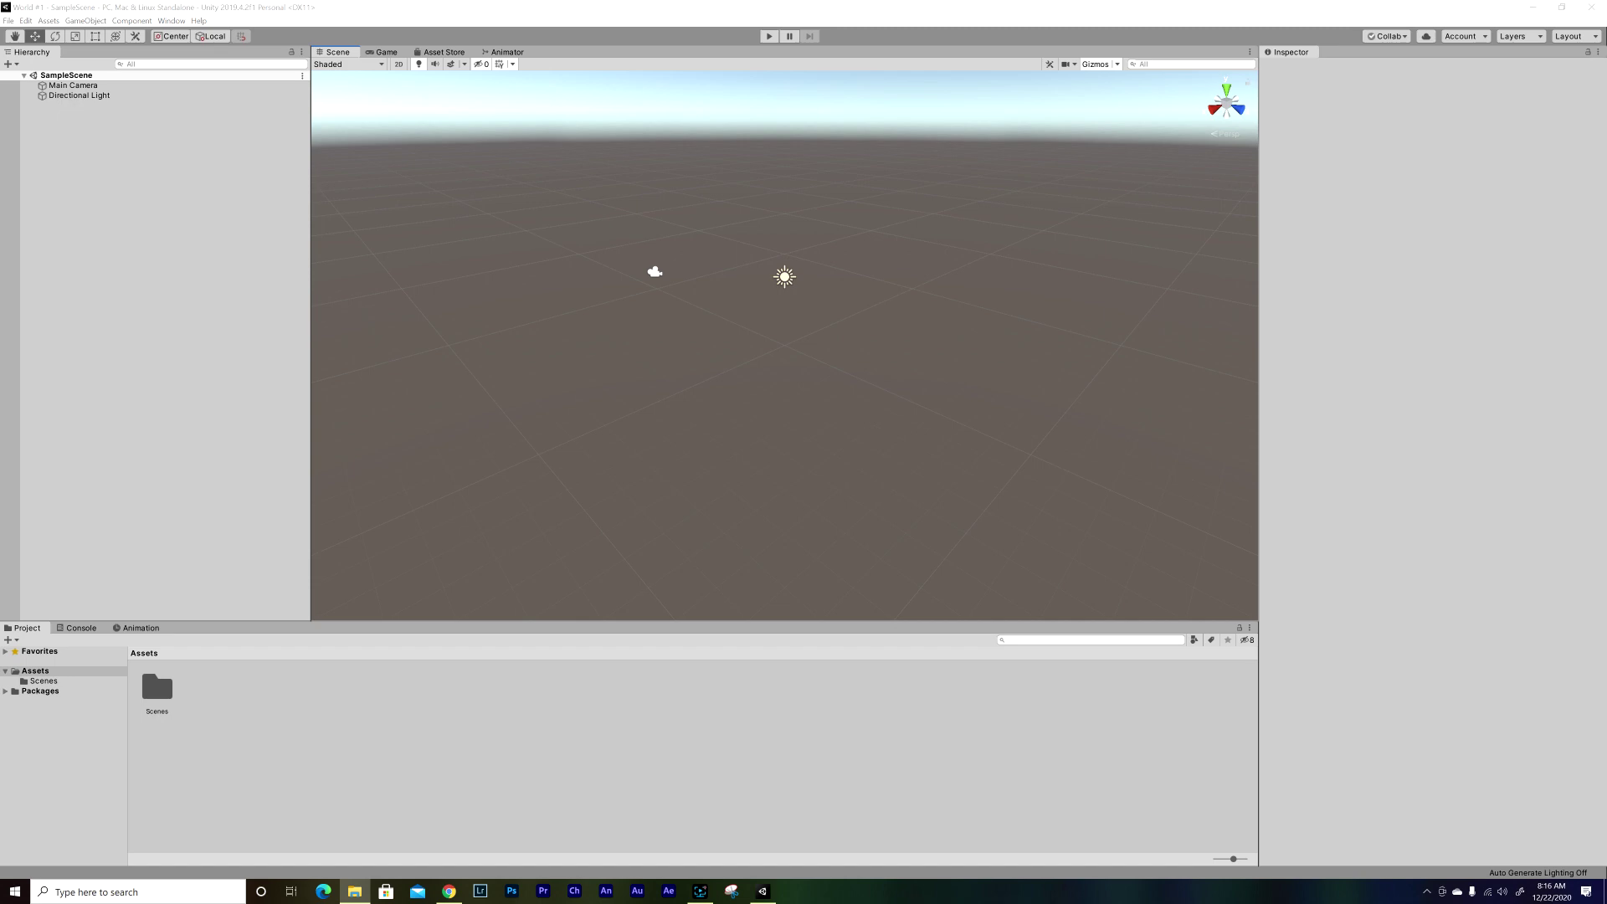
drag(1600, 200, 832, 201)
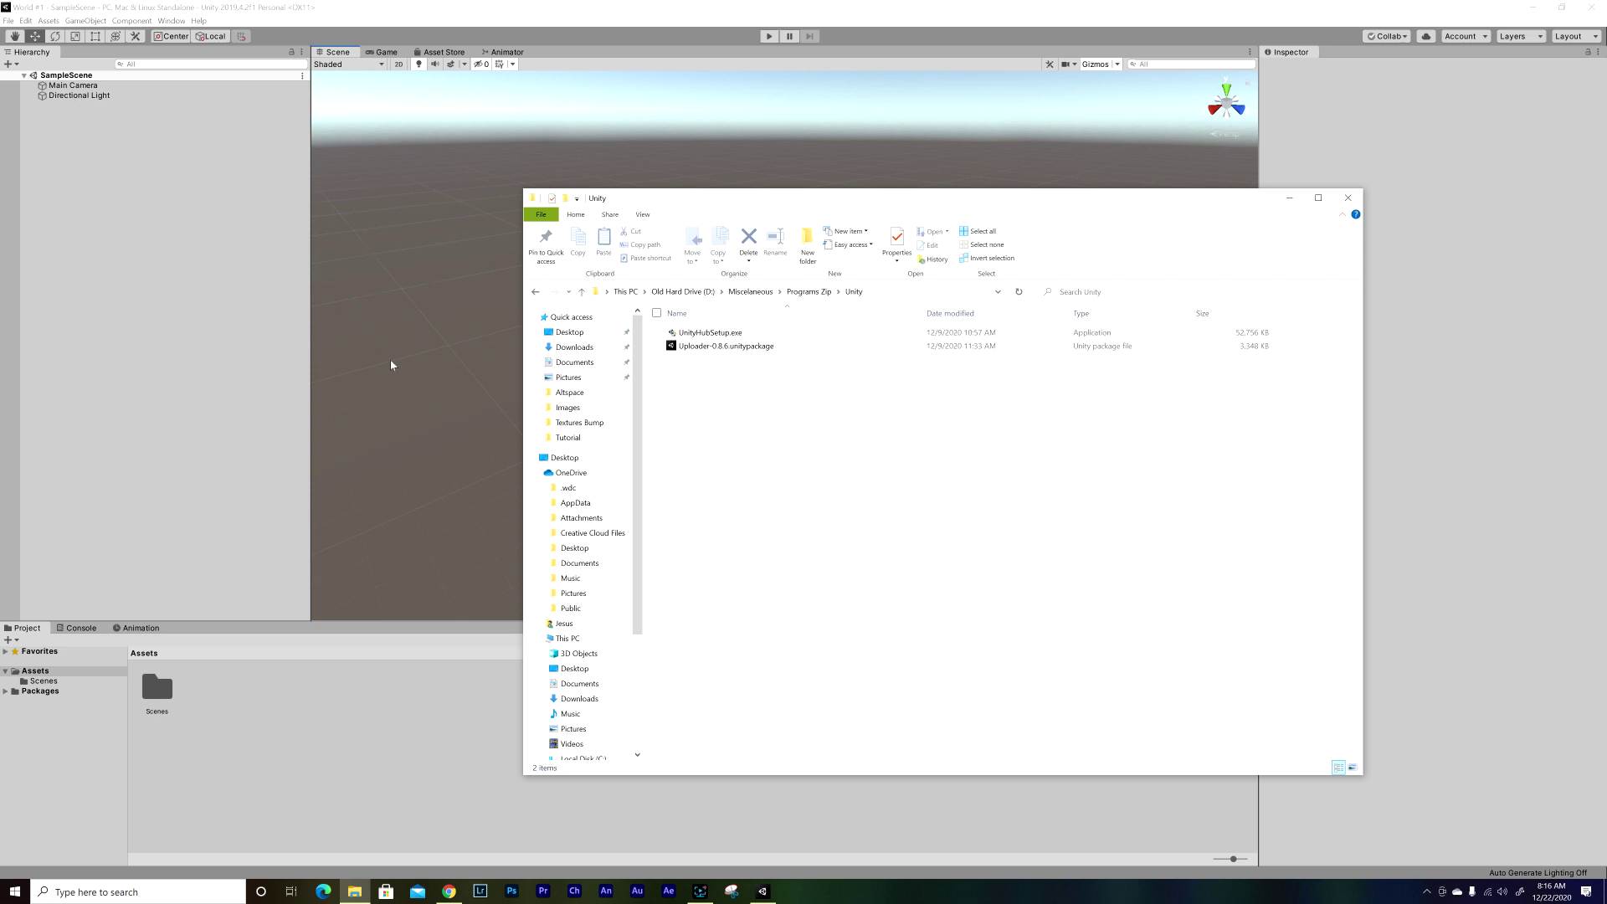
- Import every item of Uploader-0.8.6.unitypackage into the project
double_click(693, 346)
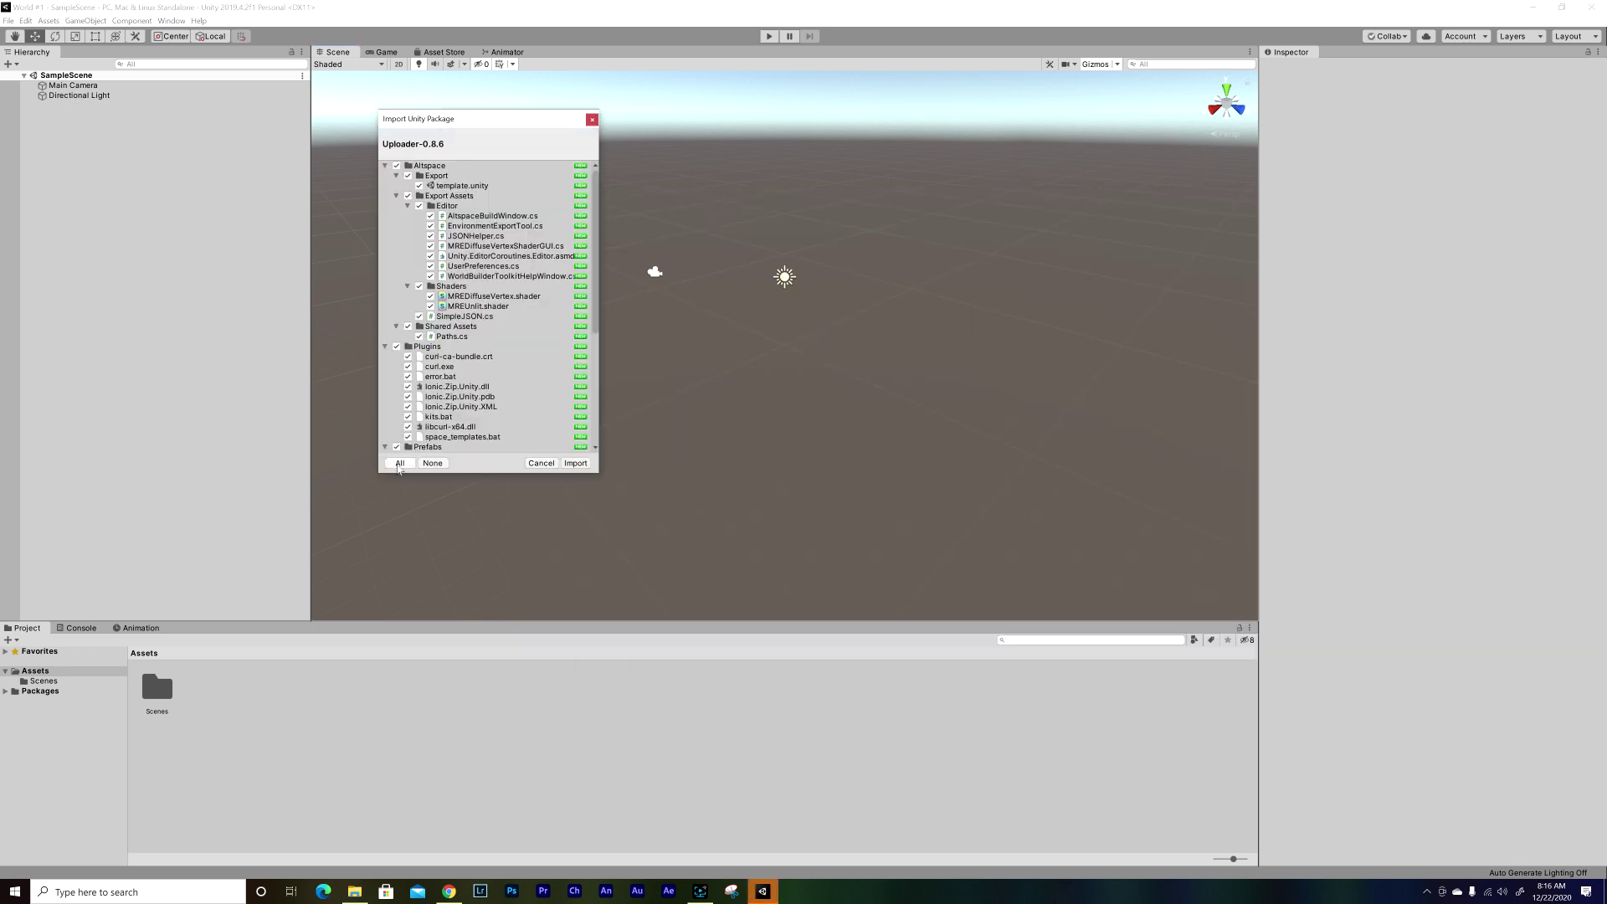
click(400, 465)
click(574, 464)
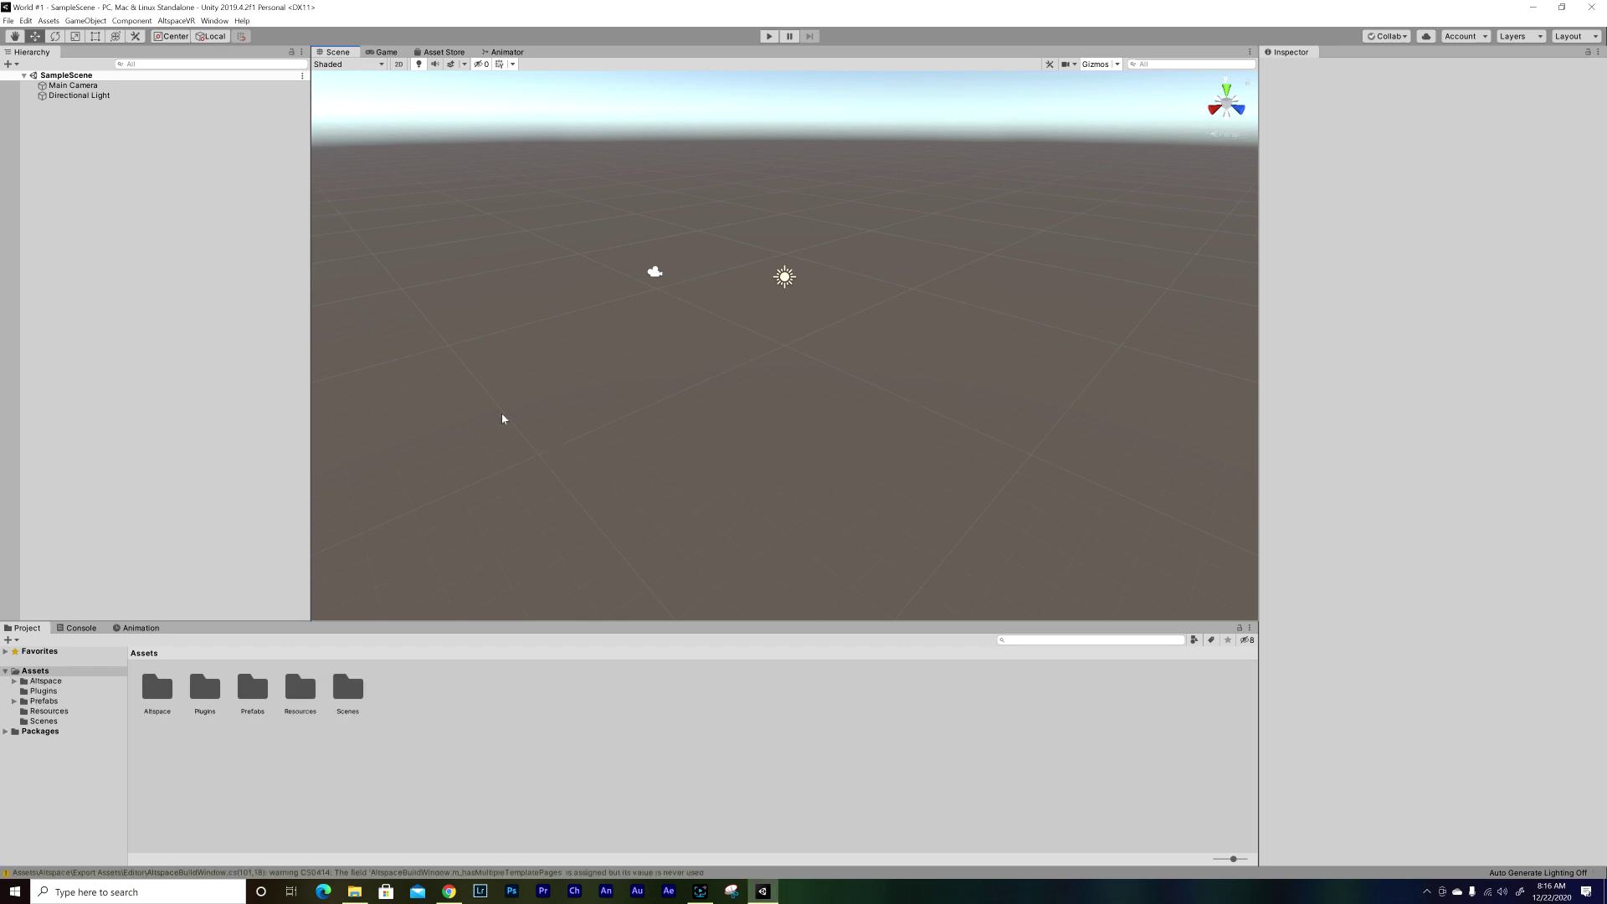
- Open AltspaceVR Build Settings, sign in to the account, and dock the window
click(176, 20)
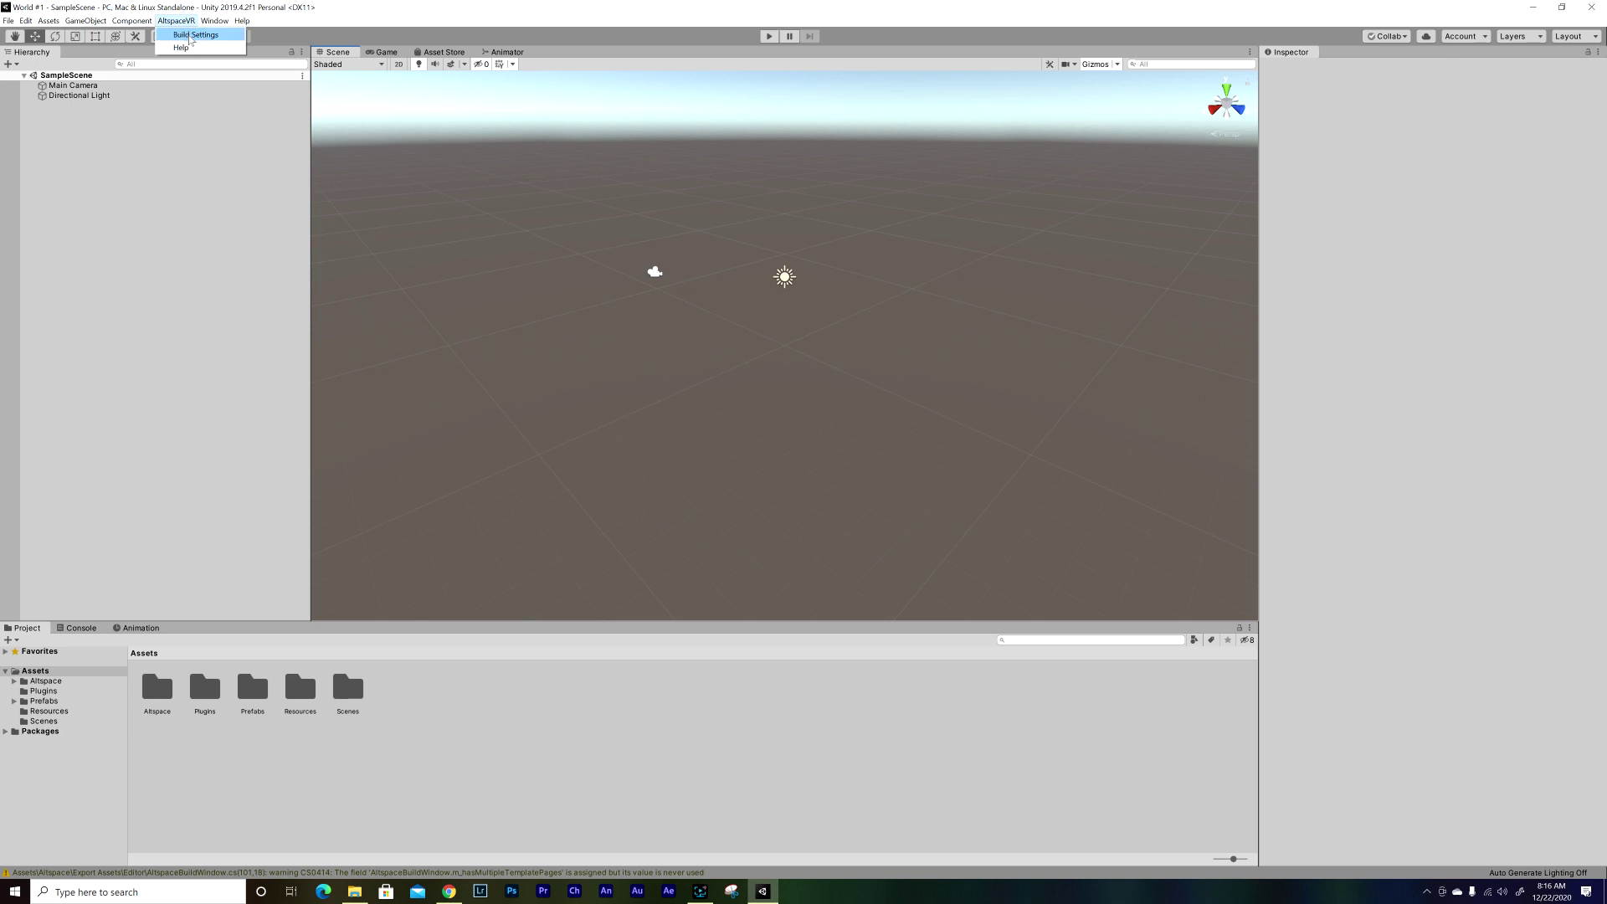
click(191, 36)
click(520, 266)
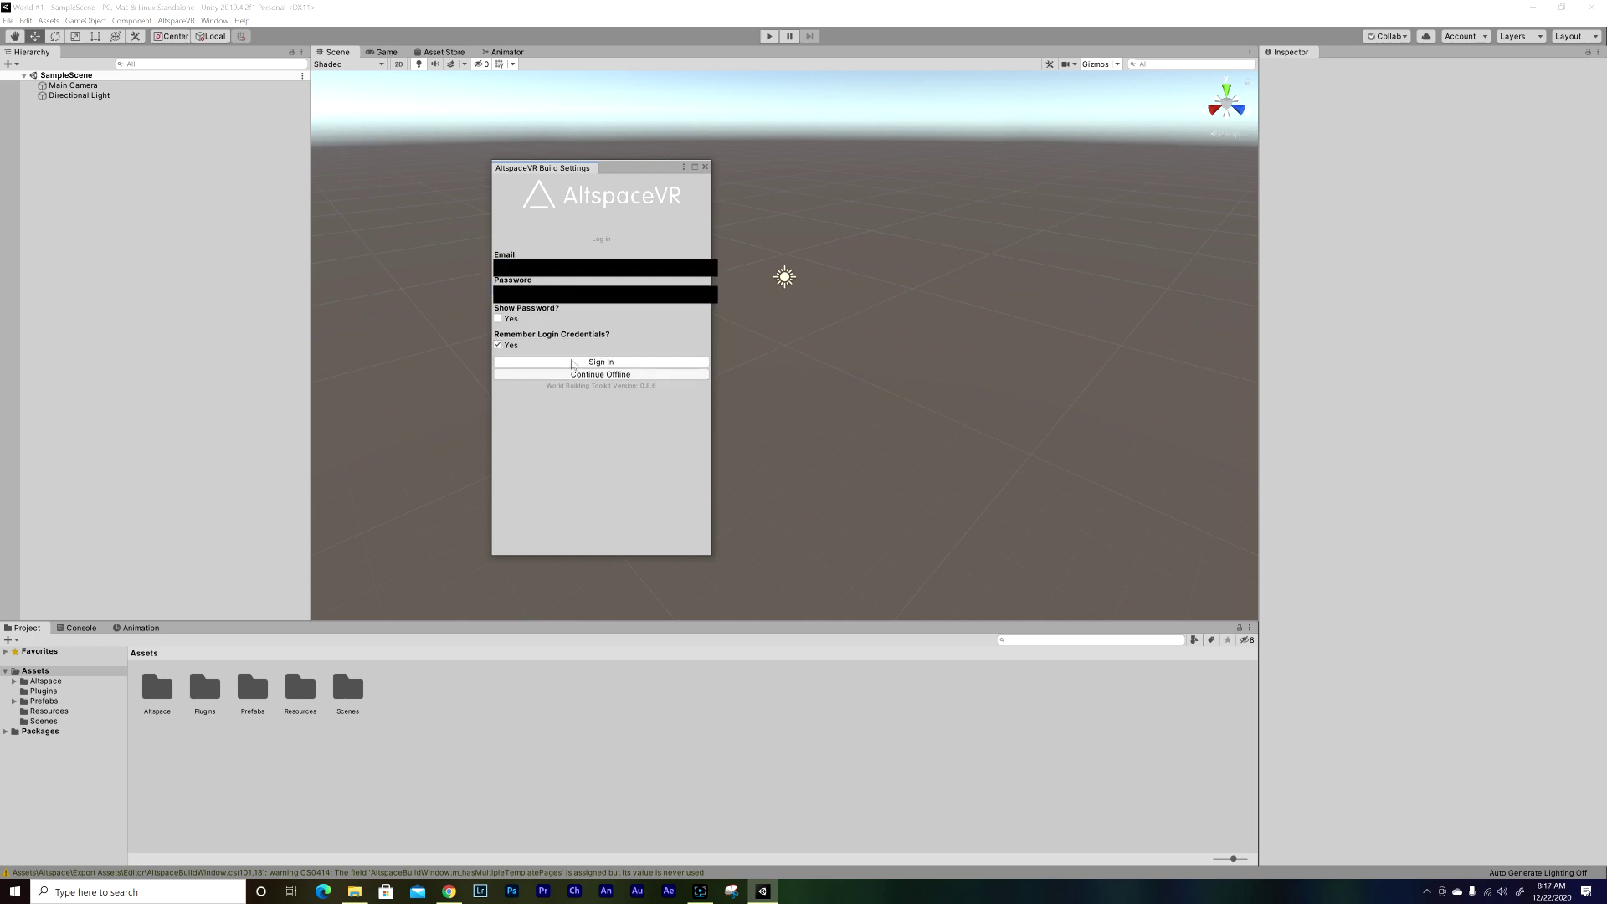
click(528, 361)
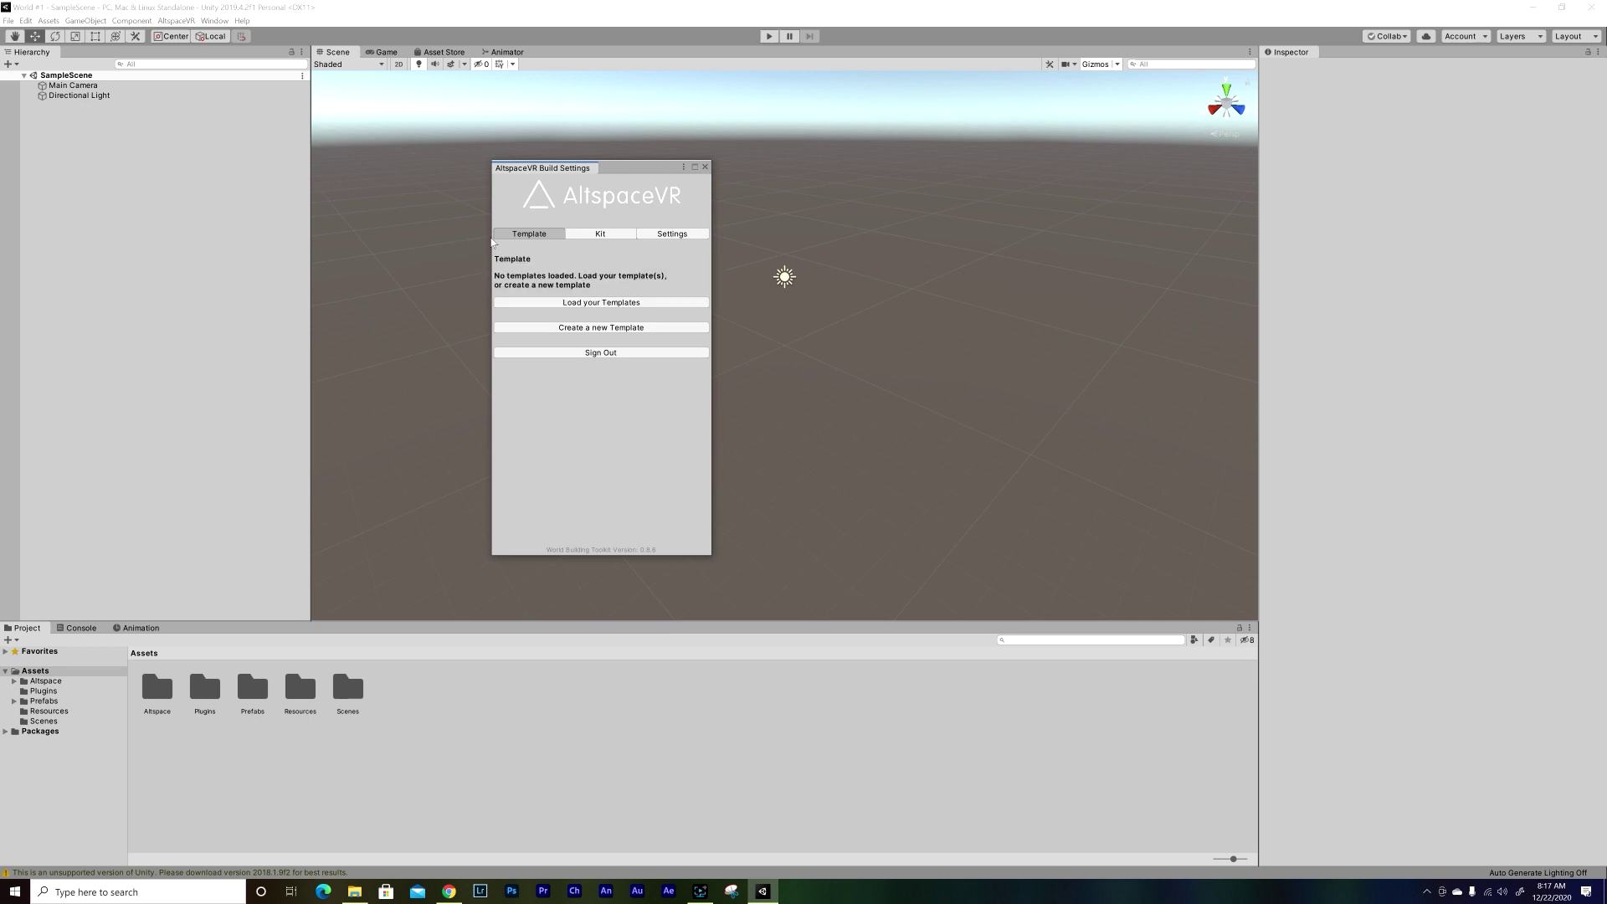
drag(507, 168, 496, 64)
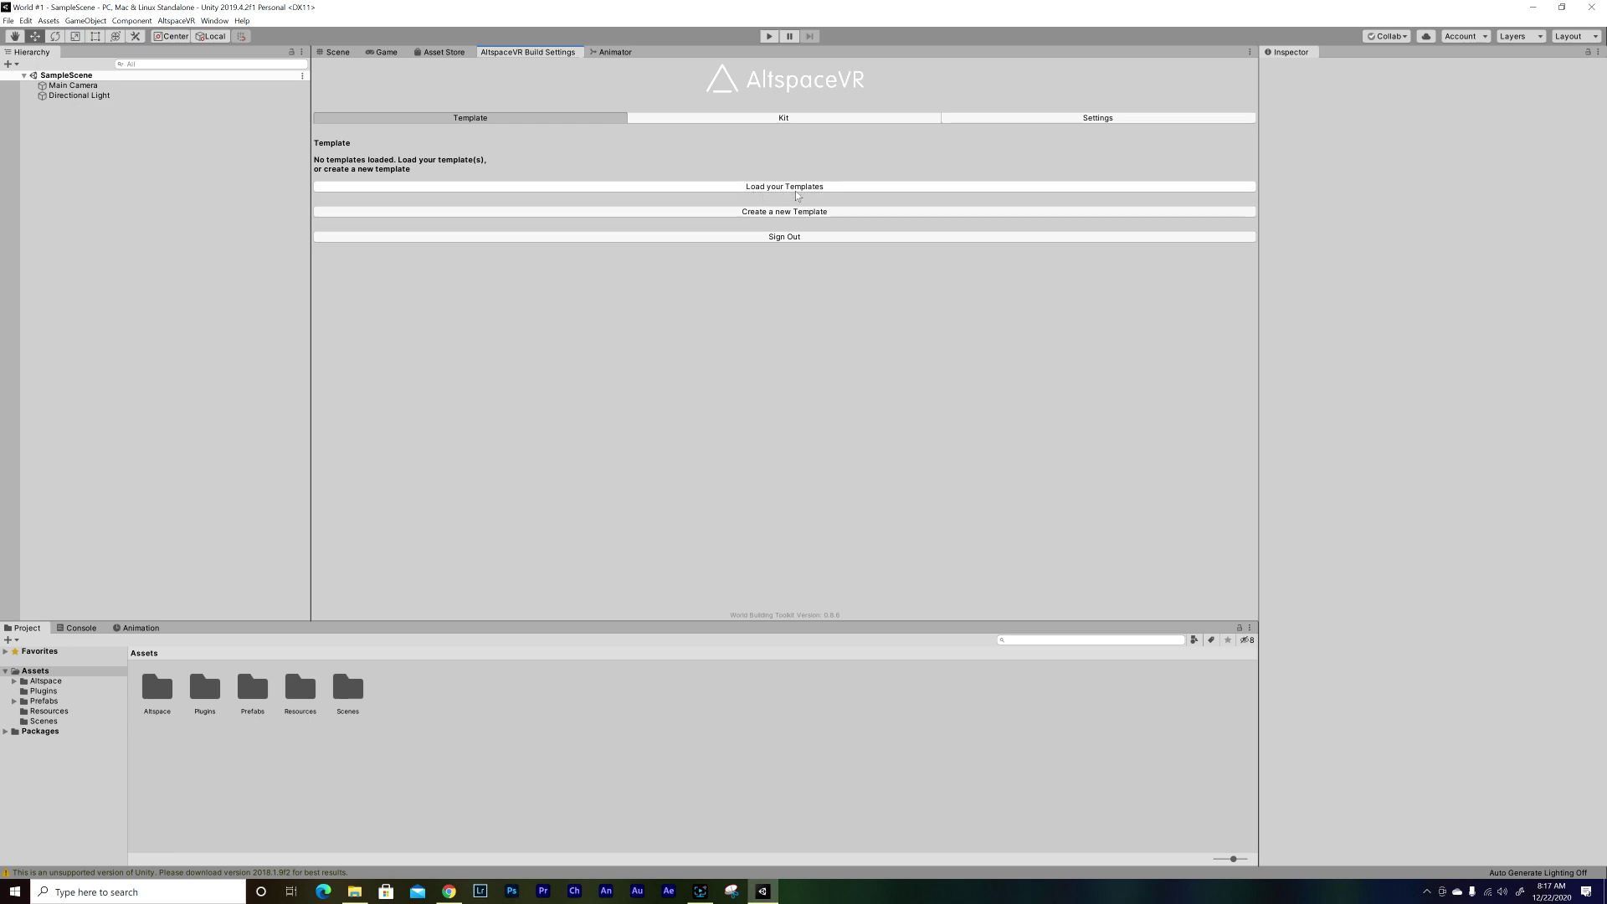
- Load the account's templates, select Tutorial, and return to the Scene view
click(785, 191)
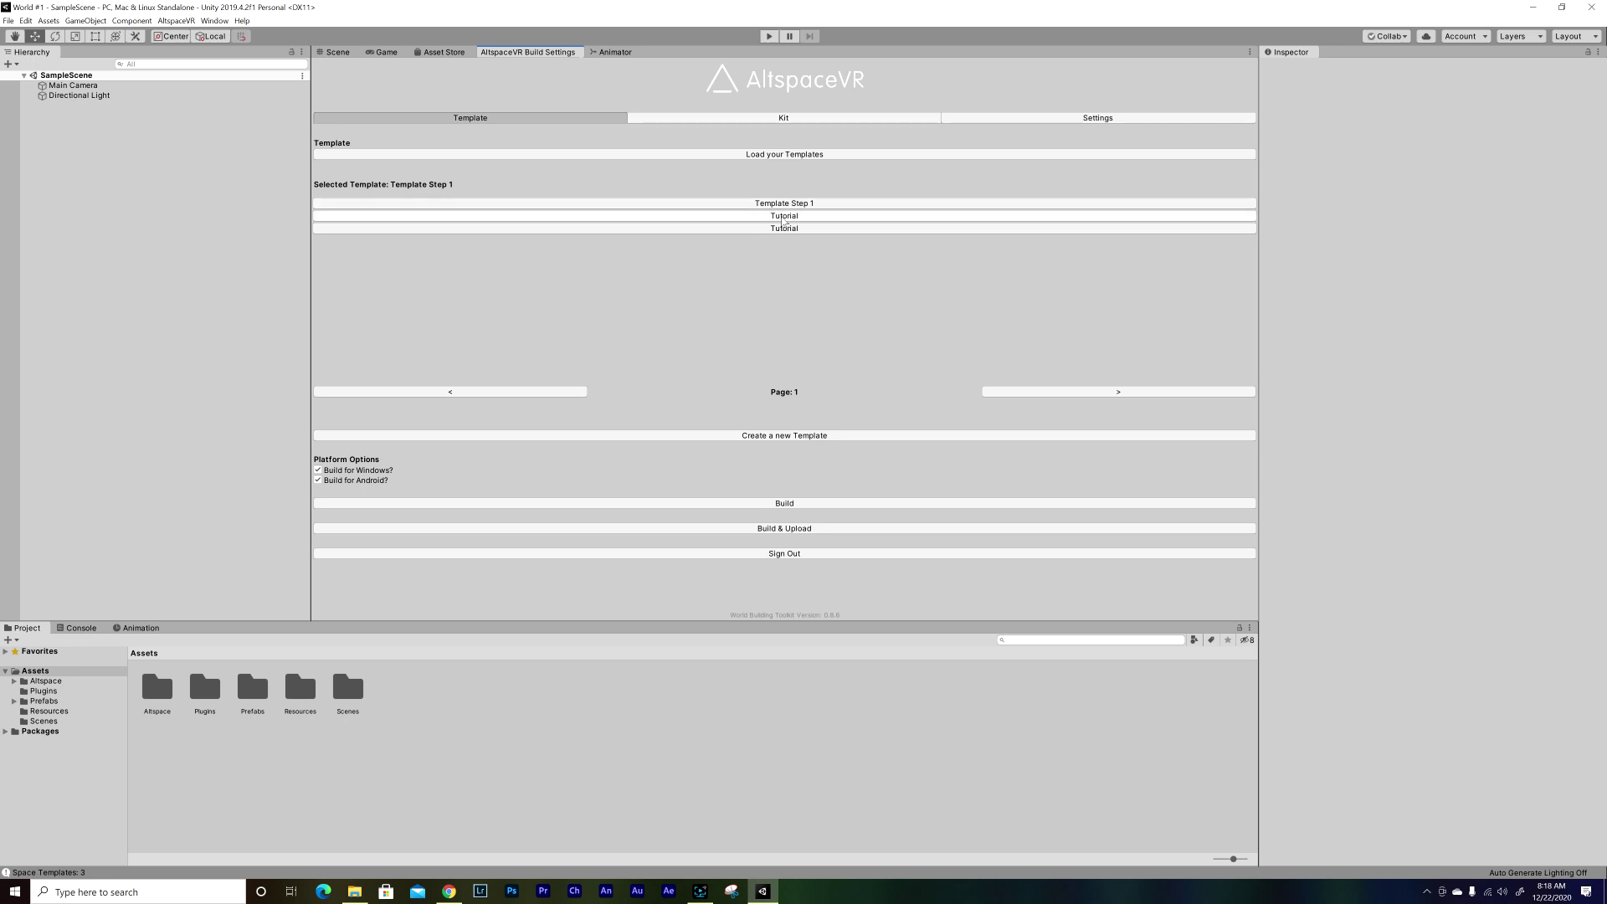
click(784, 216)
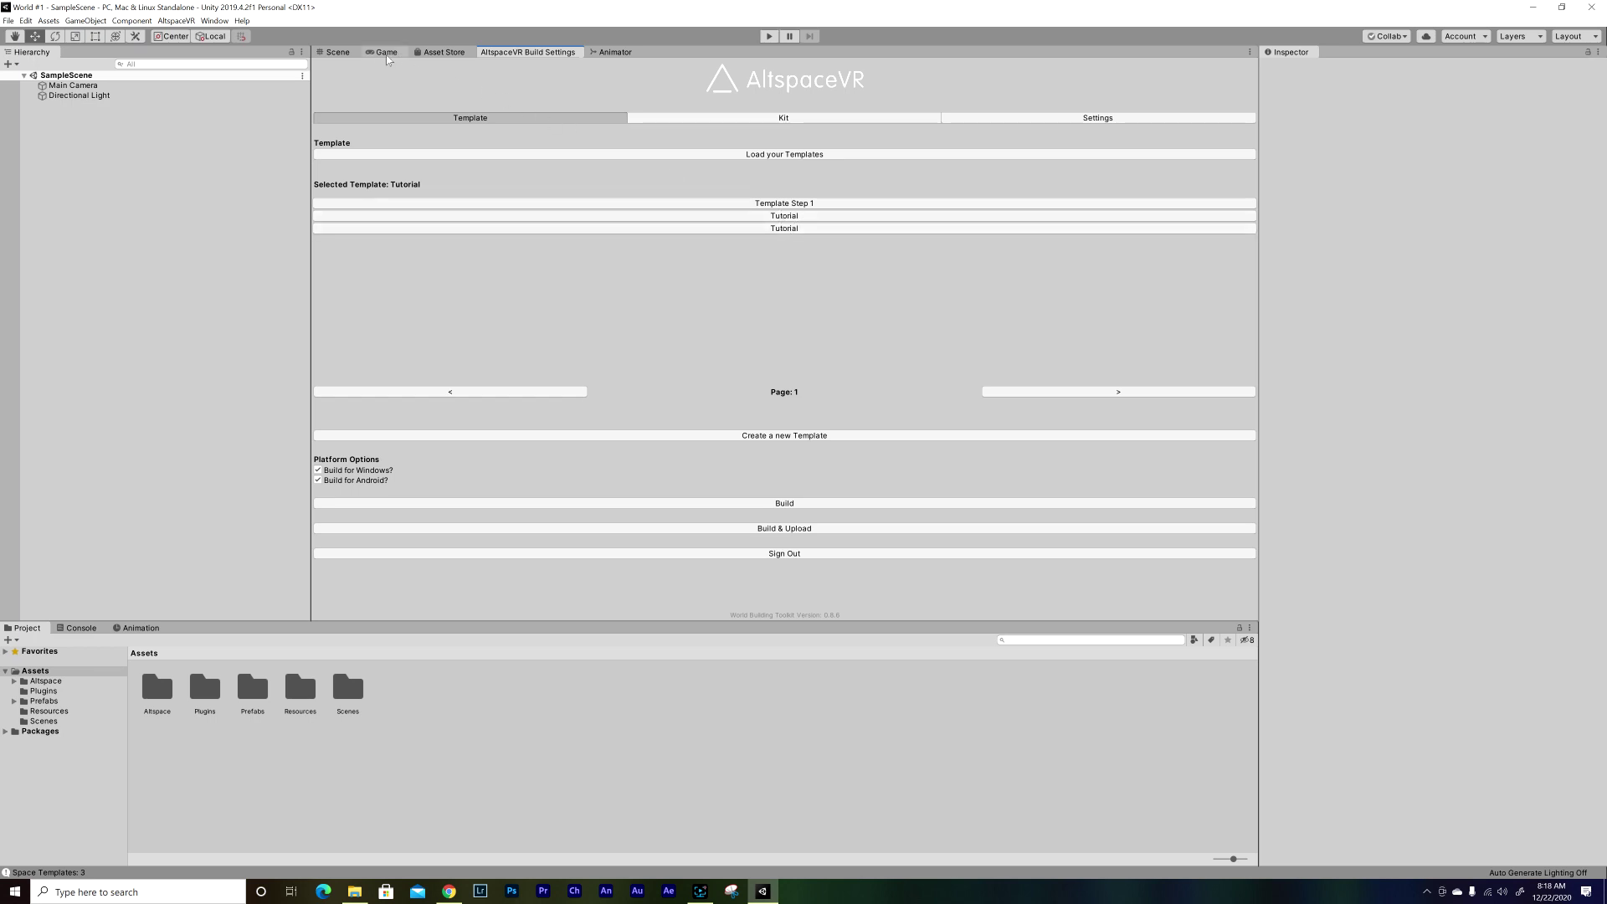
click(337, 52)
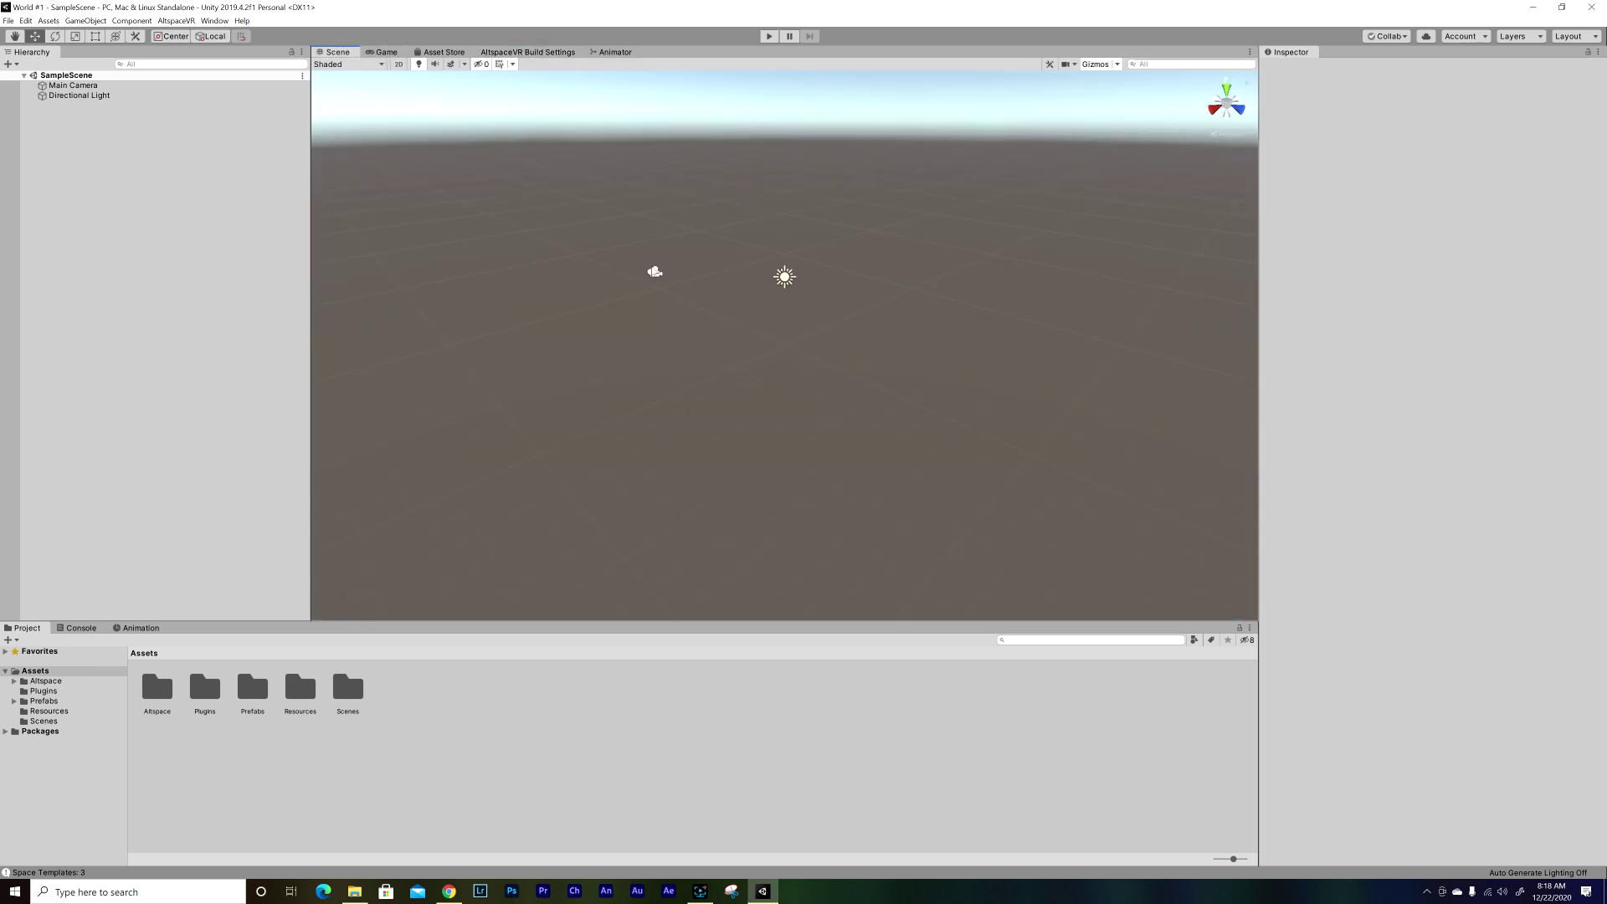
- Add a Cube and scale it evenly to 6.5655 on every axis
right_click(134, 151)
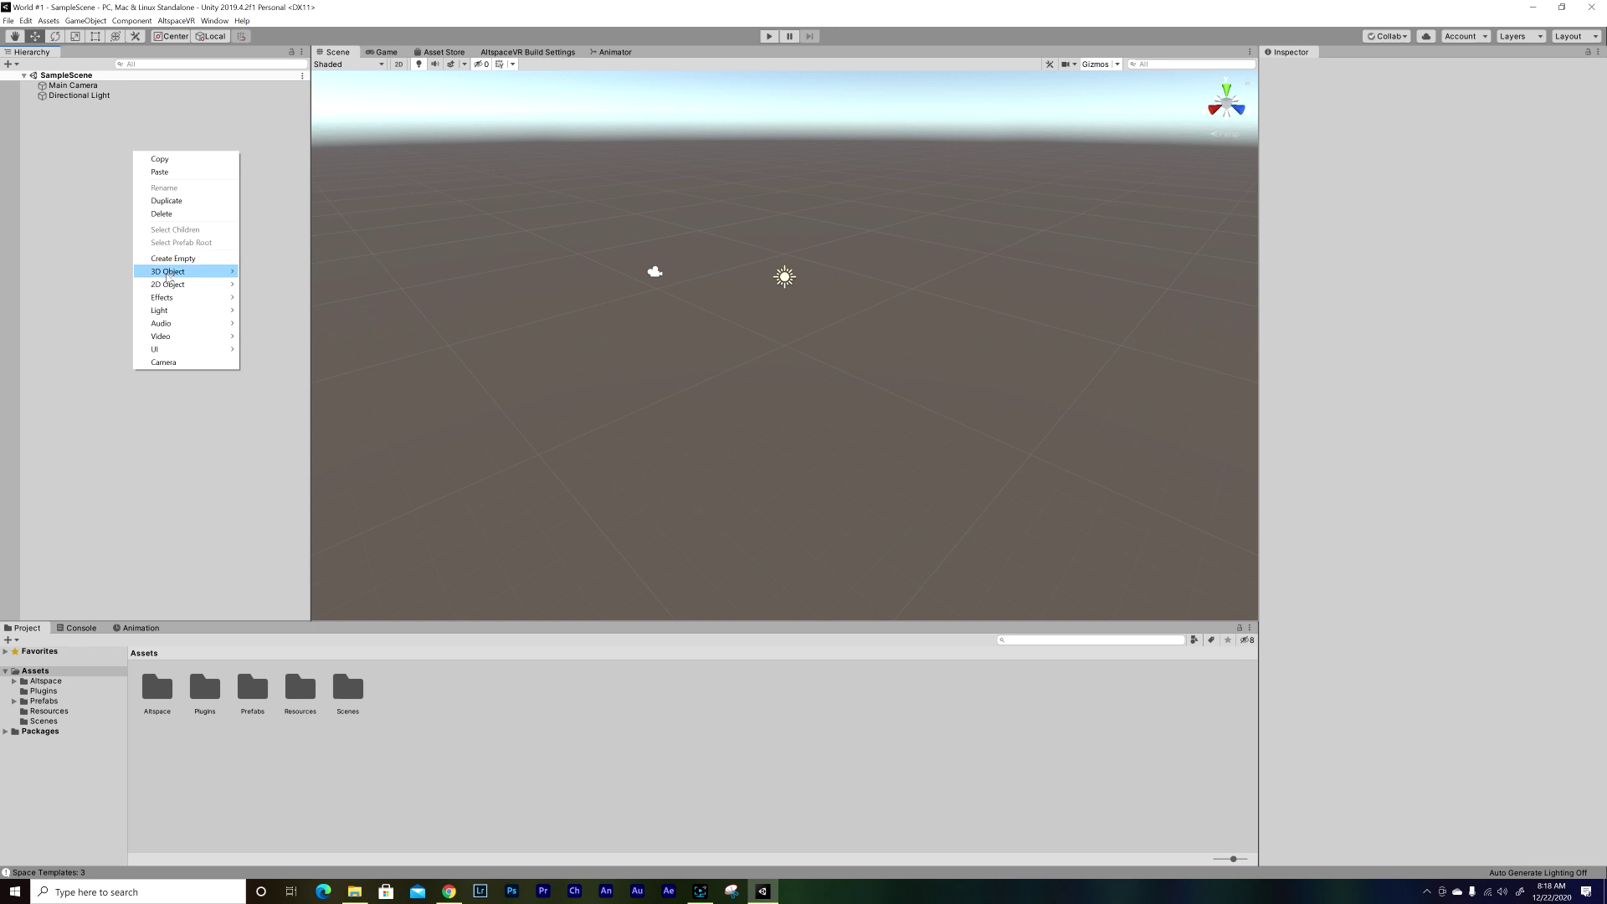
mouse_move(167, 276)
click(264, 273)
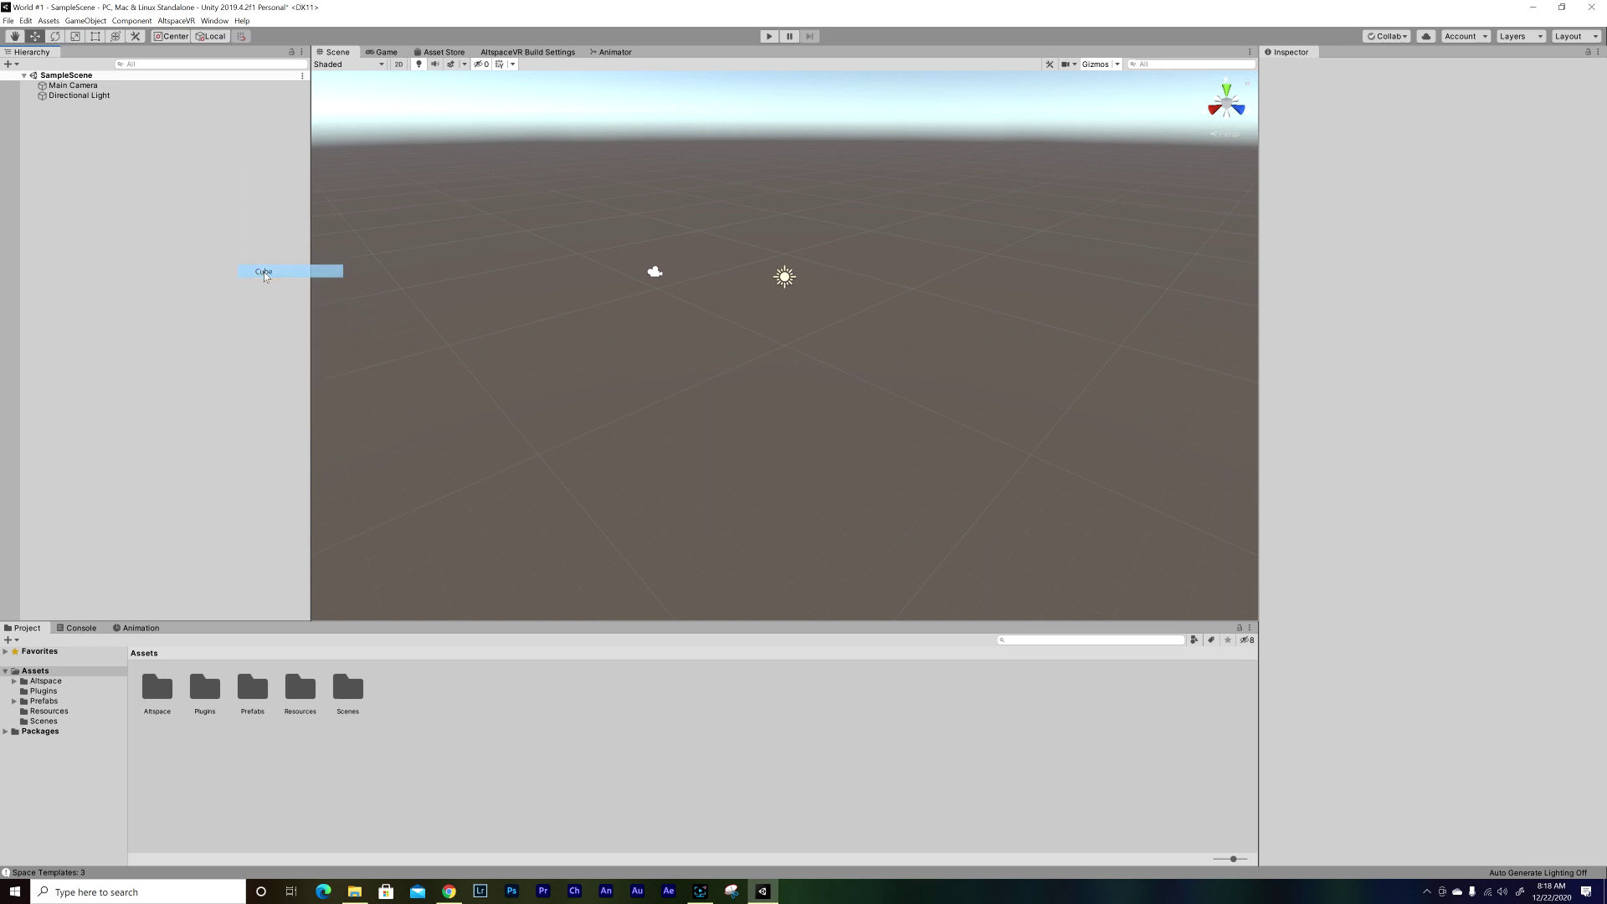
click(74, 36)
drag(784, 345, 1130, 380)
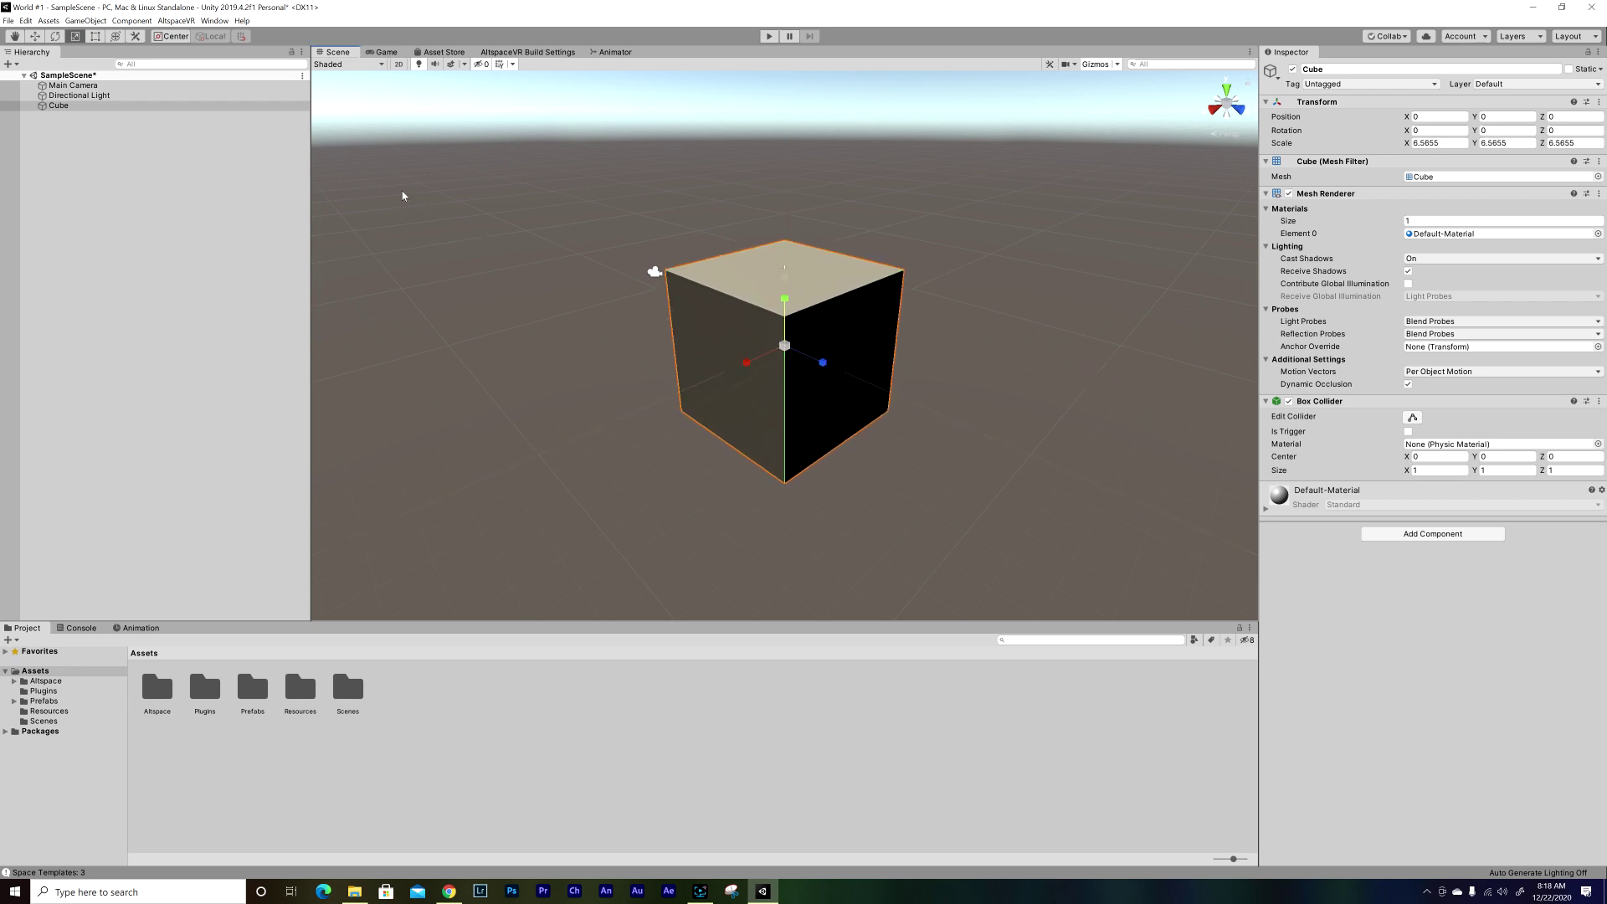
- Add a Plane at the origin
right_click(148, 144)
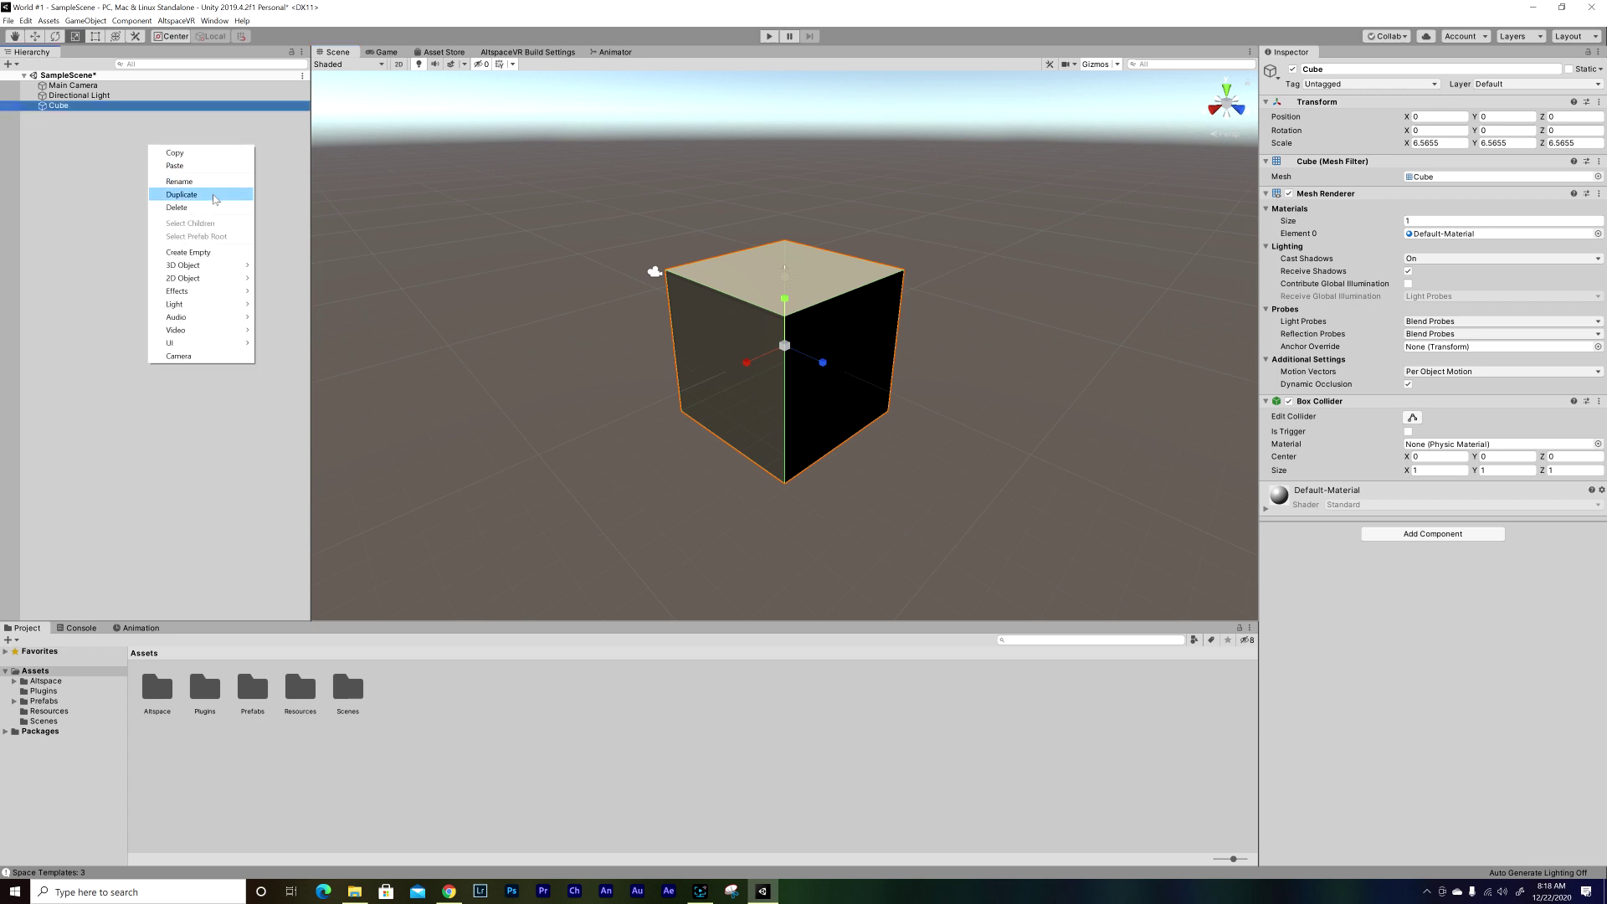
mouse_move(197, 266)
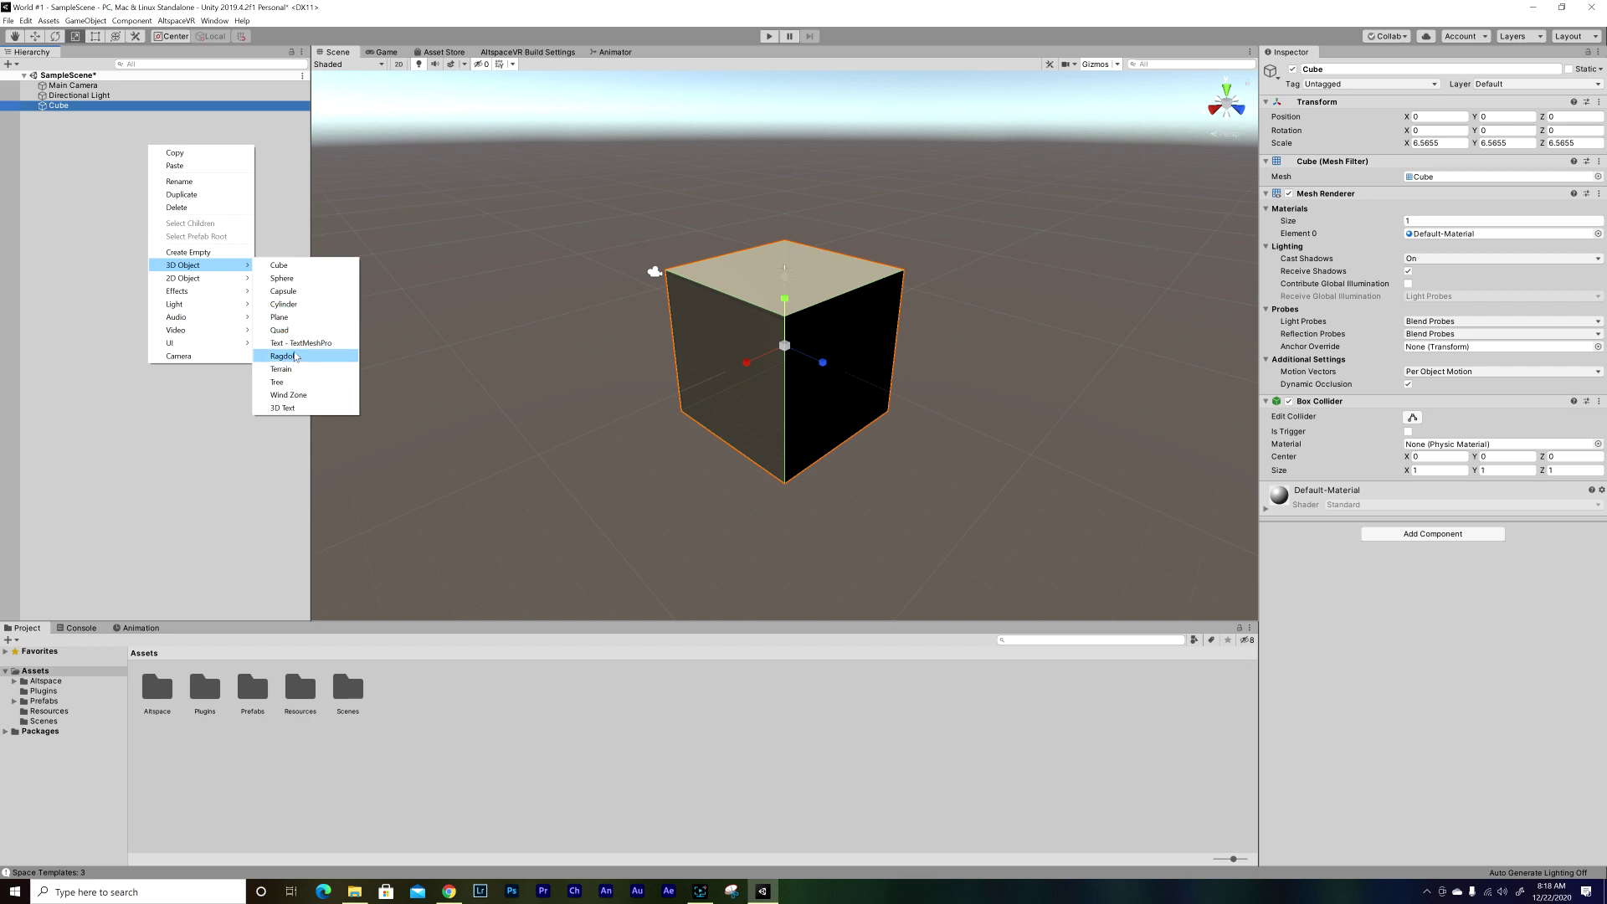
click(281, 317)
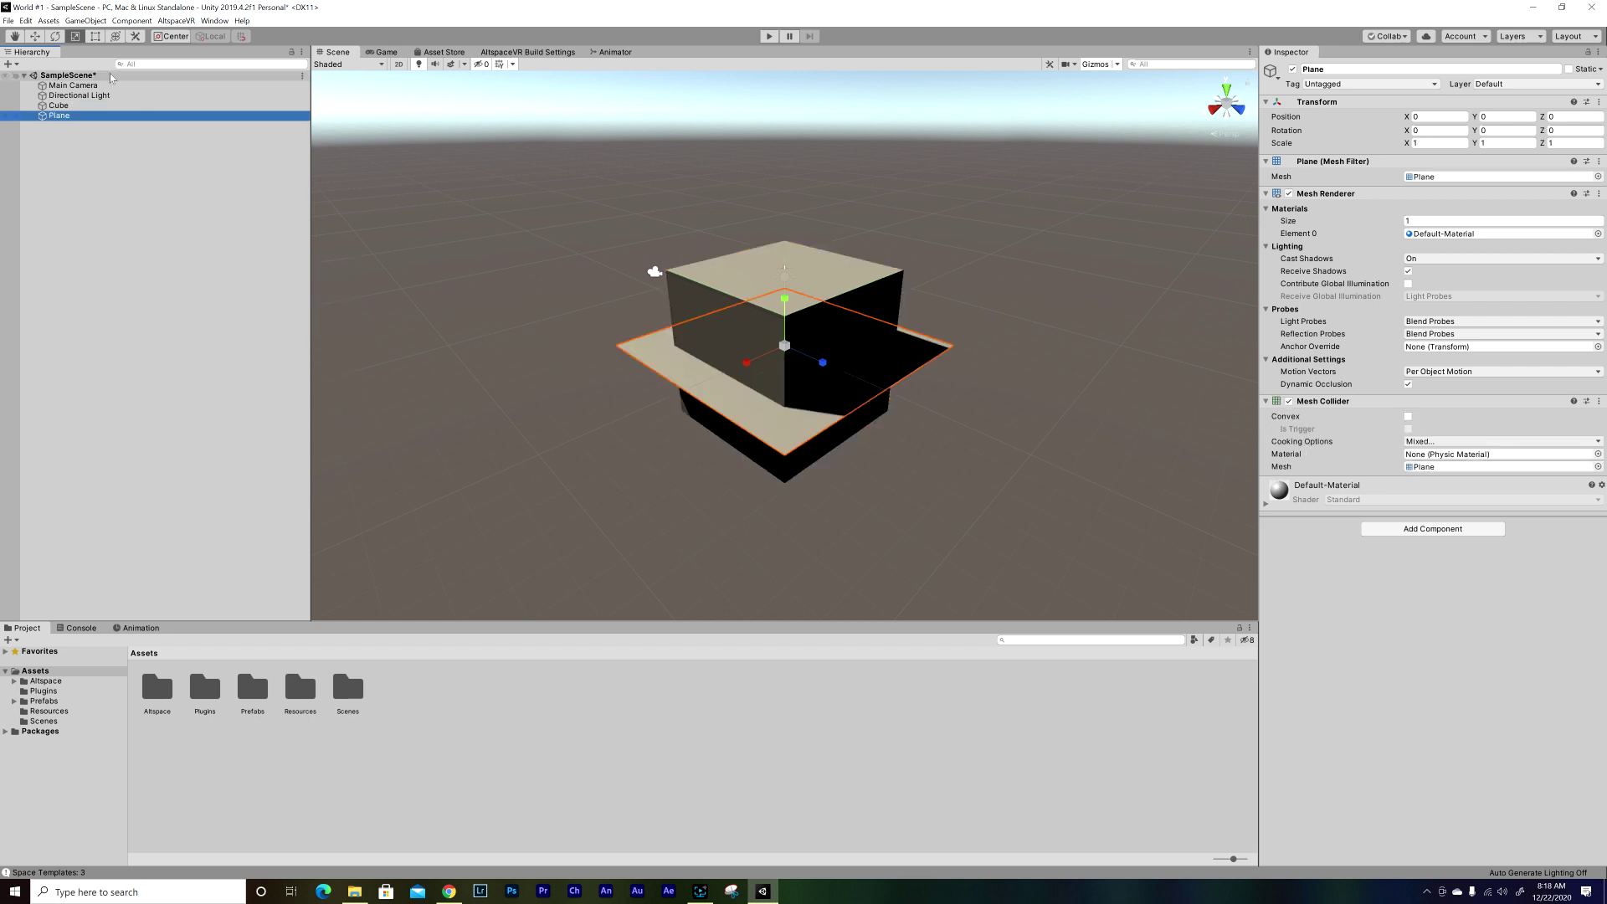
- Lower the Plane beneath the cube and scale it to 3.958 as a floor
click(34, 36)
drag(772, 303, 780, 459)
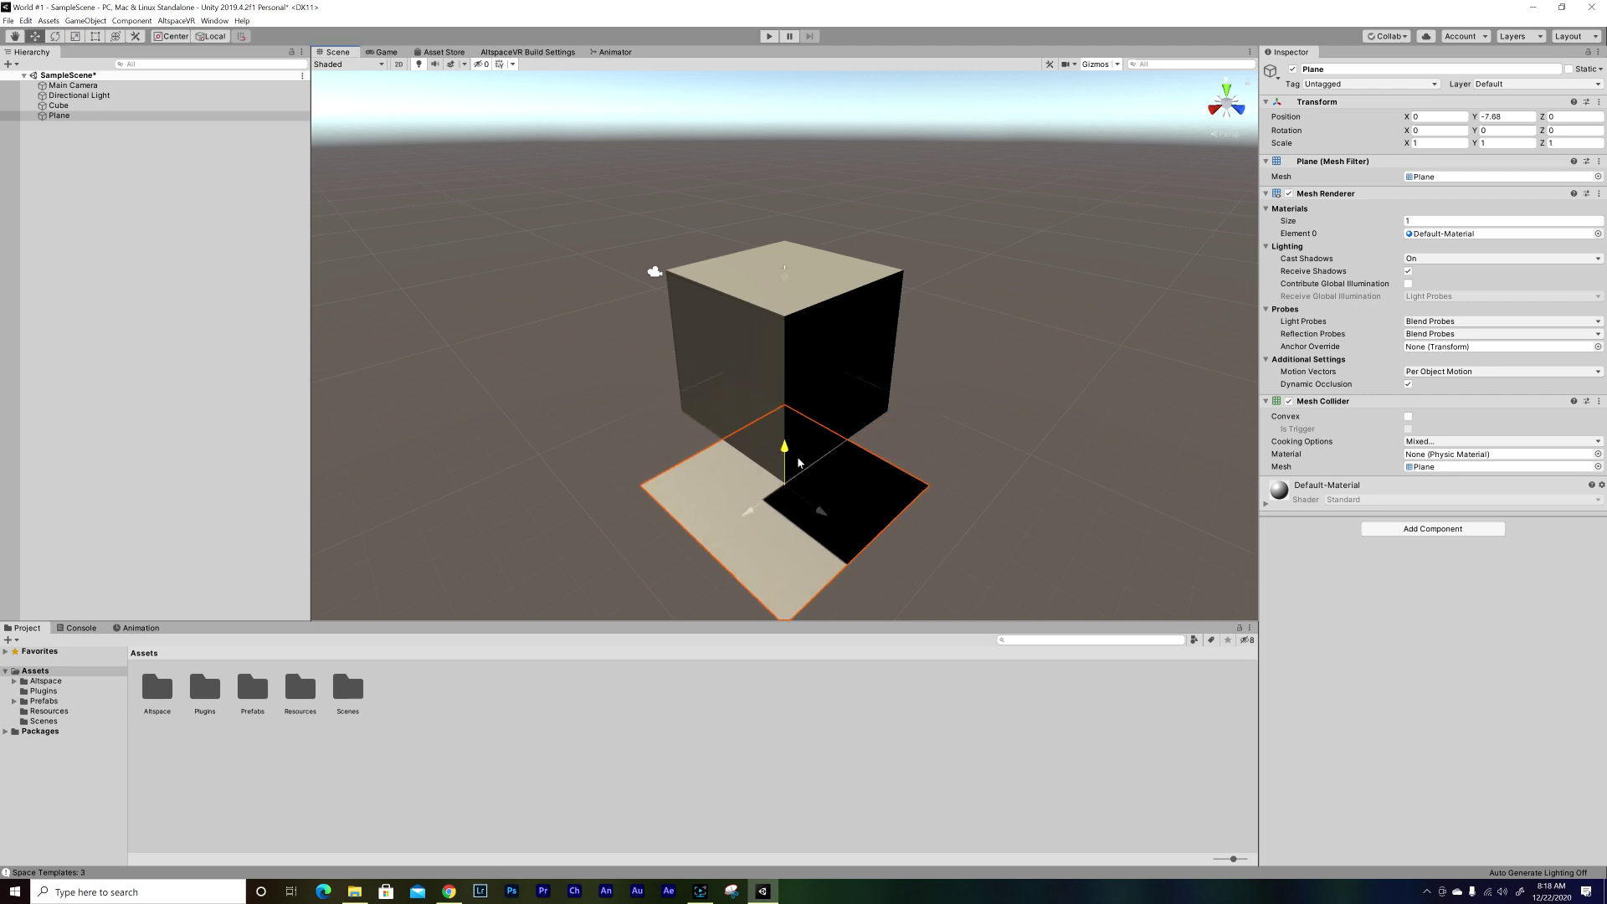
click(75, 36)
drag(786, 494, 943, 414)
middle_drag(943, 414, 921, 325)
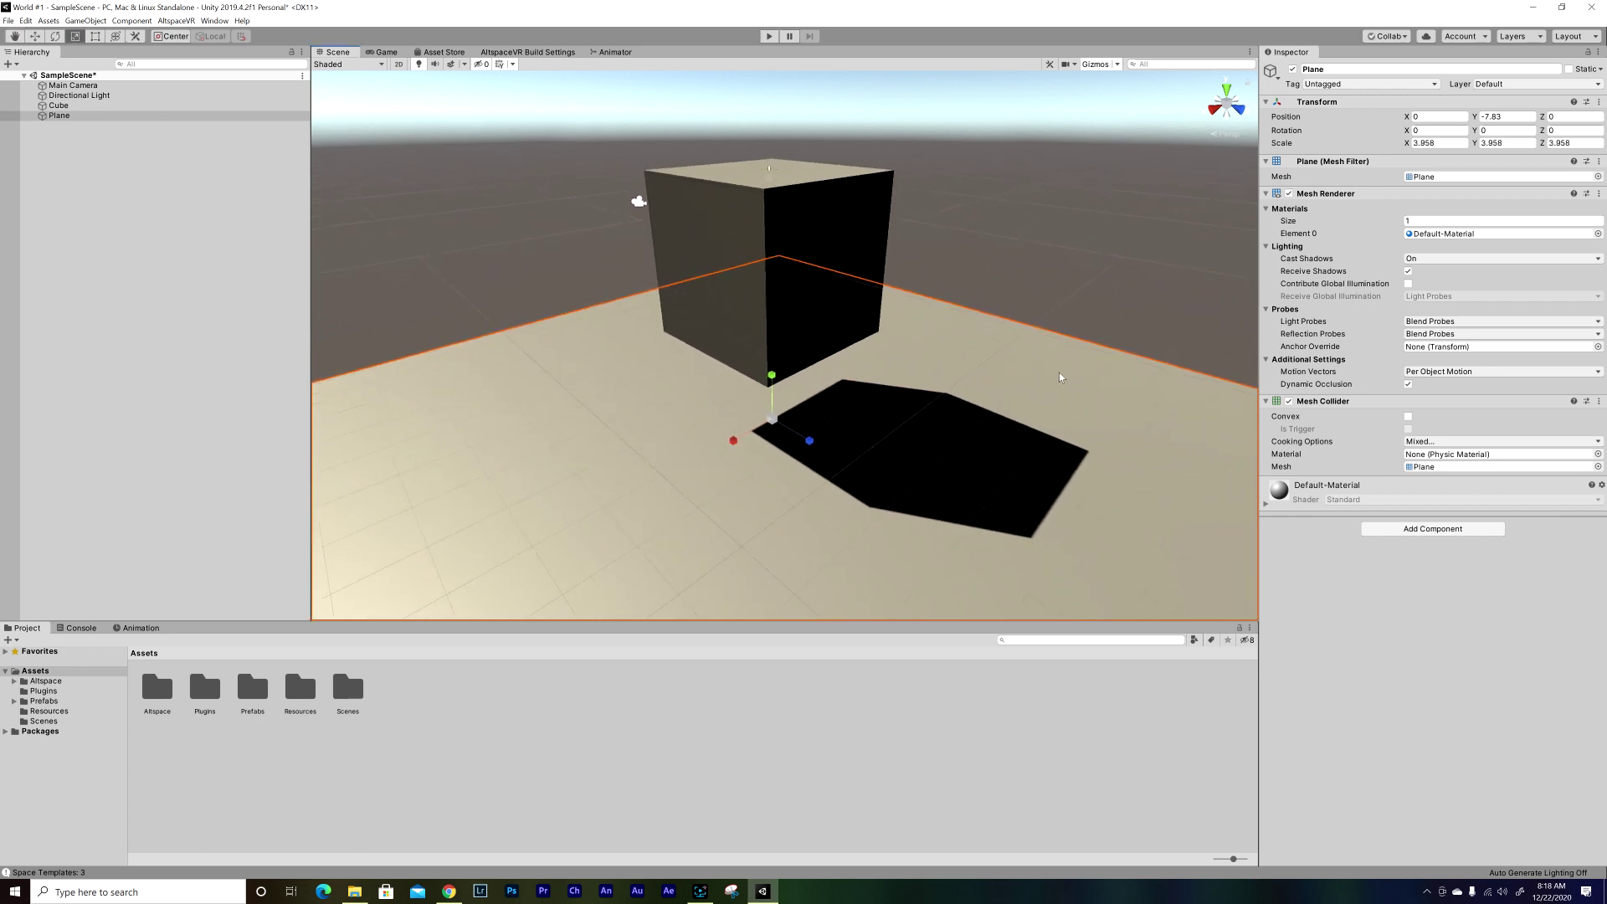
- Set the Plane's height to Y -9.09 and show the AltspaceVR Build Settings
scroll(817, 387, down, 2)
middle_drag(816, 388, 735, 362)
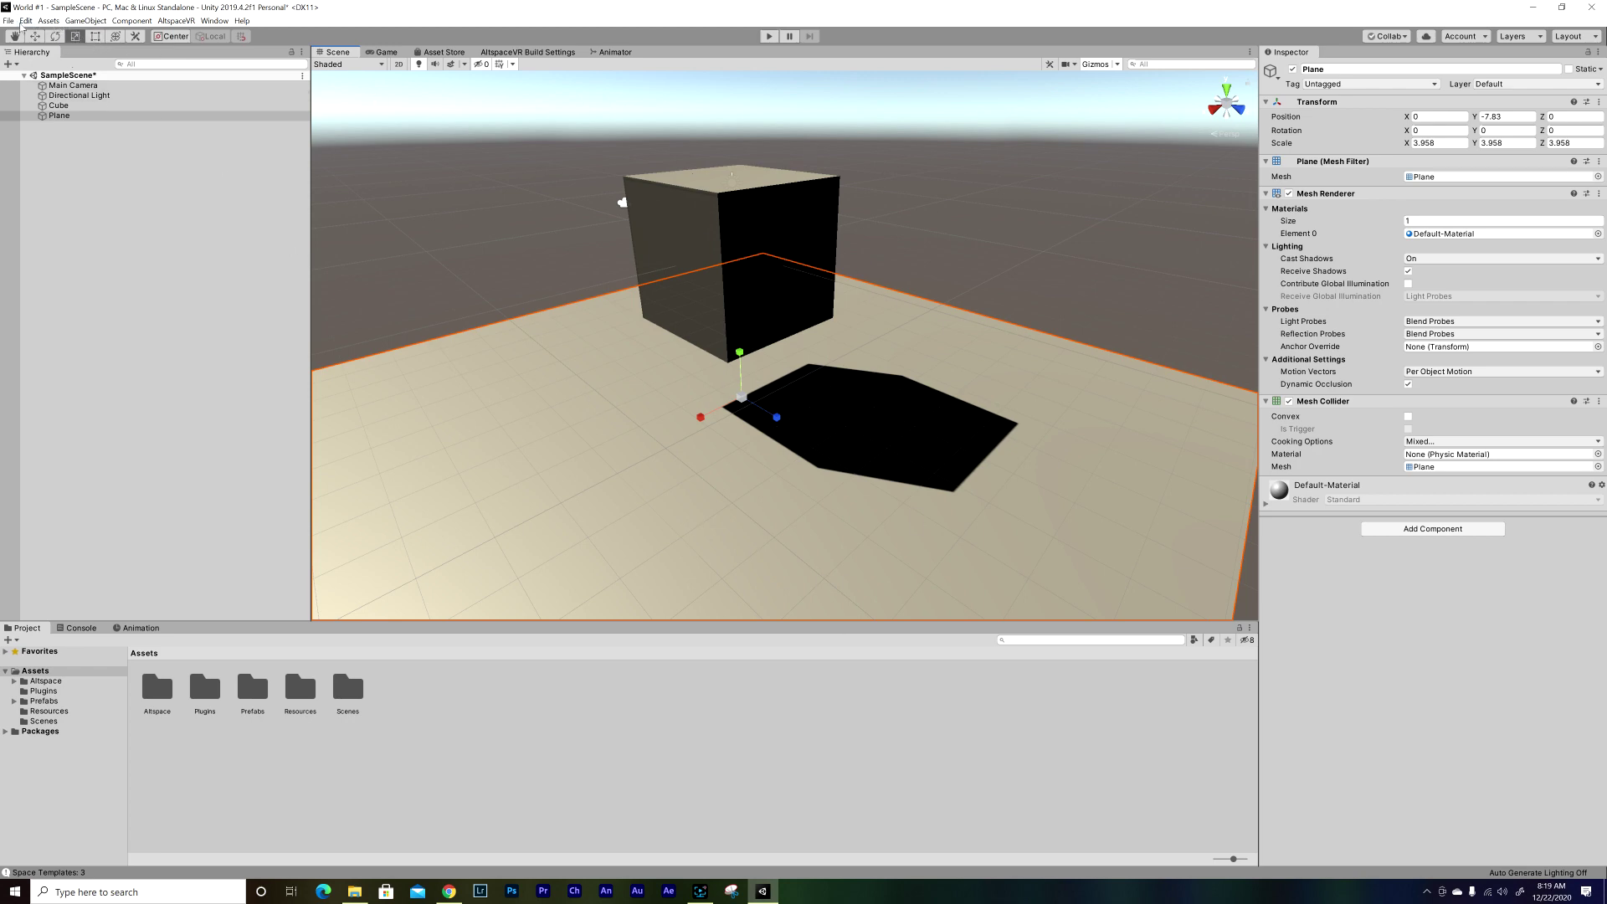
click(34, 36)
mouse_move(736, 365)
mouse_down()
mouse_move(736, 251)
mouse_move(745, 386)
mouse_up()
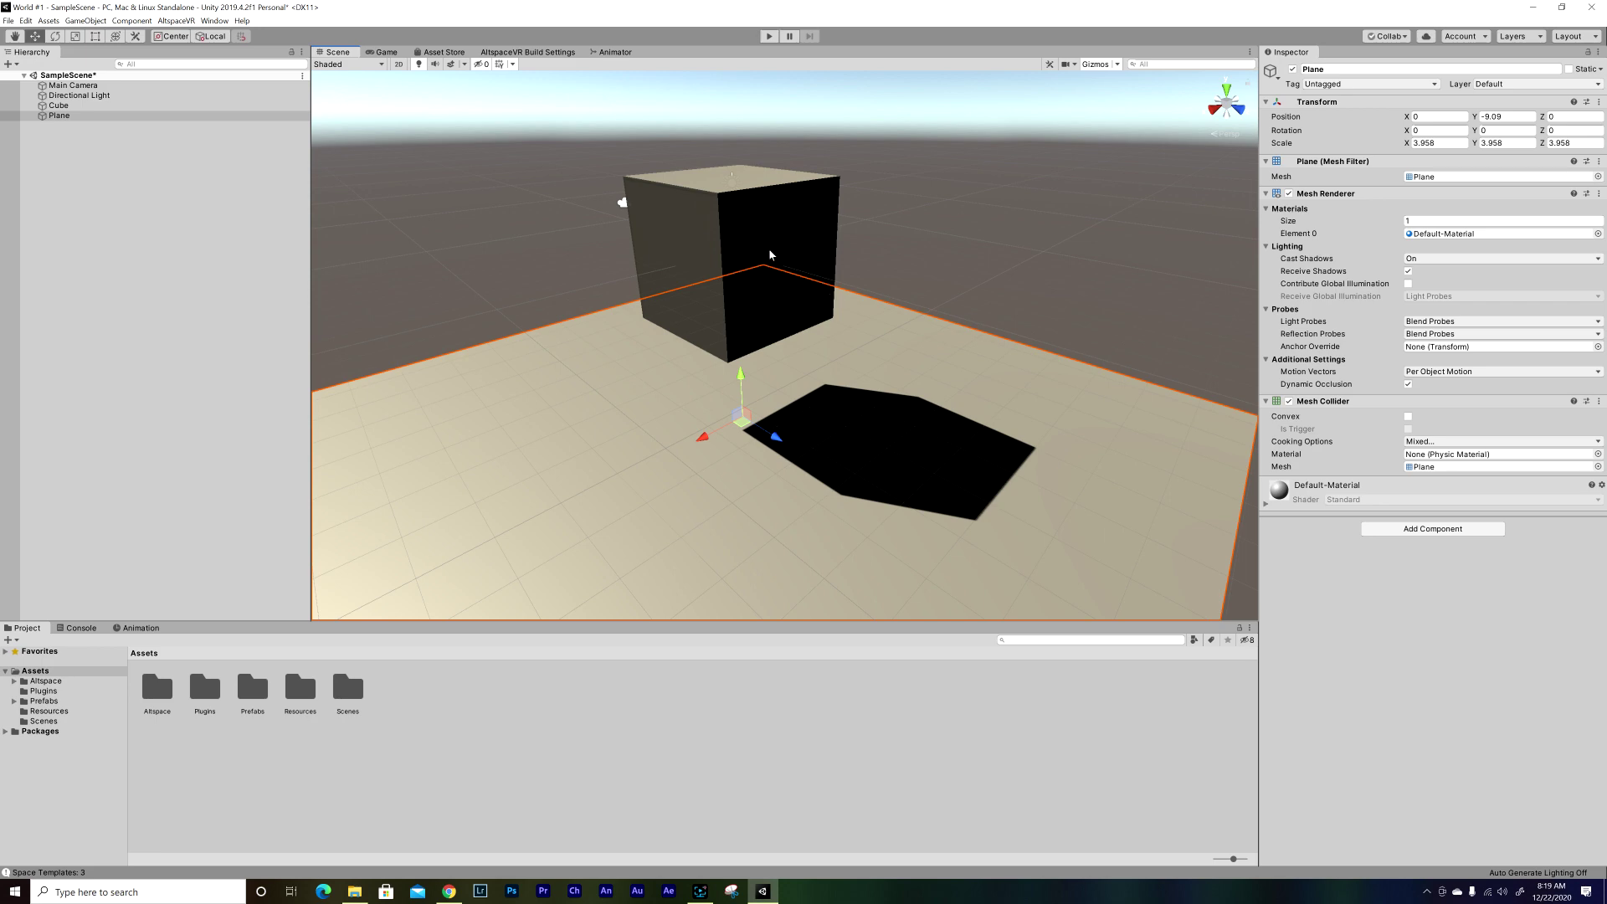
click(528, 52)
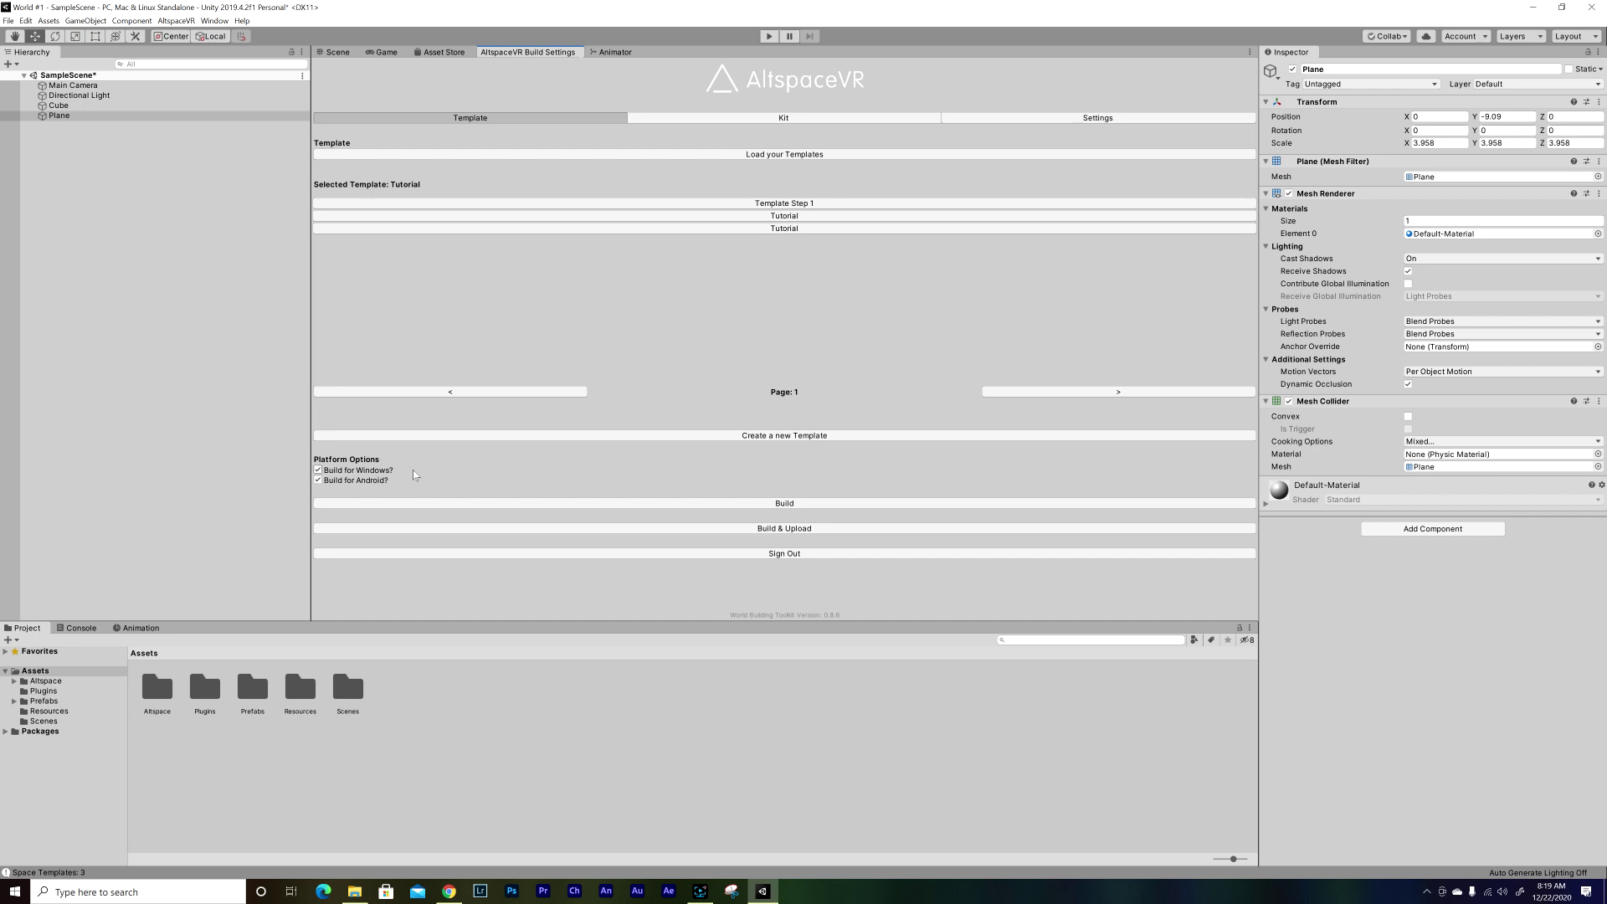
- Build and upload the cube-and-floor scene to AltspaceVR, then minimize Unity and move File Explorer aside
click(754, 530)
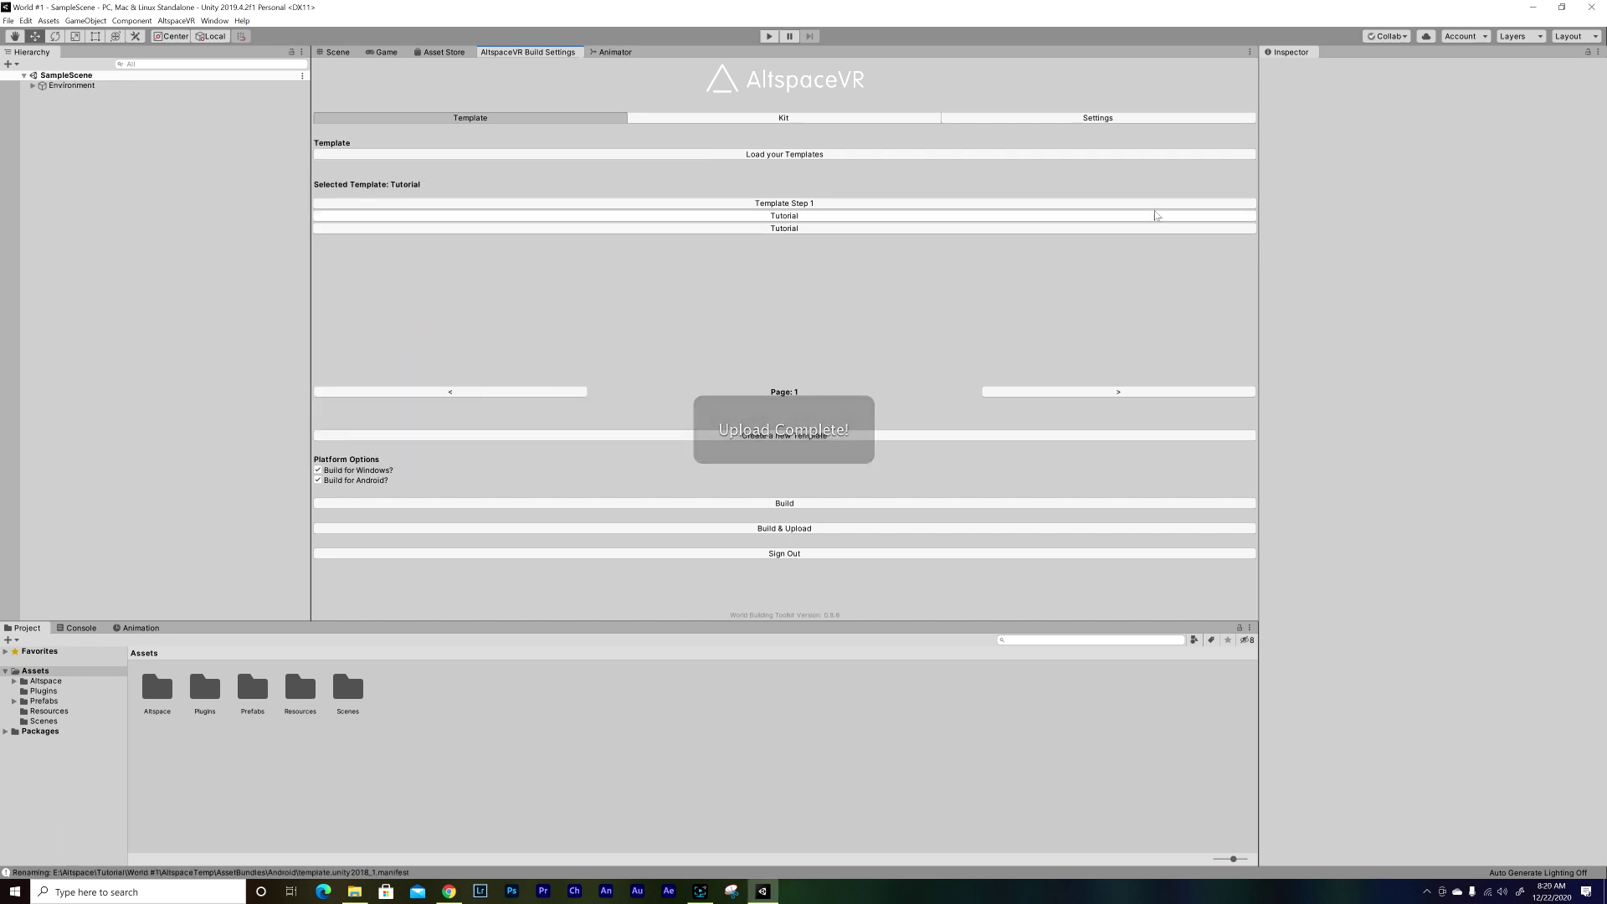
click(1535, 8)
drag(1085, 209, 1606, 402)
- Back in the browser, open the Templates list and review Template Step 1's details
click(449, 891)
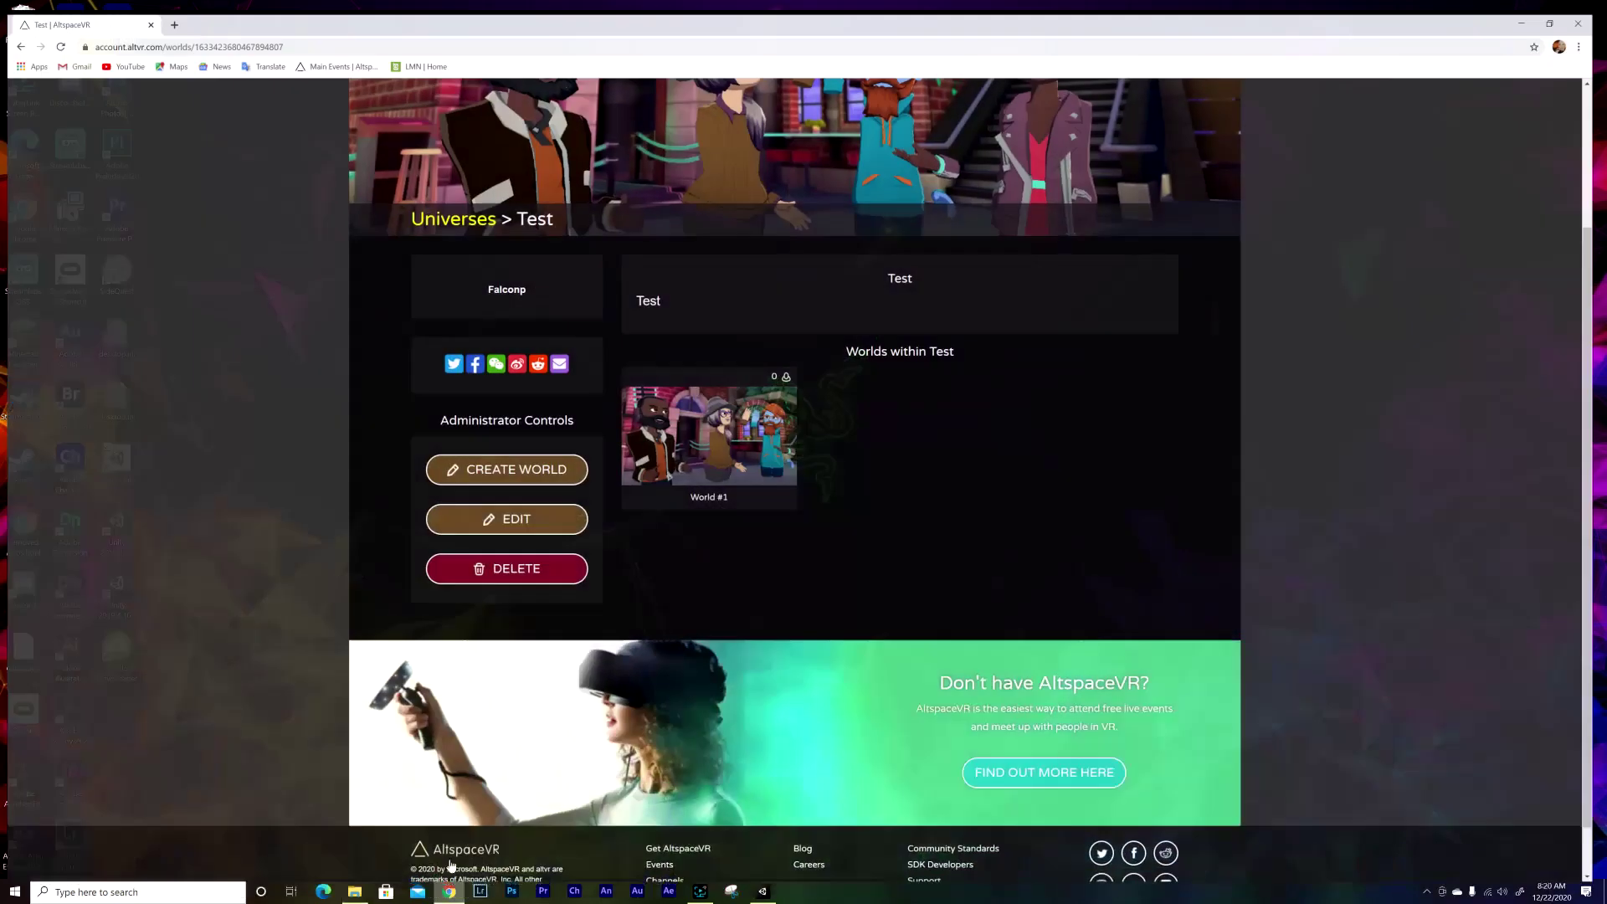
scroll(671, 382, up, 2)
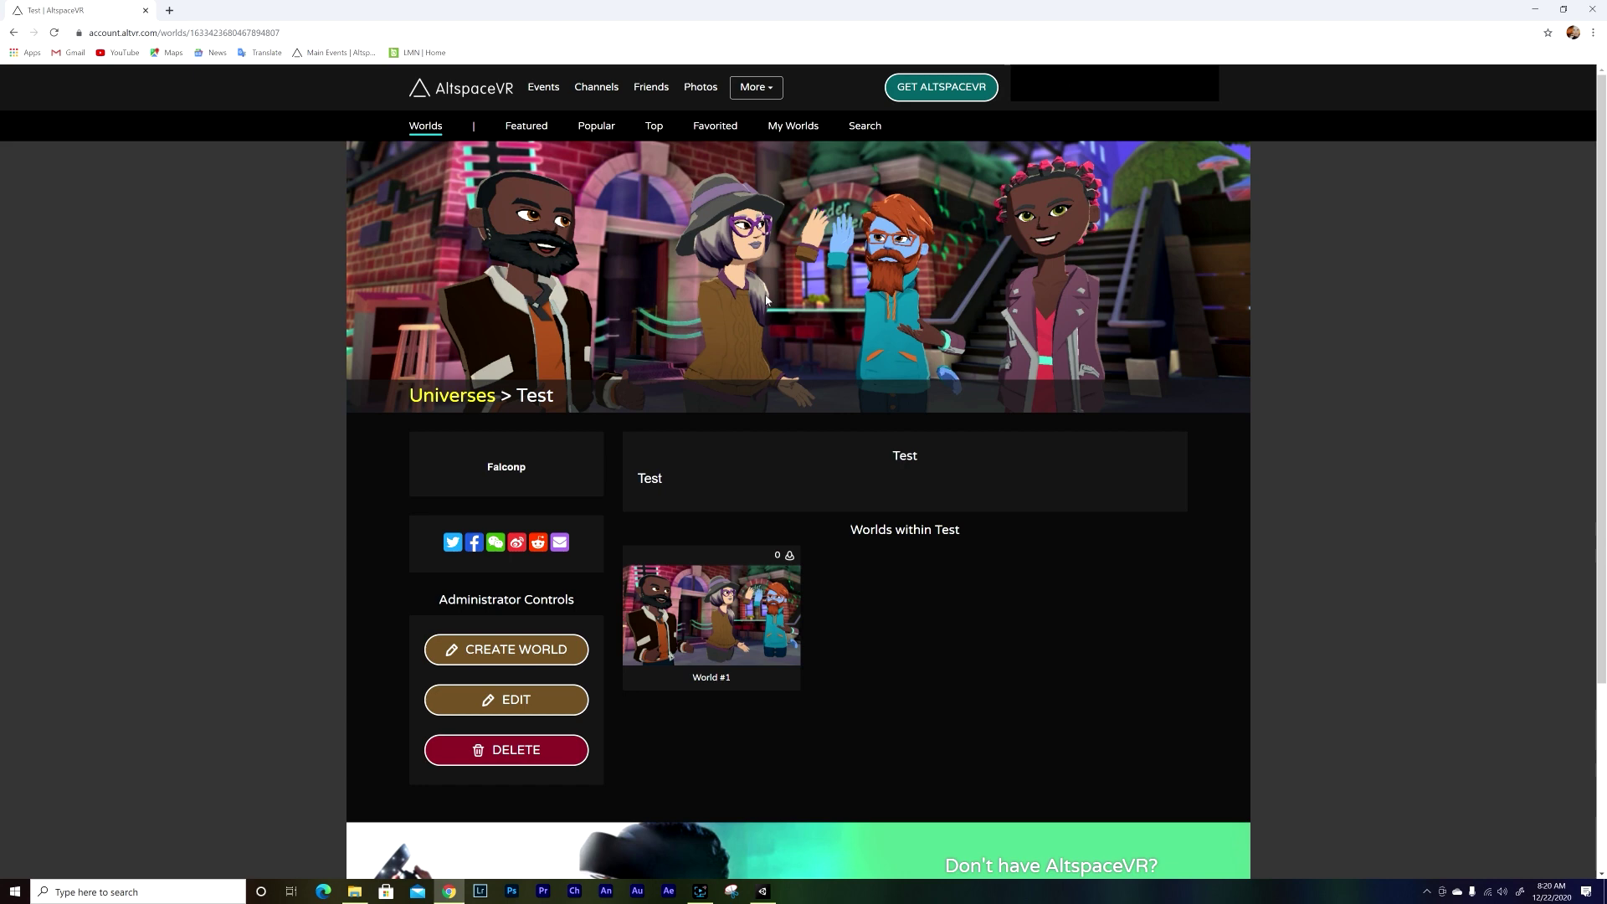
click(756, 87)
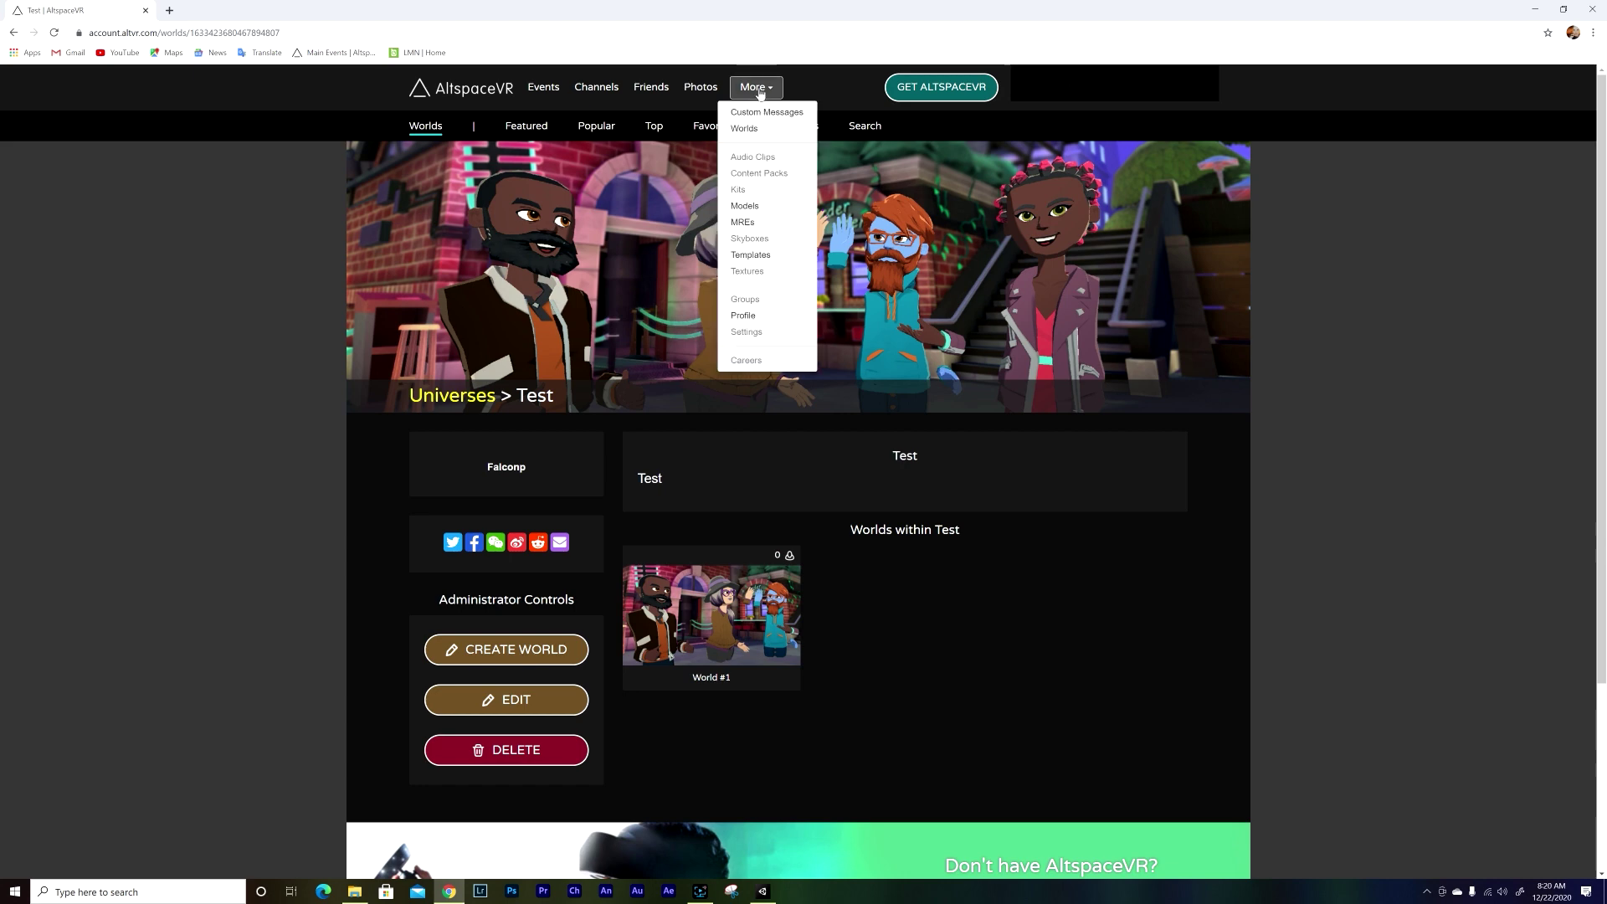
click(750, 254)
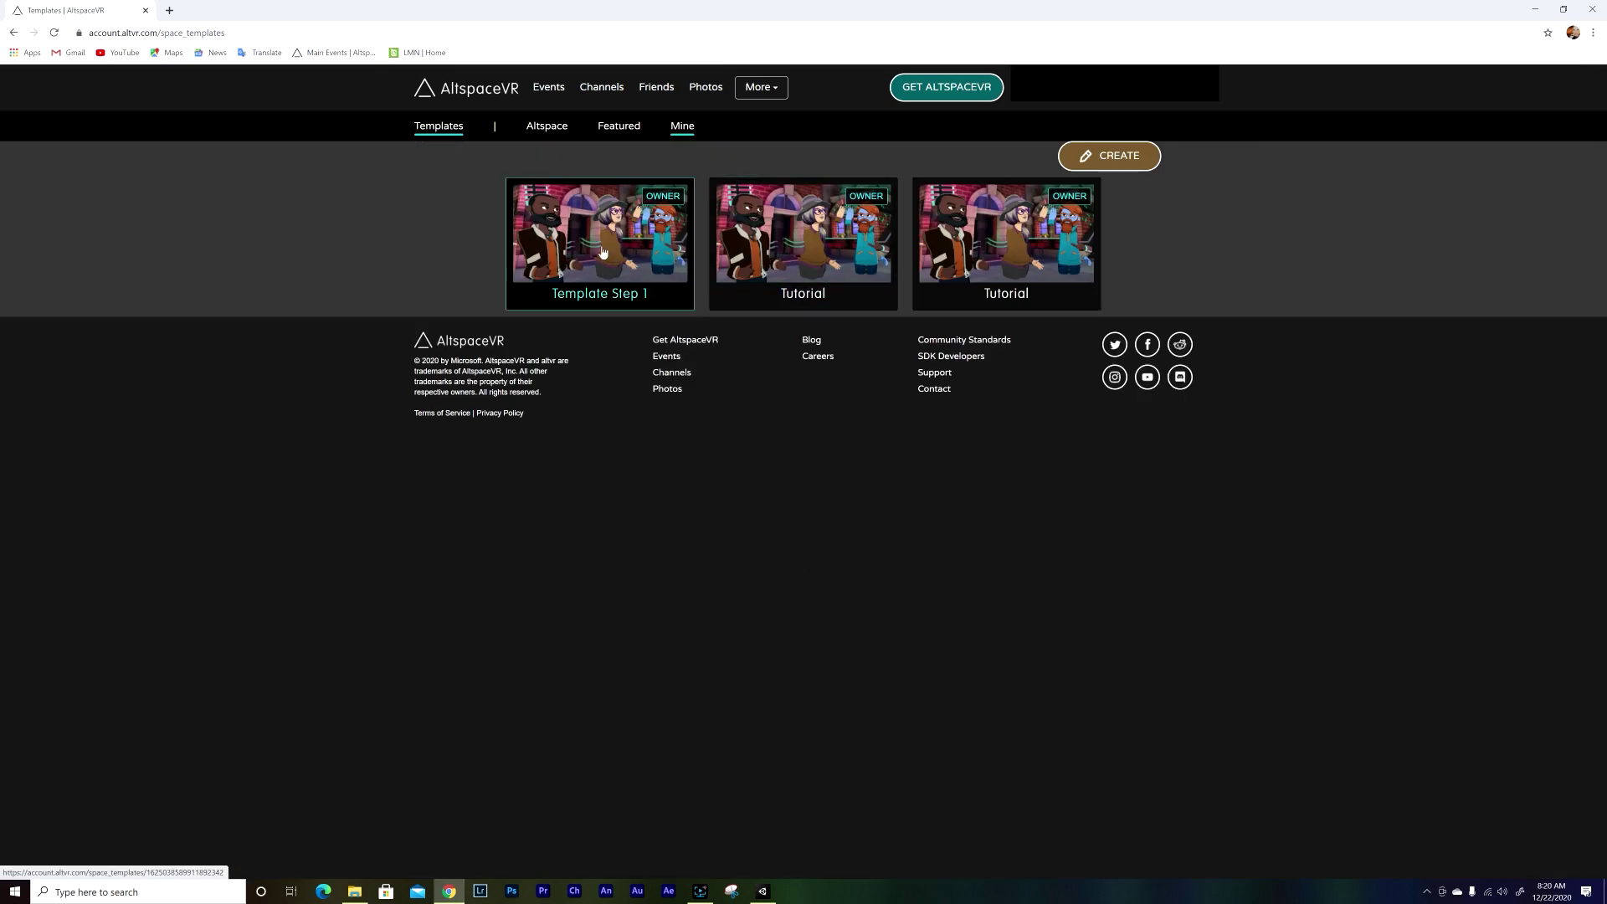
click(603, 254)
scroll(632, 499, down, 2)
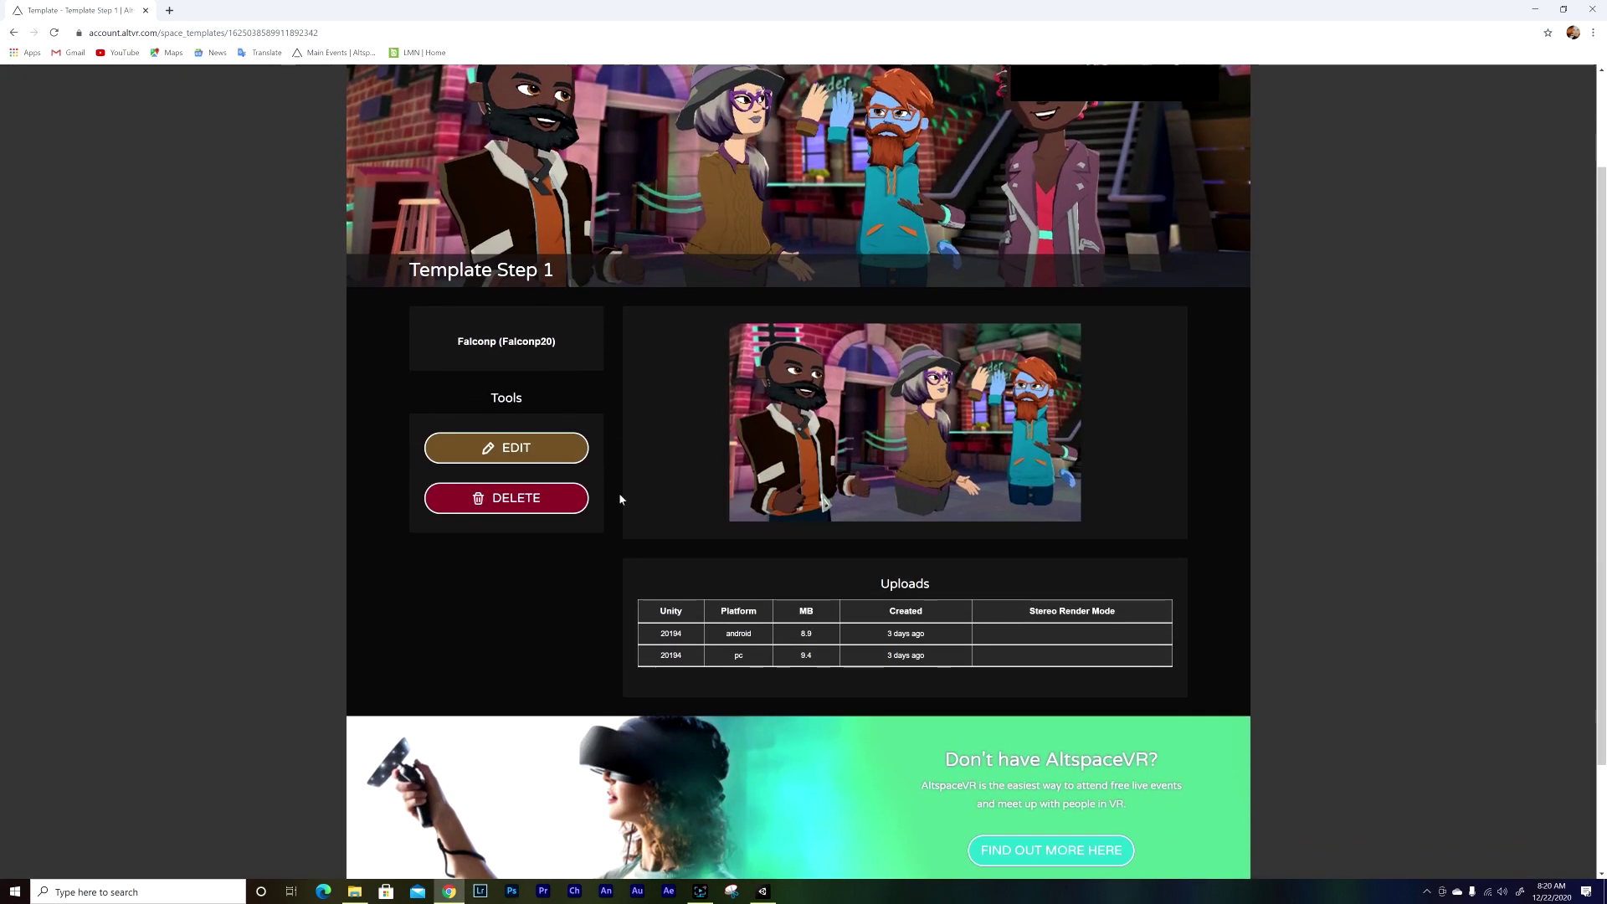
scroll(588, 456, up, 2)
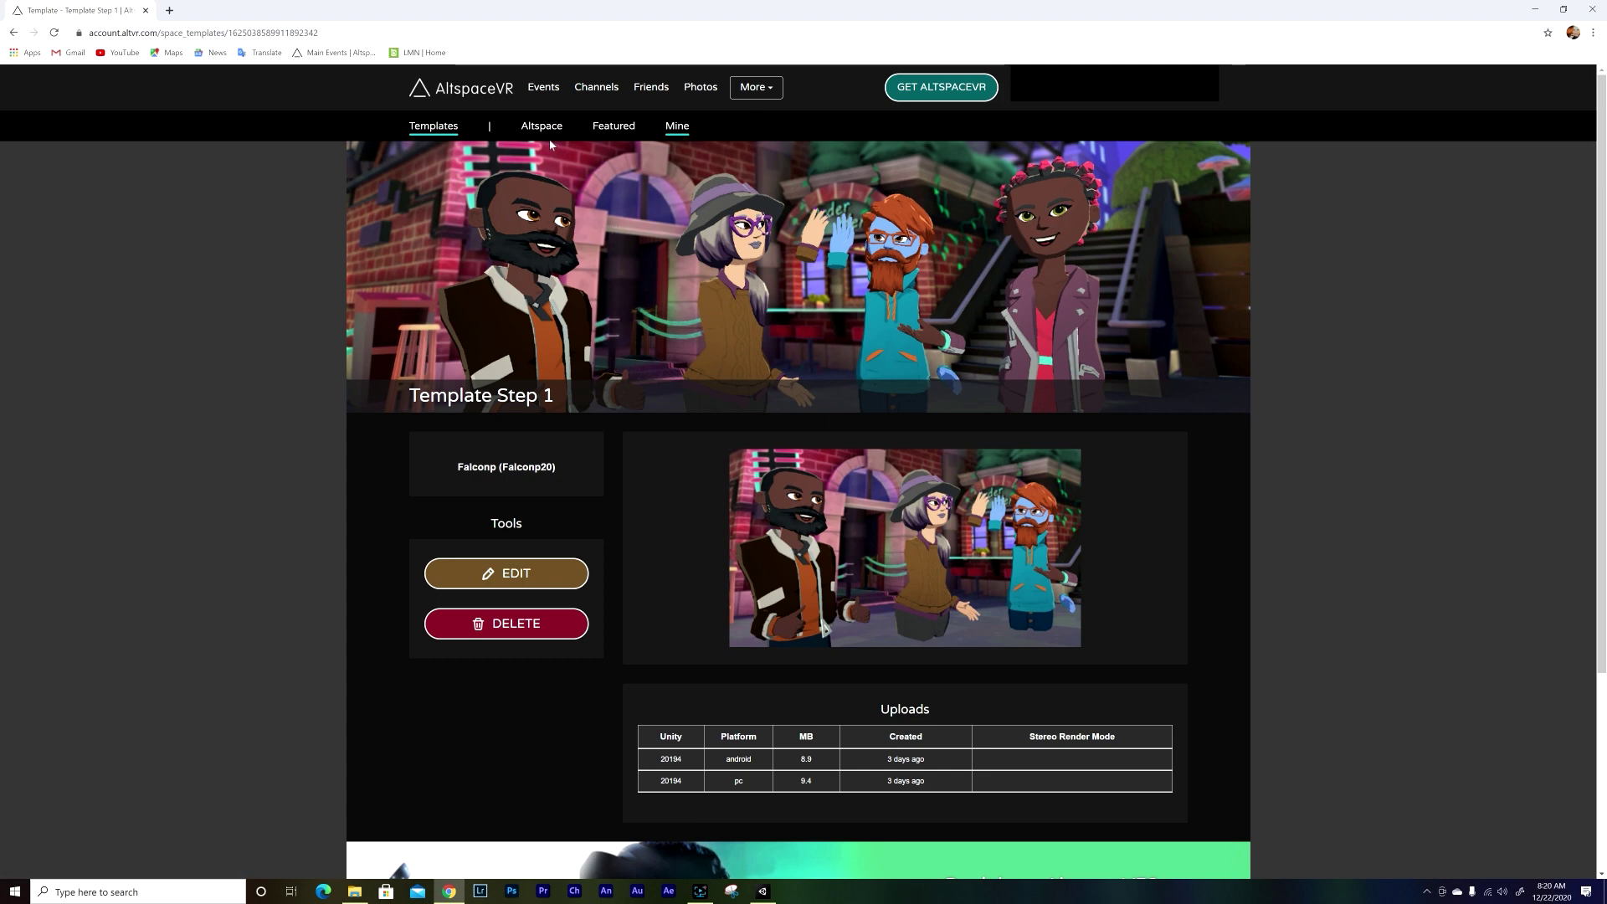
click(753, 88)
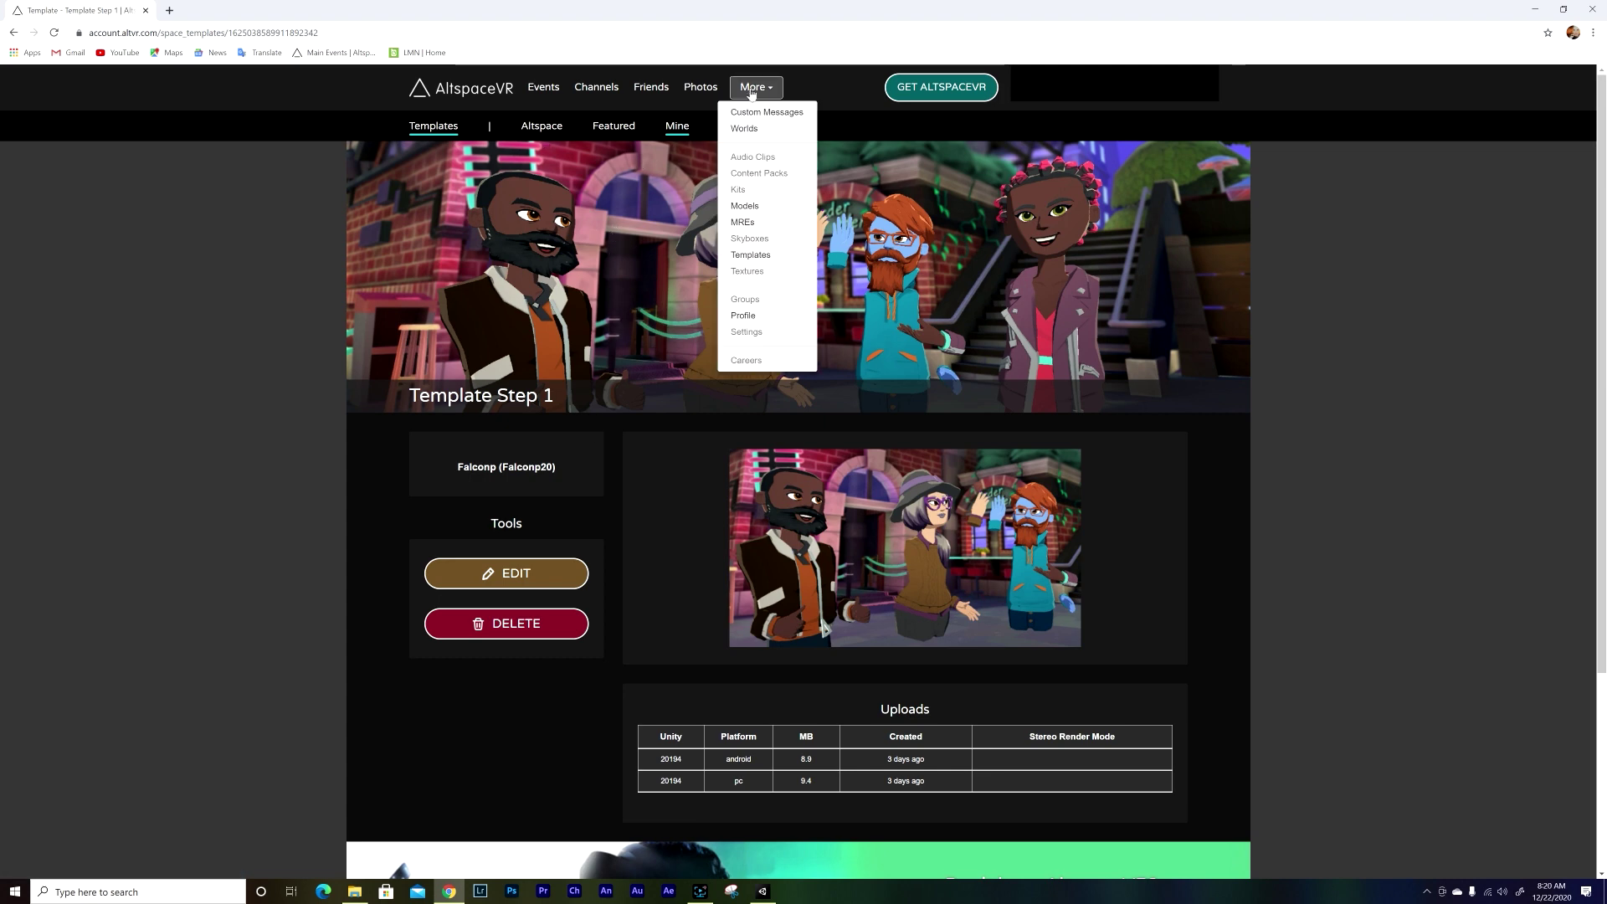
click(752, 257)
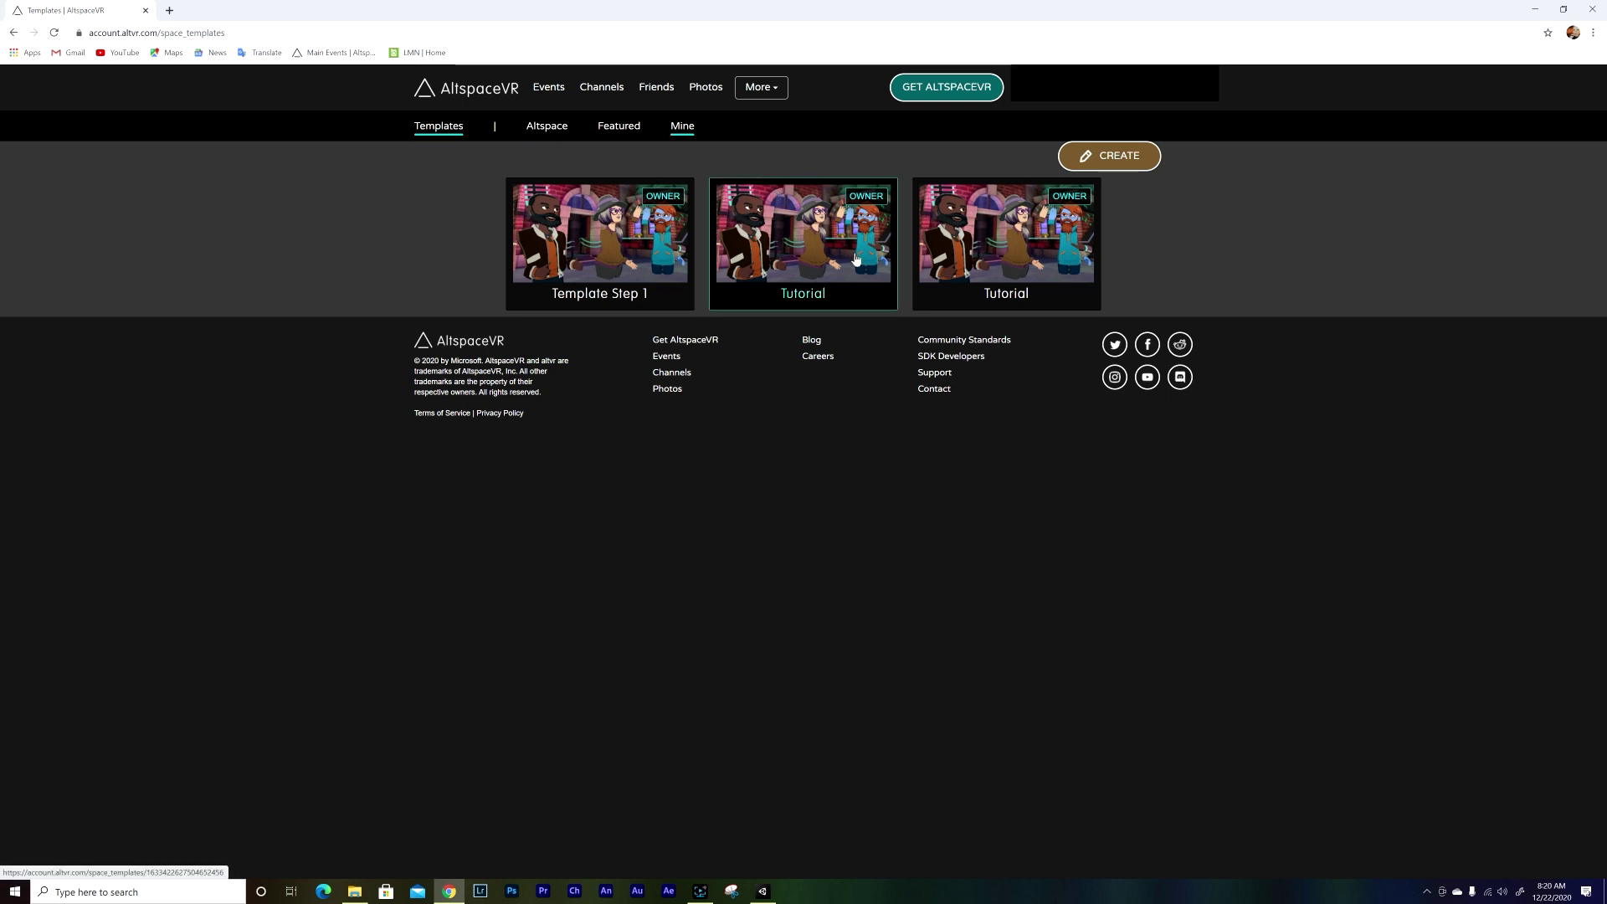
- Inspect the details of both Tutorial templates
click(757, 89)
click(804, 243)
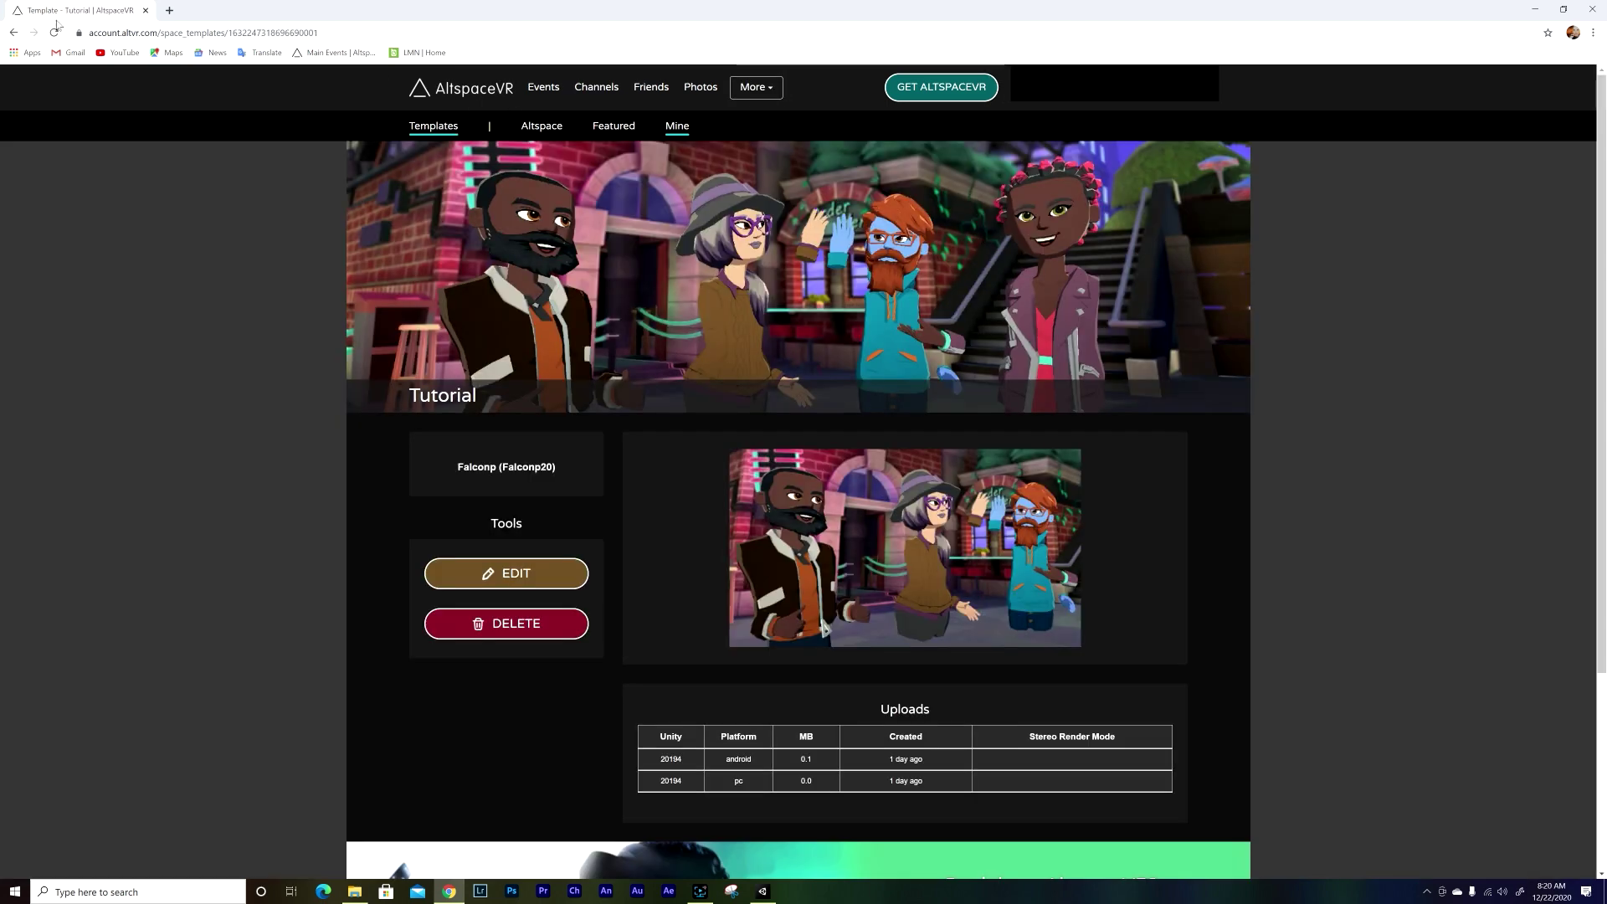
click(13, 33)
click(831, 259)
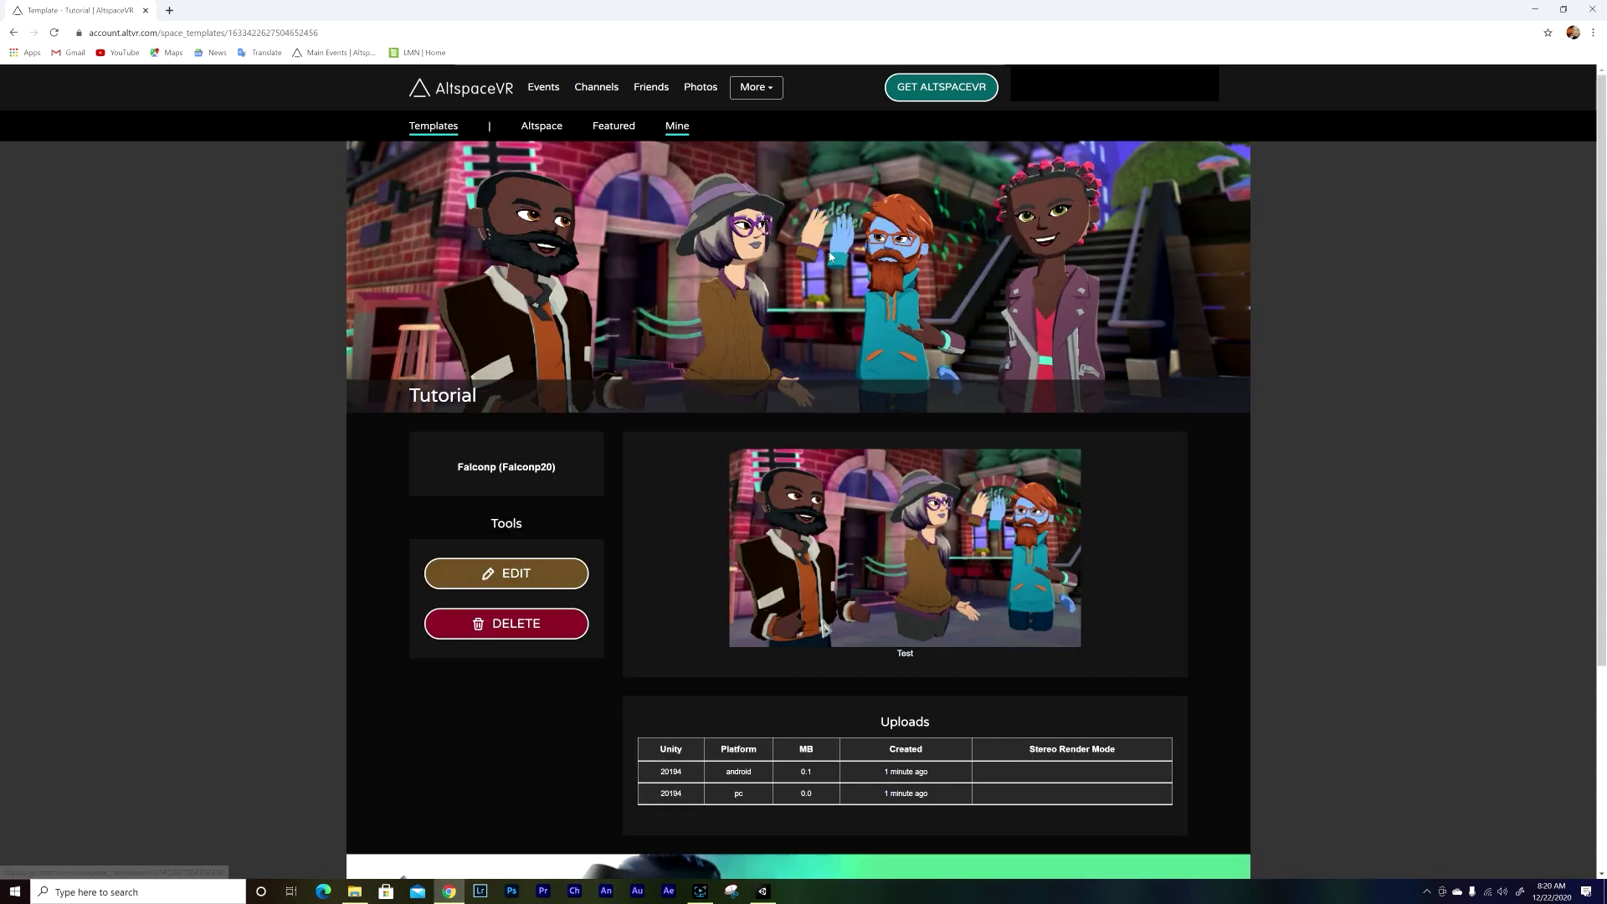
scroll(788, 490, down, 1)
scroll(789, 490, down, 1)
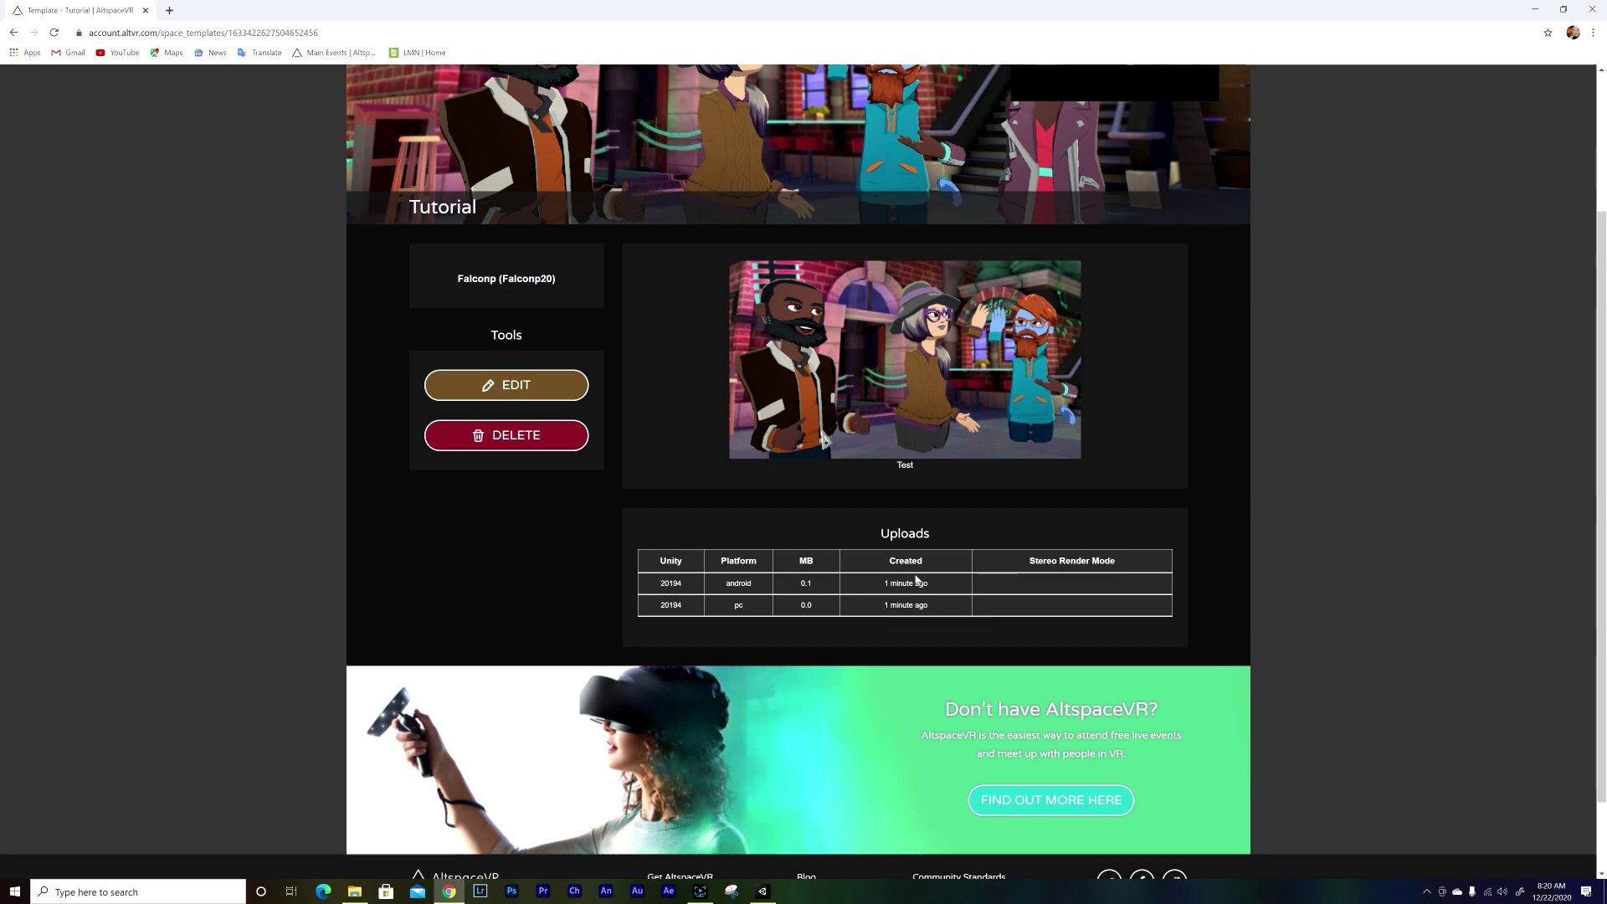
scroll(916, 578, up, 2)
- Go to the worlds listing and show My Worlds with the Test universe
click(757, 88)
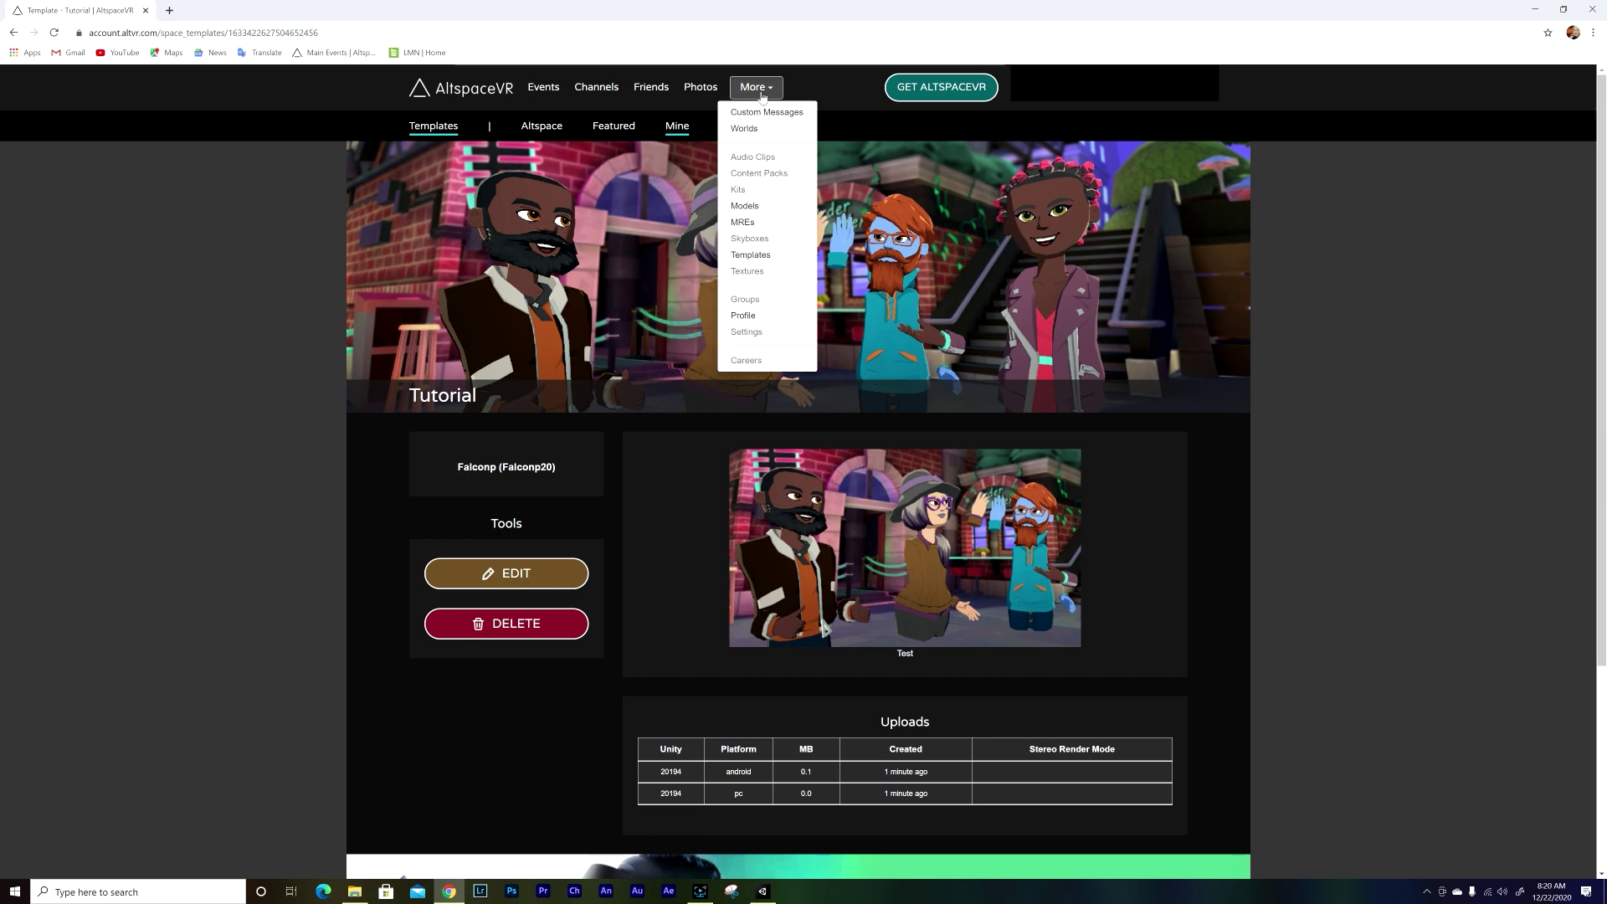
click(744, 129)
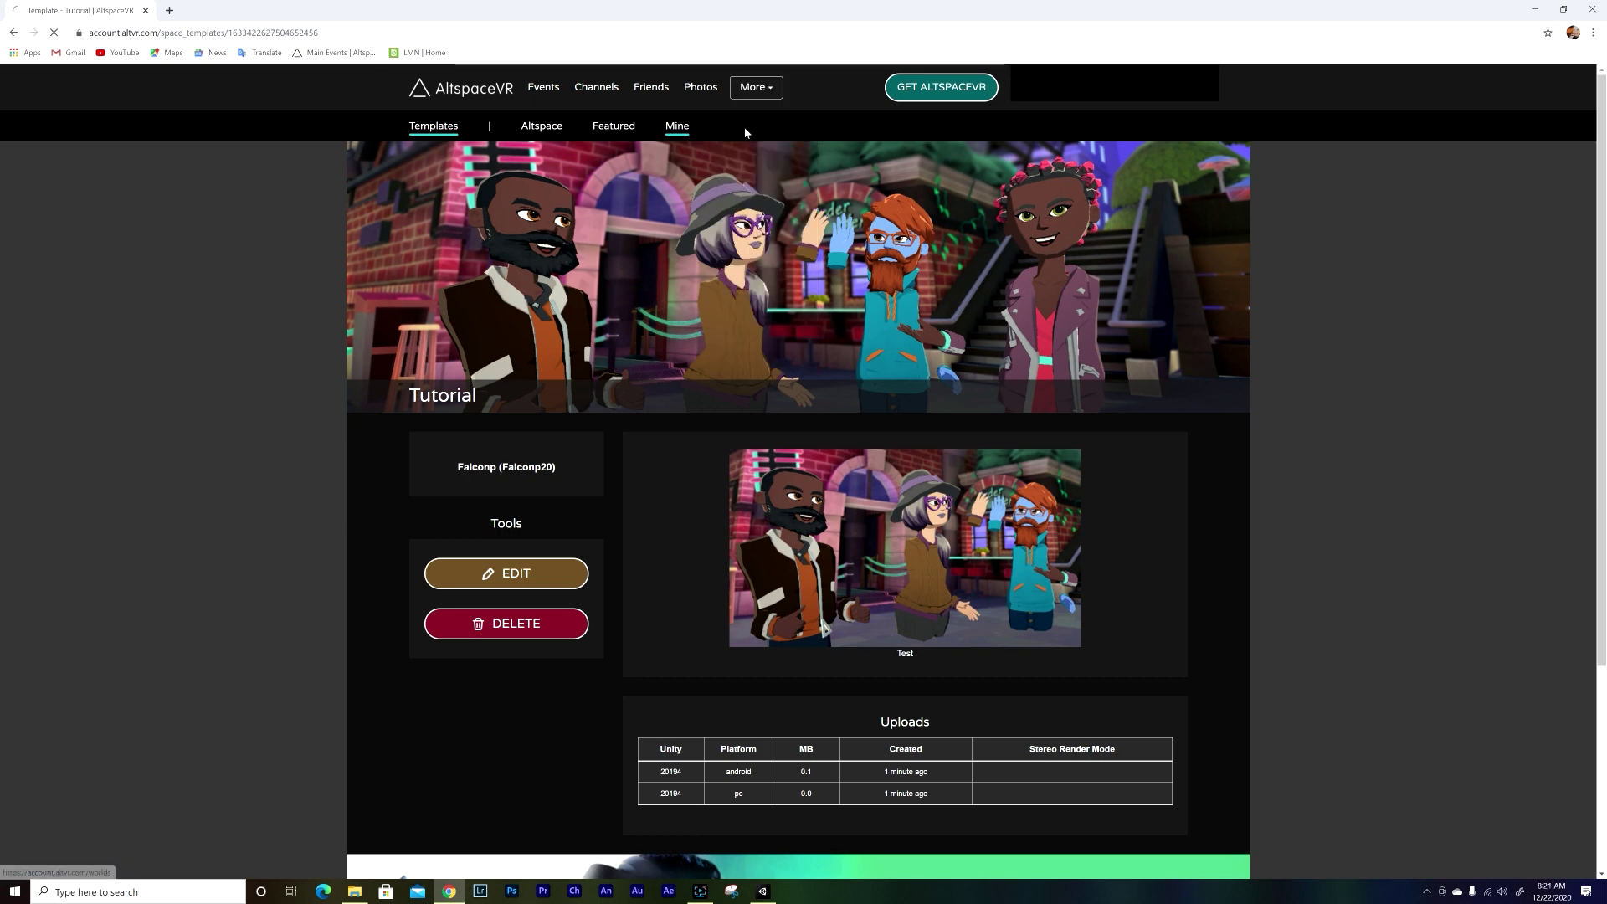
click(792, 126)
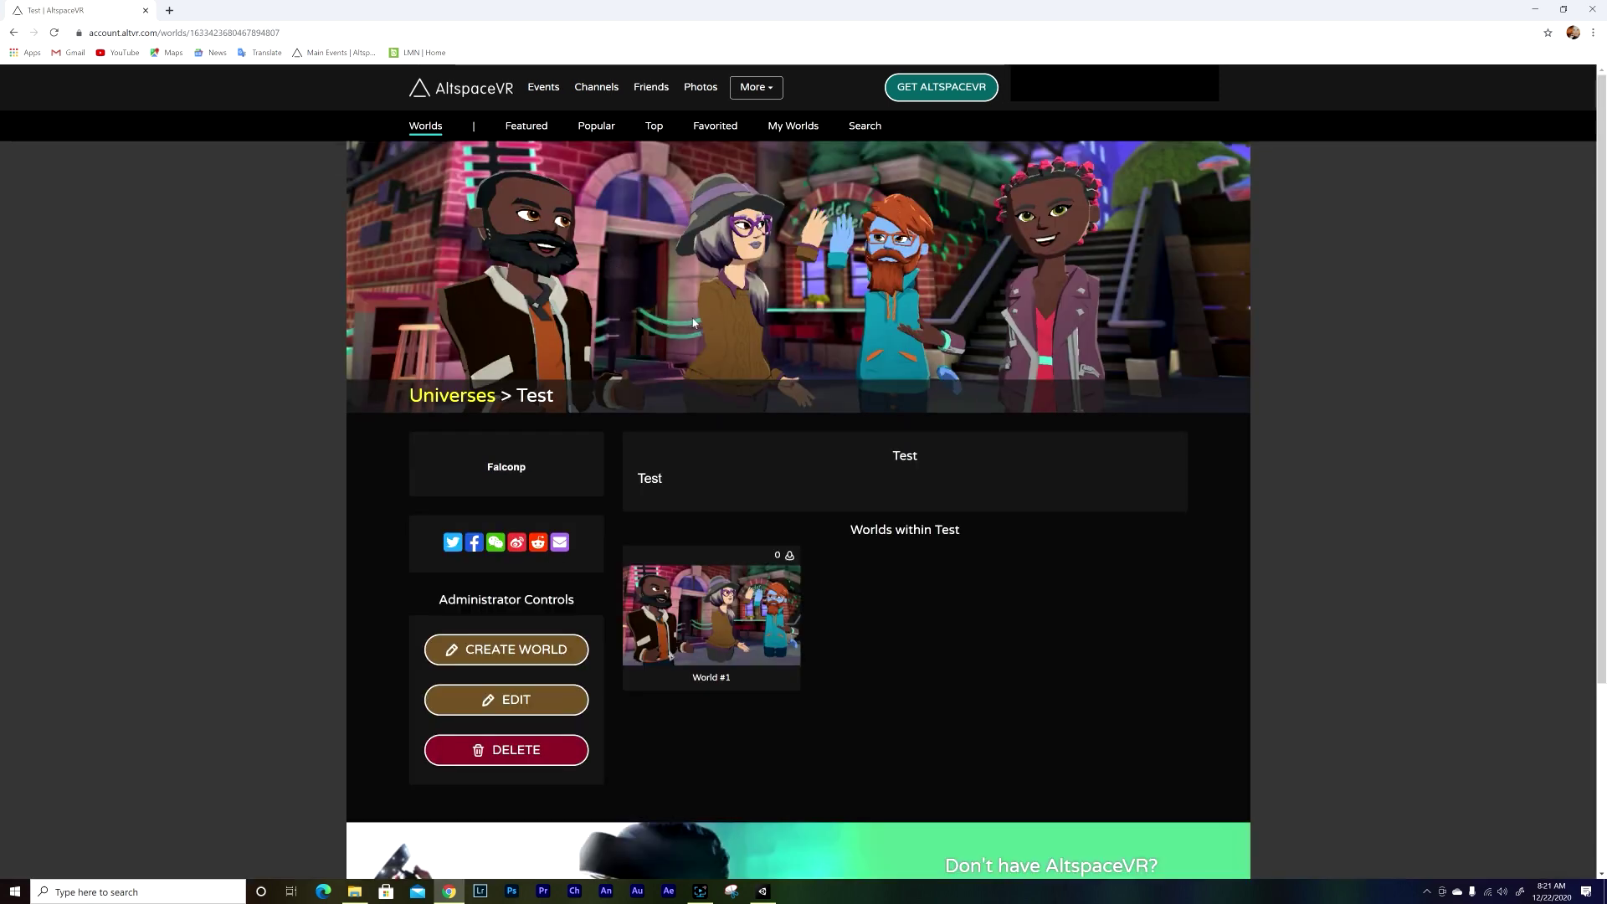
scroll(702, 456, down, 2)
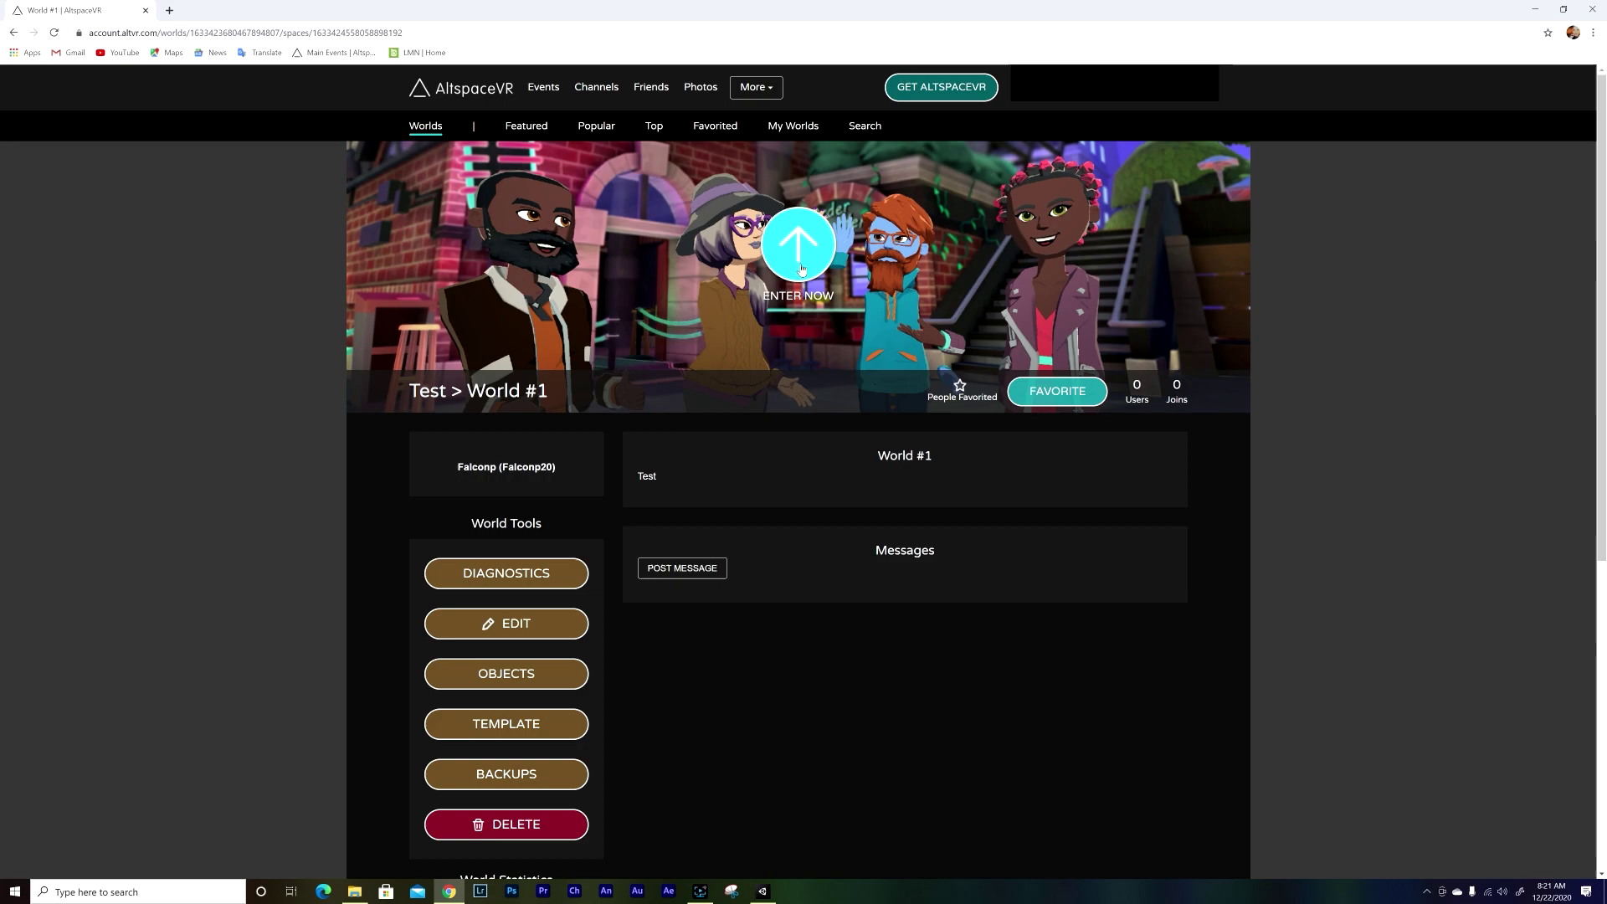
- Enter World #1, dismiss the welcome, check the cube floats above the floor, then close the app
click(801, 268)
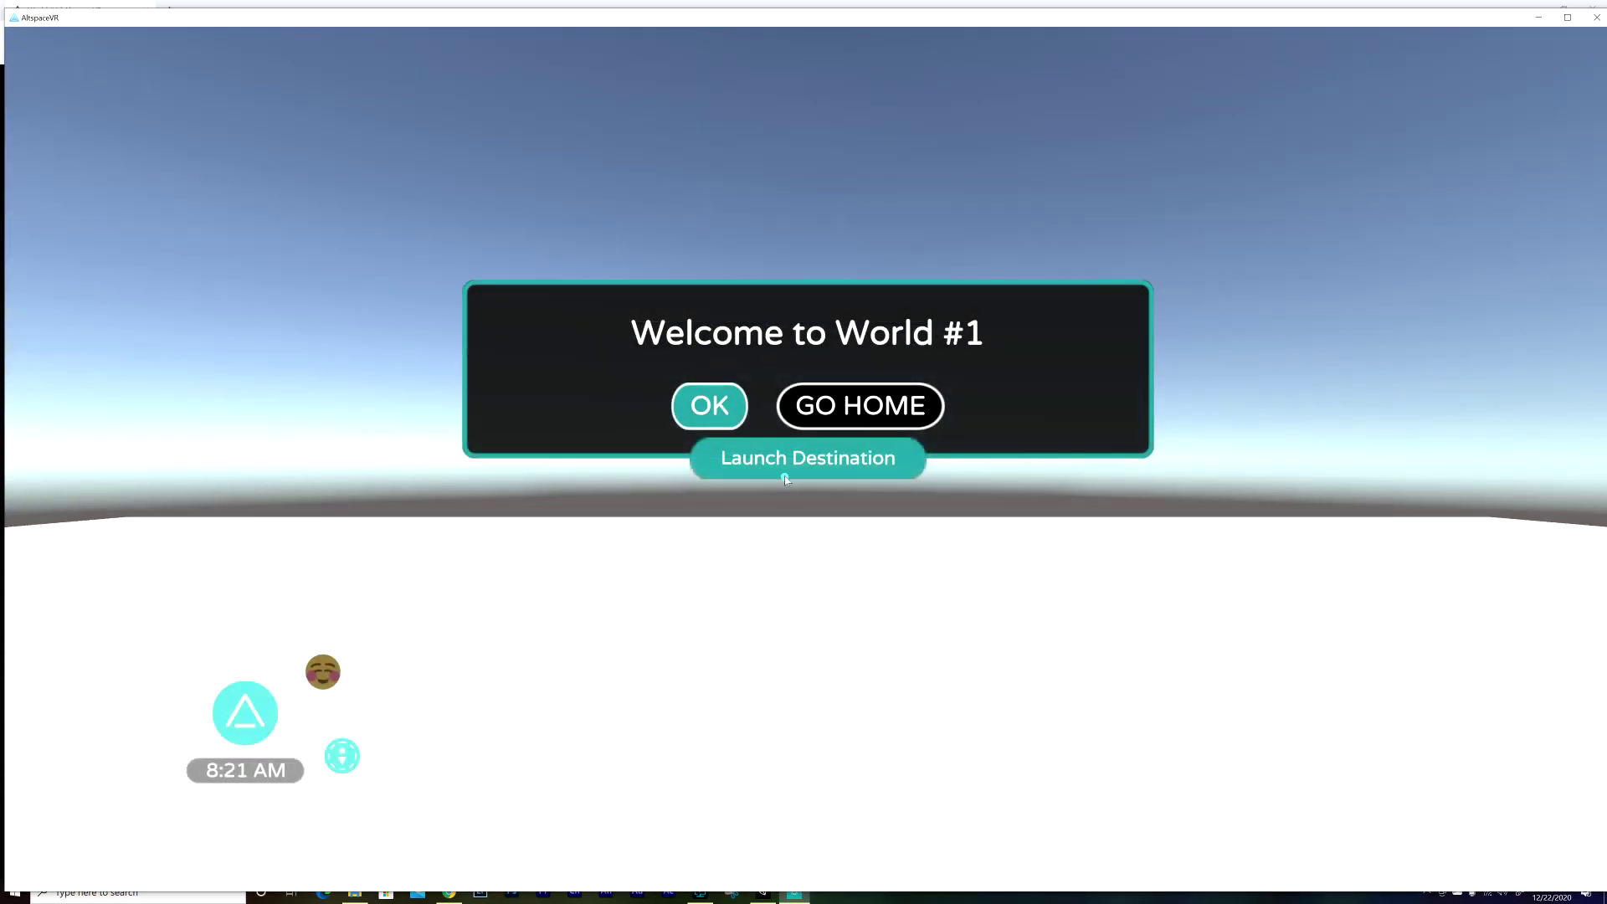
click(730, 422)
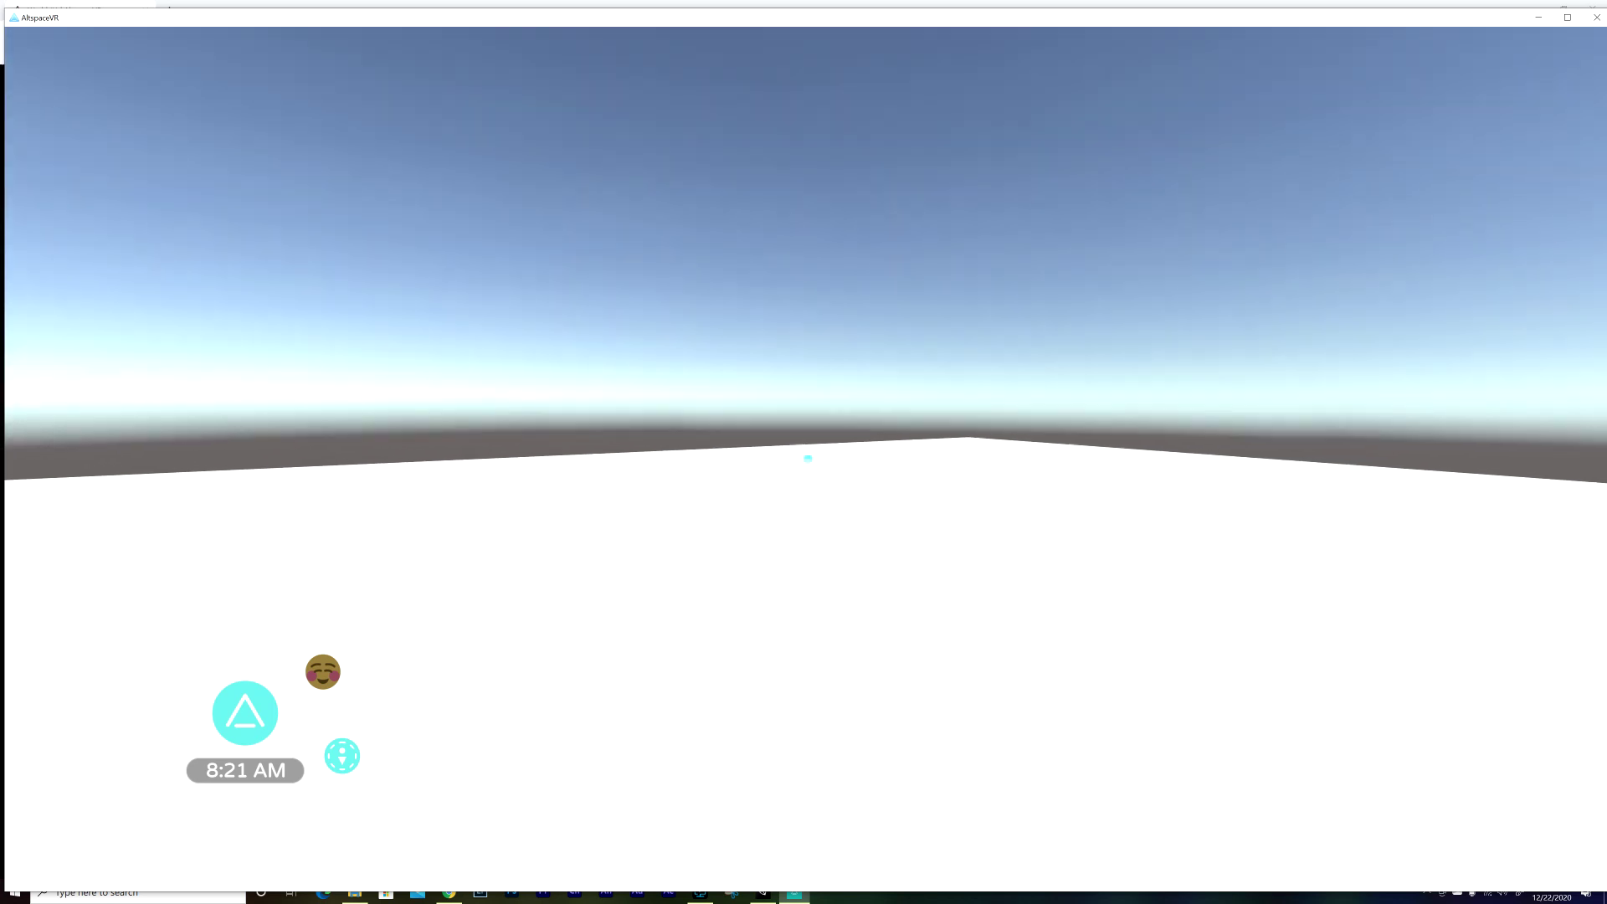
right_drag(808, 459, 808, 459)
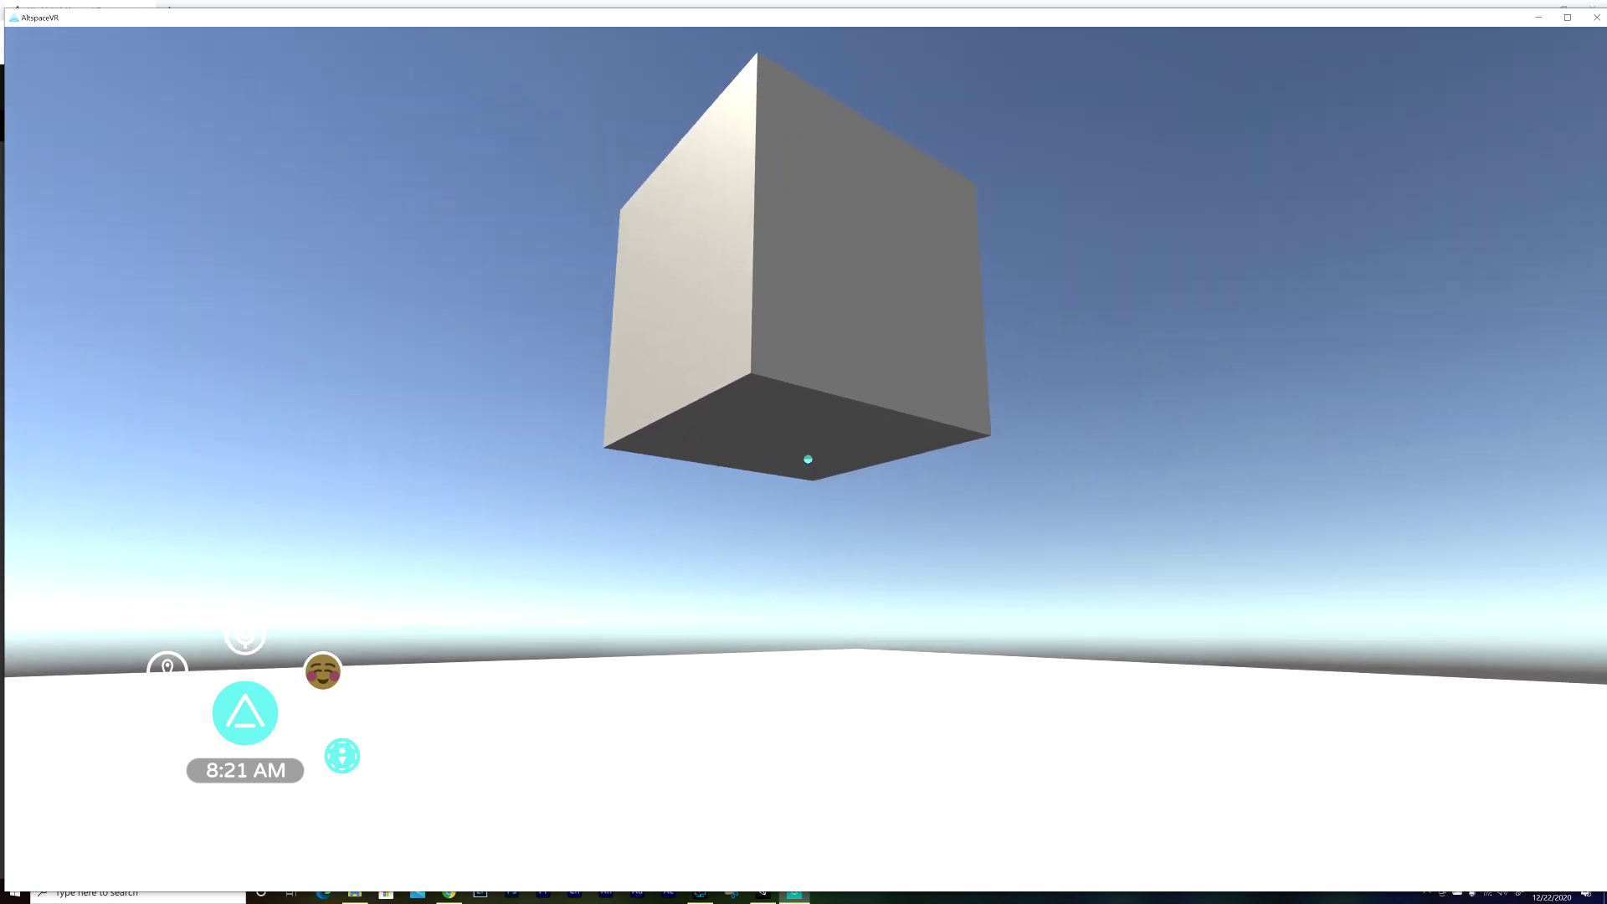
click(1596, 17)
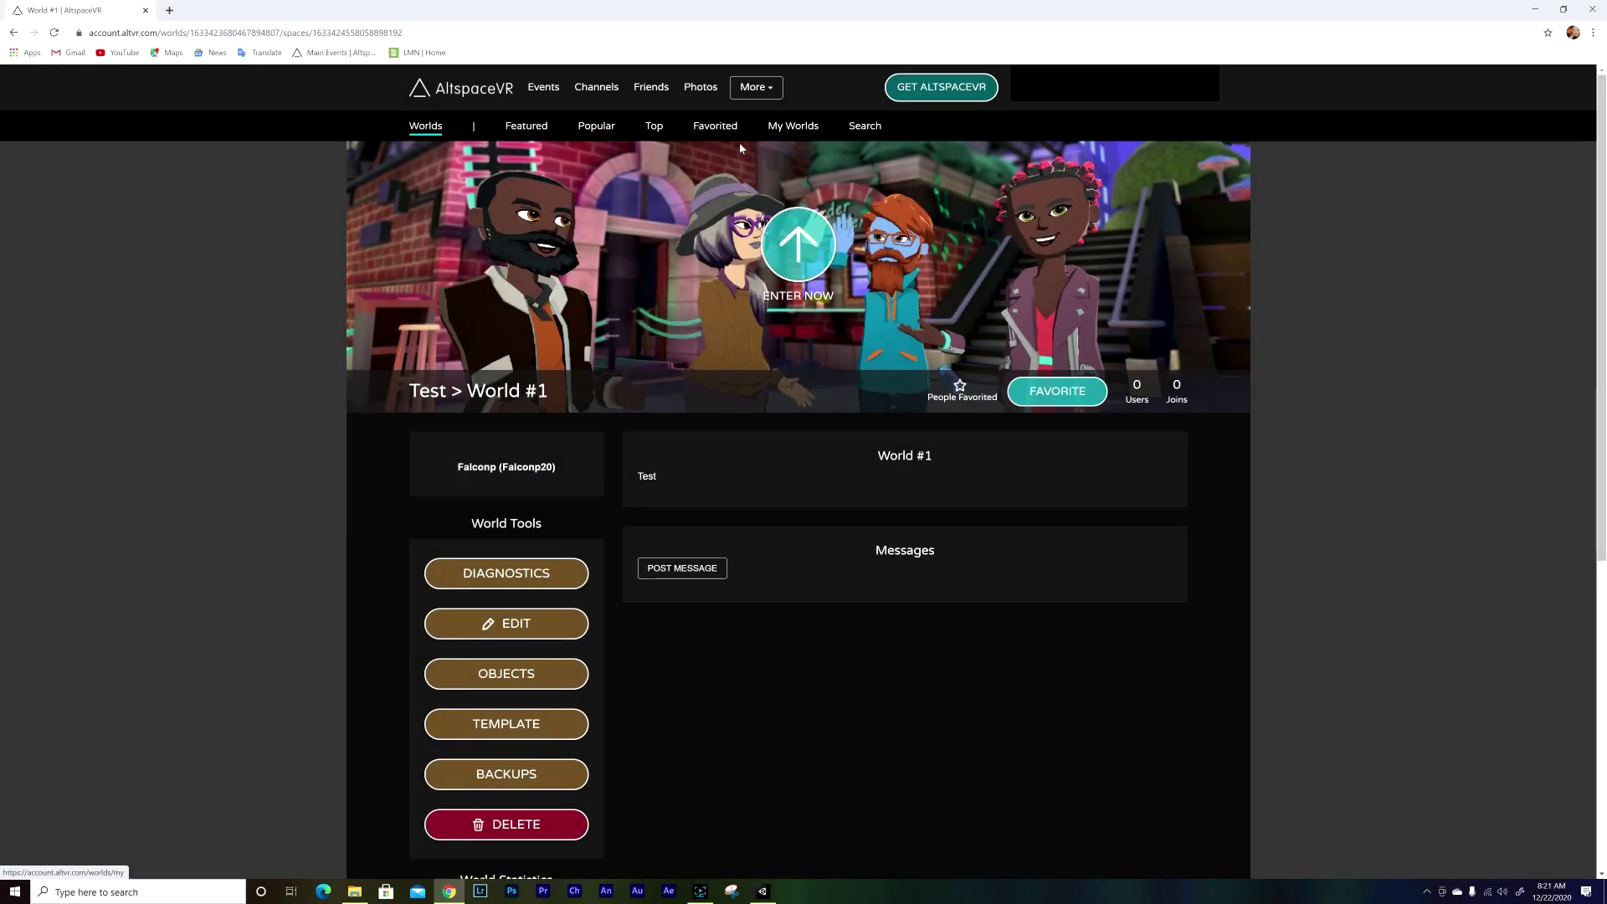
- Open the Test universe and fill in a new world named 'Template' with description 'Test'
click(781, 126)
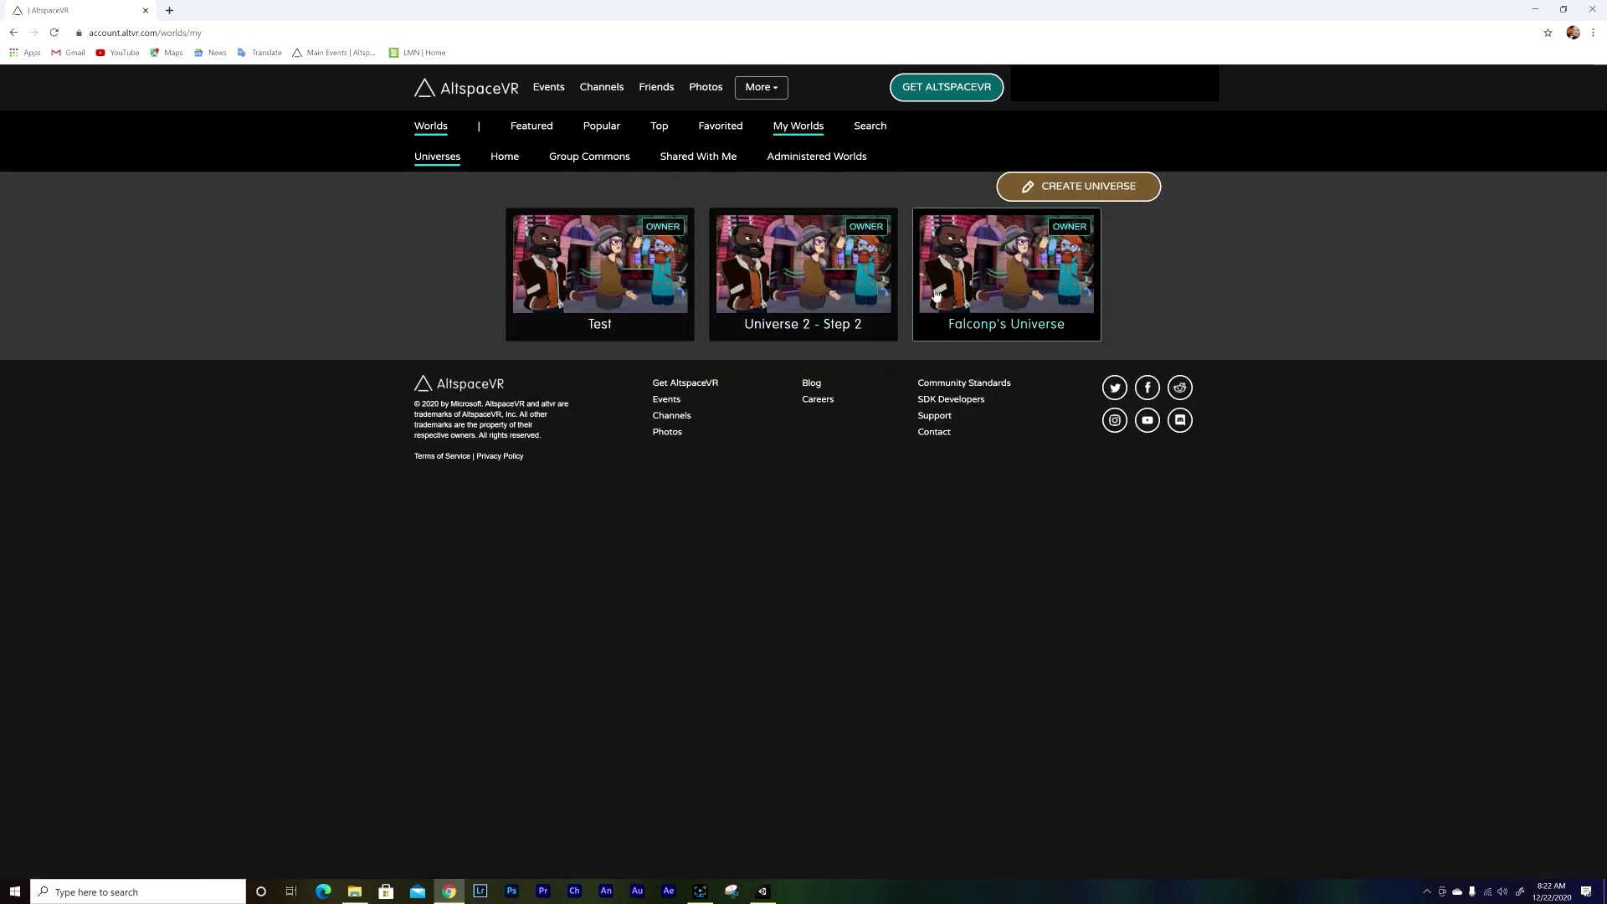
click(595, 273)
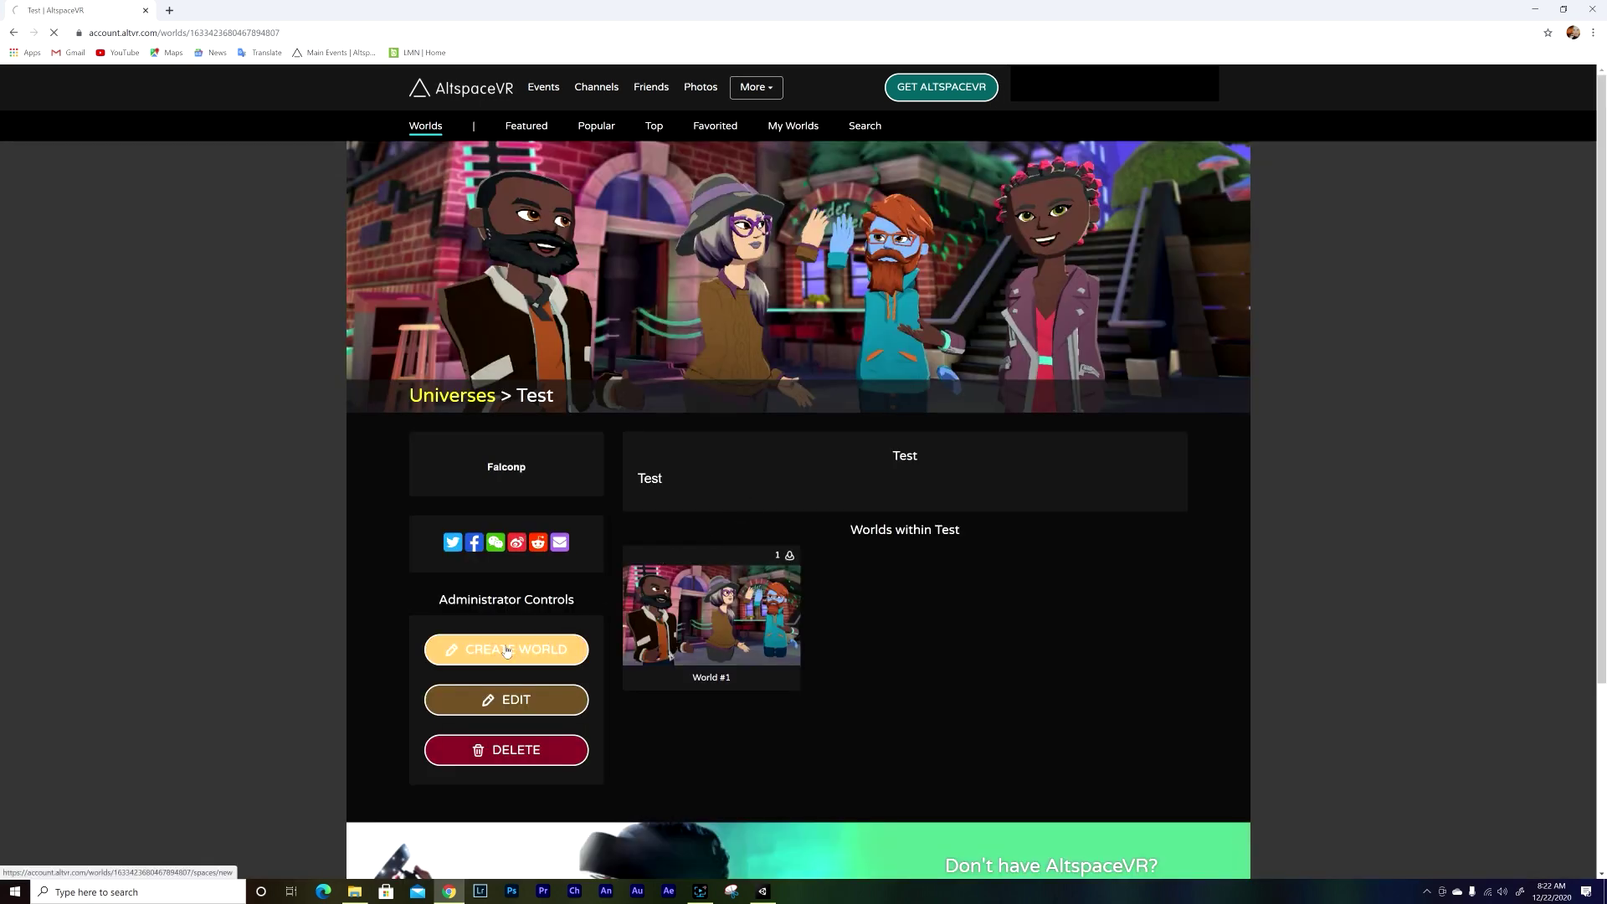
click(457, 458)
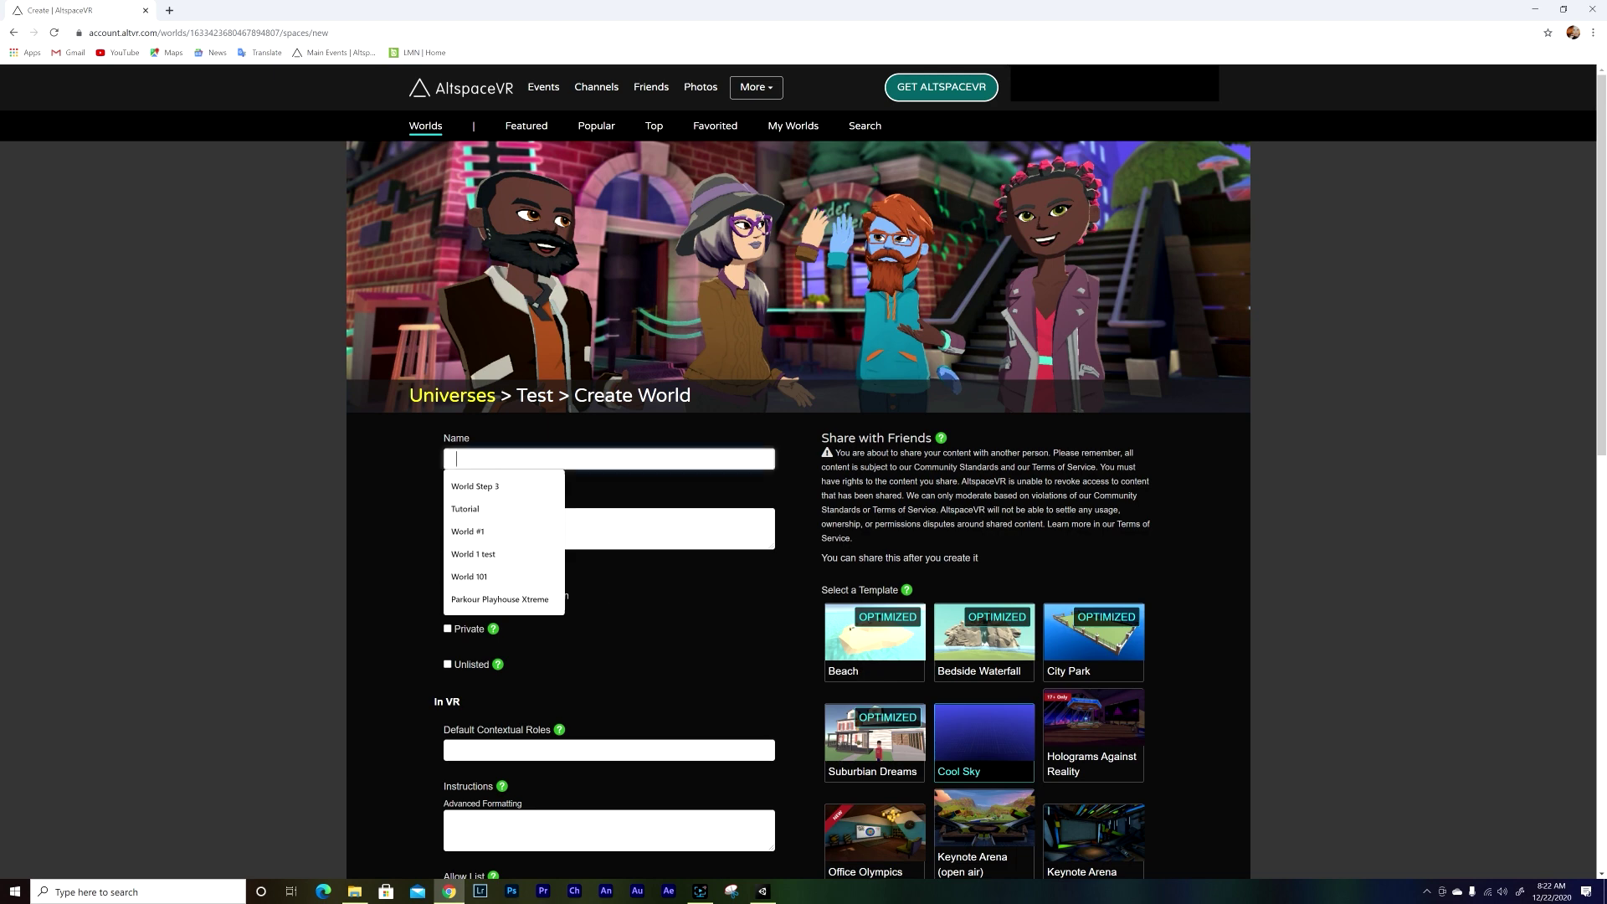
text(Te)
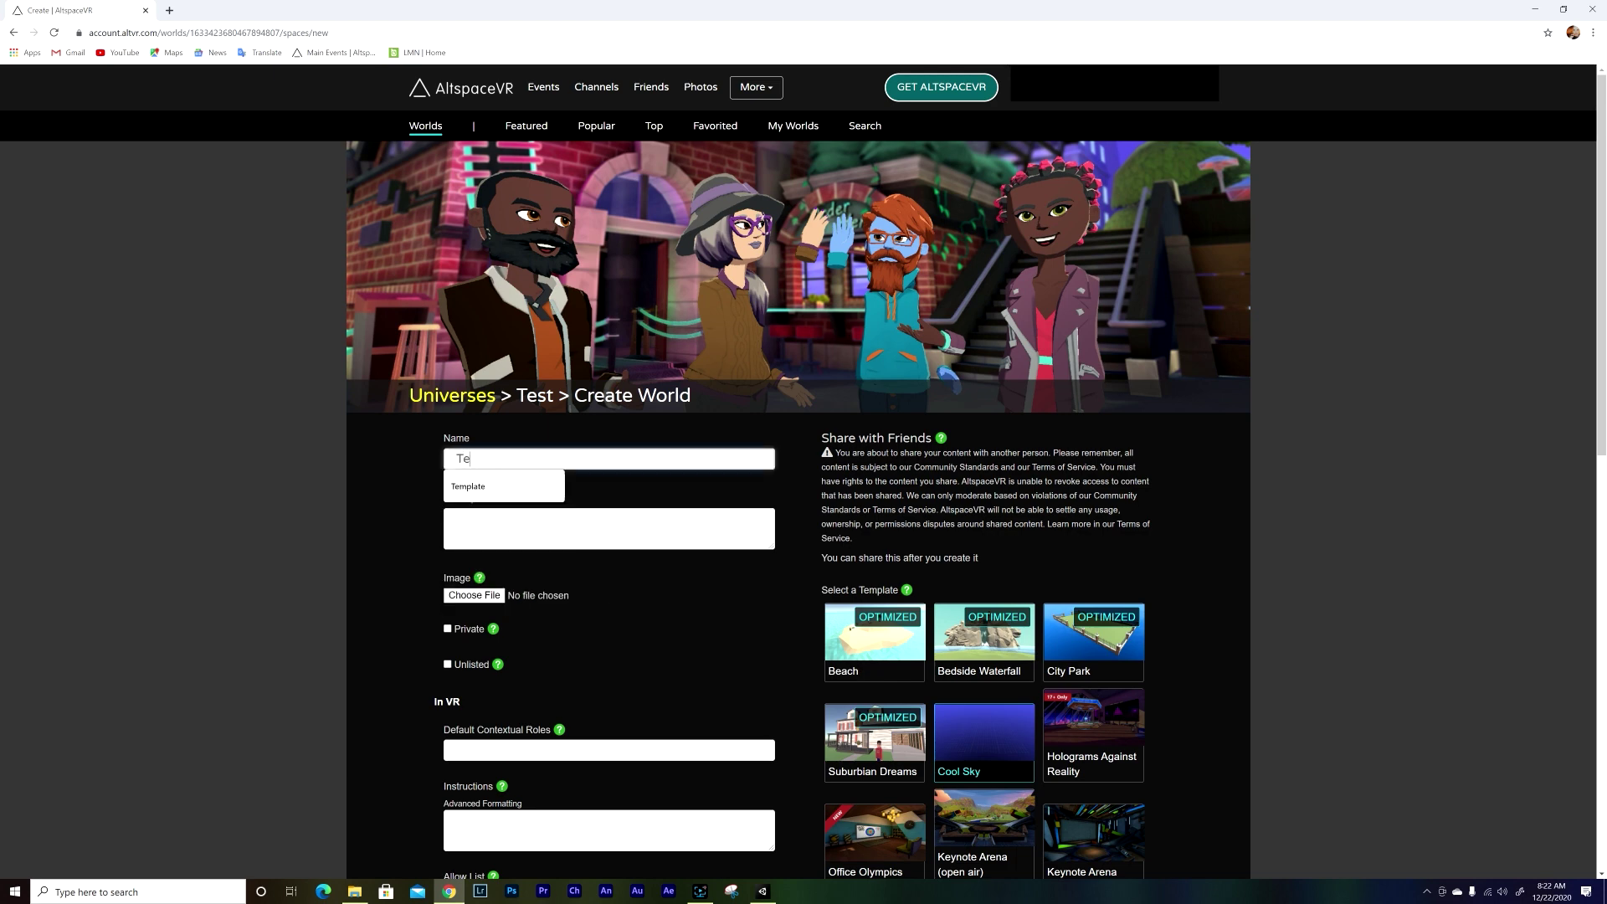
text(mplate)
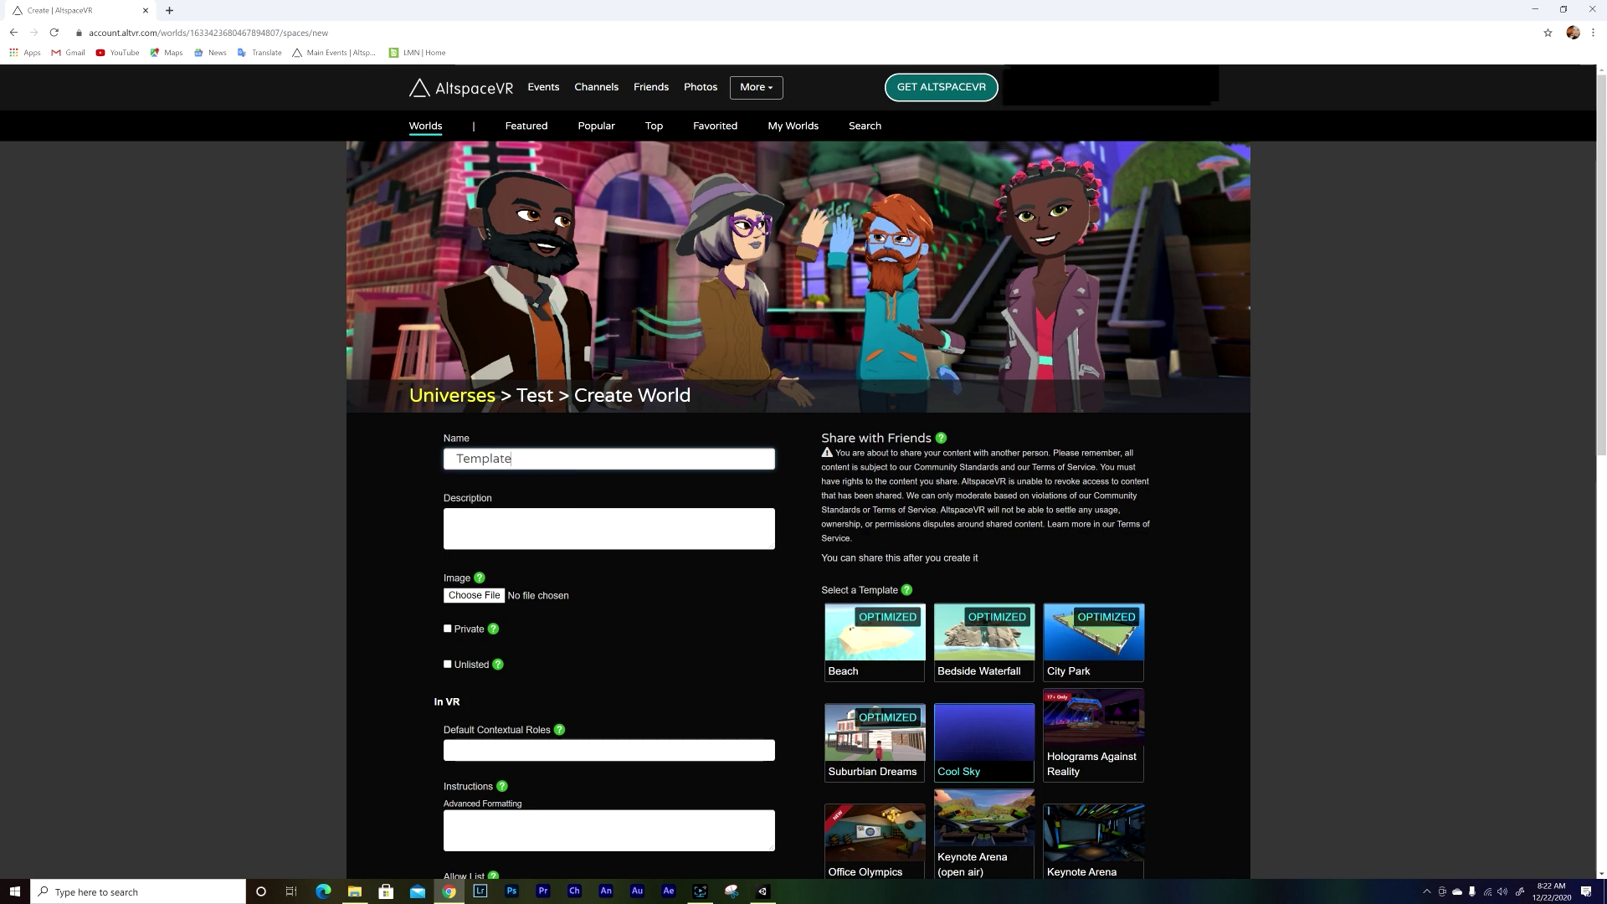
click(457, 521)
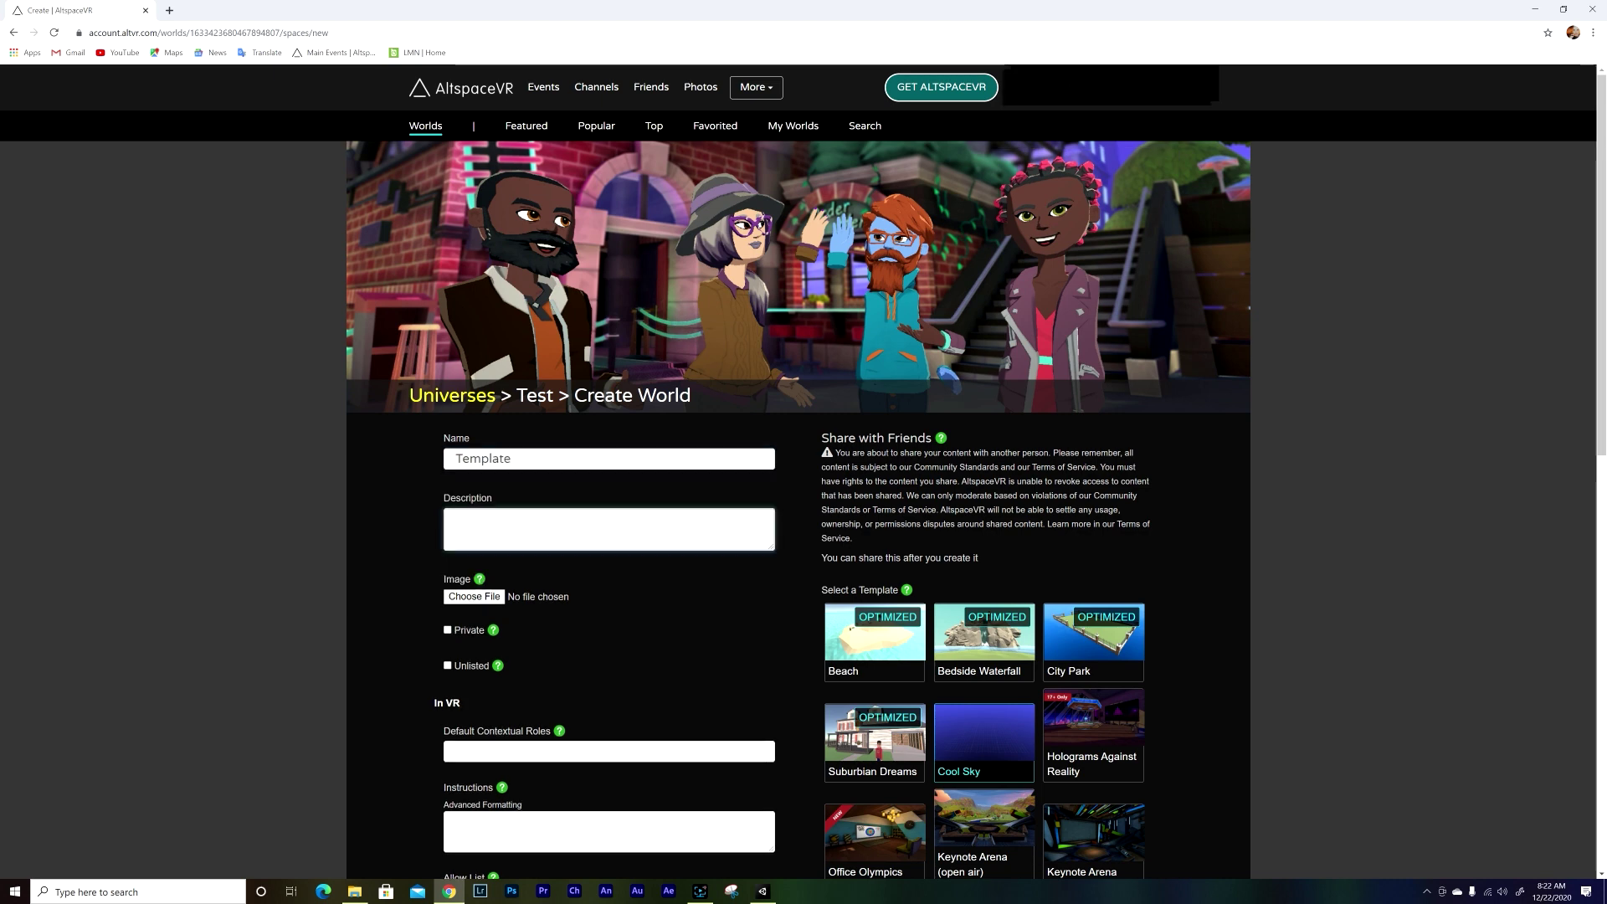
text(Test)
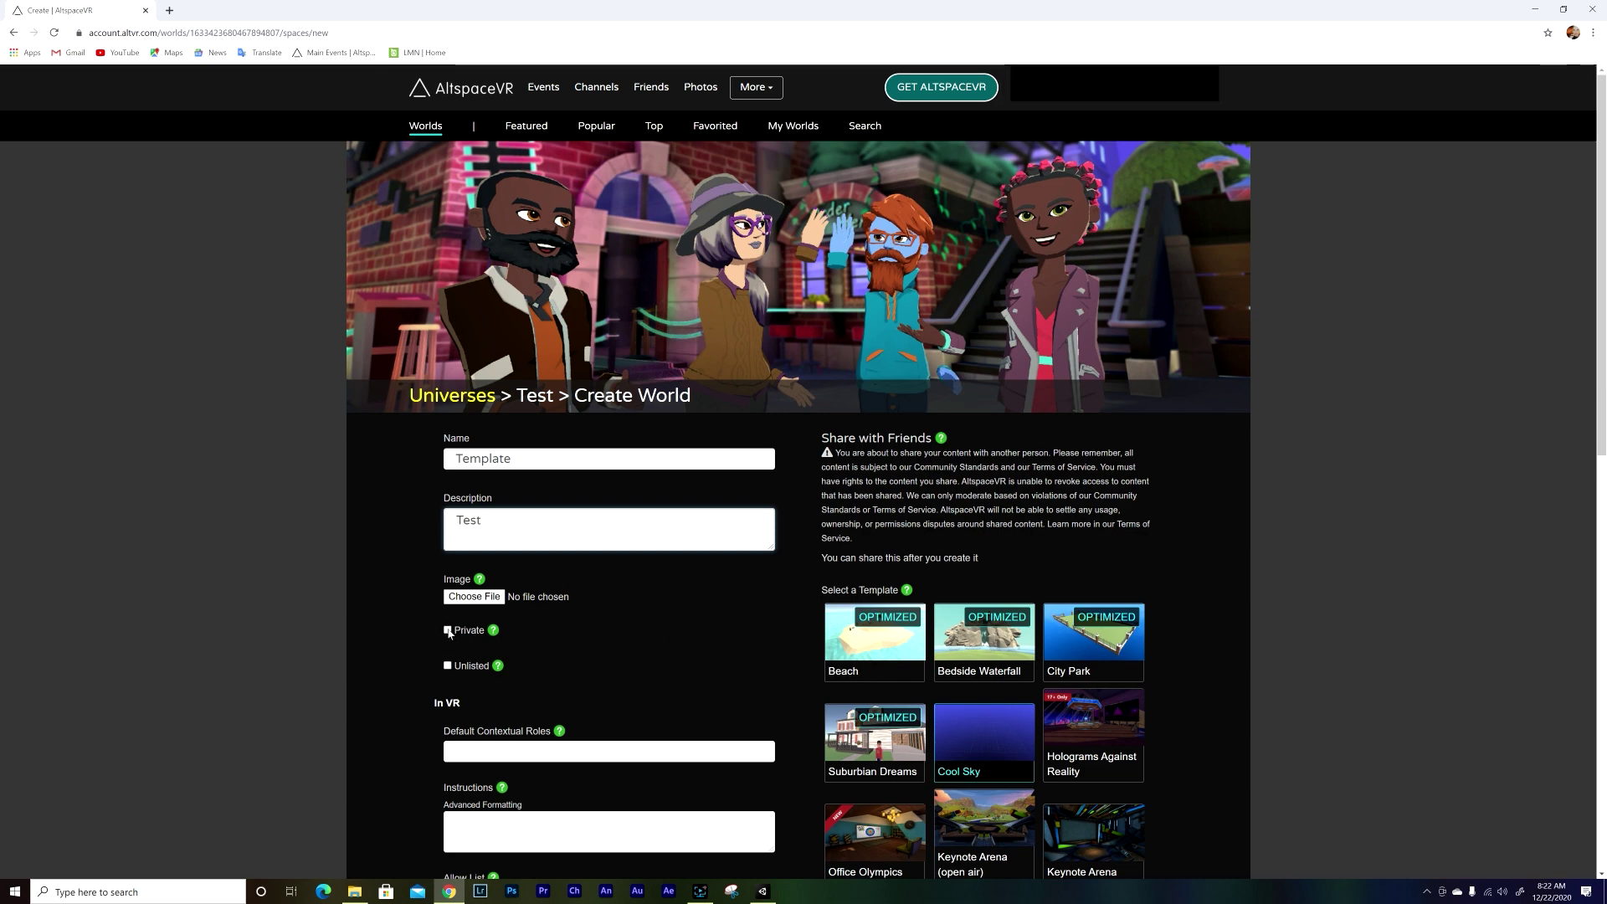
- Make the Template world private and browse the template list to Media Lounge
click(447, 630)
scroll(685, 620, down, 2)
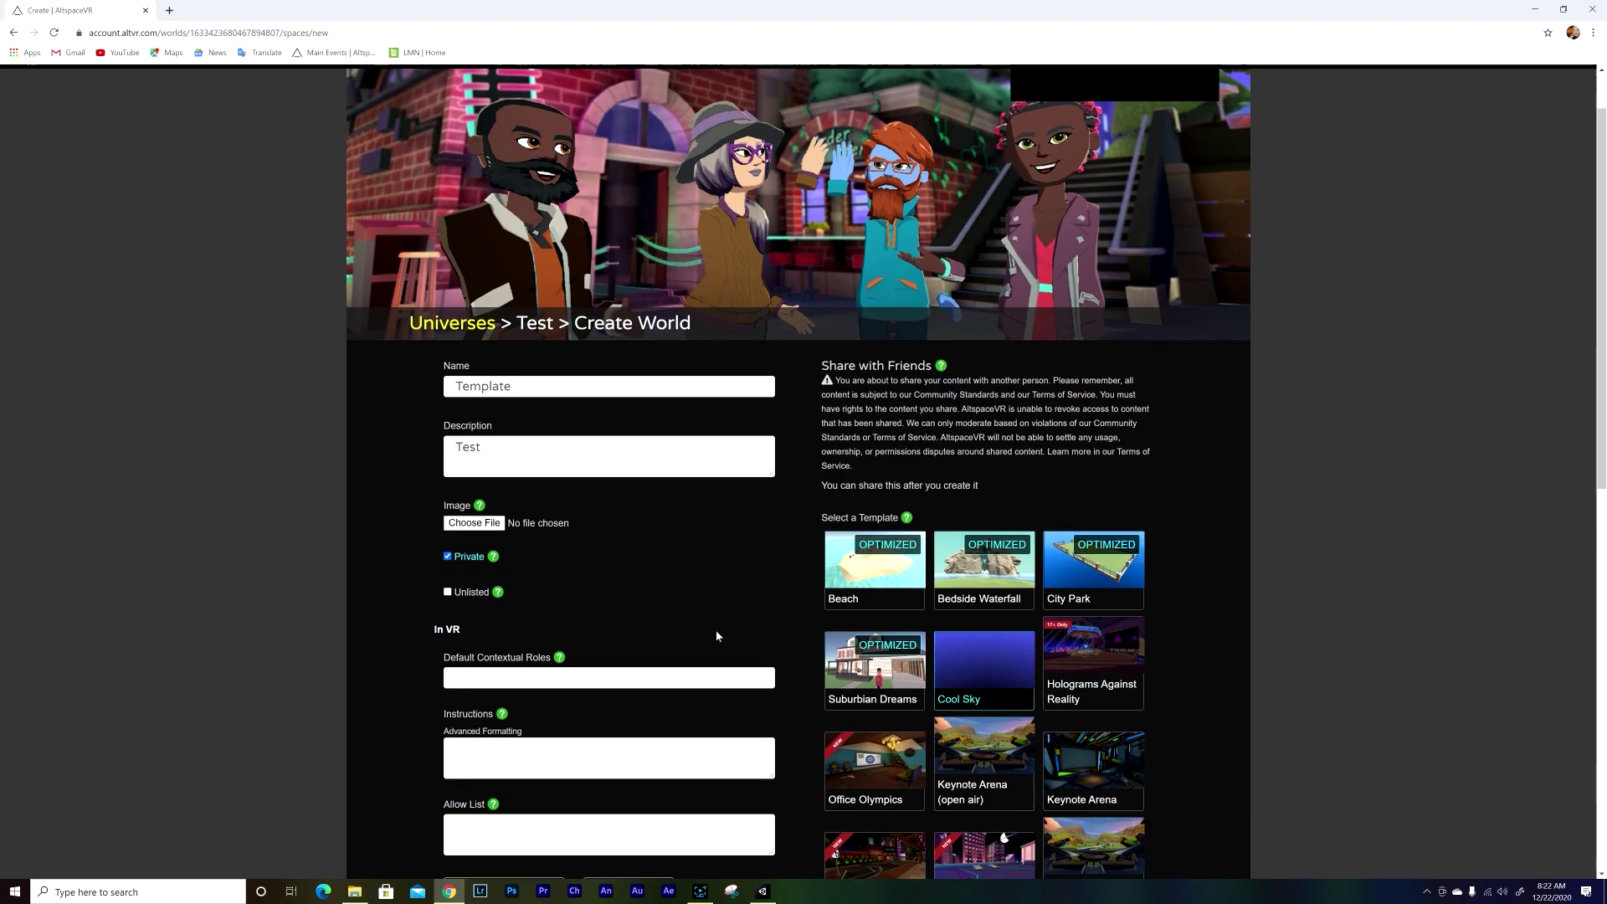
scroll(774, 601, down, 5)
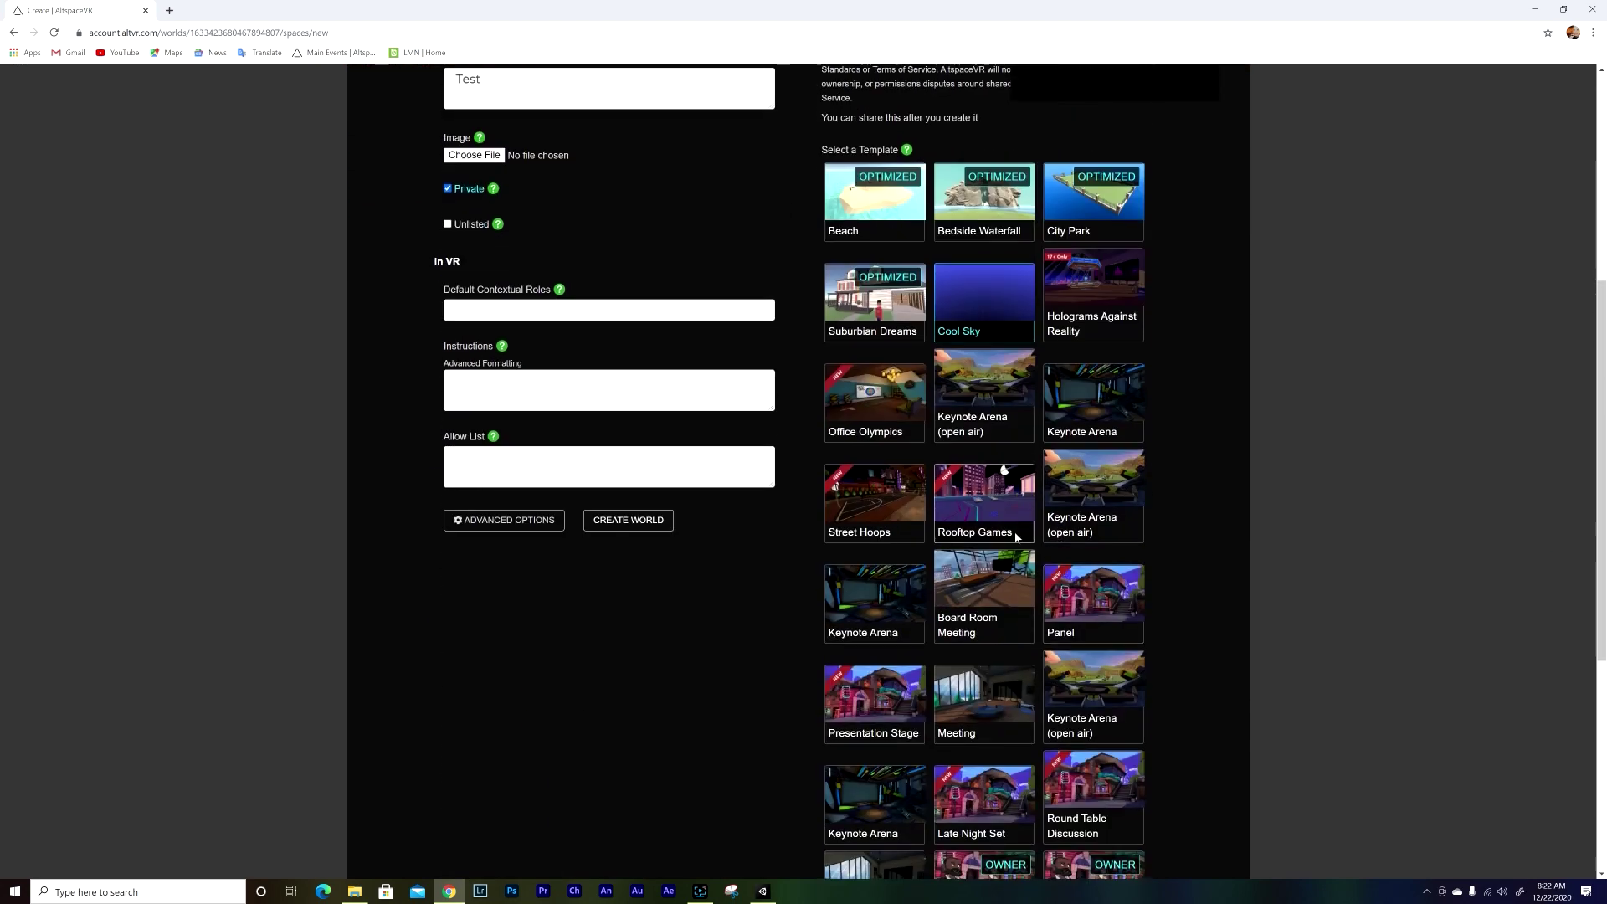
scroll(968, 503, down, 4)
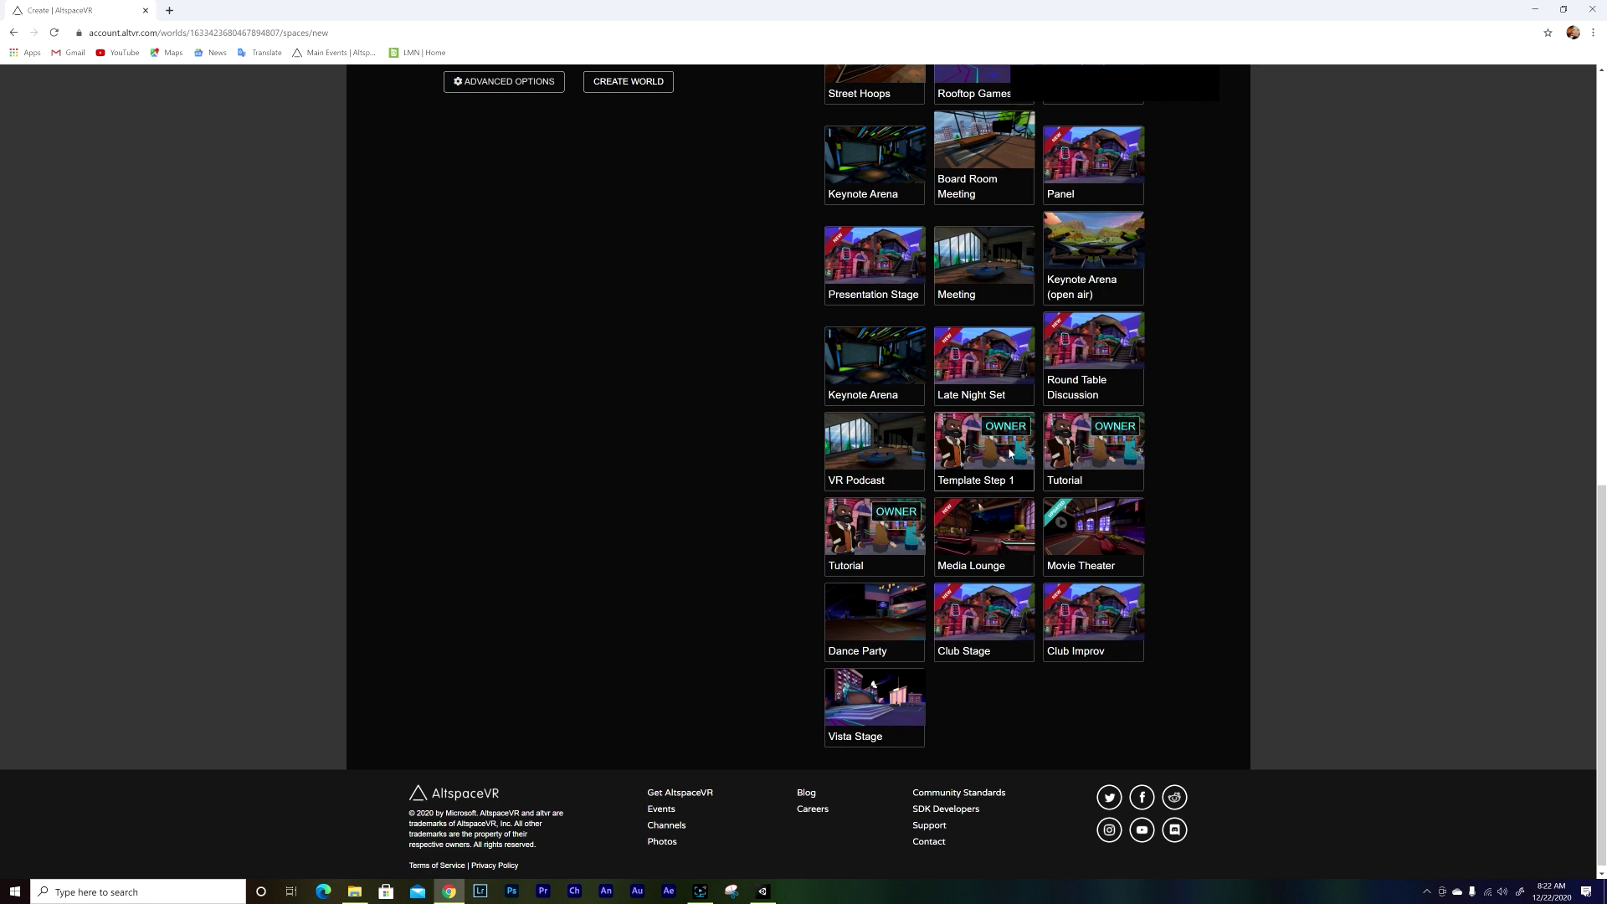
scroll(1013, 456, up, 3)
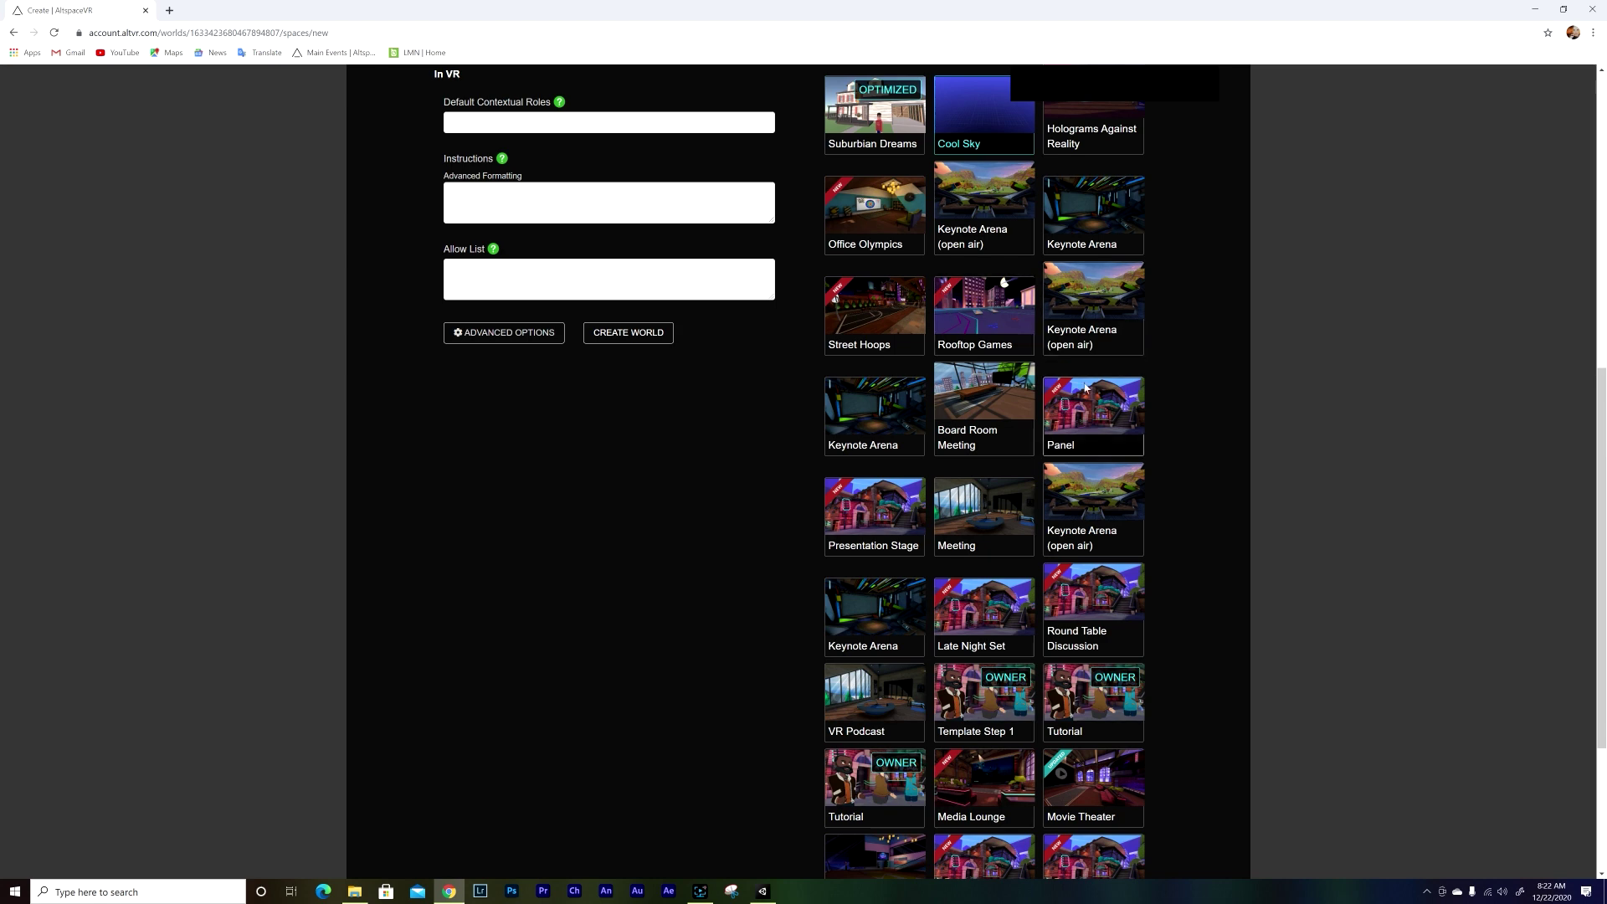
scroll(1036, 503, down, 2)
scroll(1020, 500, down, 2)
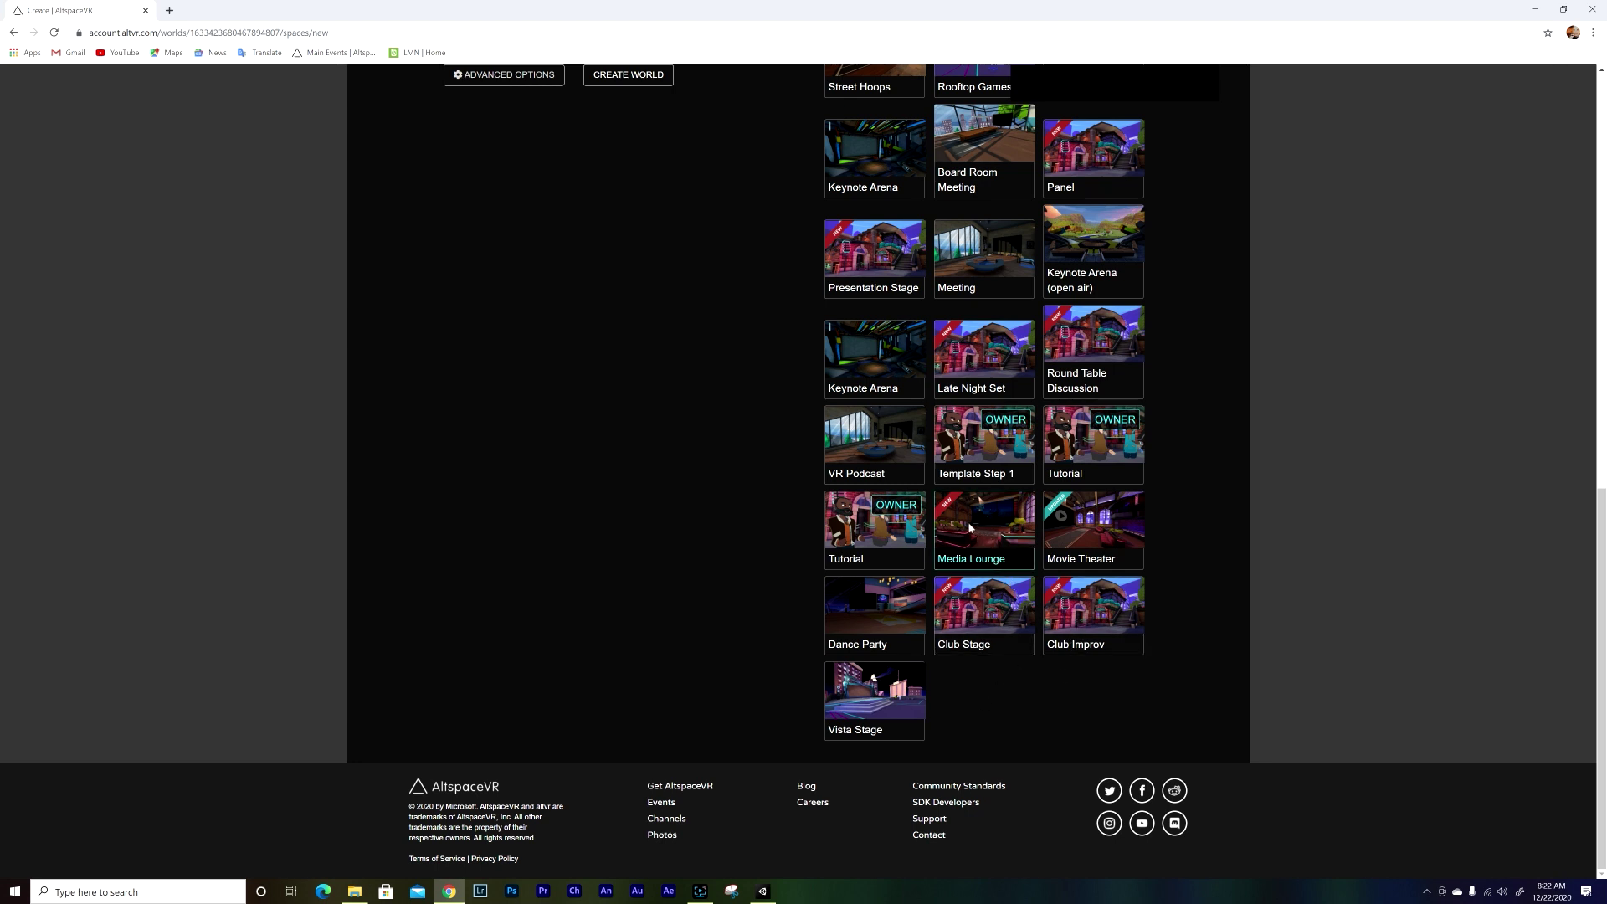
scroll(602, 302, up, 3)
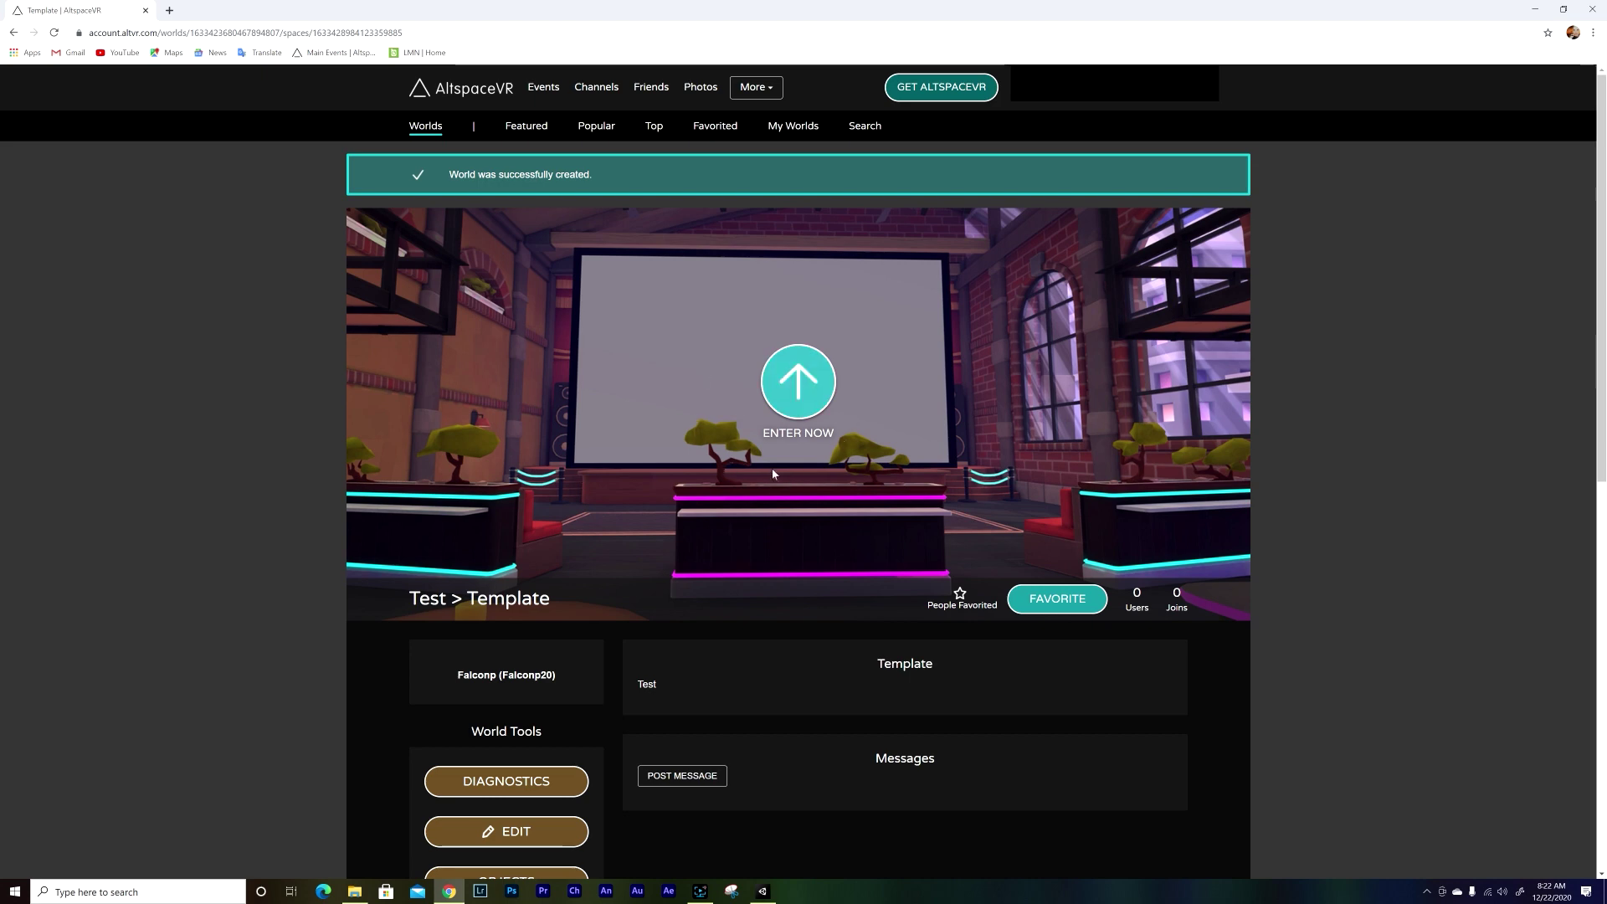
- Enter the Template world, dismiss the welcome, and look around the hall, bar and neon-room doorway
click(795, 390)
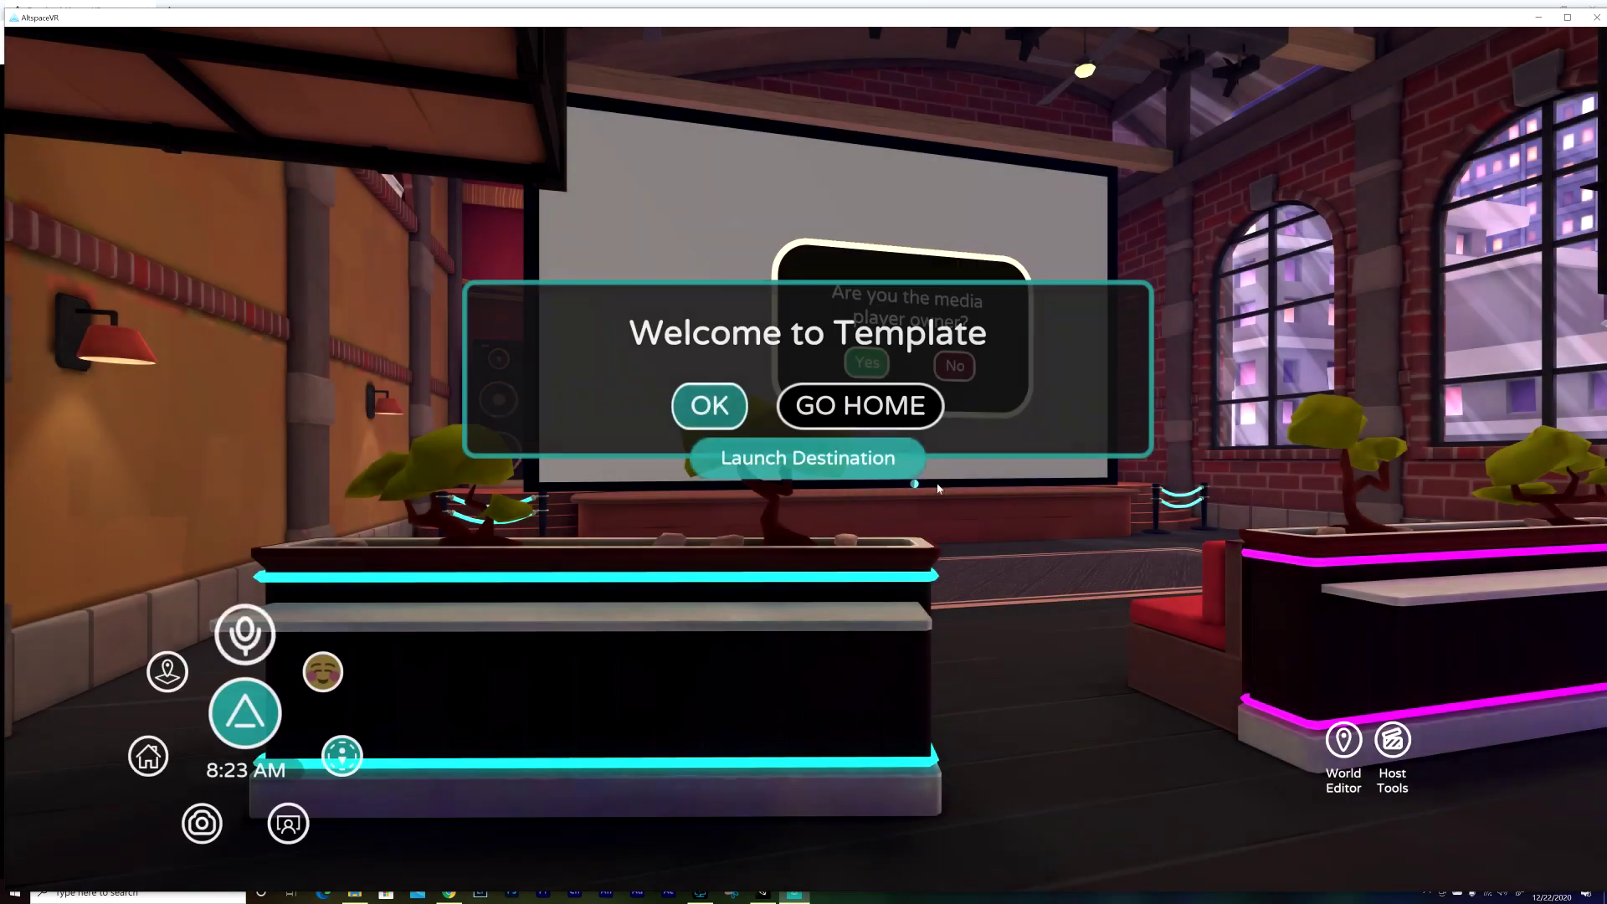
click(709, 408)
key(e)
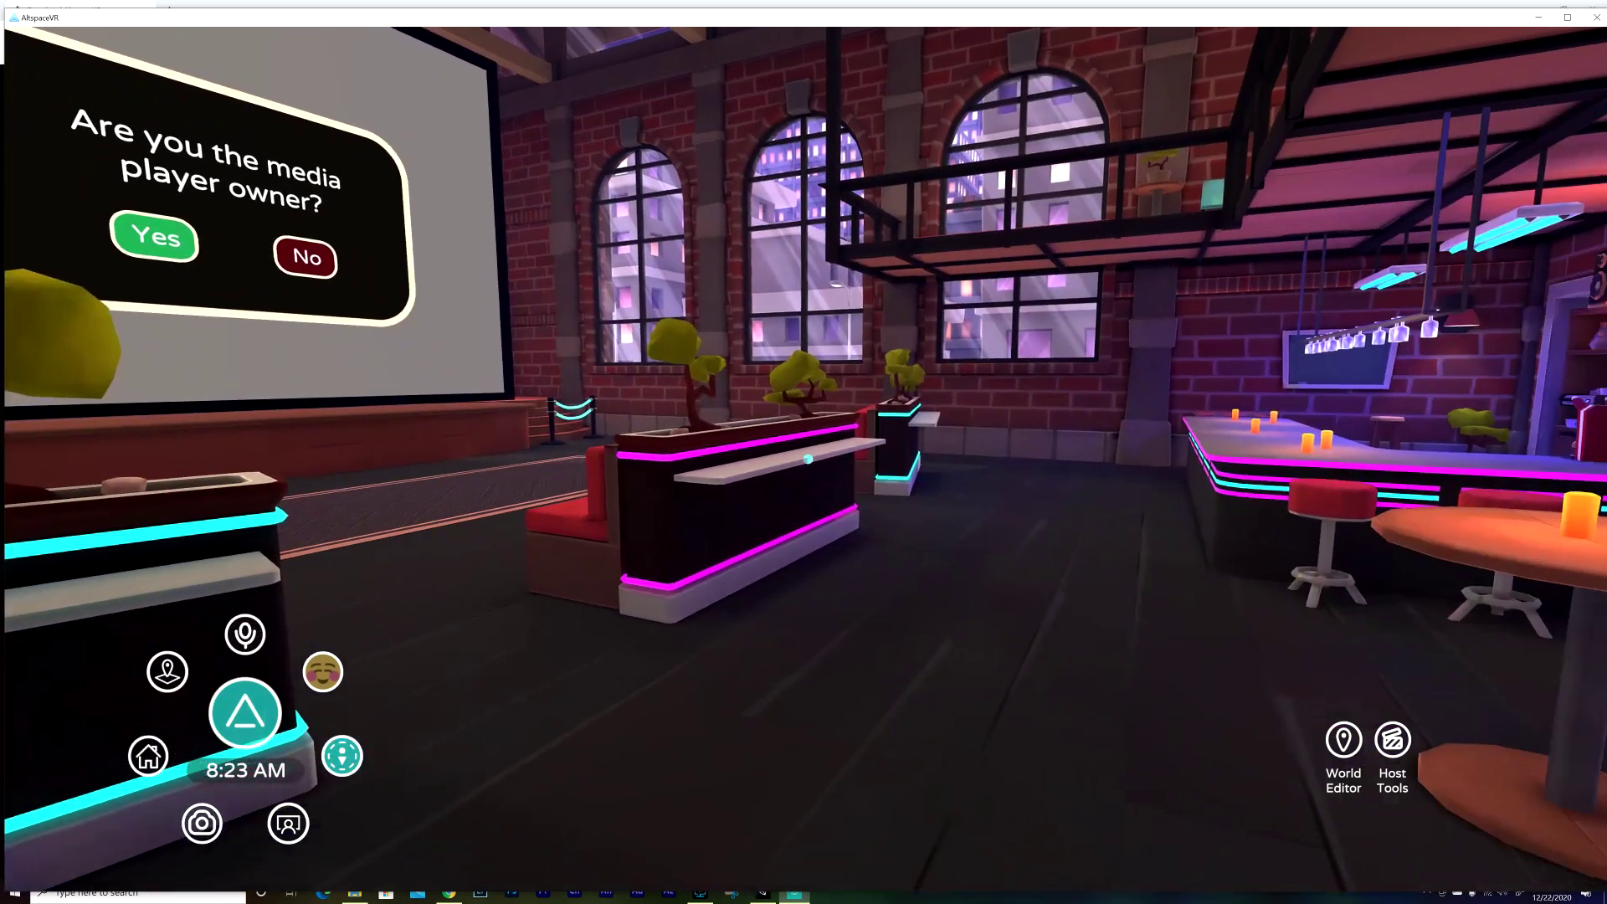
key(q)
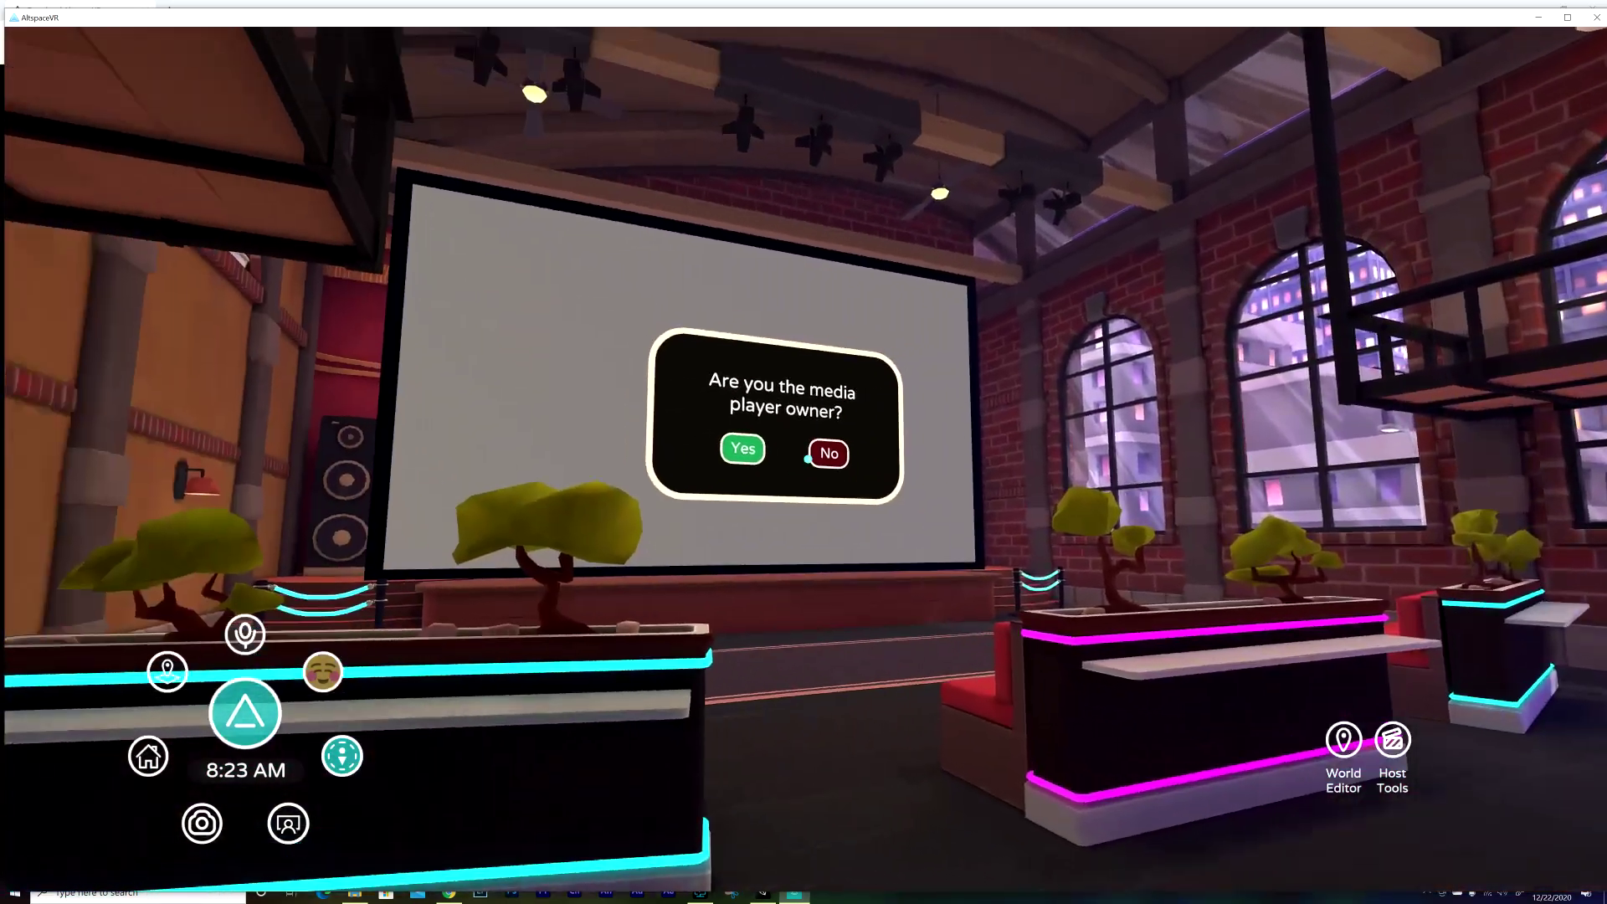
key(e)
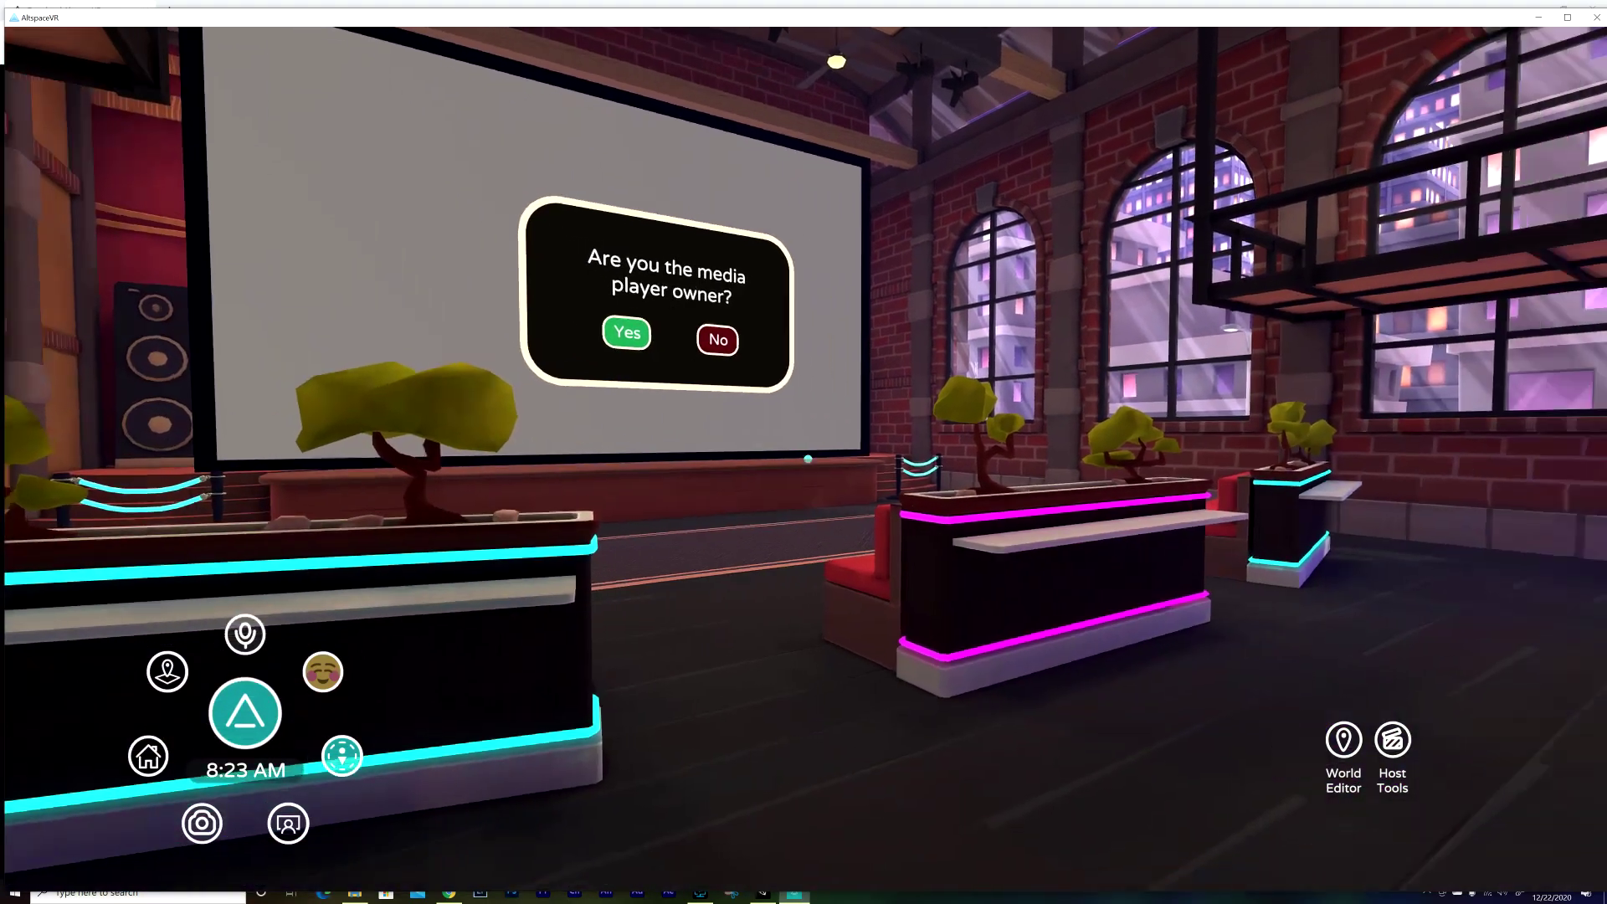
key(e)
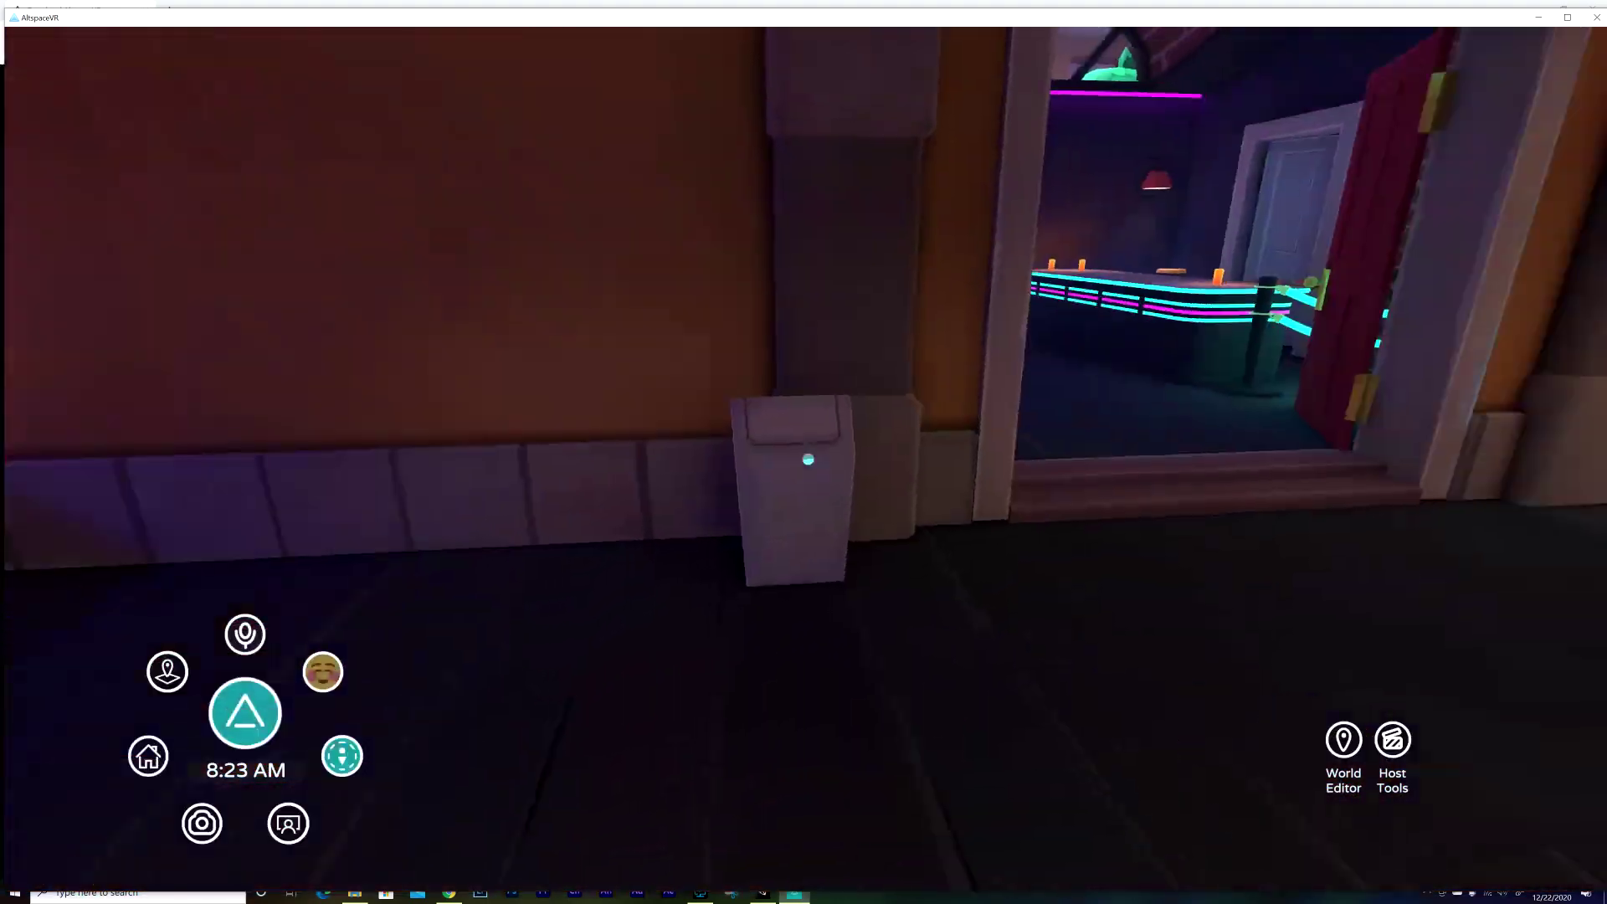
- Walk through the neon room and out into the courtyard up to the staircase
key(w)
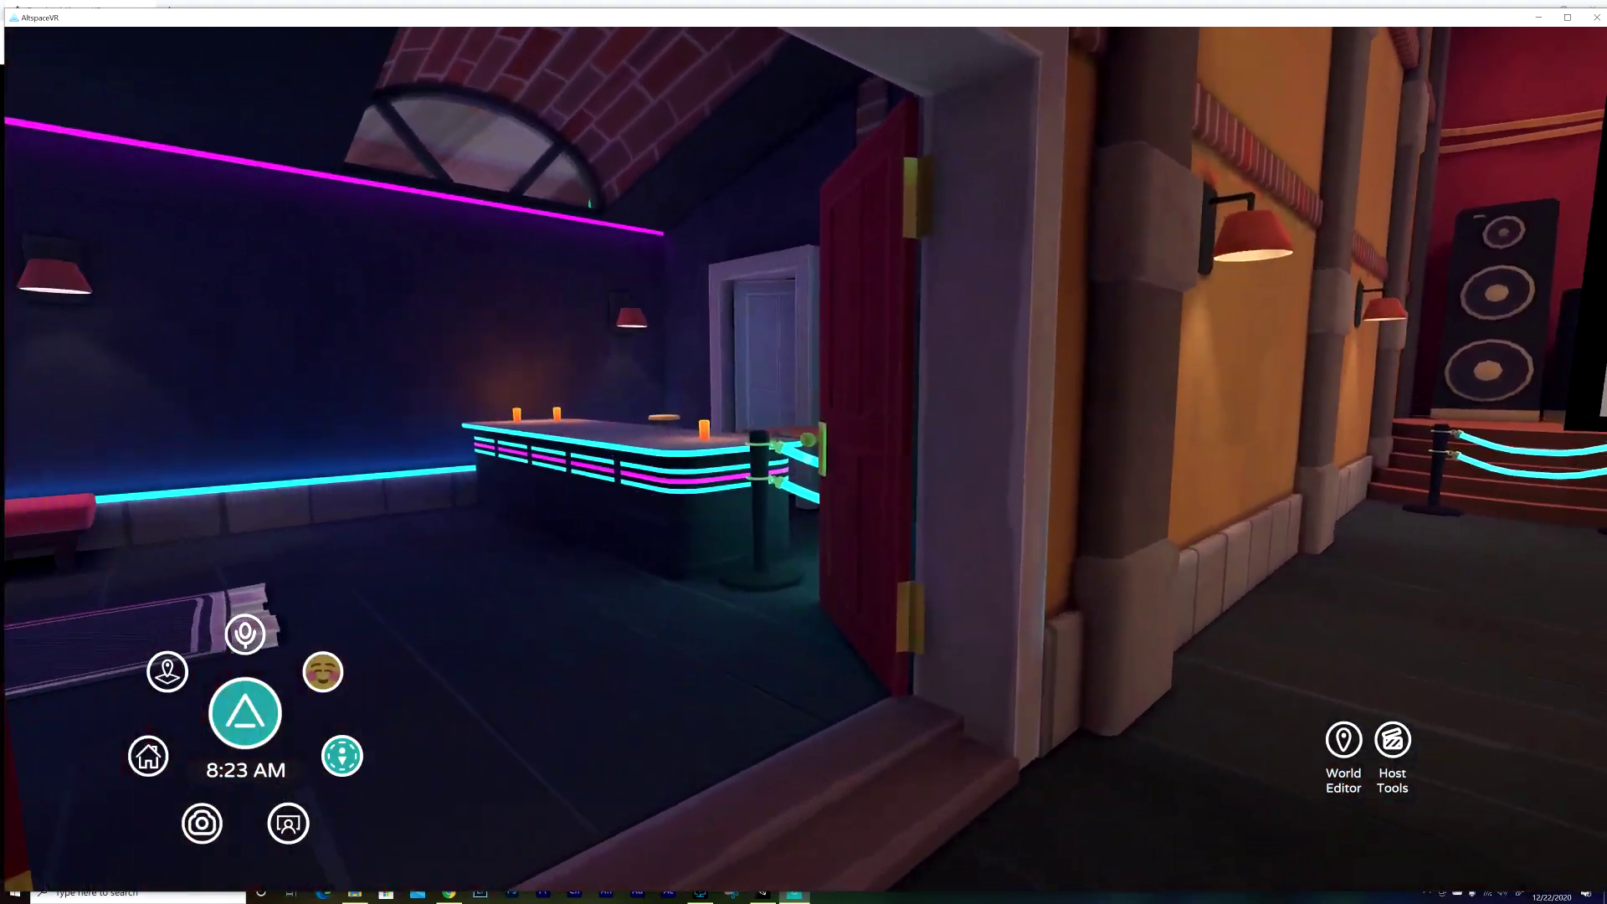
key(q)
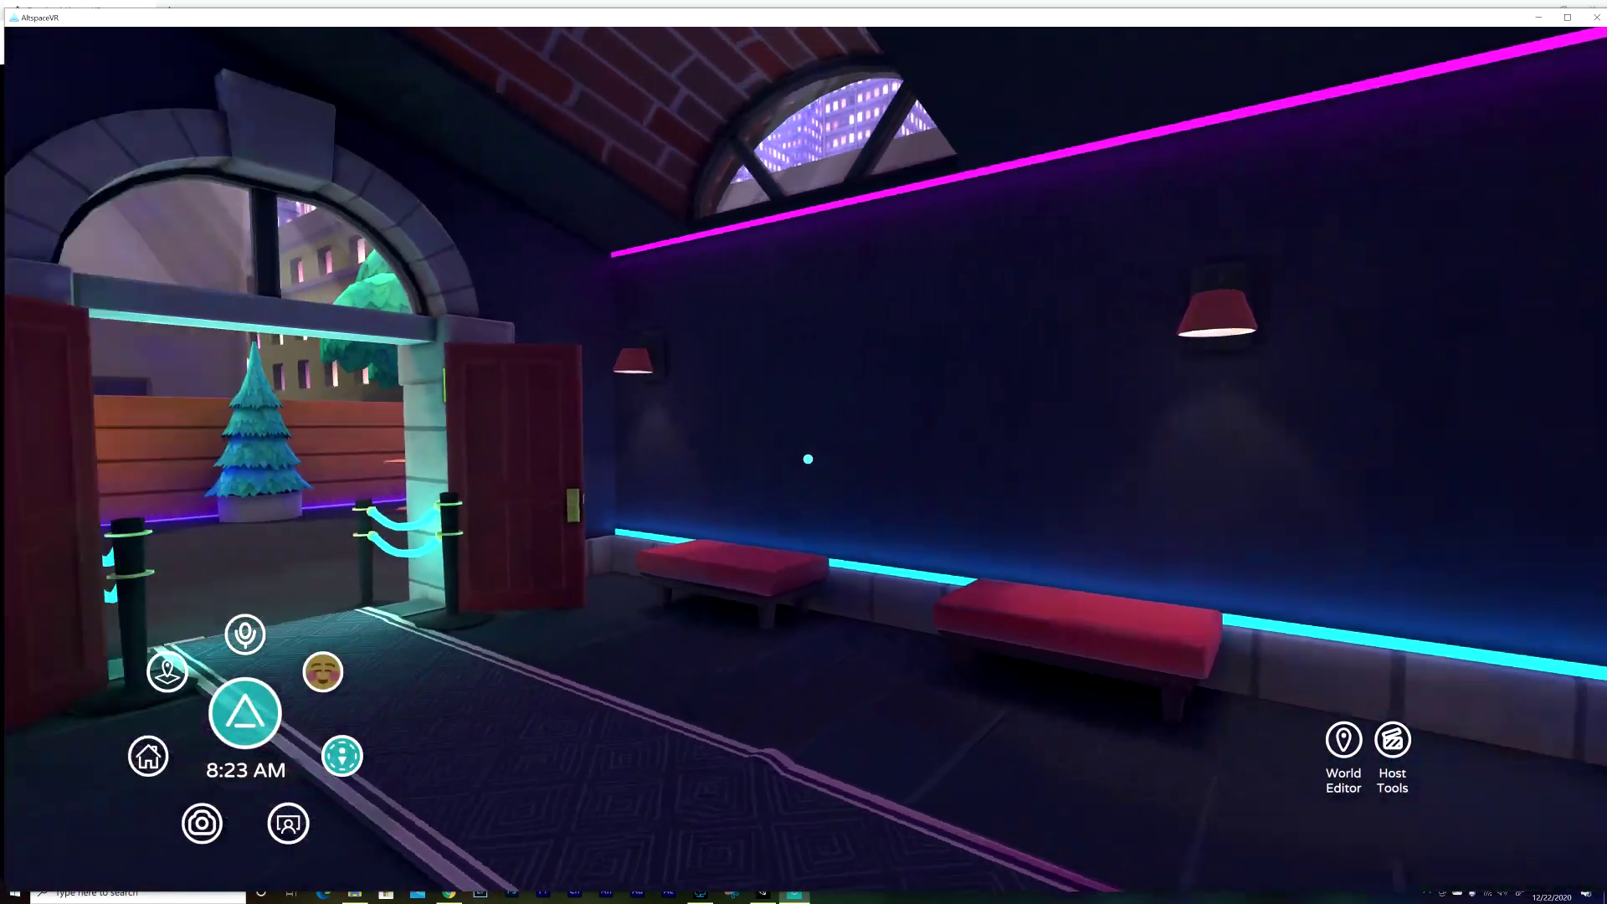
key(w)
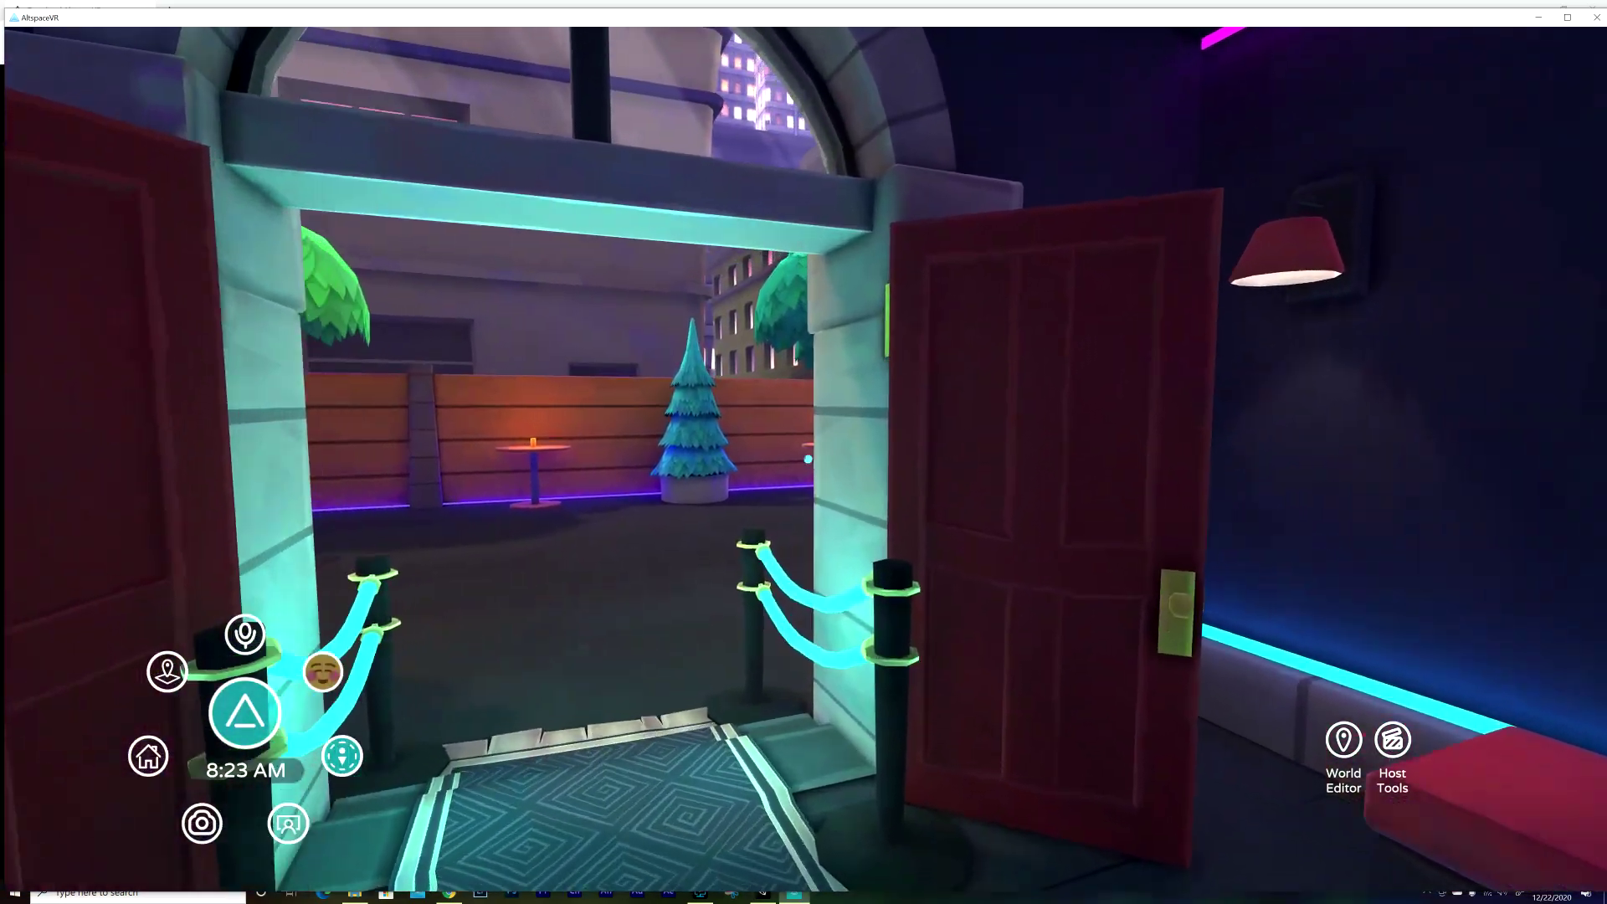
key(w)
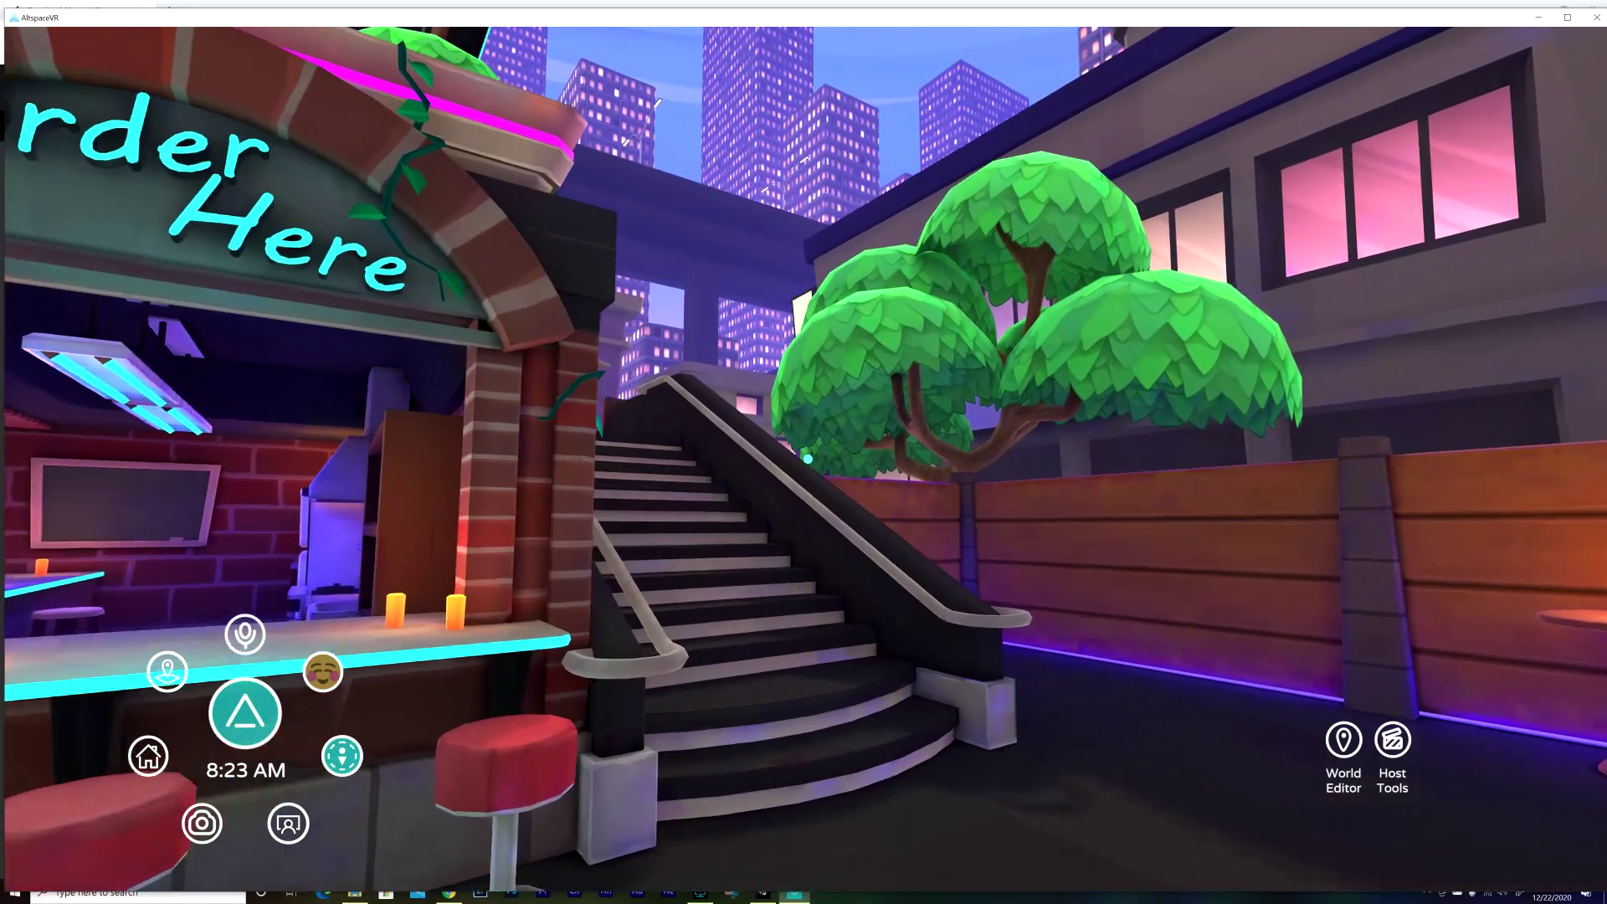
key(w)
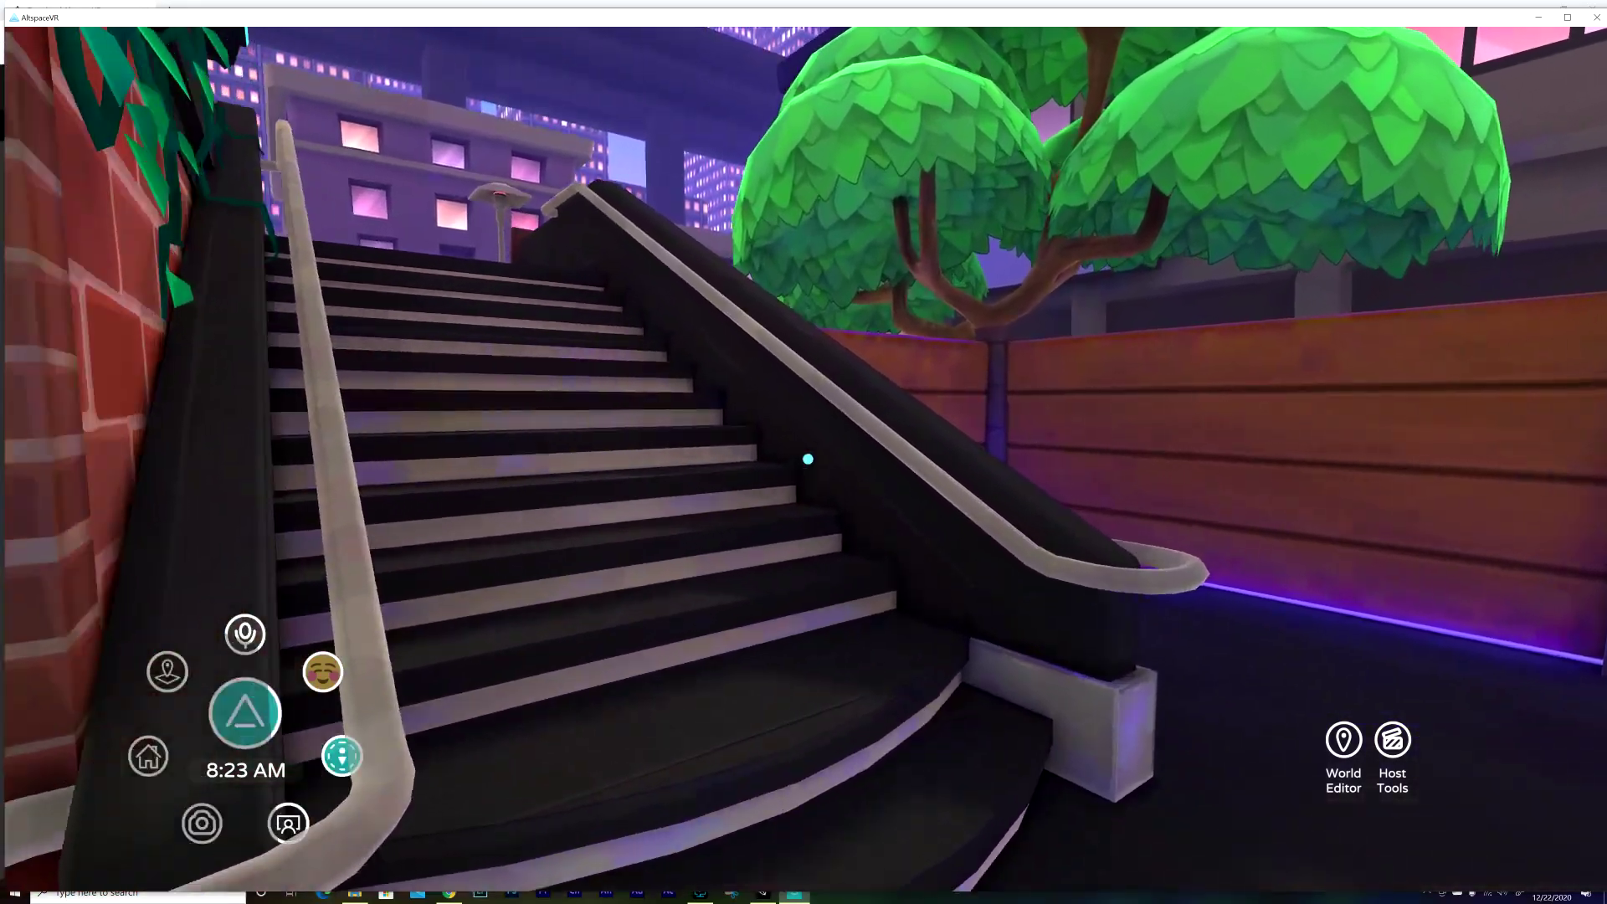
- Climb to the rooftop, overlook the hall from the balcony, and face the stage screen
key(w)
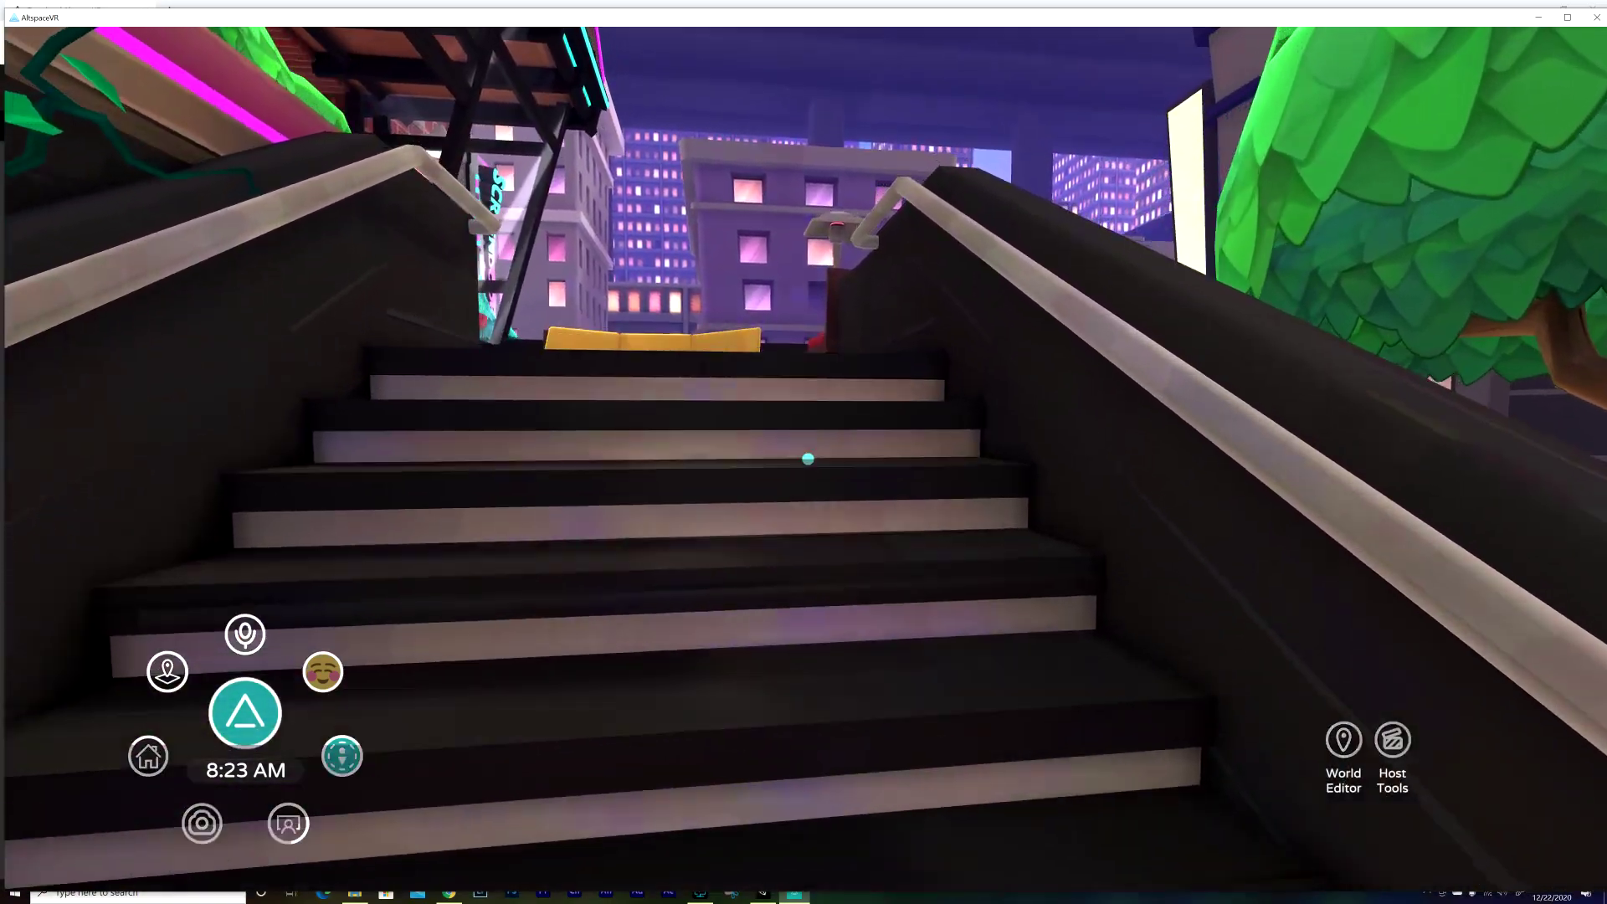
key(w)
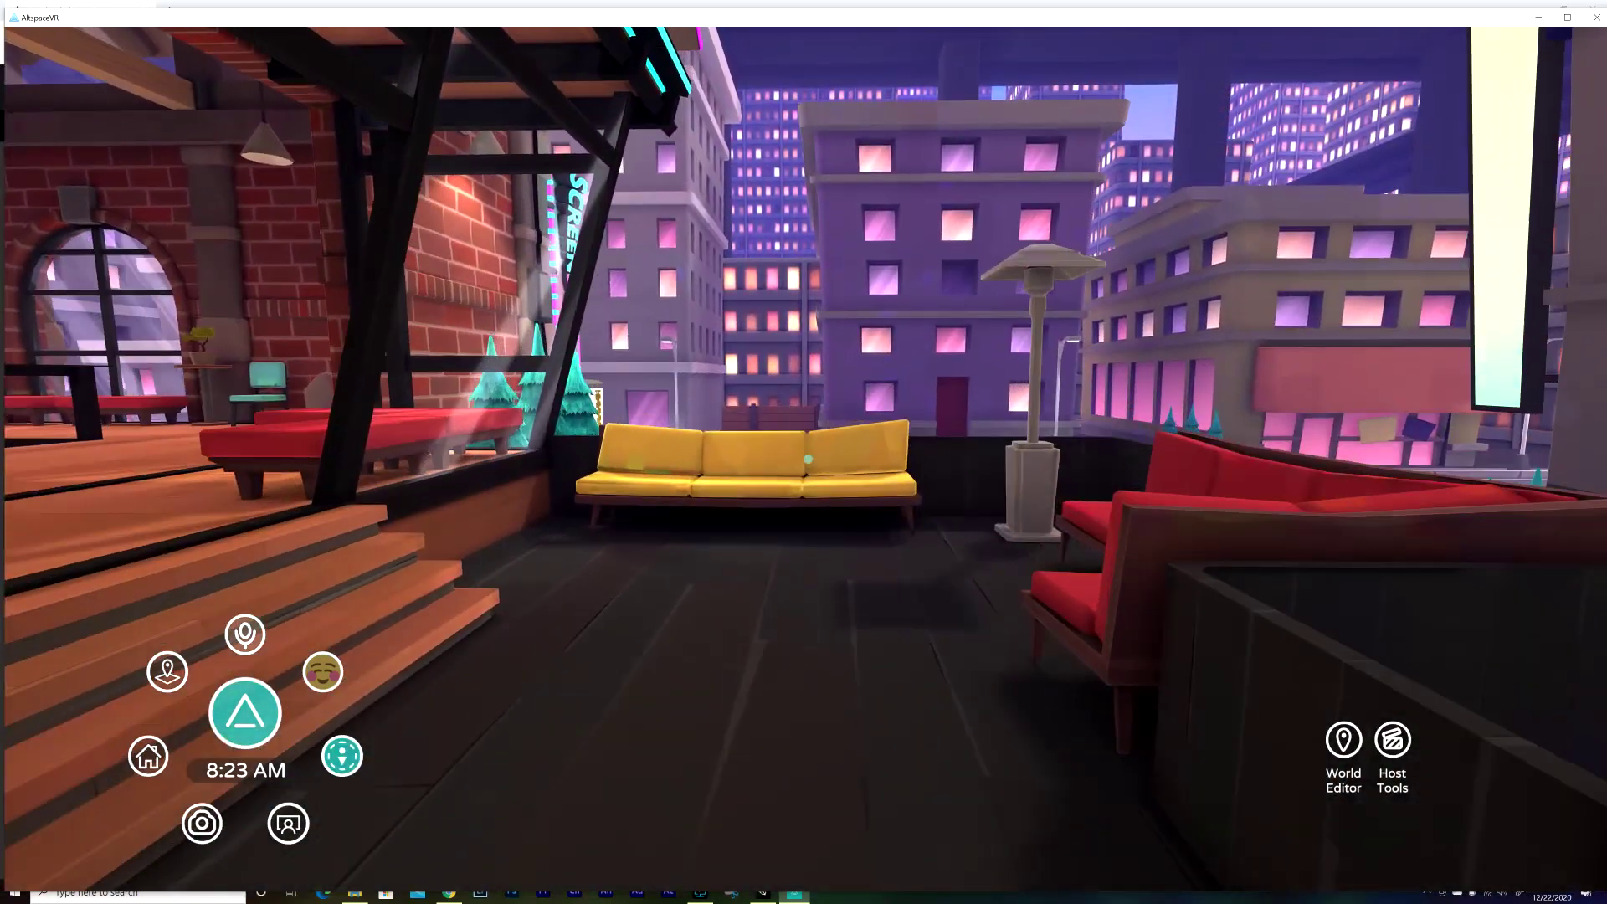
key(a)
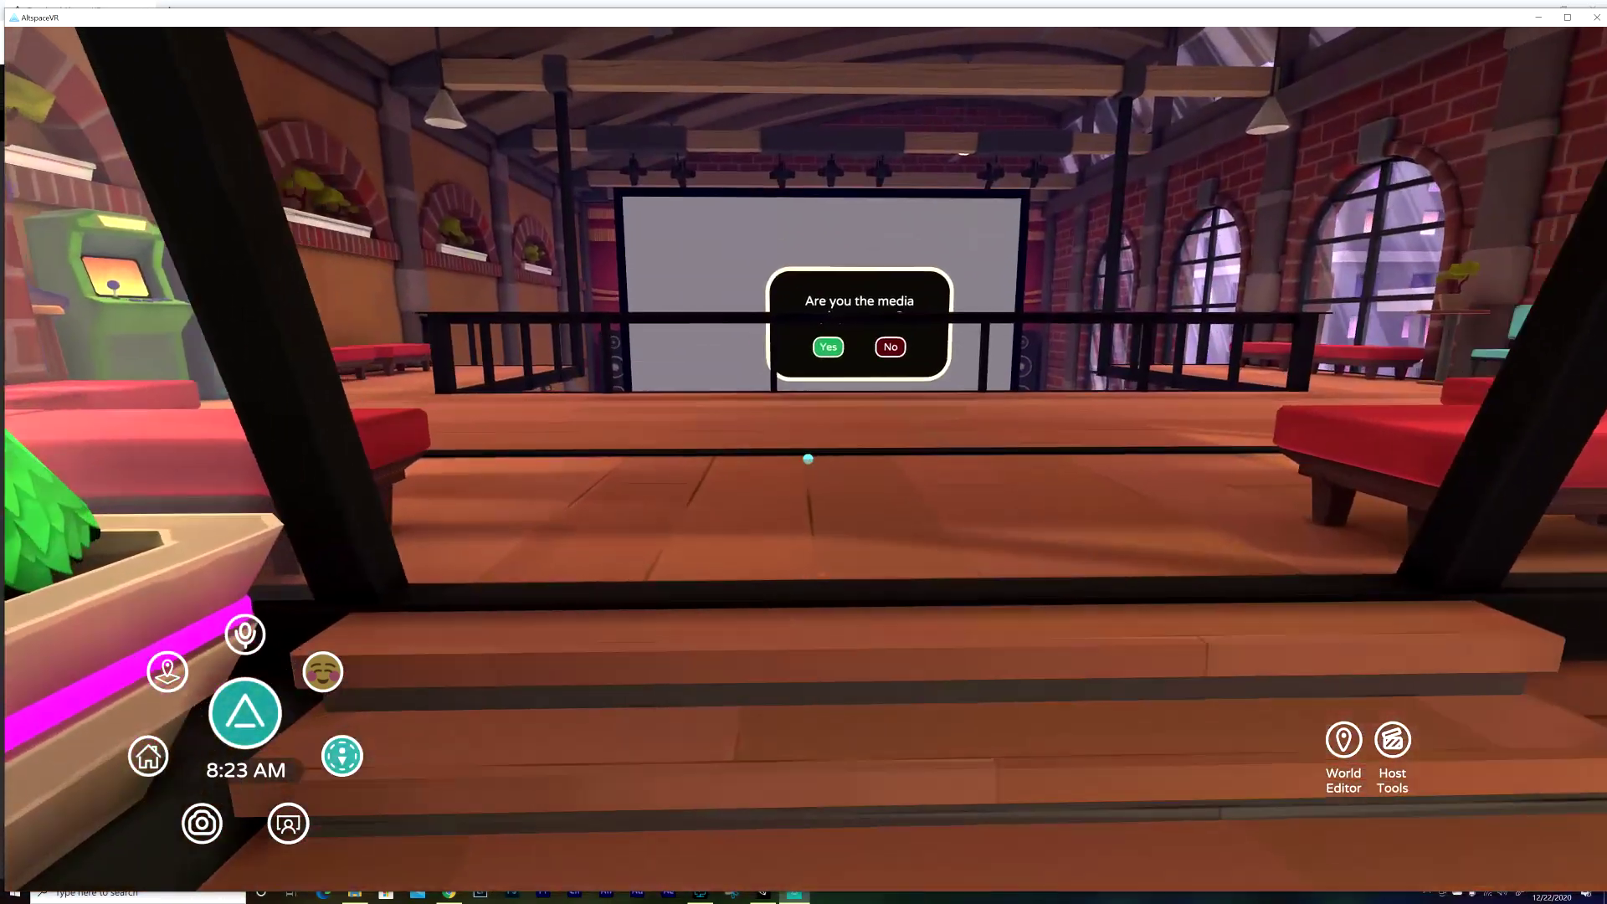
key(a)
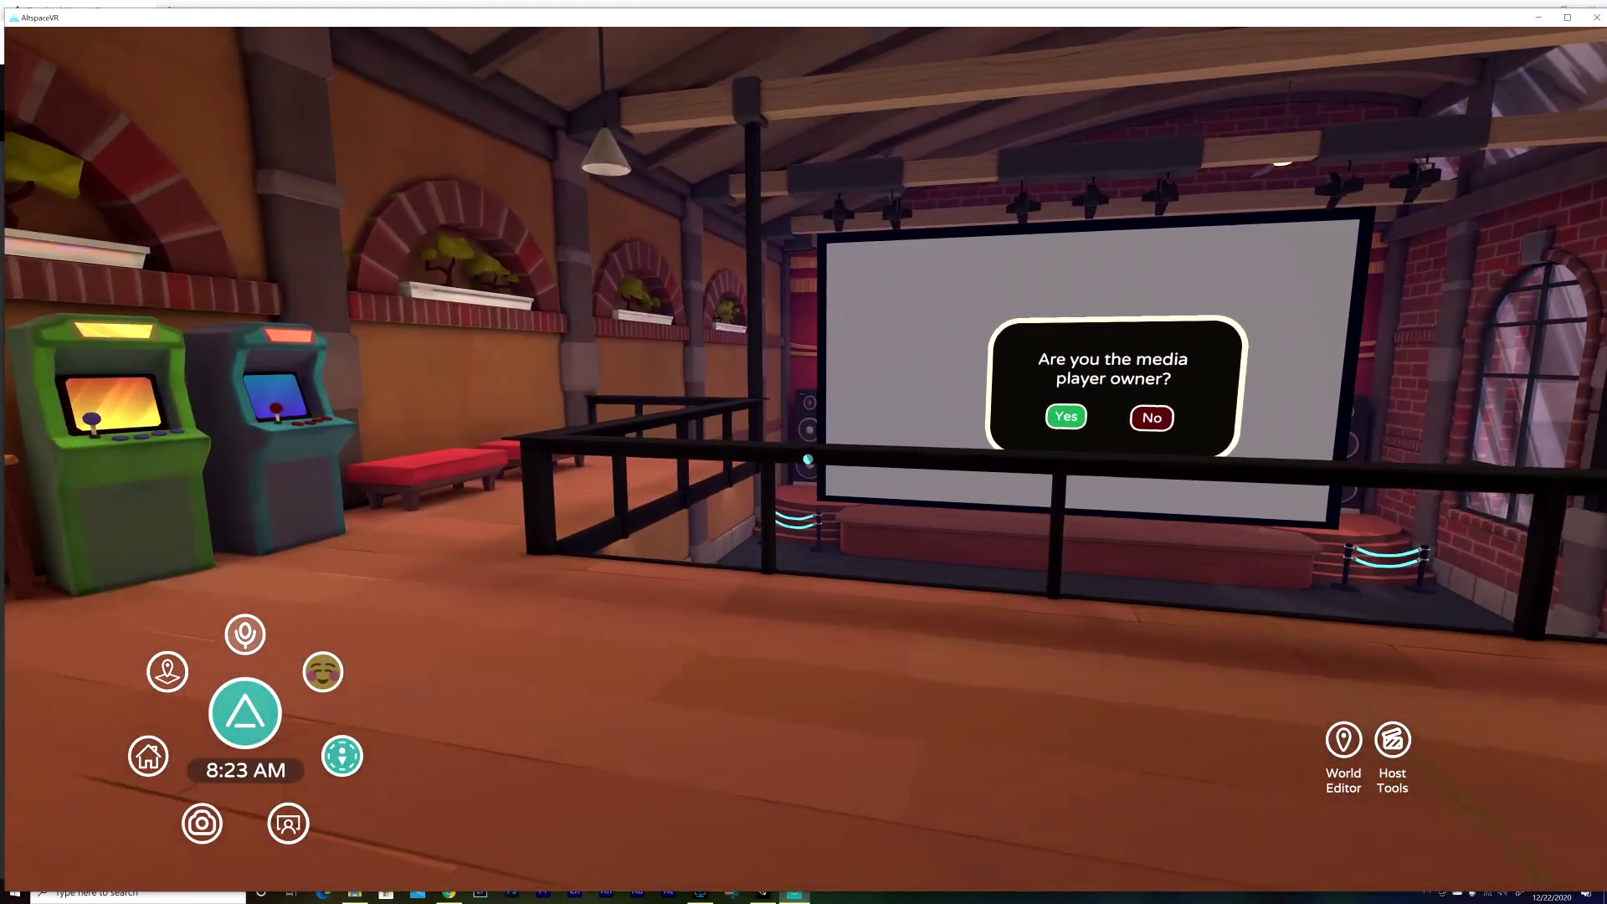
key(d)
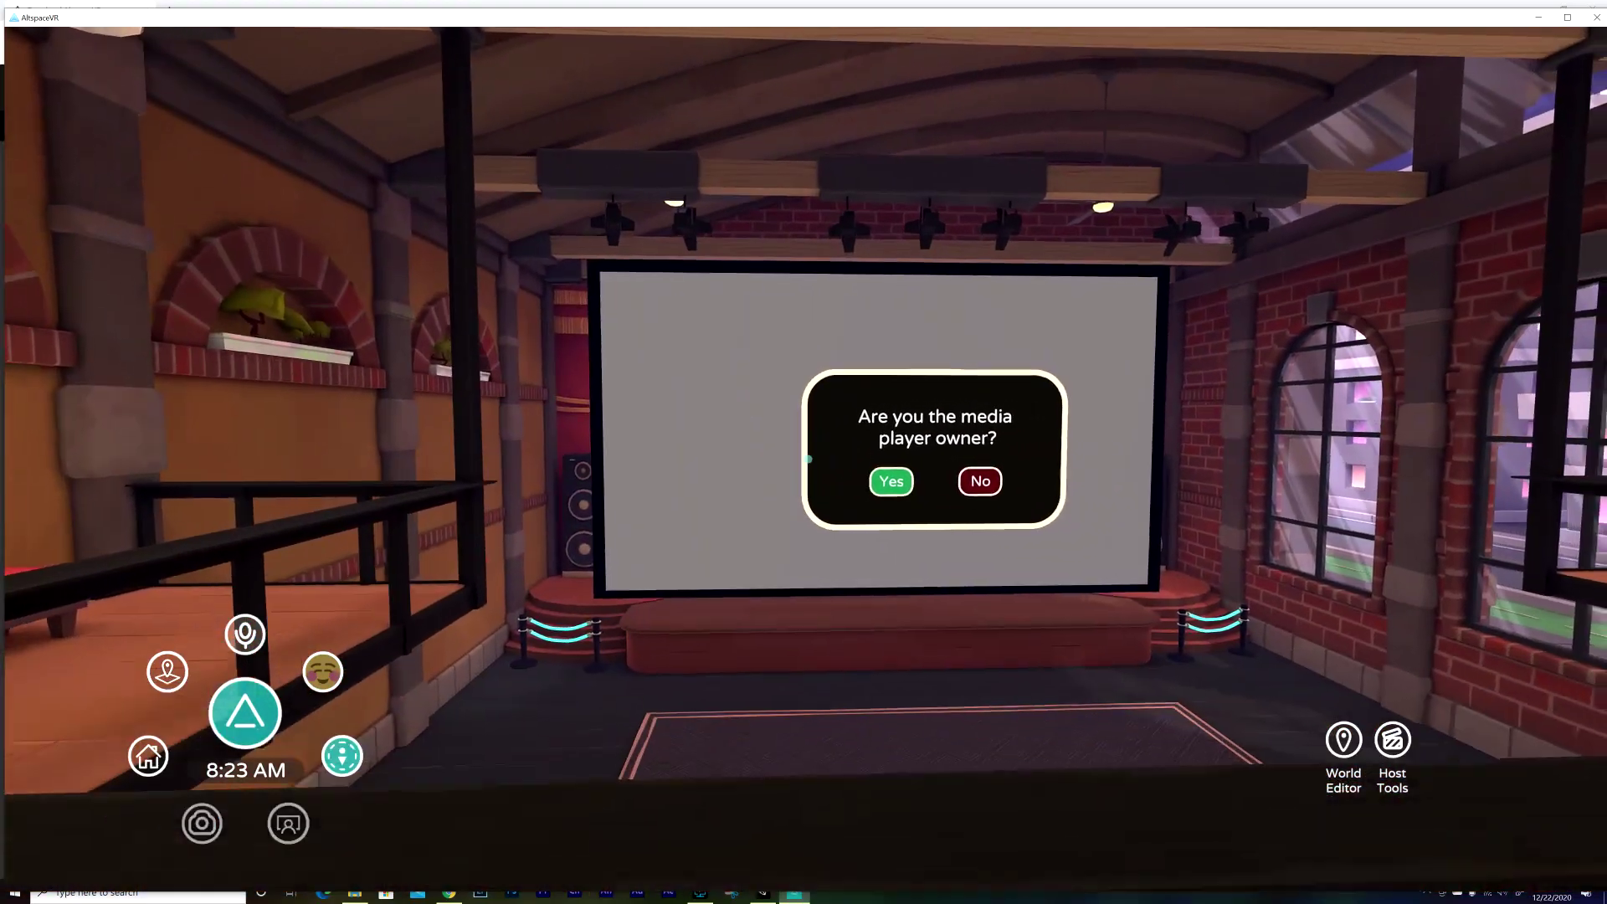
key(s)
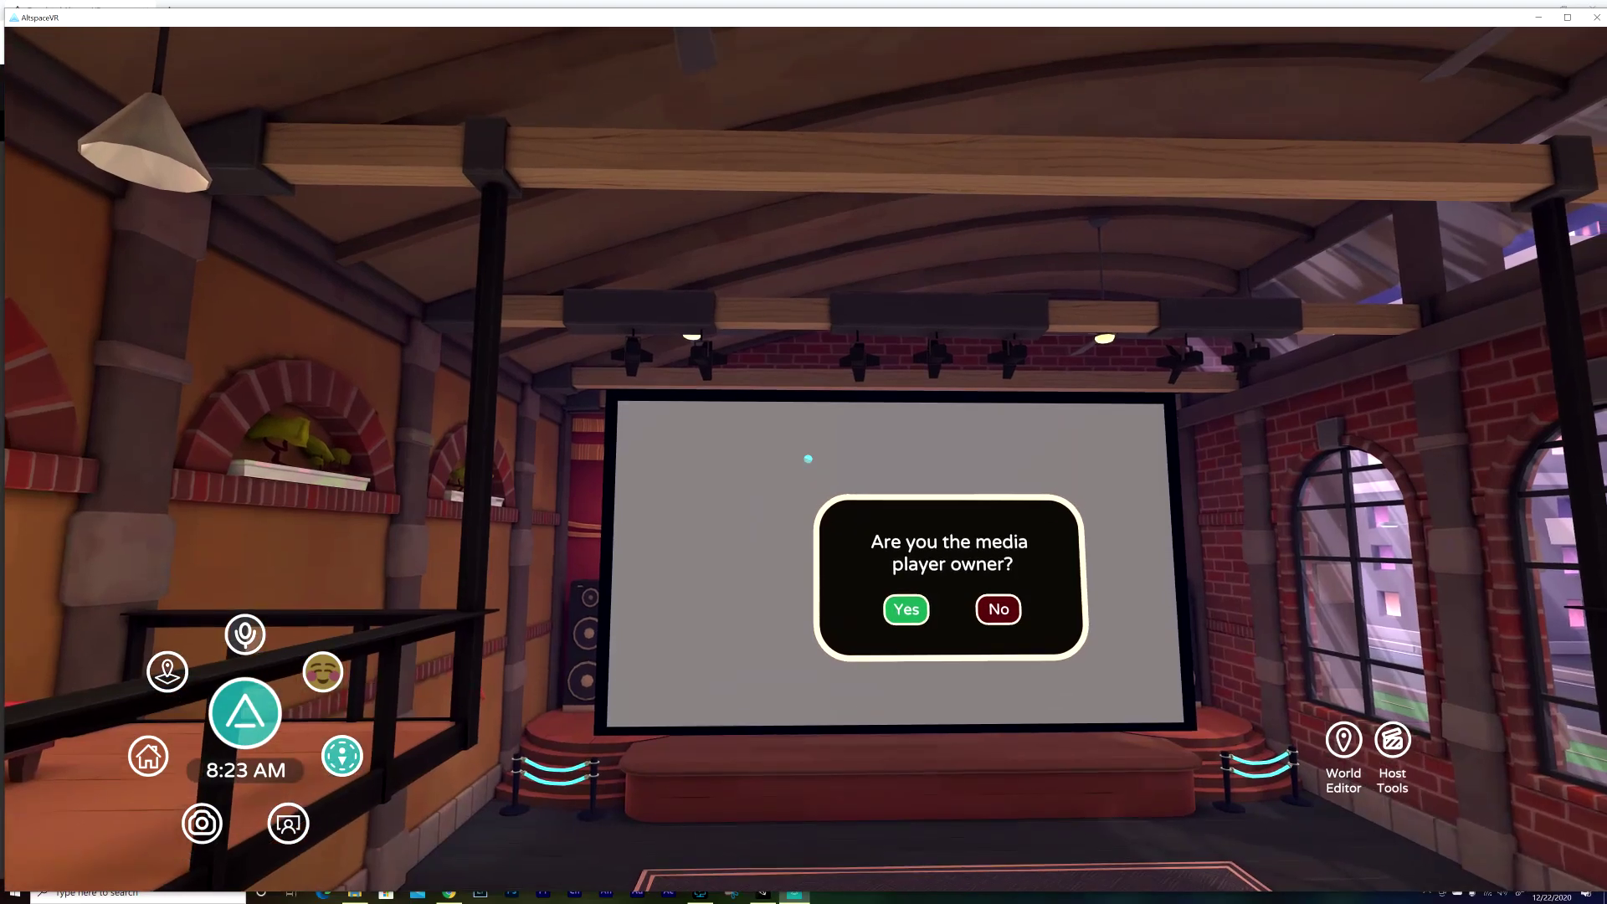